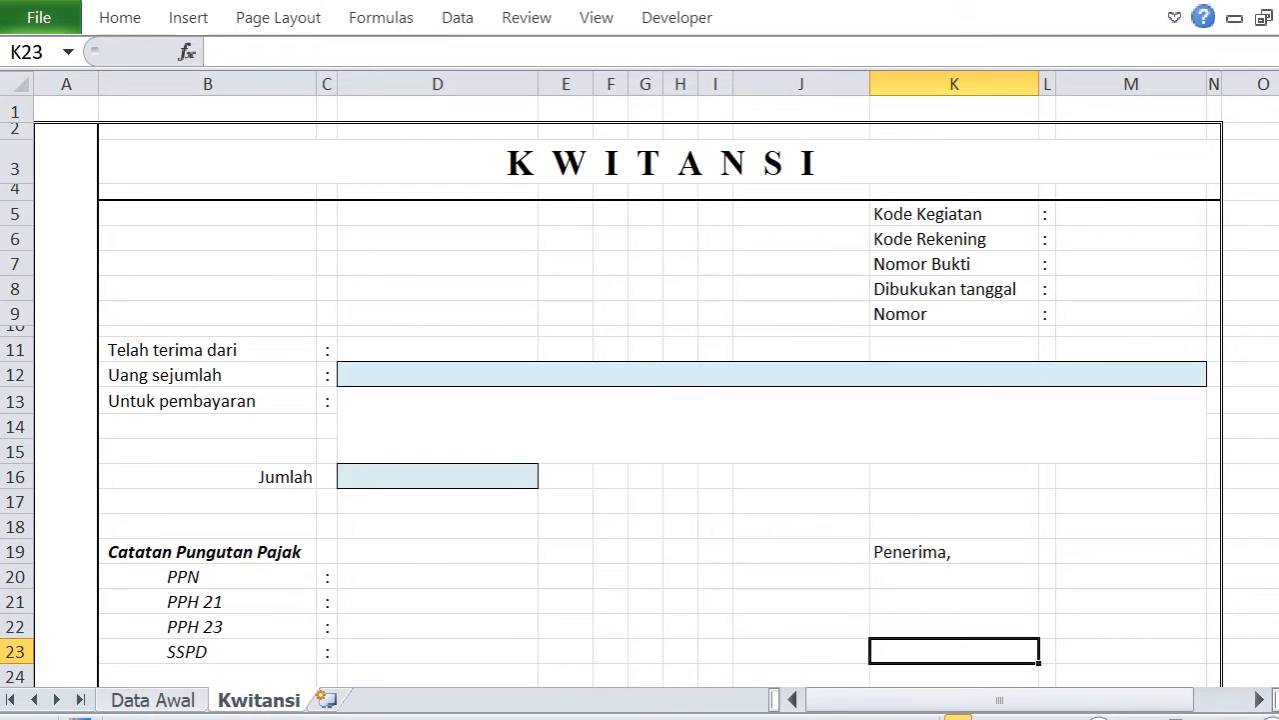
Name the range A4:N15 on the Data Awal sheet data_awal.
{"action": "left_click", "coordinate": [182, 709]}
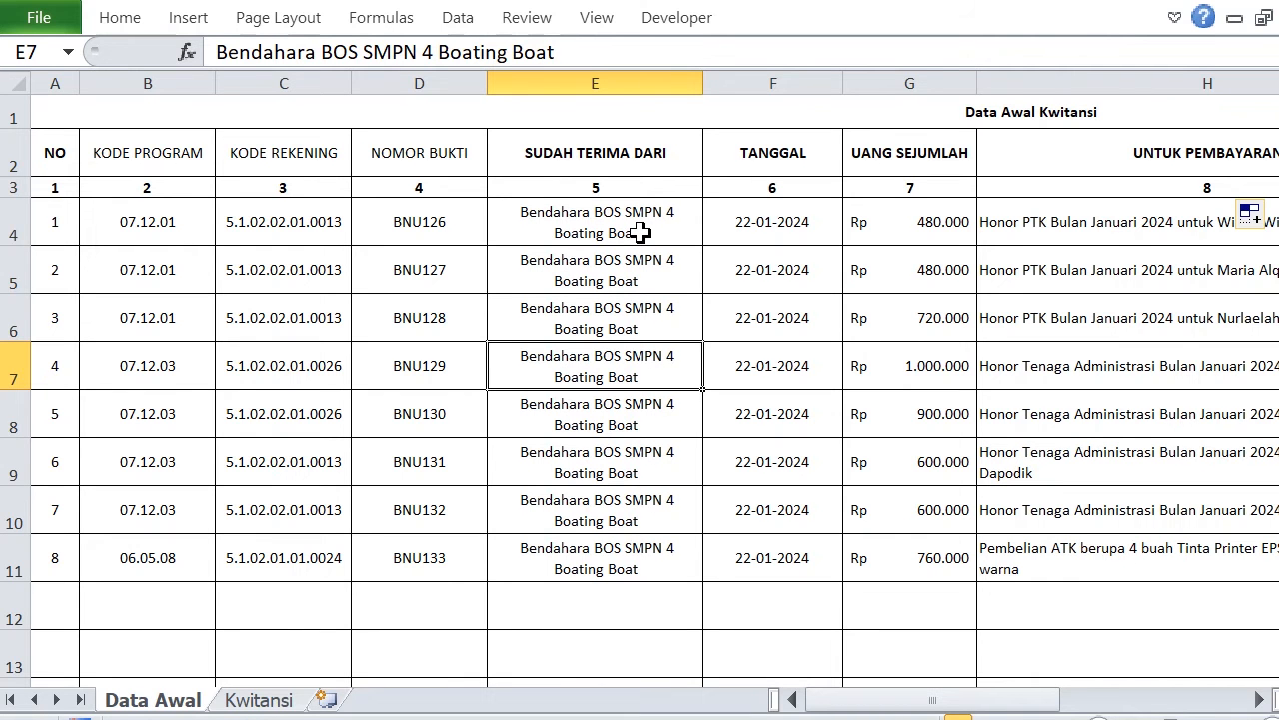
{"action": "left_click", "coordinate": [258, 700]}
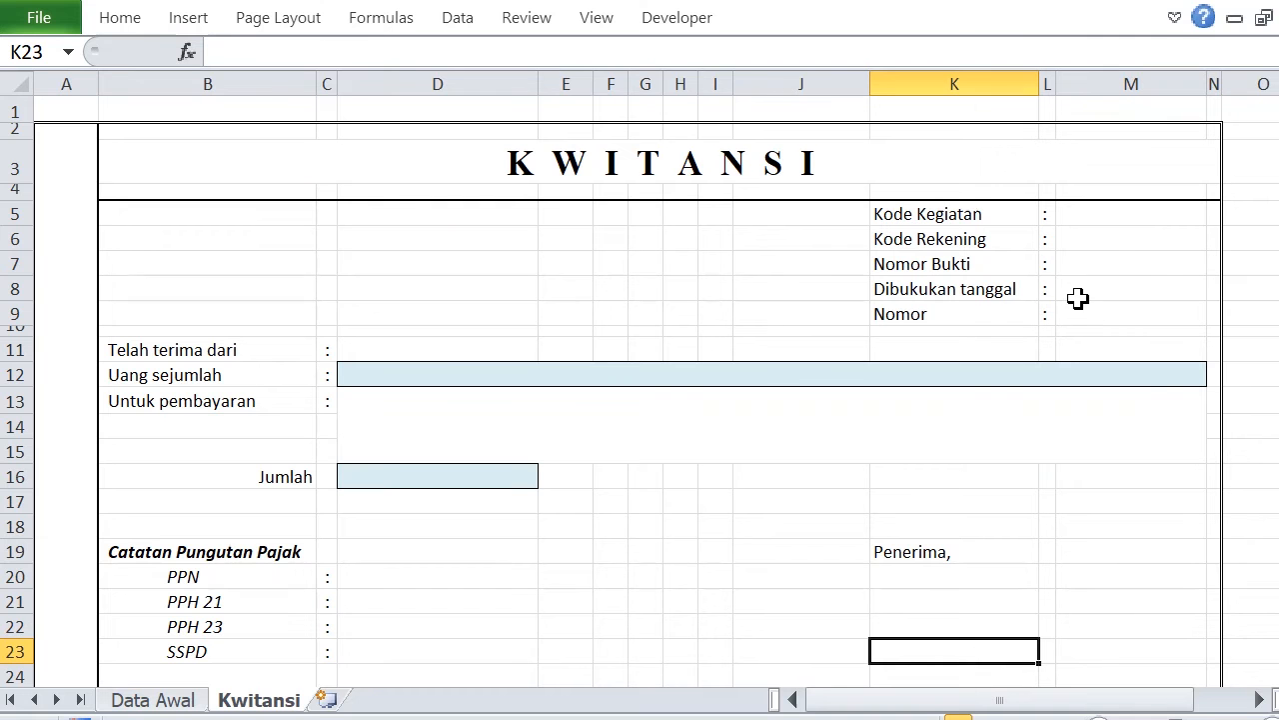
{"action": "left_click", "coordinate": [146, 702]}
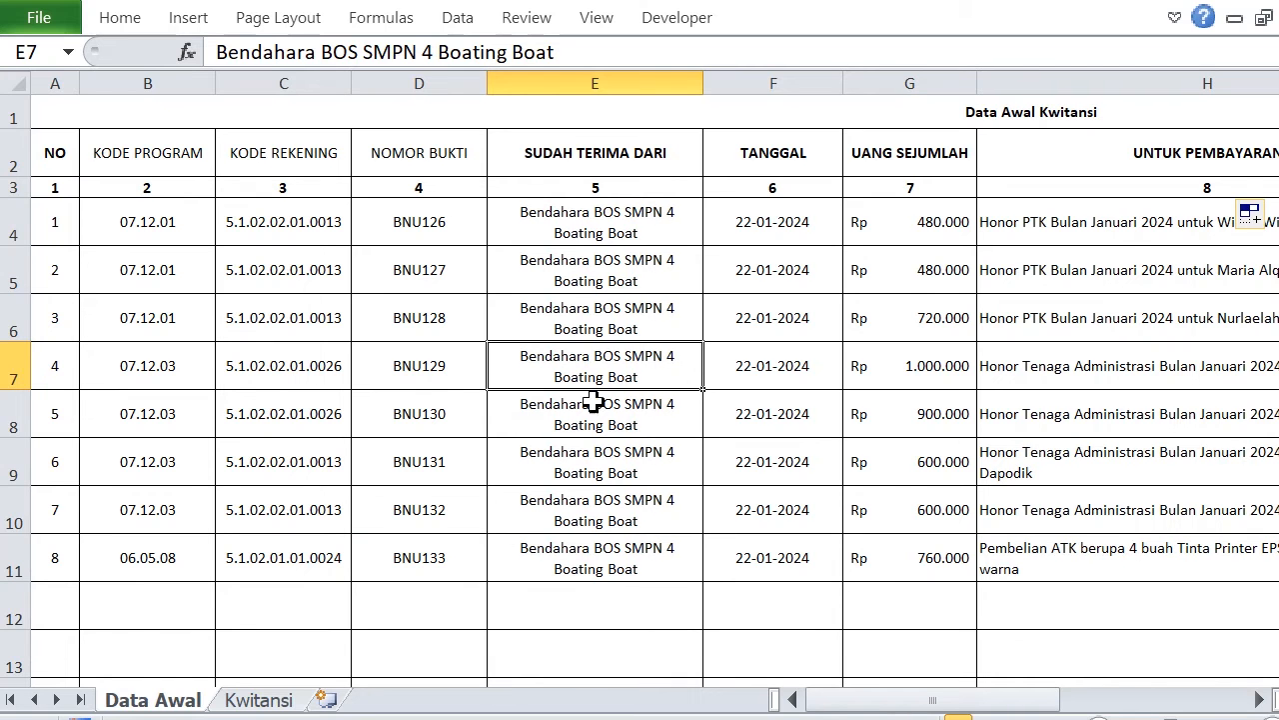
{"action": "left_click_drag", "start_coordinate": [43, 223], "coordinate": [1015, 540]}
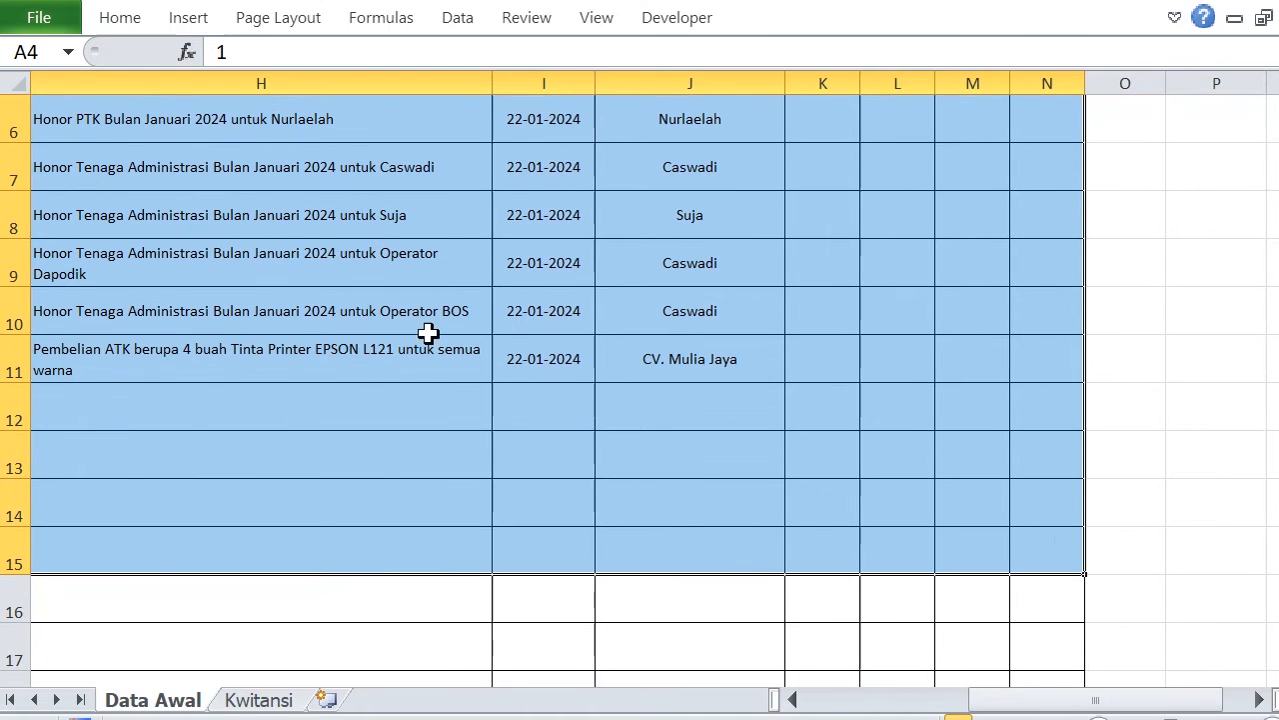
{"action": "left_click", "coordinate": [50, 56]}
{"action": "type", "text": "data_awal"}
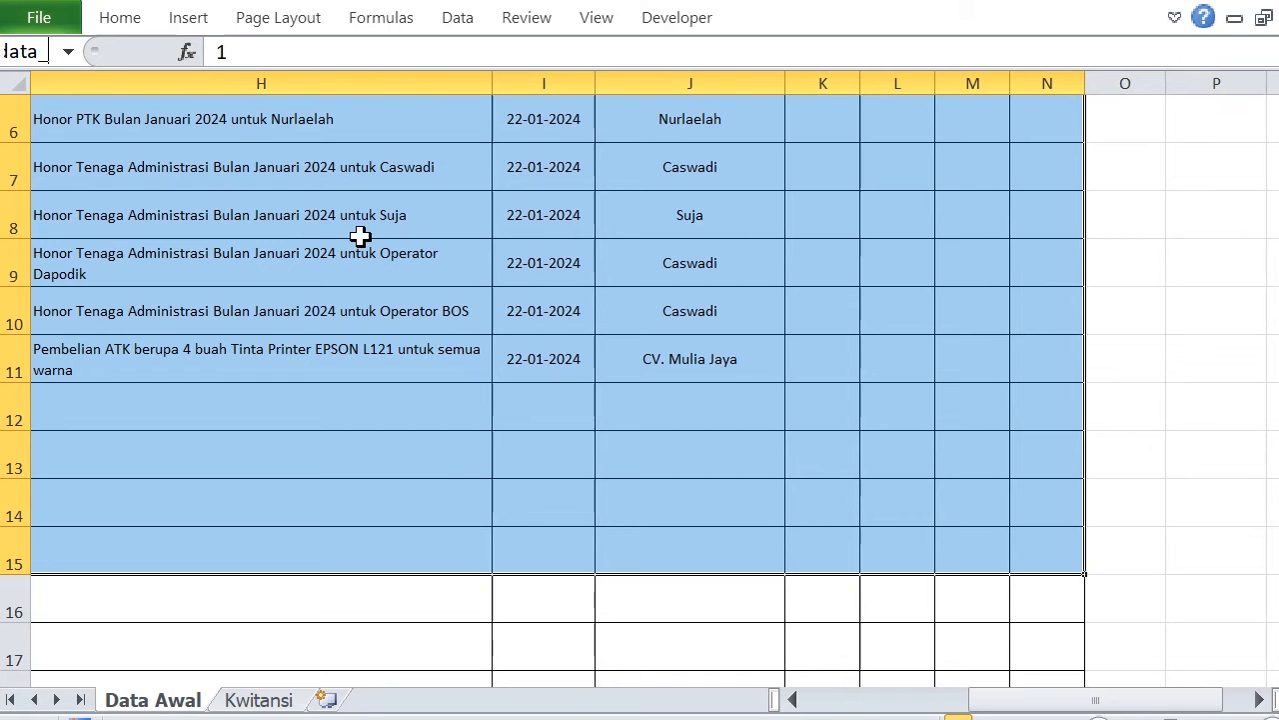
{"action": "key", "text": "Return"}
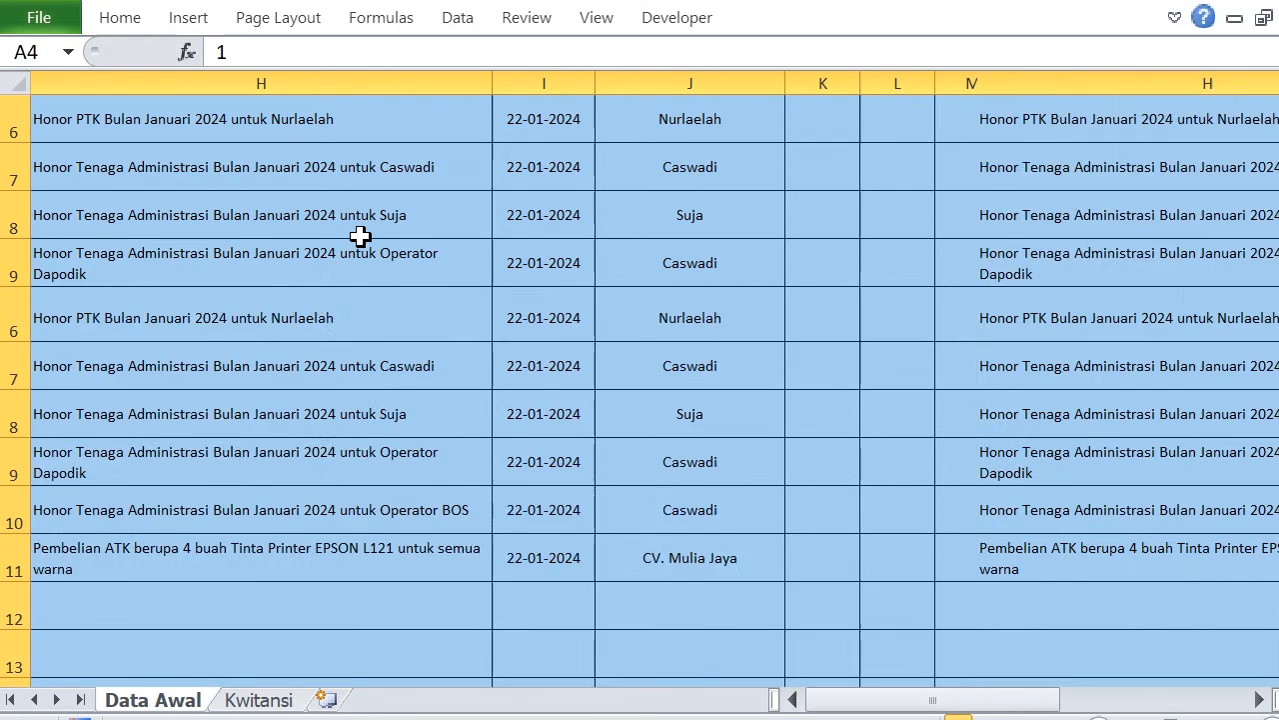
{"action": "left_click", "coordinate": [429, 352]}
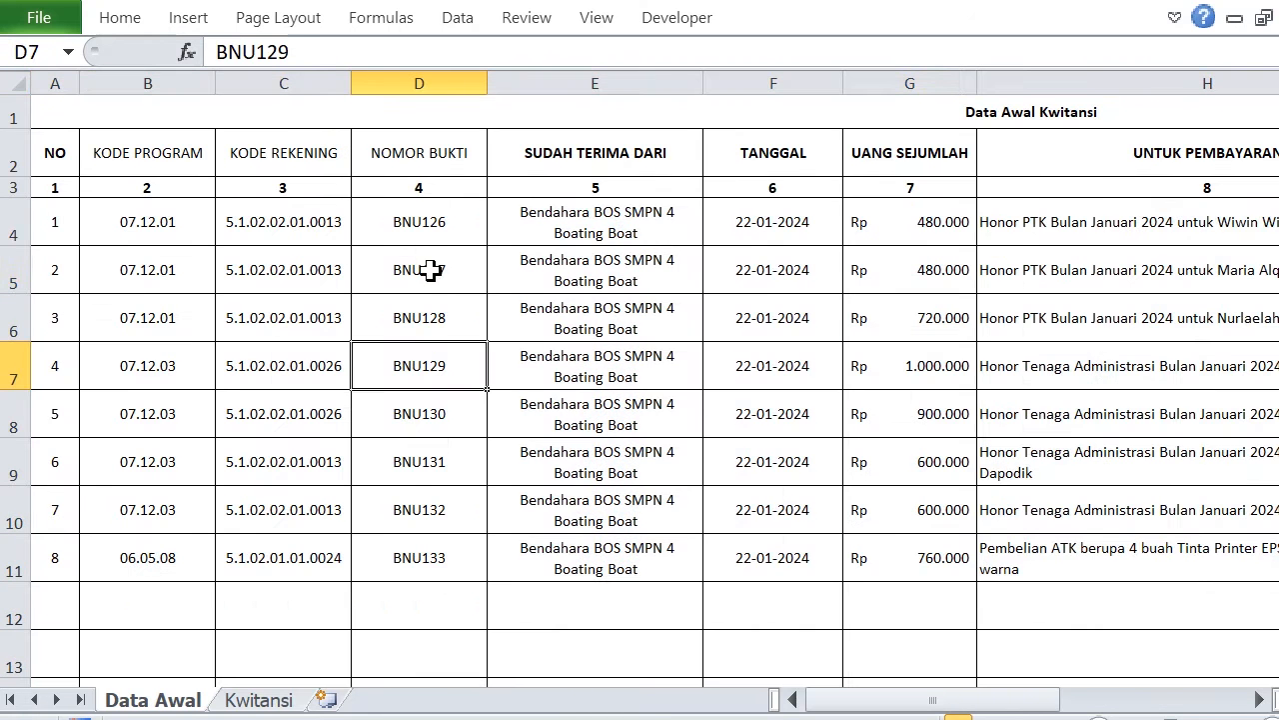
Enter 1 as the Nomor value in cell M9 of the Kwitansi sheet.
{"action": "left_click", "coordinate": [268, 701]}
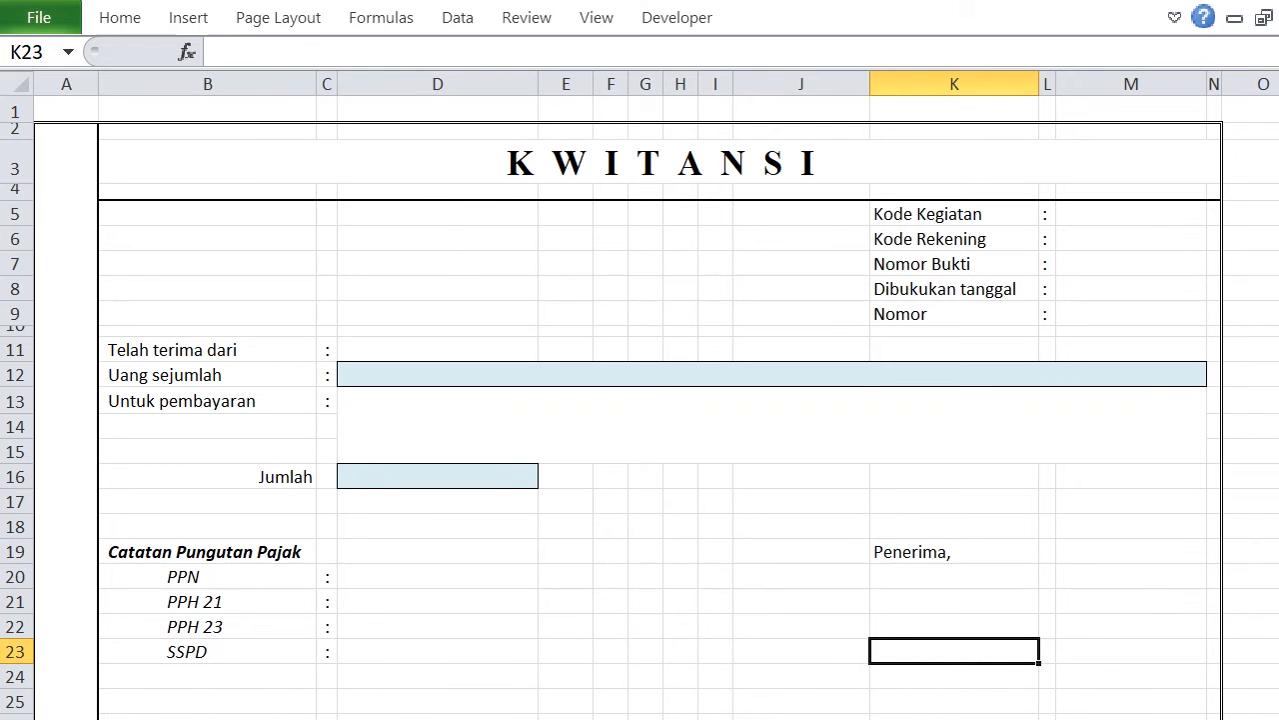
{"action": "left_click", "coordinate": [785, 413]}
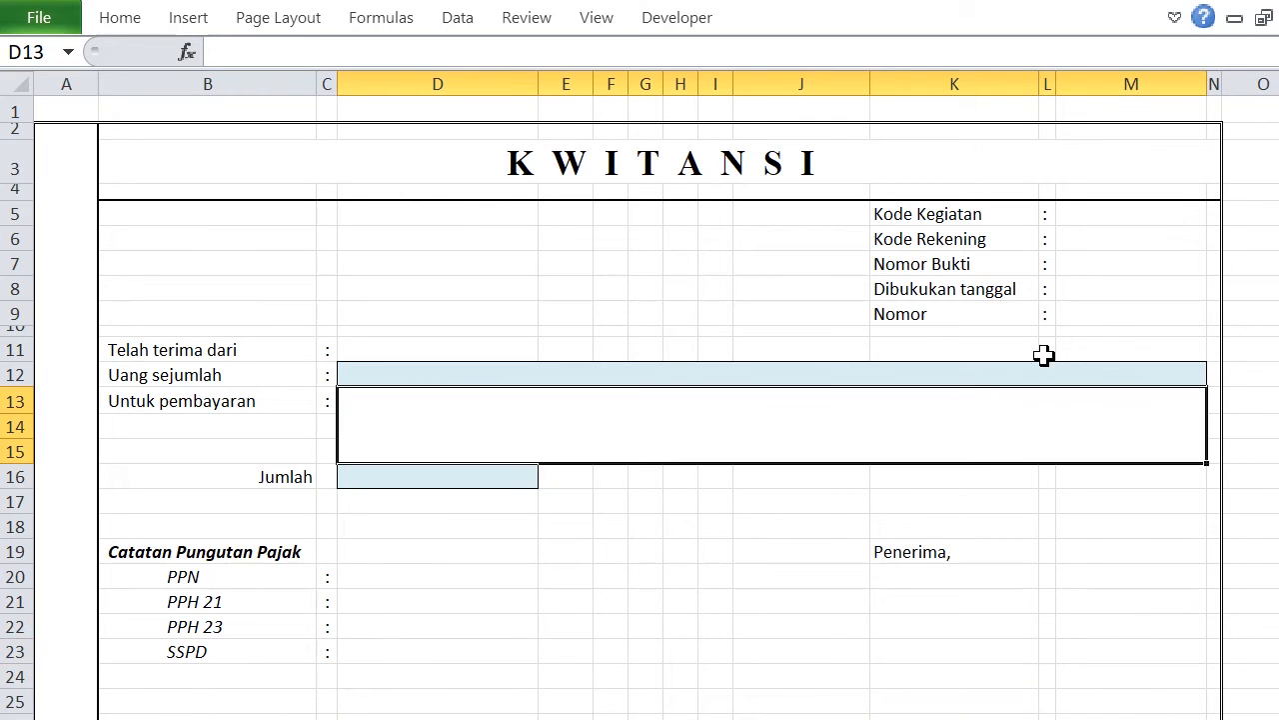
{"action": "left_click", "coordinate": [1082, 316]}
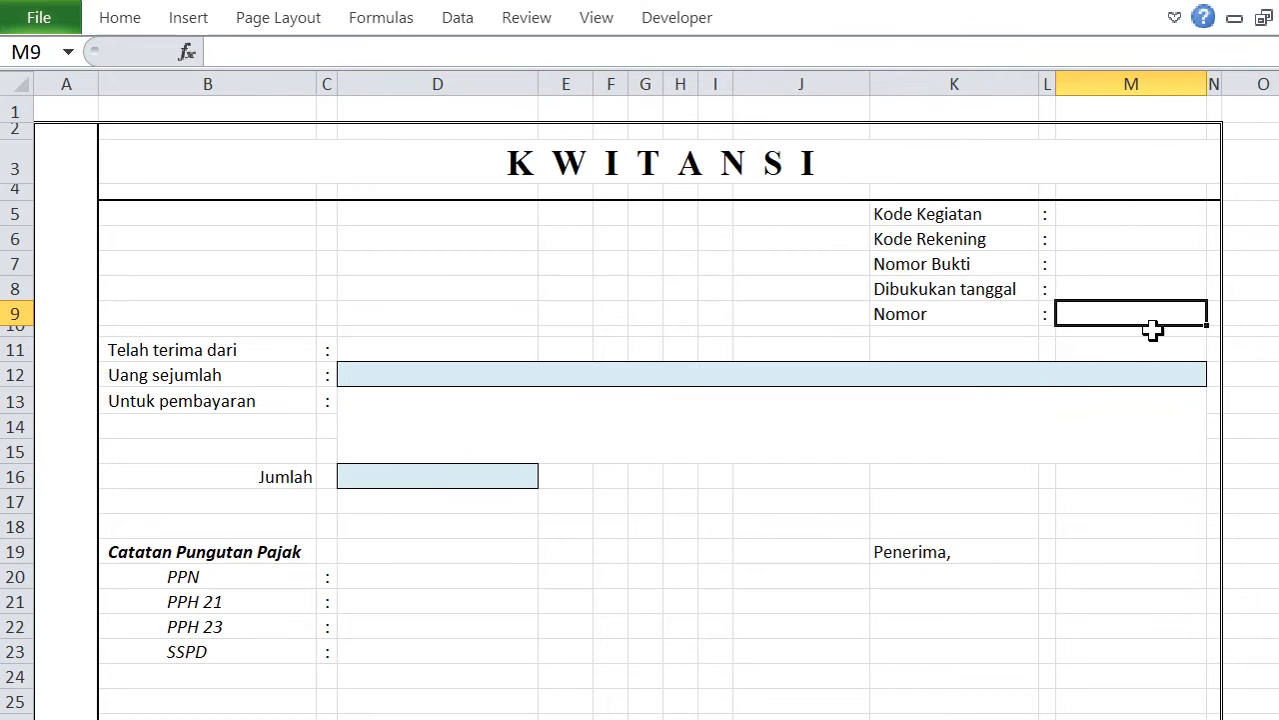
{"action": "type", "text": "1"}
{"action": "left_click", "coordinate": [1110, 478]}
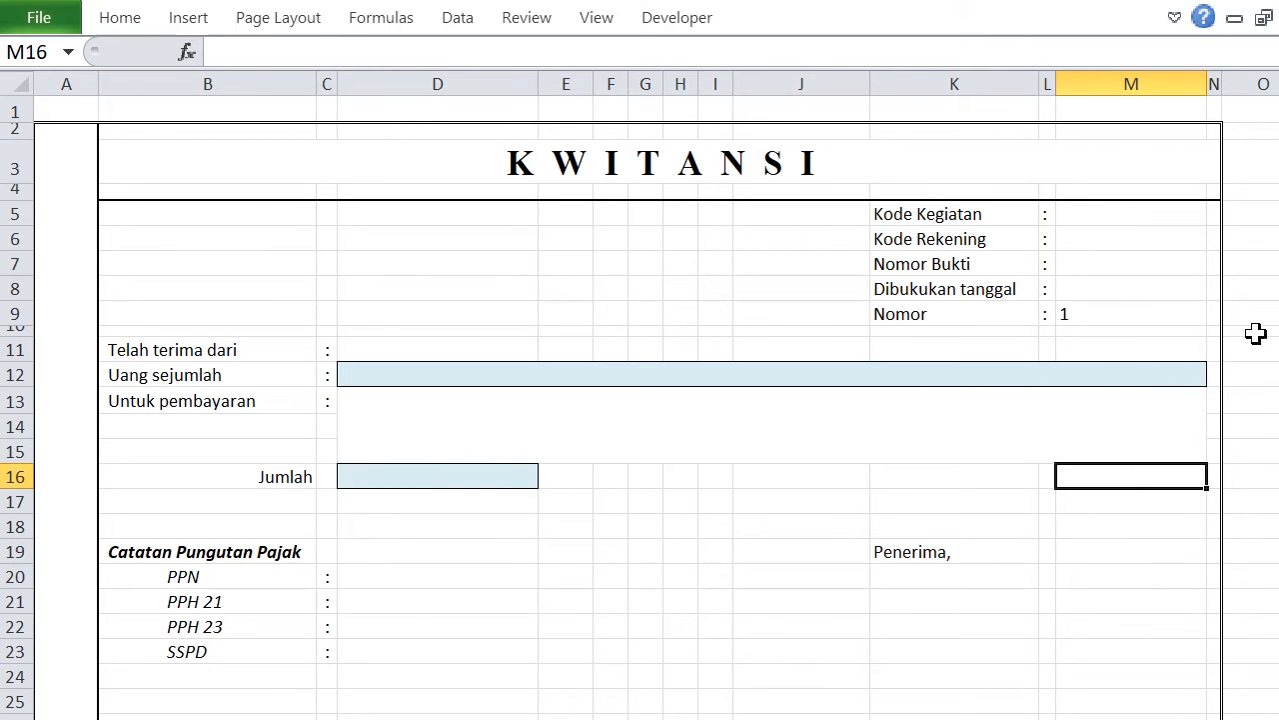
Insert a Spin Button form control in column O beside the Nomor field, spanning about rows 8 to 9.
{"action": "left_click", "coordinate": [1253, 314]}
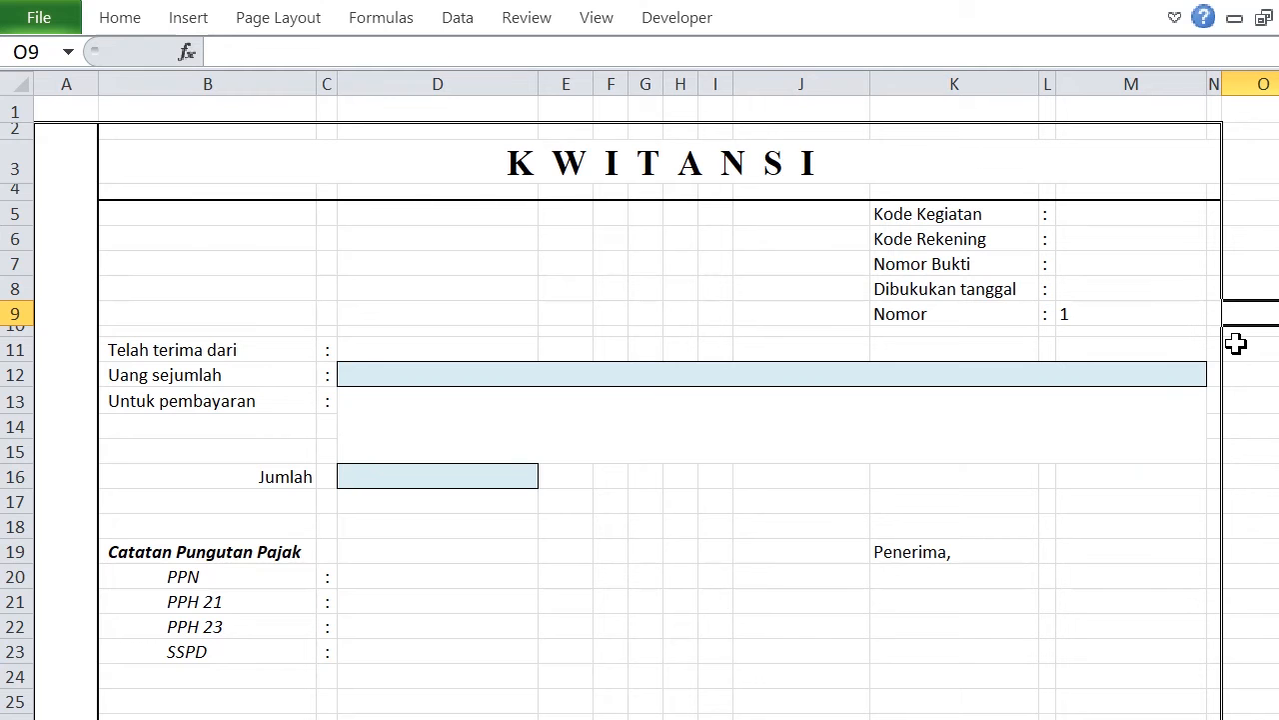
{"action": "left_click", "coordinate": [1246, 289]}
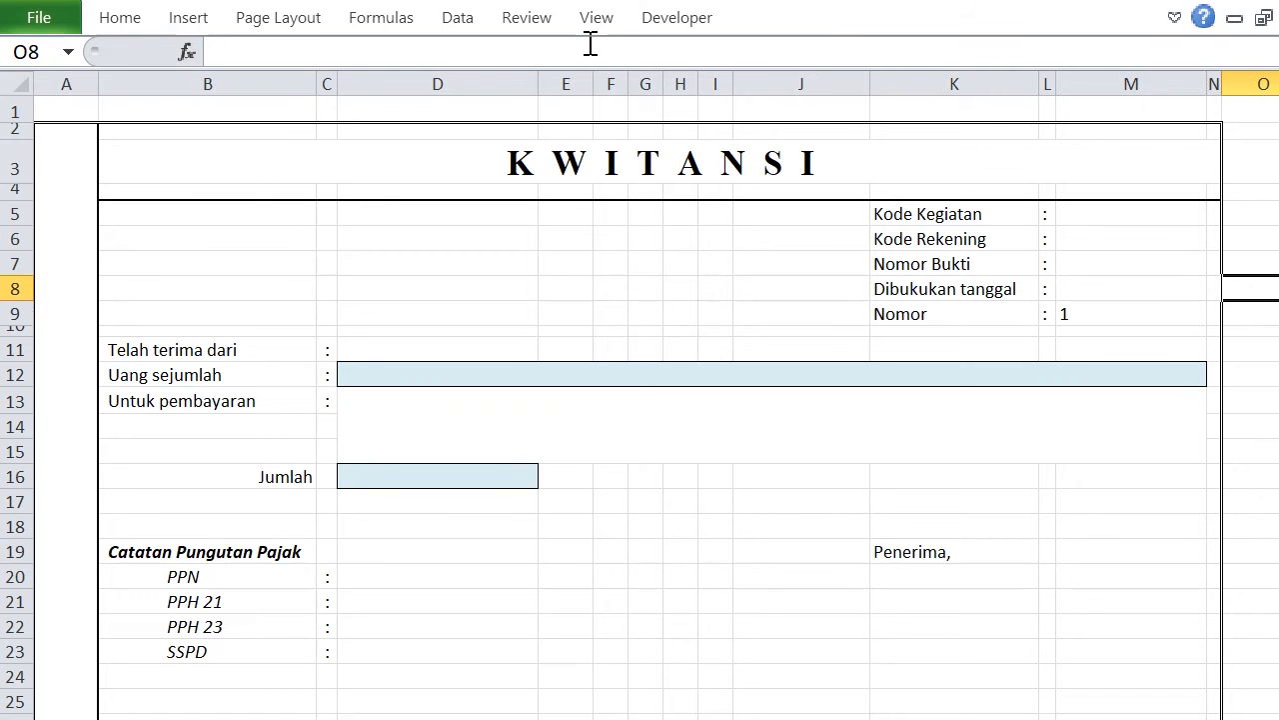
{"action": "left_click", "coordinate": [665, 20]}
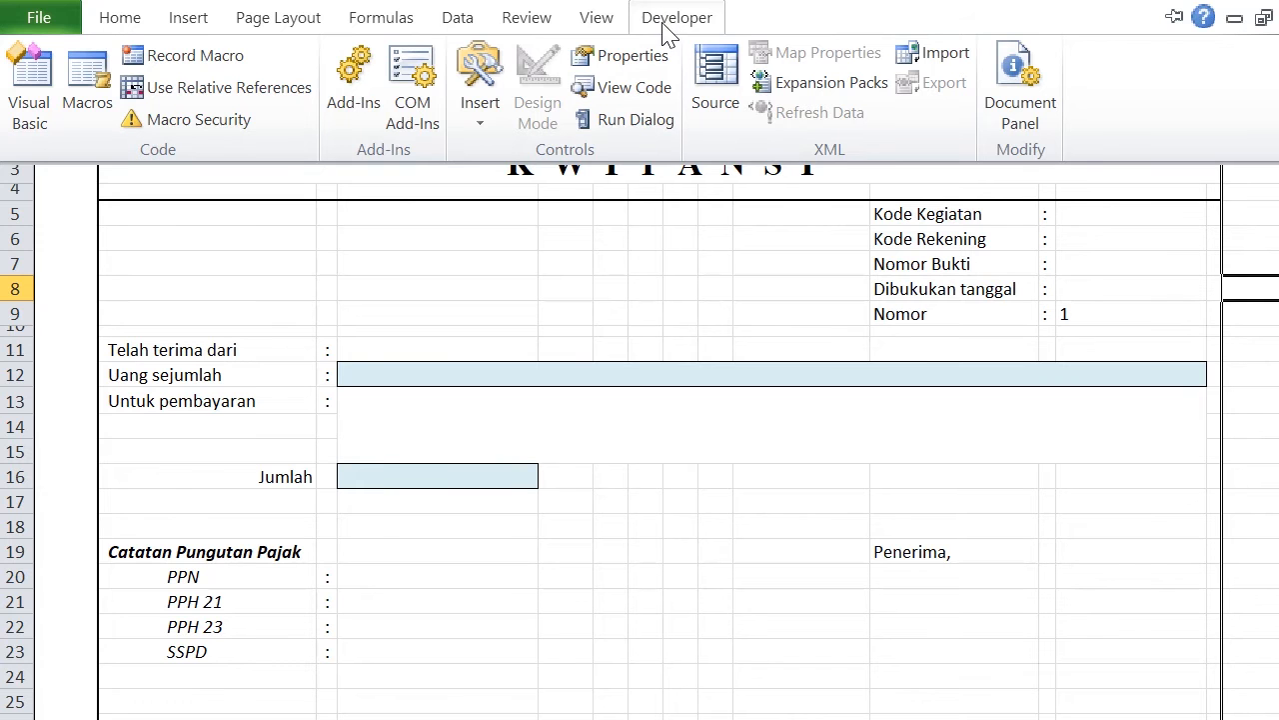
{"action": "left_click", "coordinate": [482, 130]}
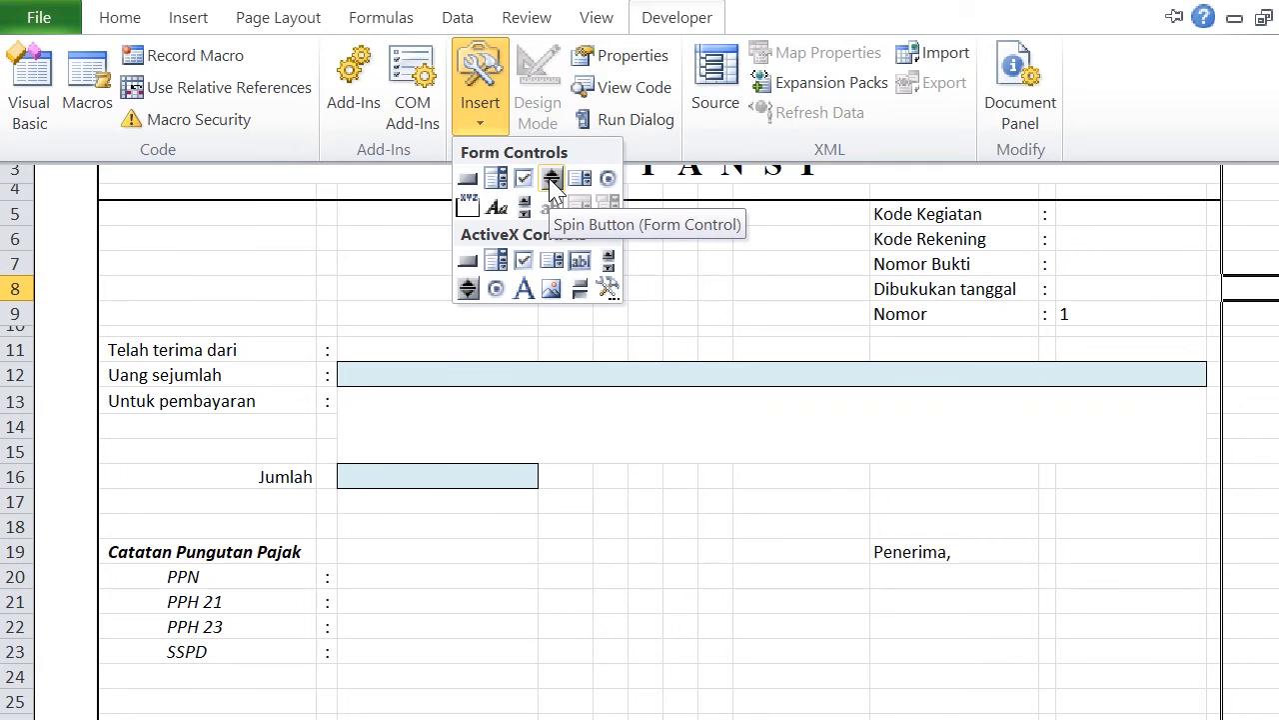
{"action": "left_click", "coordinate": [552, 179]}
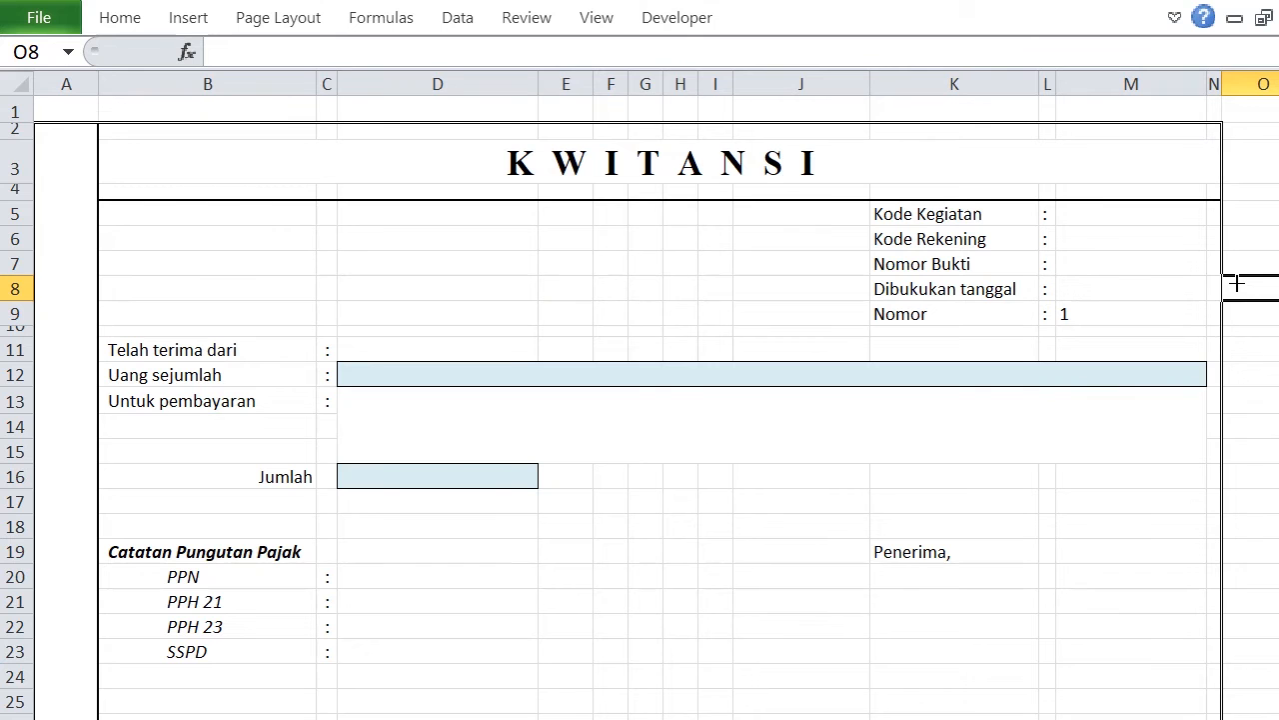
{"action": "left_click_drag", "start_coordinate": [1235, 283], "coordinate": [1264, 327]}
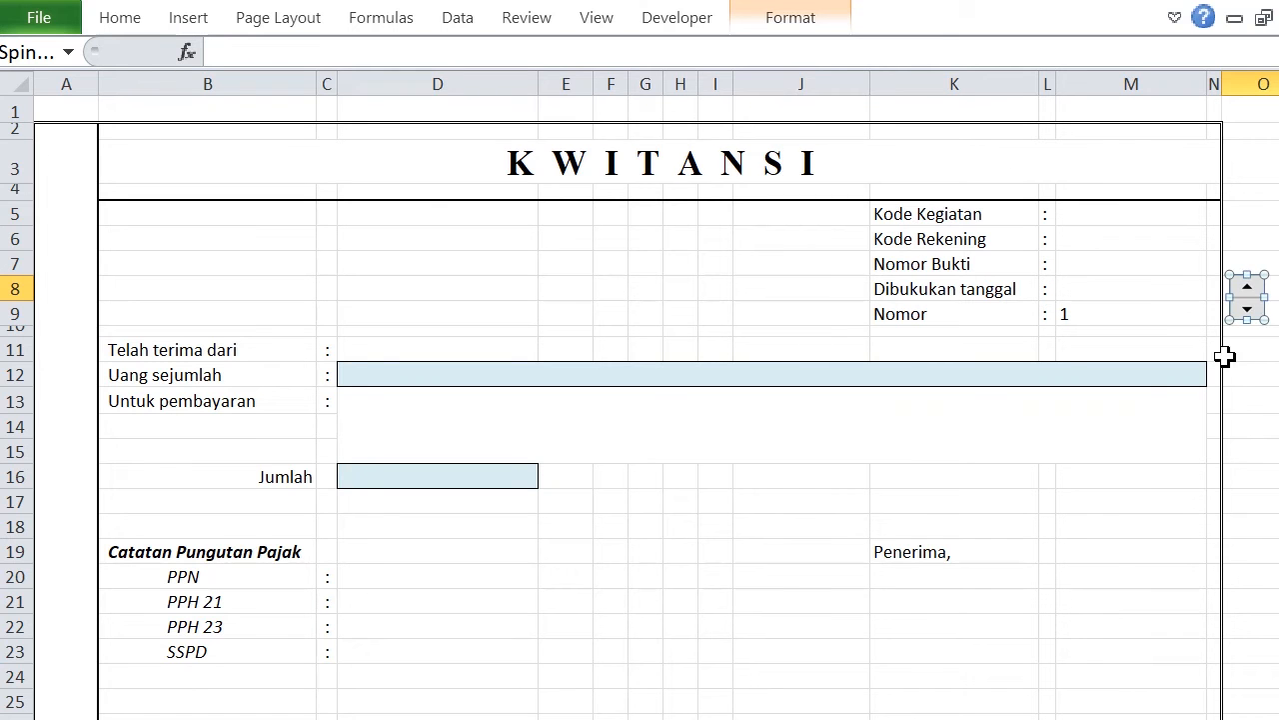
Format the spin button with a minimum value of 1 and link it to cell $M$9.
{"action": "right_click", "coordinate": [1248, 298]}
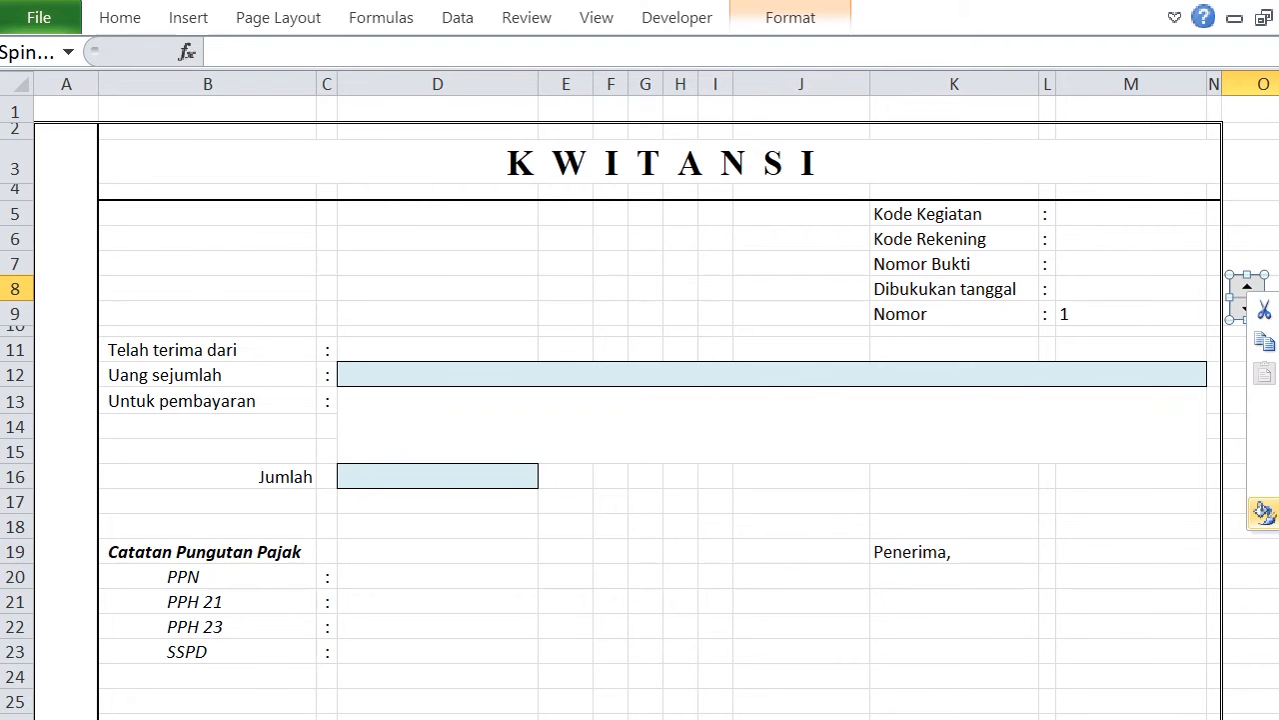
{"action": "left_click", "coordinate": [1265, 511]}
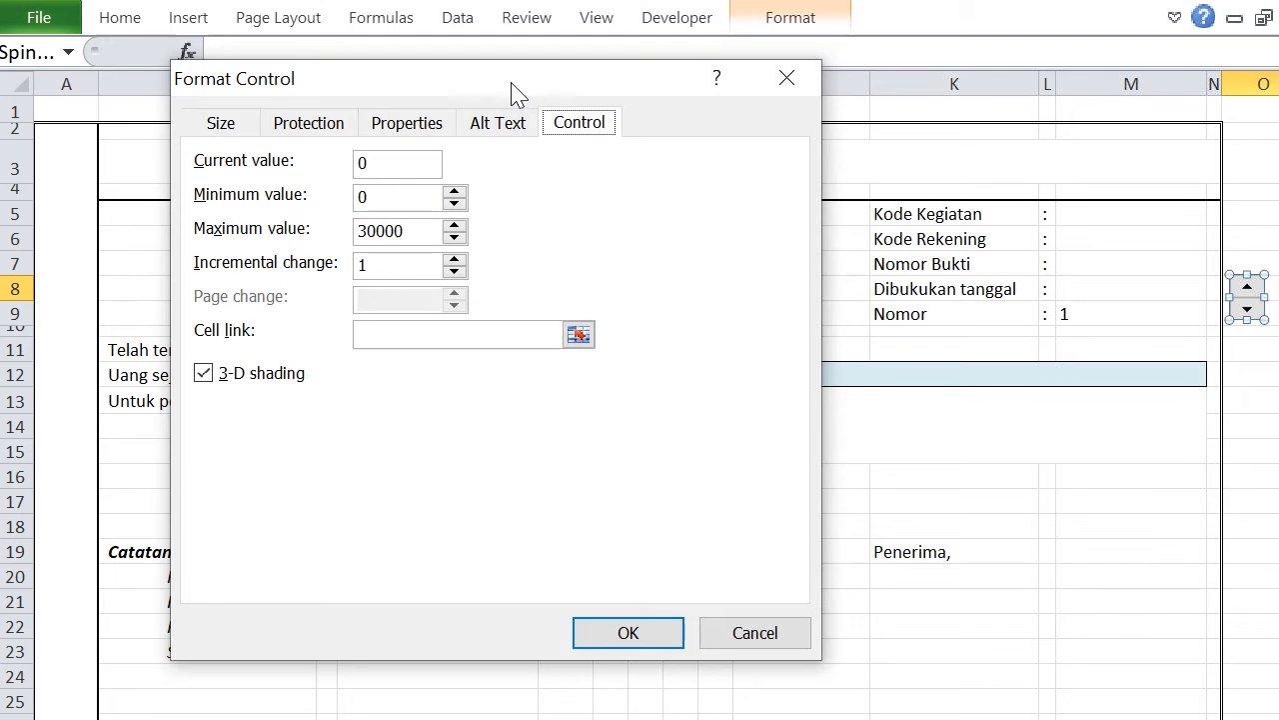
{"action": "left_click_drag", "start_coordinate": [511, 92], "coordinate": [577, 117]}
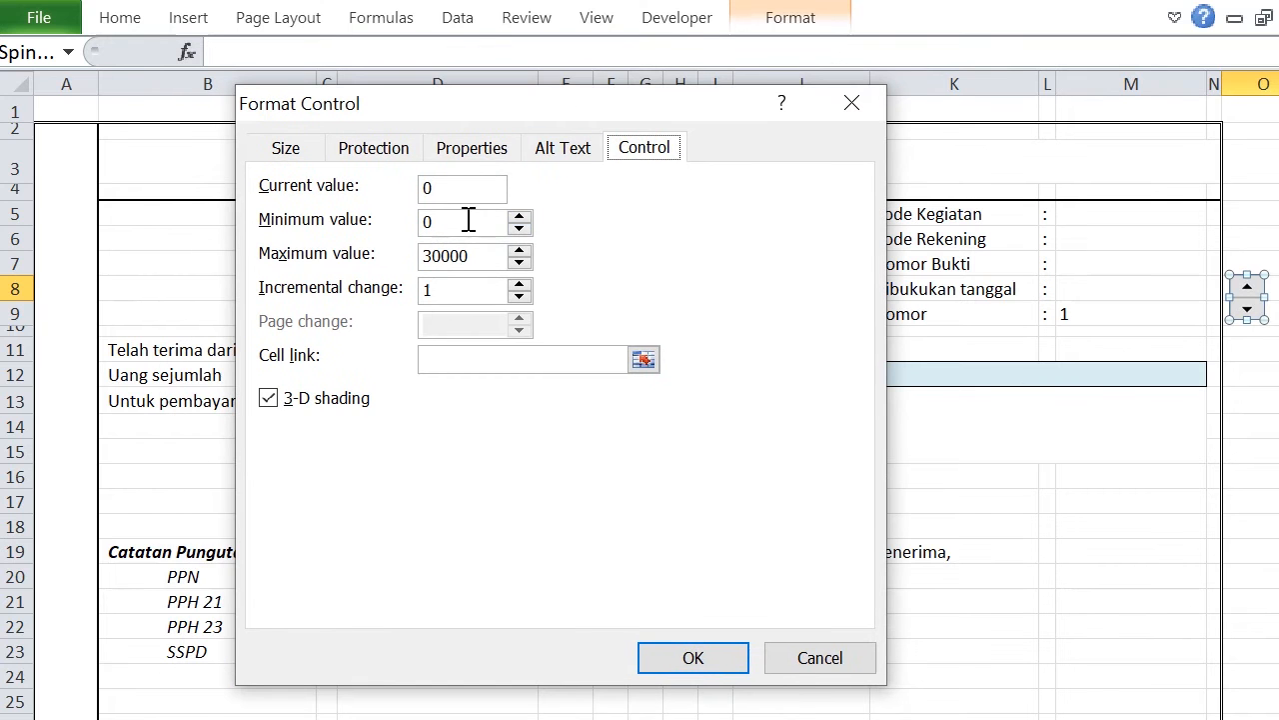
{"action": "left_click", "coordinate": [520, 218]}
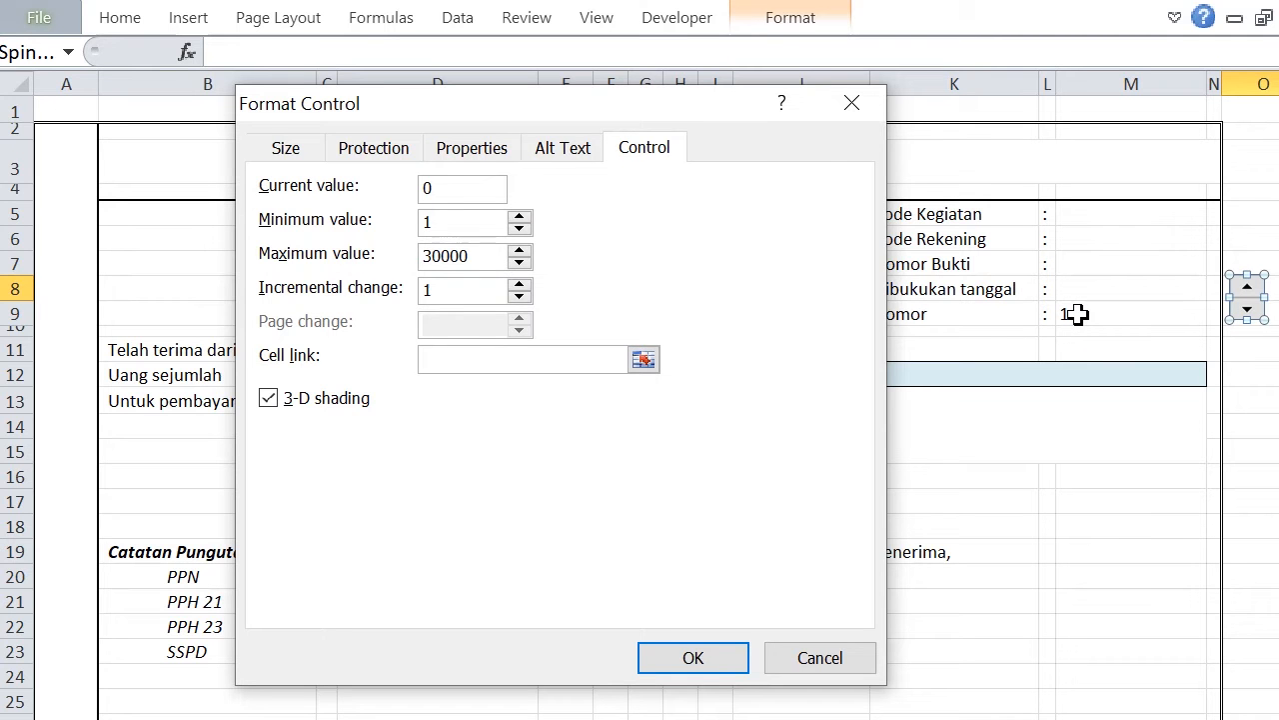
{"action": "left_click", "coordinate": [1075, 314]}
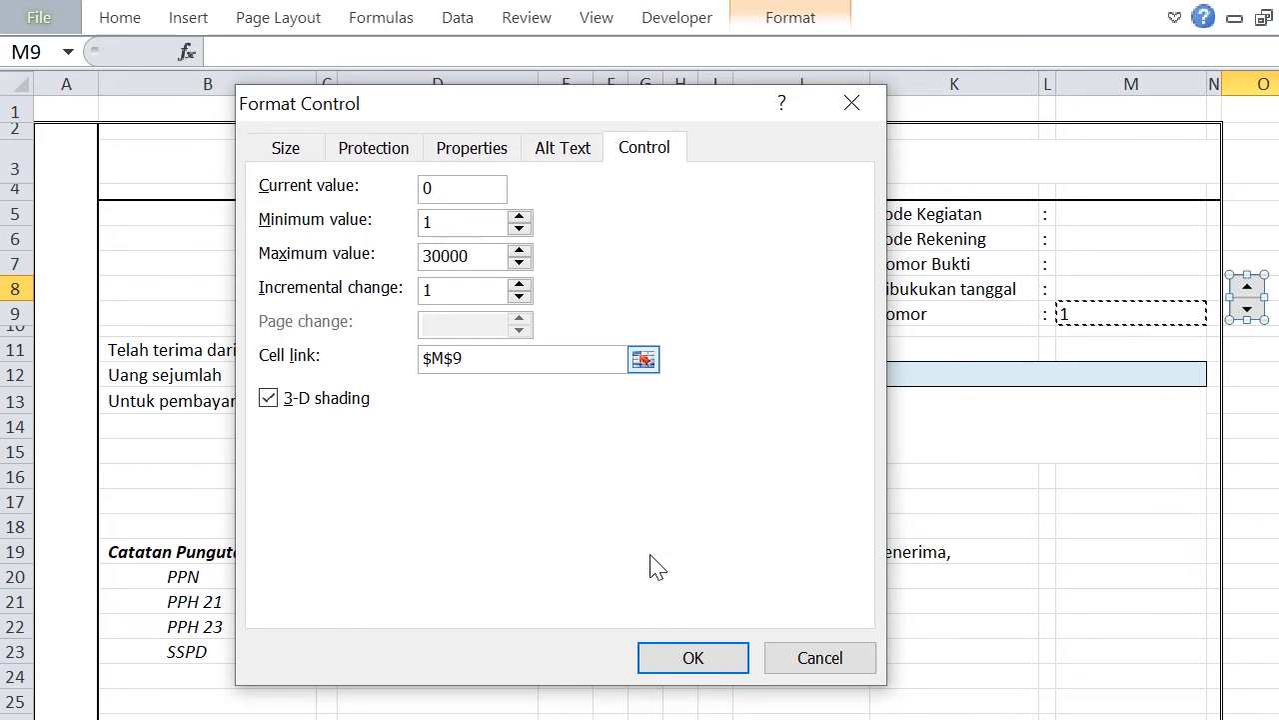
{"action": "left_click", "coordinate": [700, 659]}
{"action": "left_click", "coordinate": [1113, 510]}
Test the spin button by raising the Nomor value to 4 and lowering it back to 1.
{"action": "left_click", "coordinate": [1094, 319]}
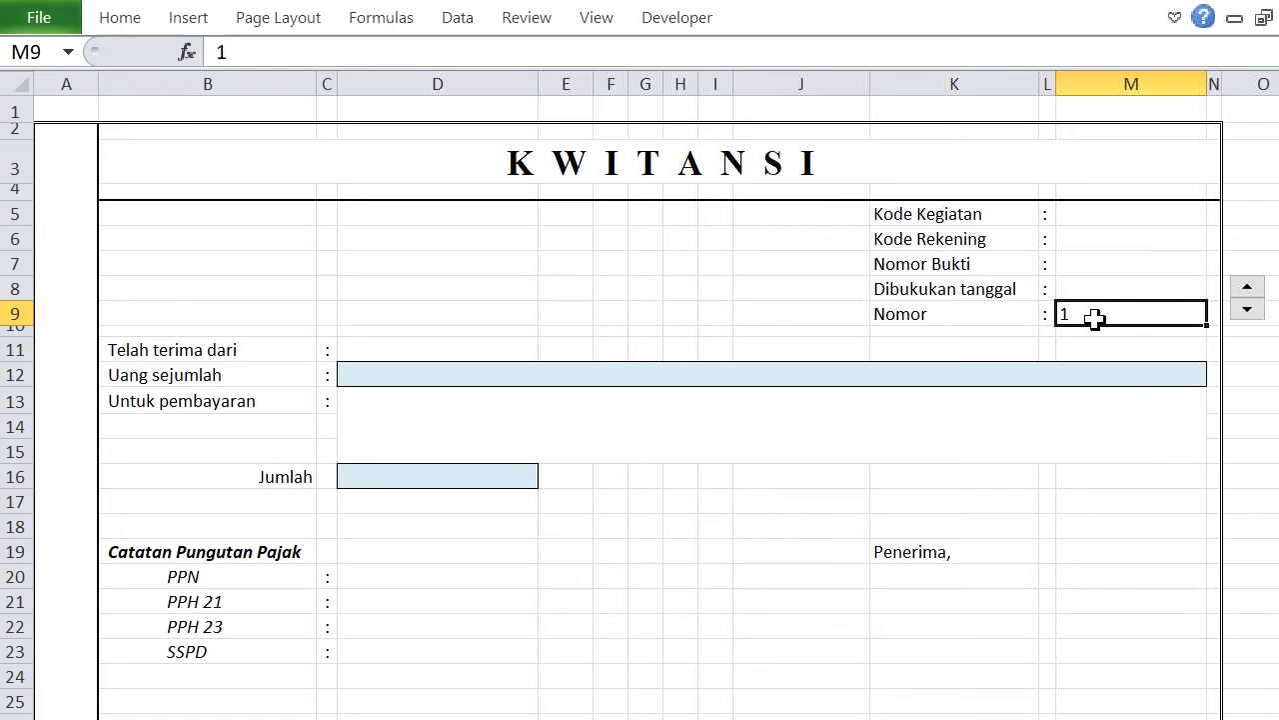
{"action": "left_click", "coordinate": [1100, 470]}
{"action": "left_click", "coordinate": [1247, 290]}
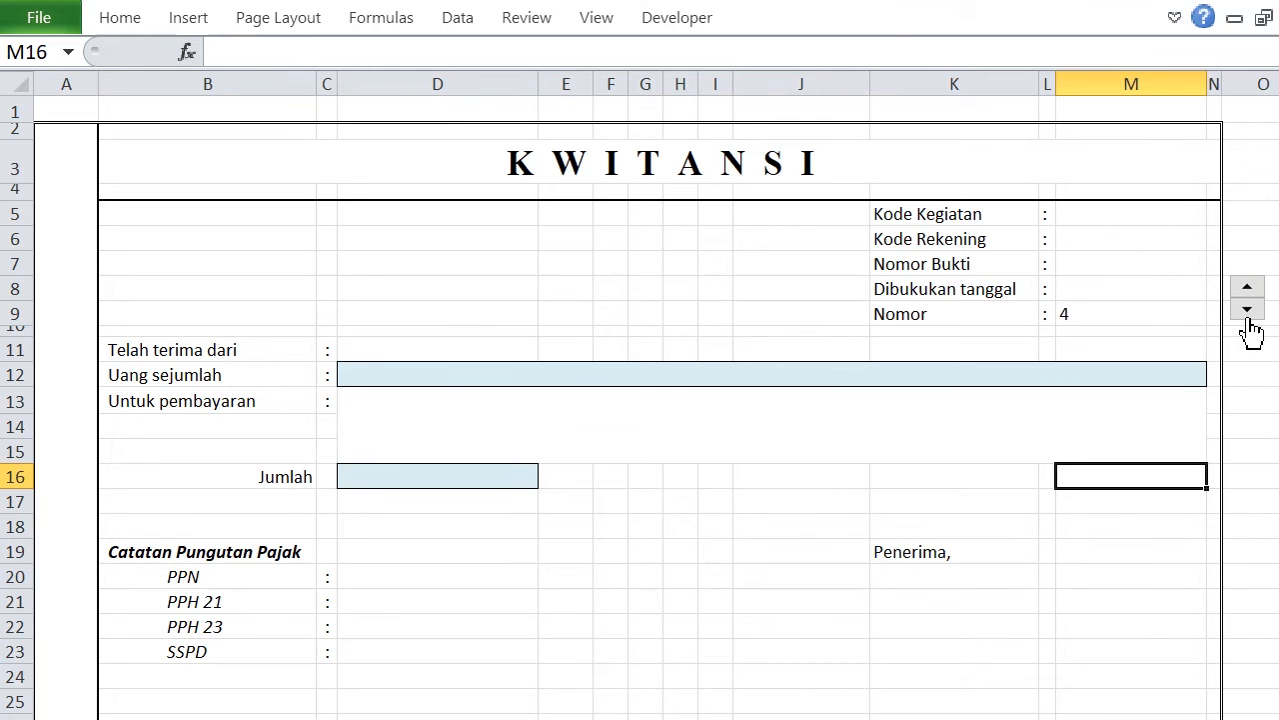
{"action": "left_click", "coordinate": [1247, 312]}
{"action": "left_click", "coordinate": [1247, 312]}
Begin a VLOOKUP formula in the Kode Kegiatan cell M5 with $M$9 as lookup value and data_awal as table.
{"action": "left_click", "coordinate": [1116, 218]}
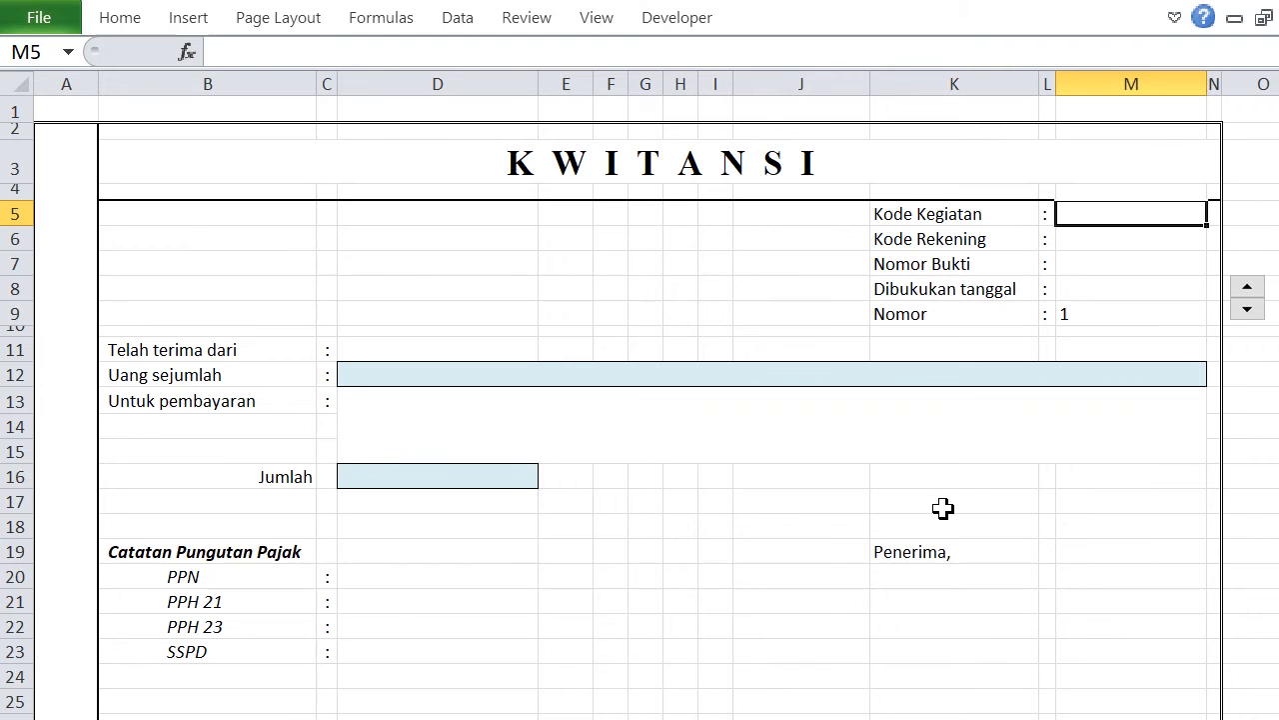
{"action": "type", "text": "="}
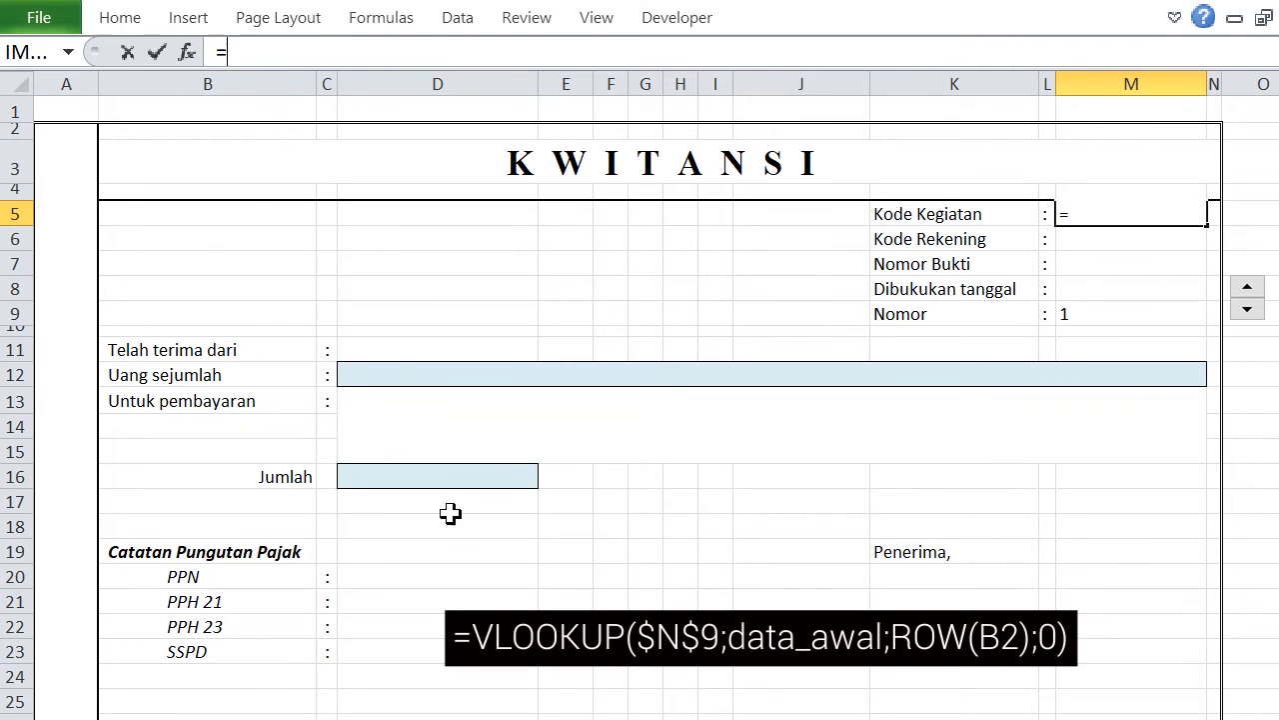
{"action": "type", "text": "VL"}
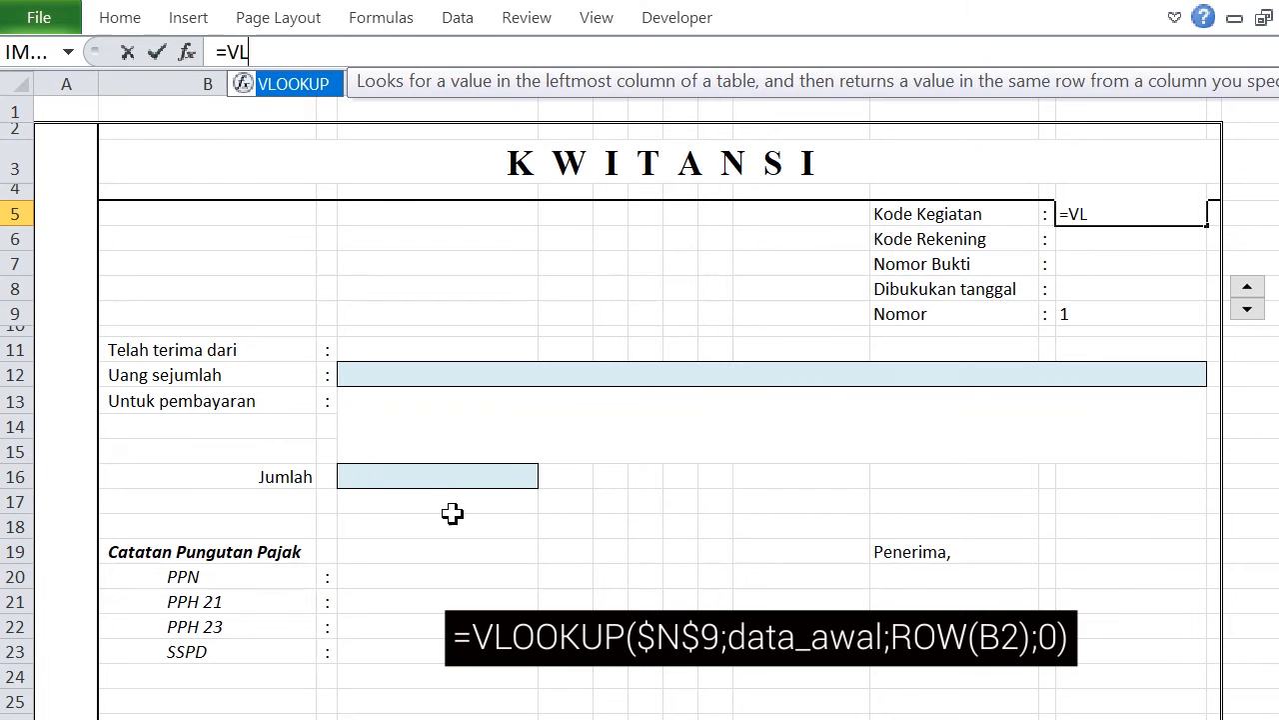
{"action": "type", "text": "O"}
{"action": "double_click", "coordinate": [300, 85]}
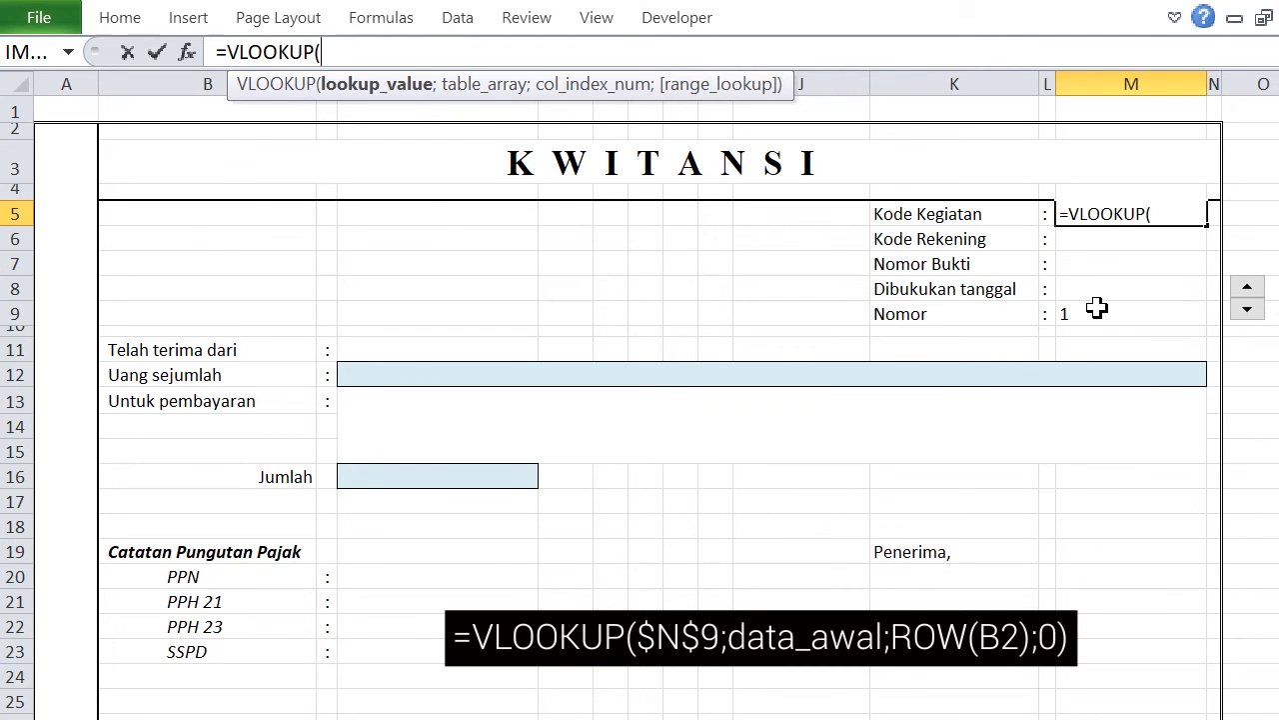
{"action": "left_click", "coordinate": [1097, 309]}
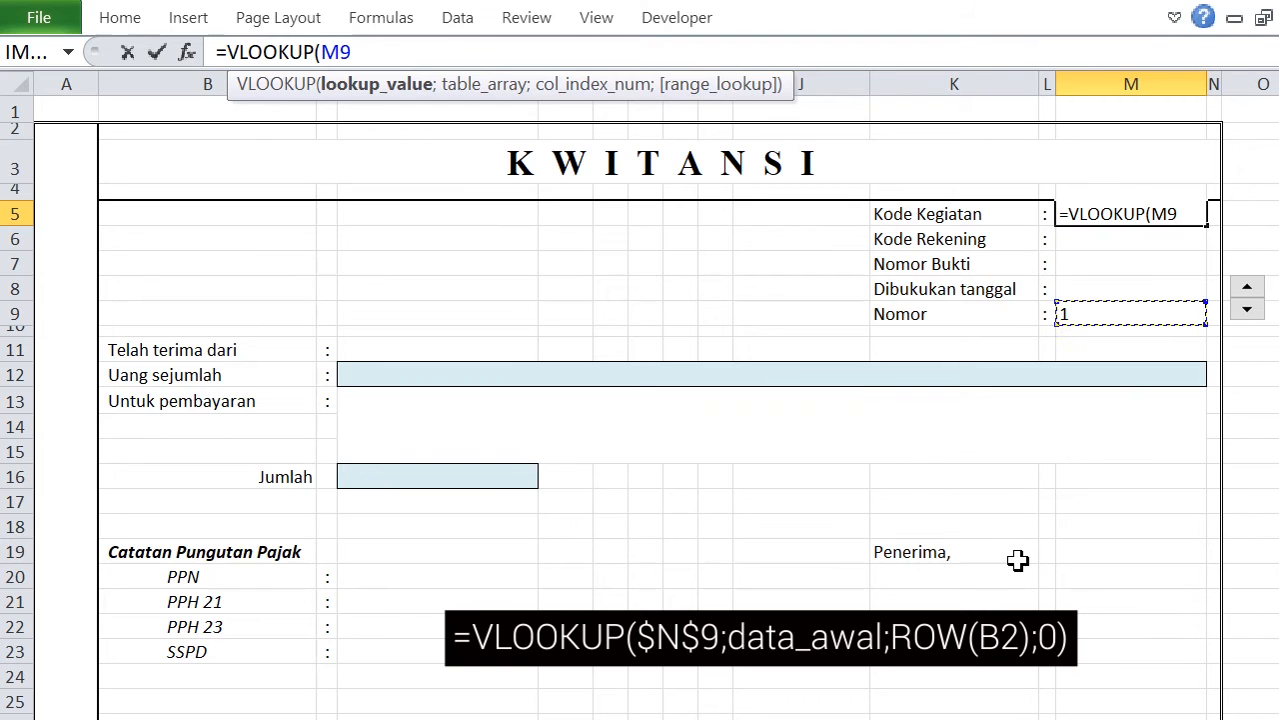
{"action": "key", "text": "F4"}
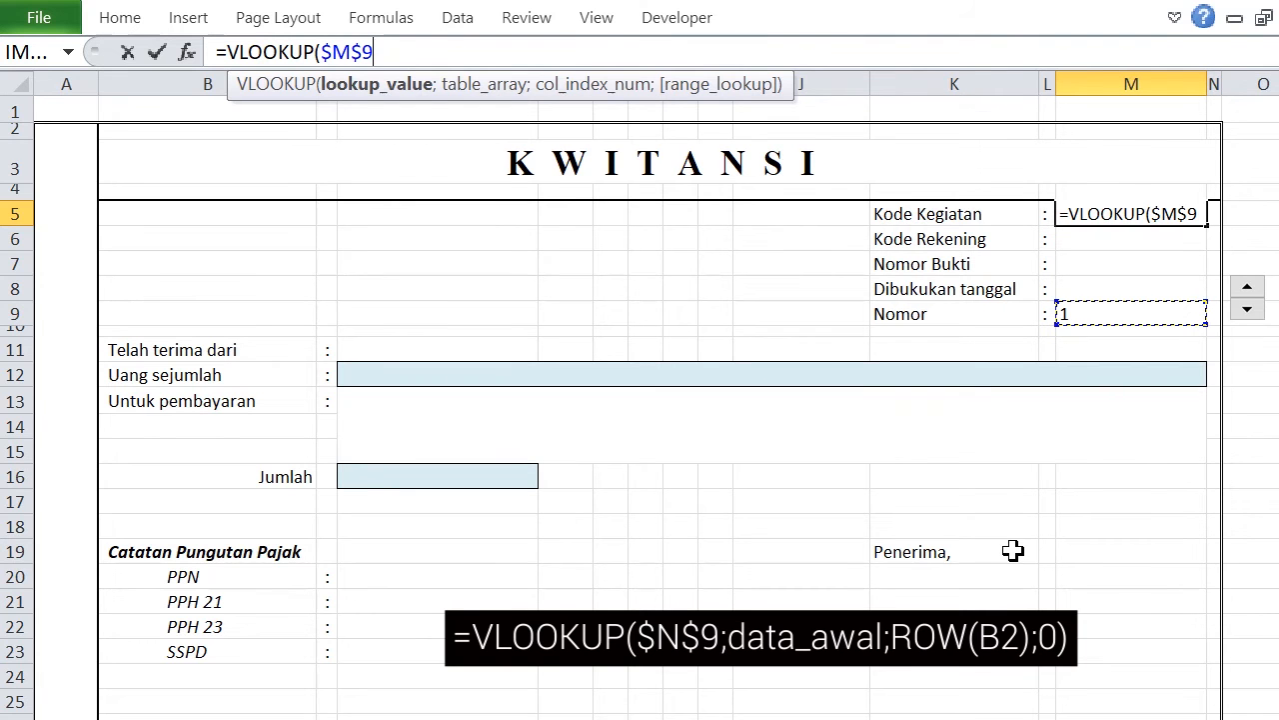
{"action": "type", "text": ";"}
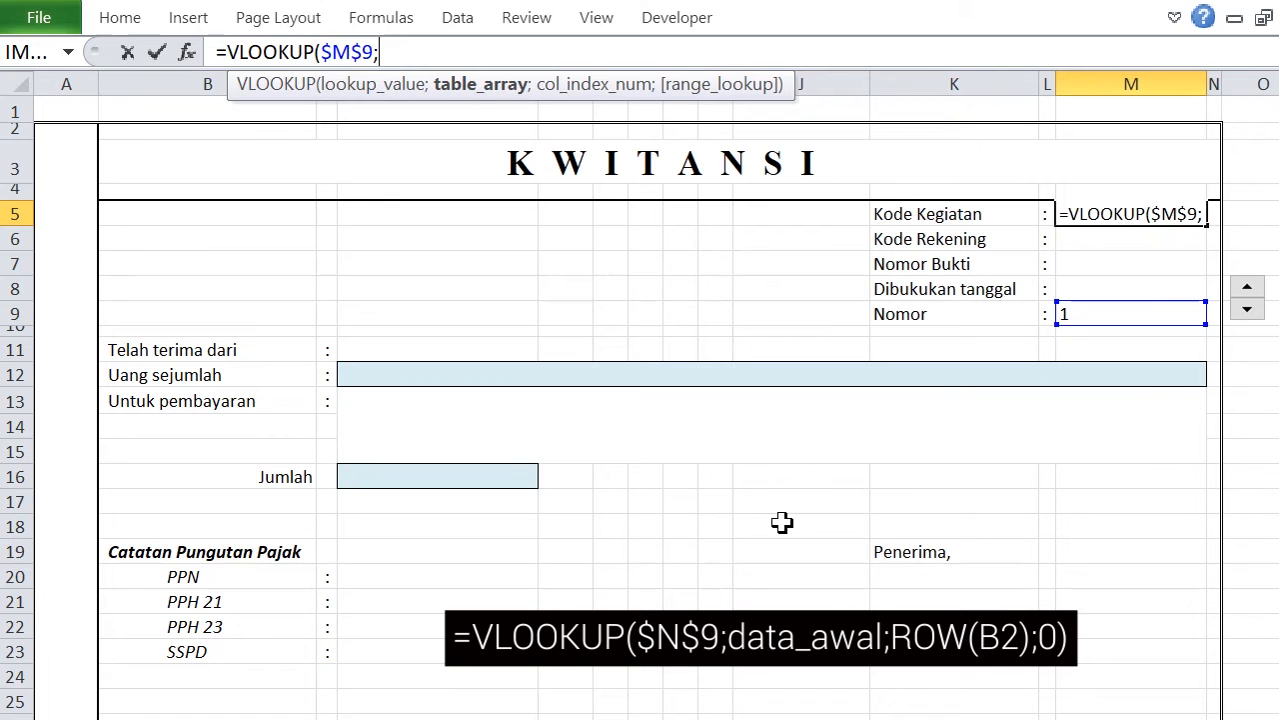
{"action": "type", "text": "data"}
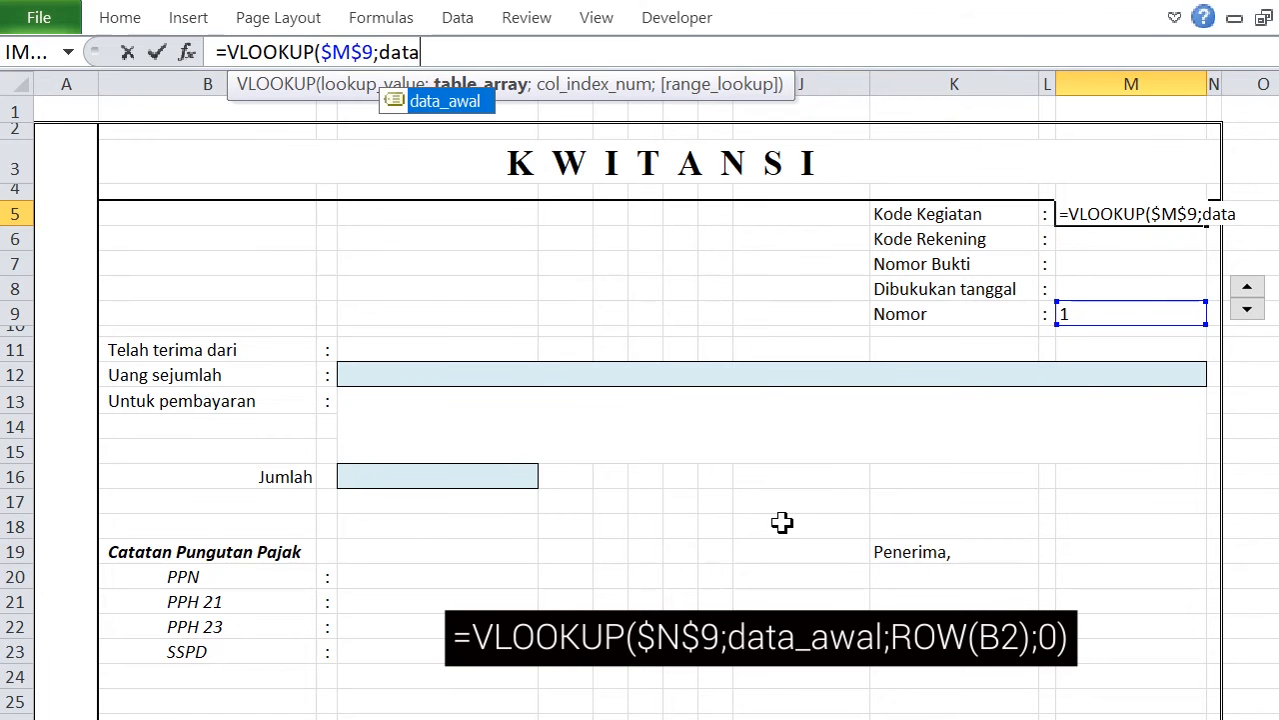
{"action": "key", "text": "Tab"}
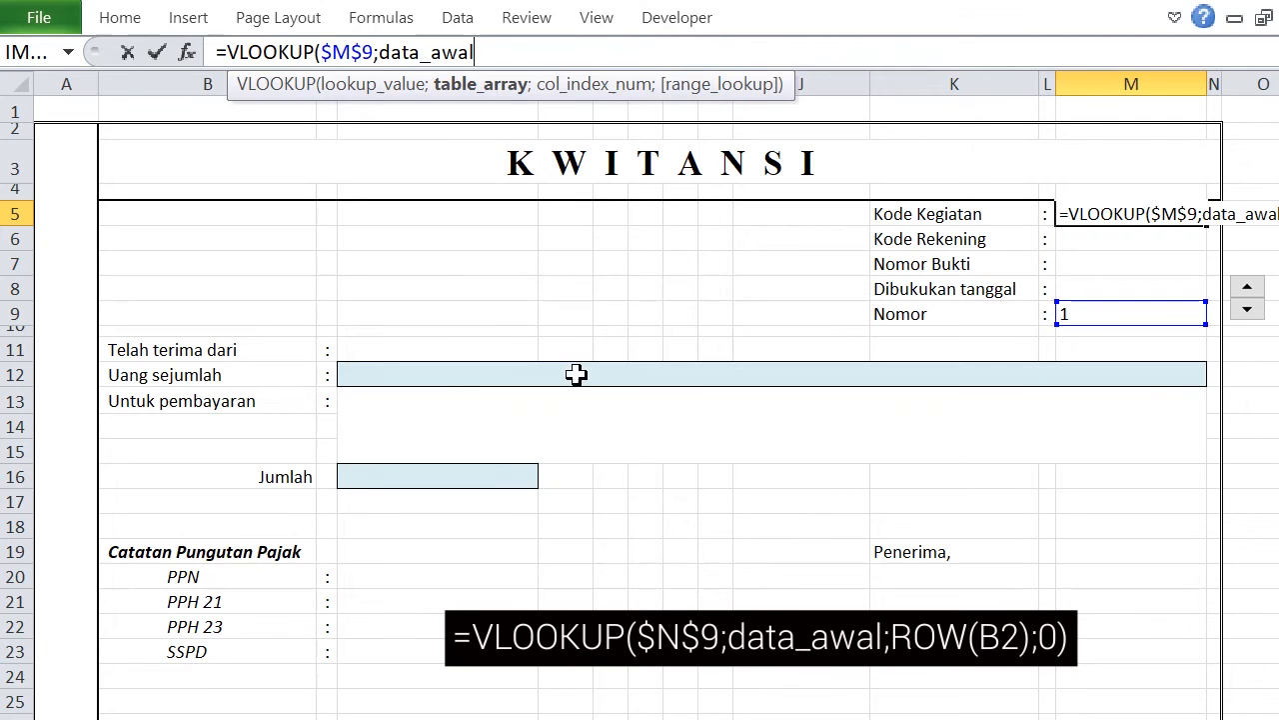
{"action": "type", "text": ";"}
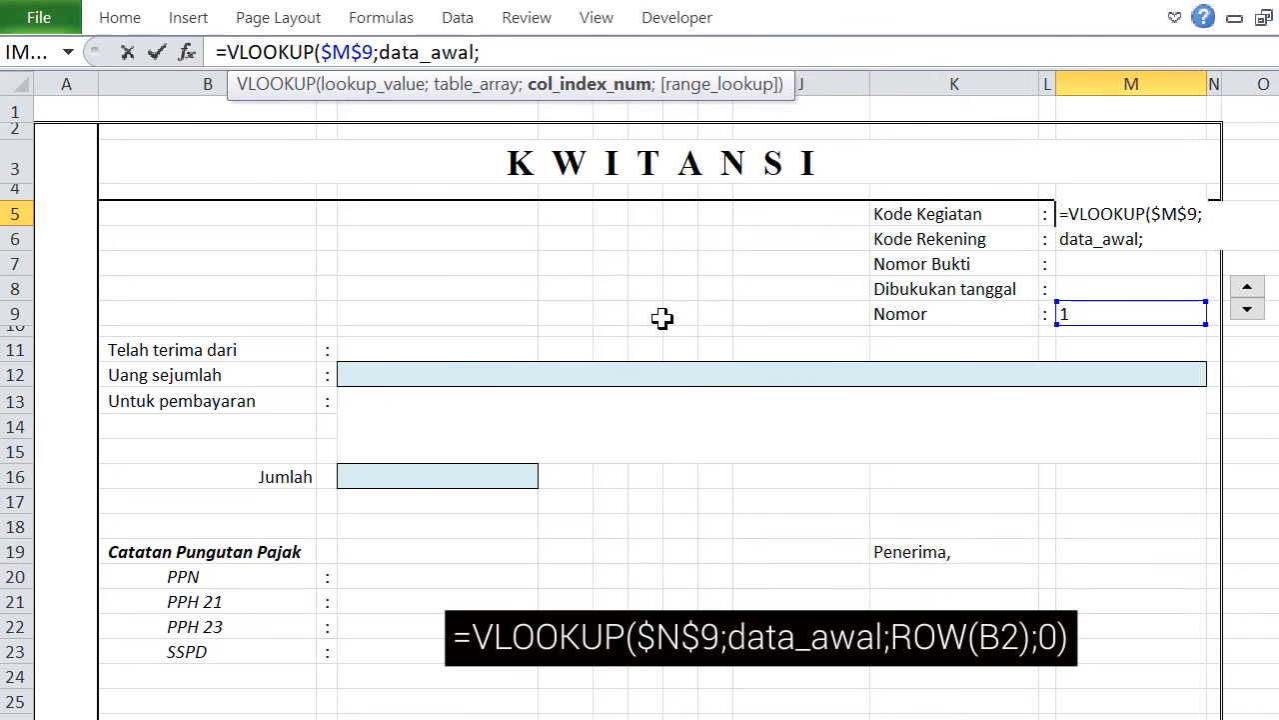
Complete the M5 formula with ROW(A2) as the column index and 0 for exact match, giving =VLOOKUP($M$9;data_awal;ROW(A2);0).
{"action": "type", "text": "row"}
{"action": "key", "text": "Tab"}
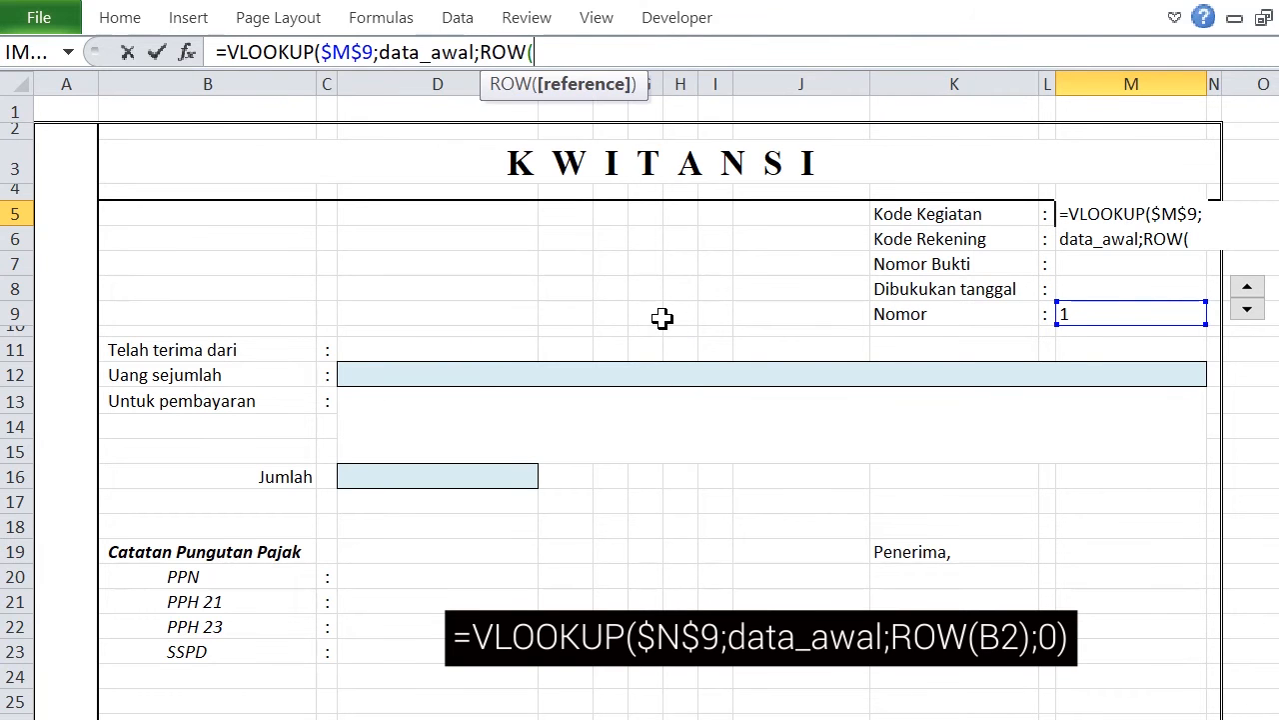
{"action": "left_click", "coordinate": [262, 718]}
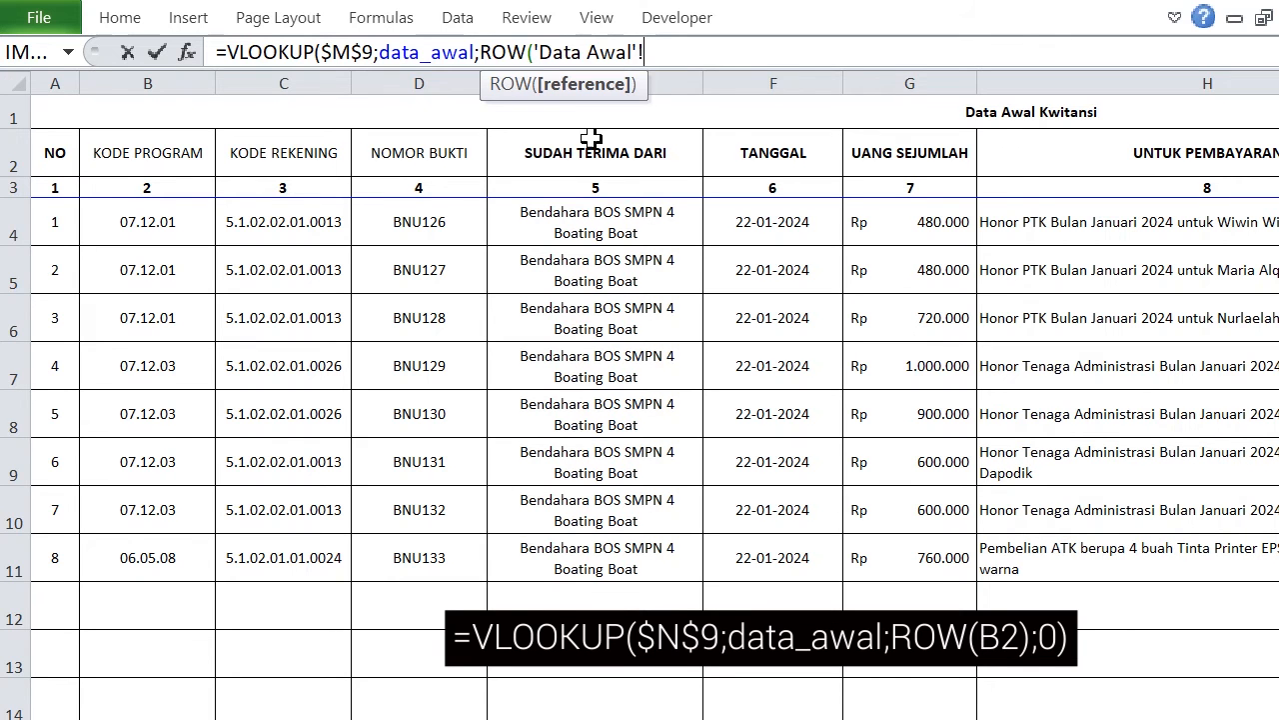
{"action": "left_click_drag", "start_coordinate": [539, 51], "coordinate": [677, 50]}
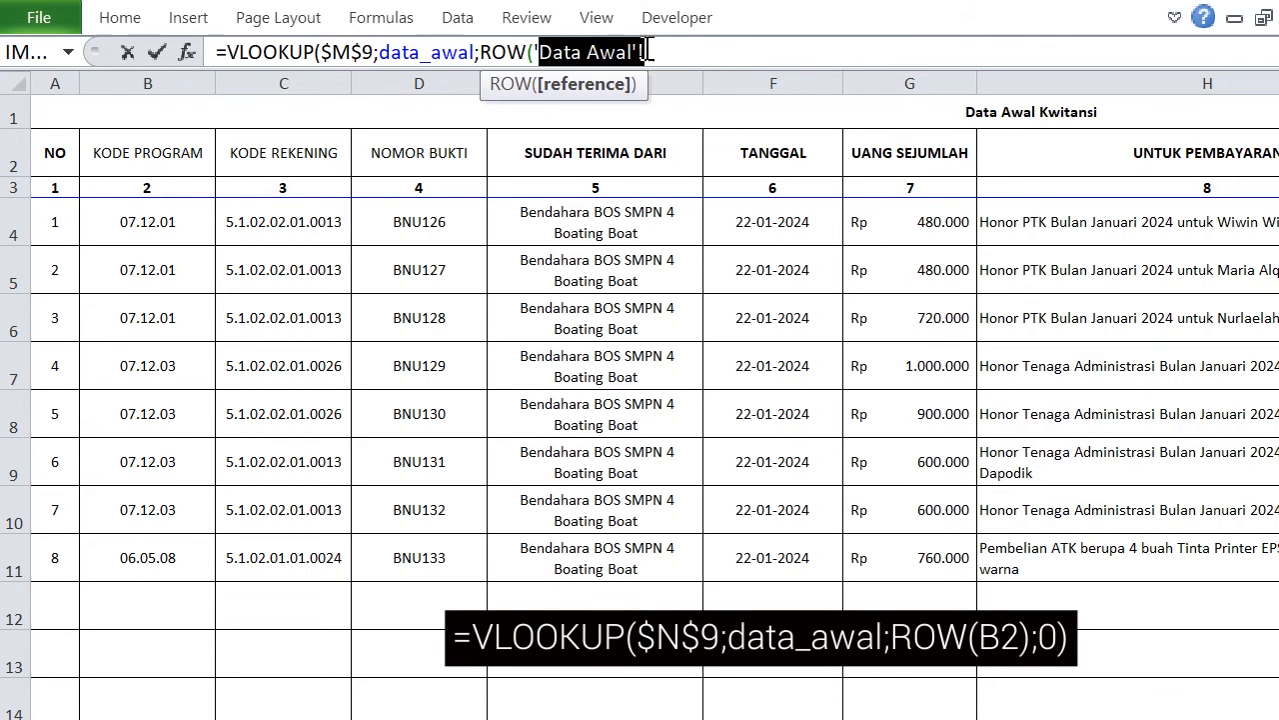
{"action": "left_click_drag", "start_coordinate": [533, 52], "coordinate": [735, 39]}
{"action": "type", "text": "A2"}
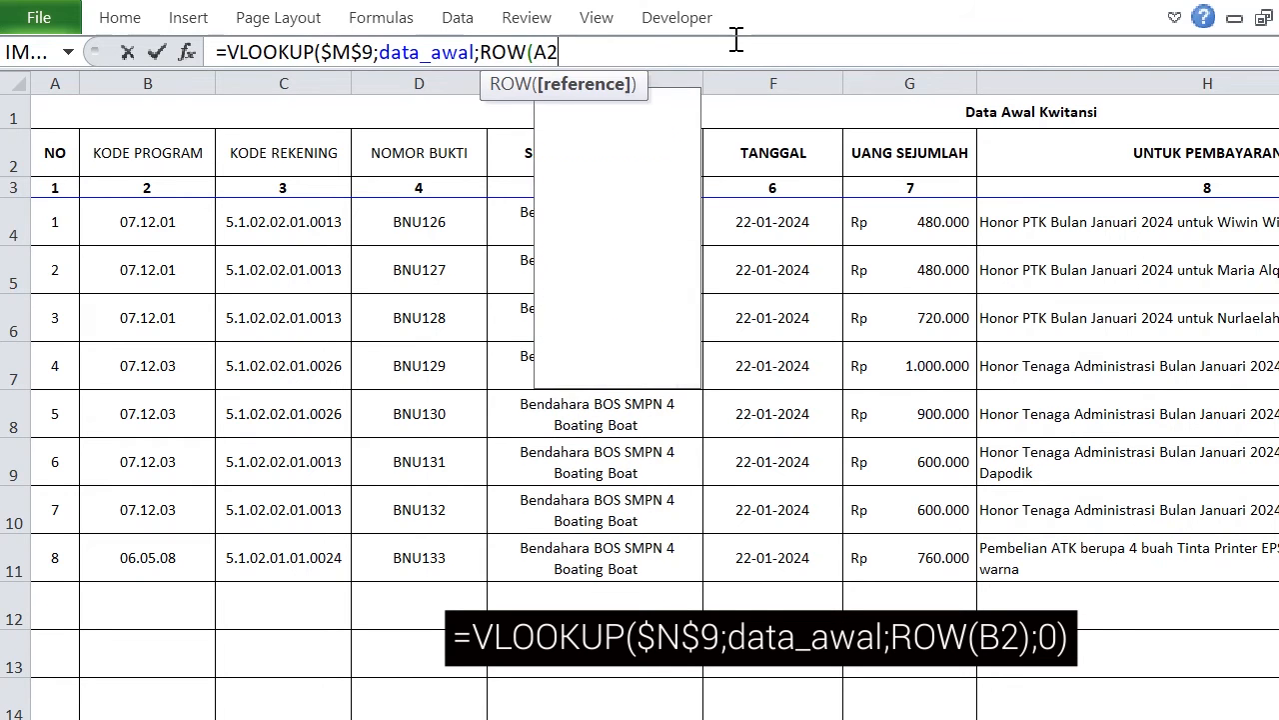
{"action": "key", "text": "Right"}
{"action": "type", "text": ";"}
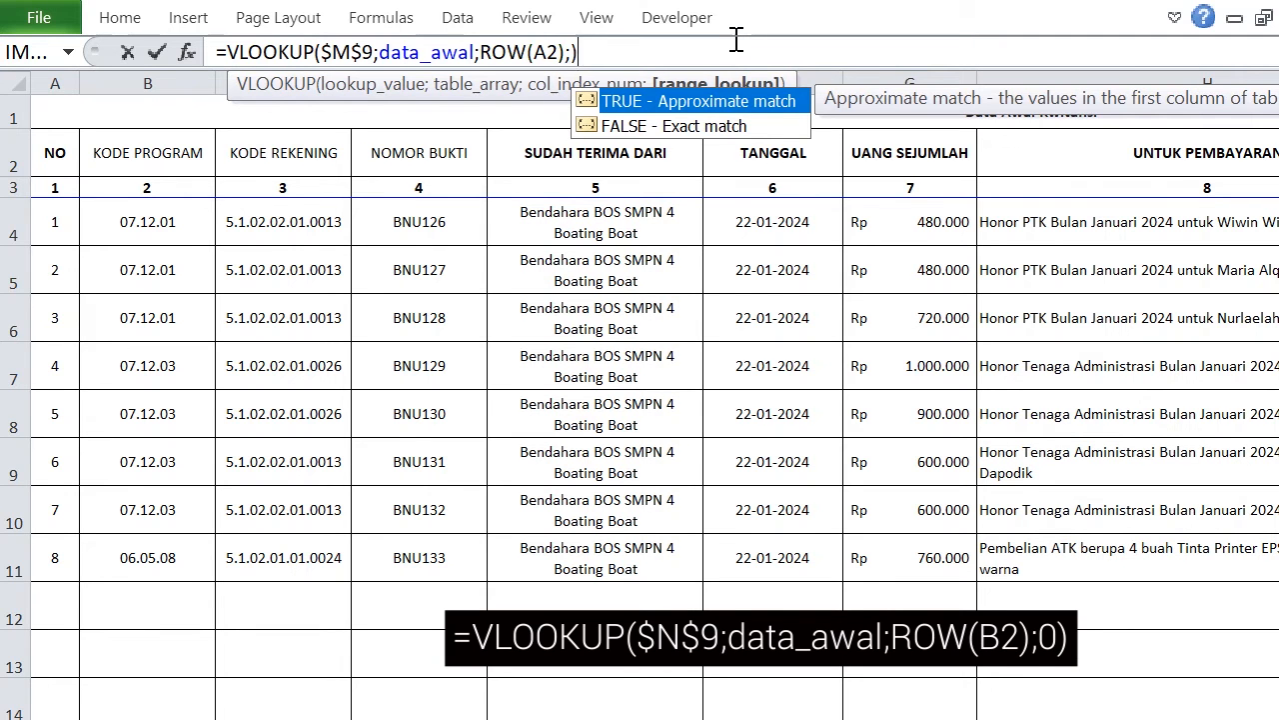
{"action": "type", "text": ")"}
{"action": "key", "text": "BackSpace"}
{"action": "type", "text": "0)"}
{"action": "key", "text": "Return"}
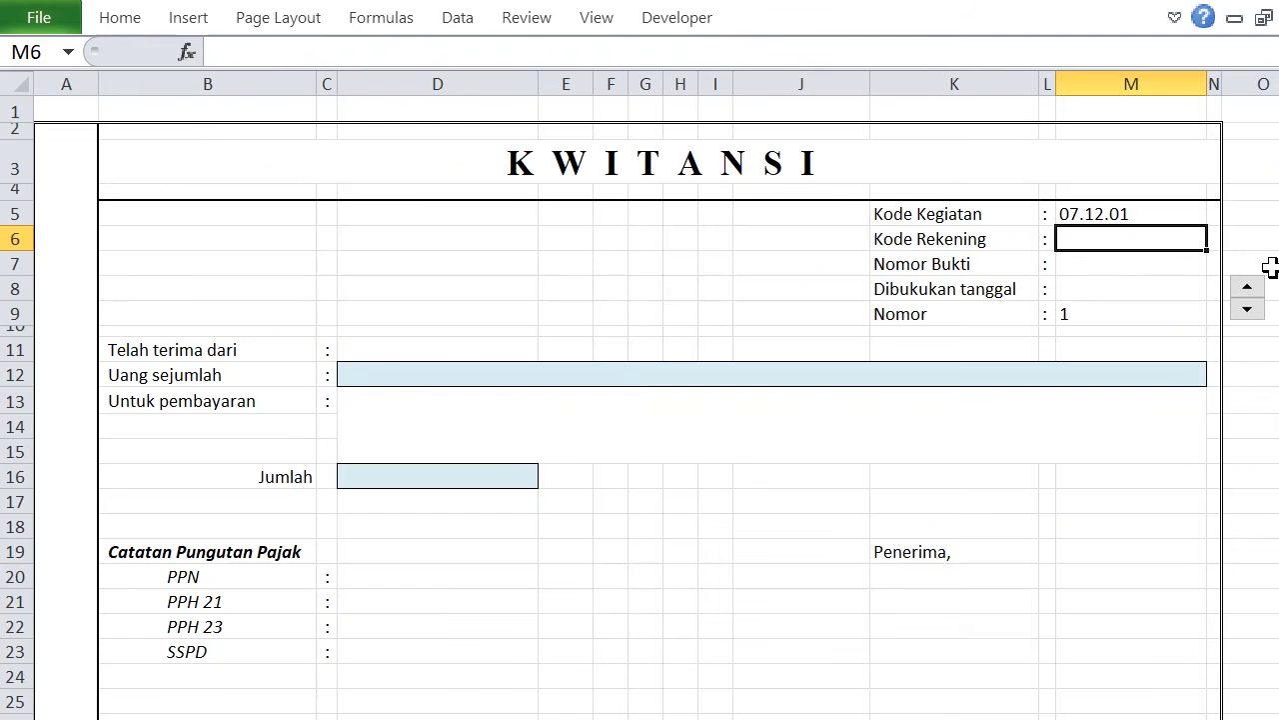
Fill the M5 formula down to M8 and change the column index in the Dibukukan tanggal cell M8 to ROW(A6).
{"action": "left_click", "coordinate": [1153, 218]}
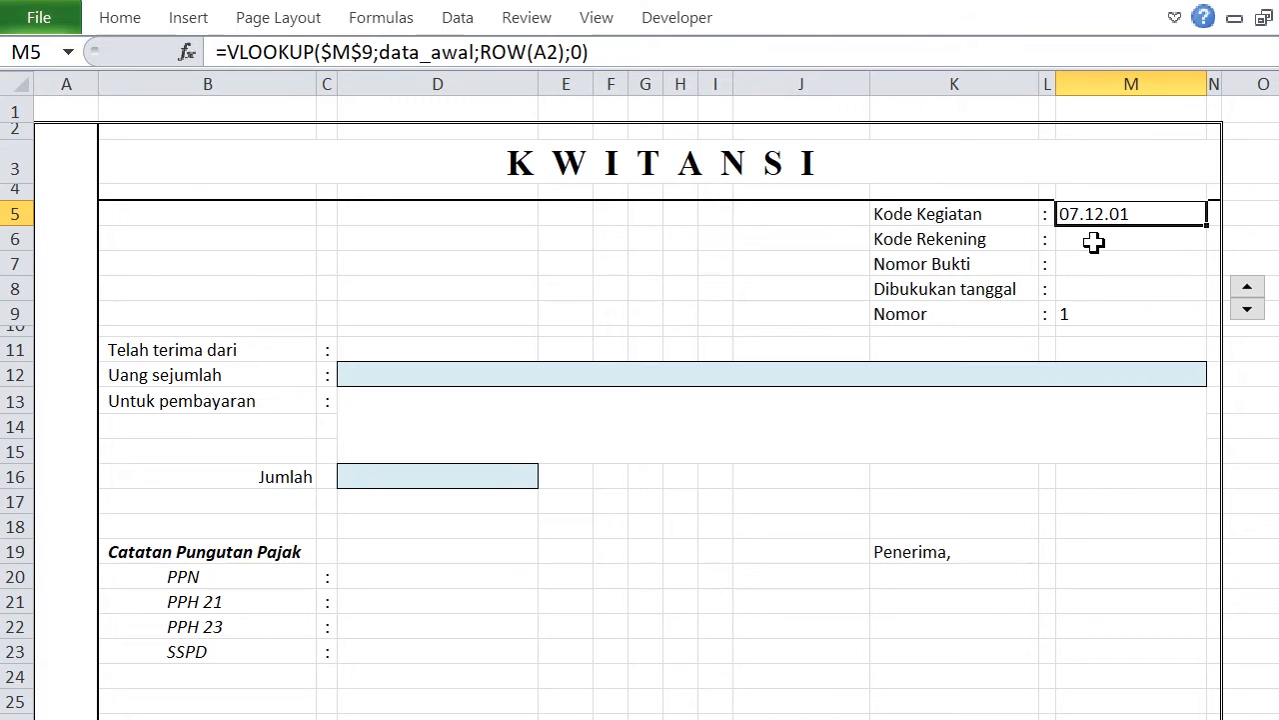
{"action": "left_click_drag", "start_coordinate": [1210, 228], "coordinate": [1209, 296]}
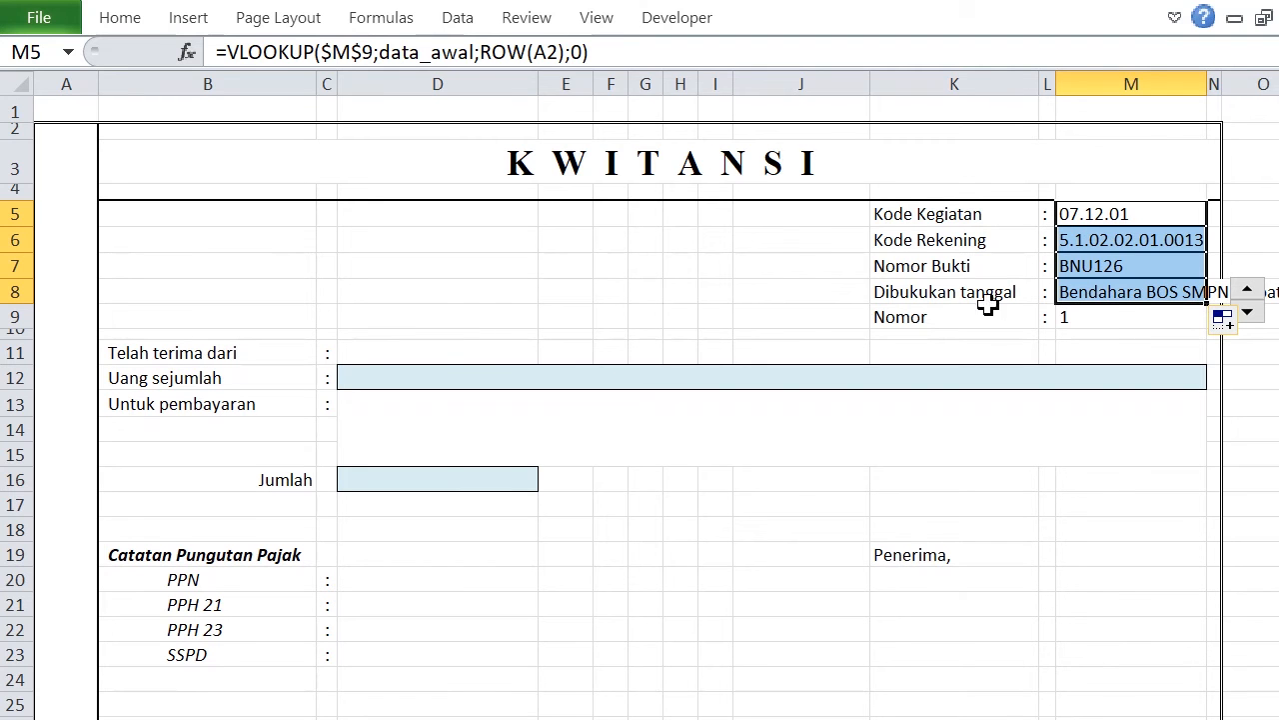
{"action": "left_click", "coordinate": [1095, 291]}
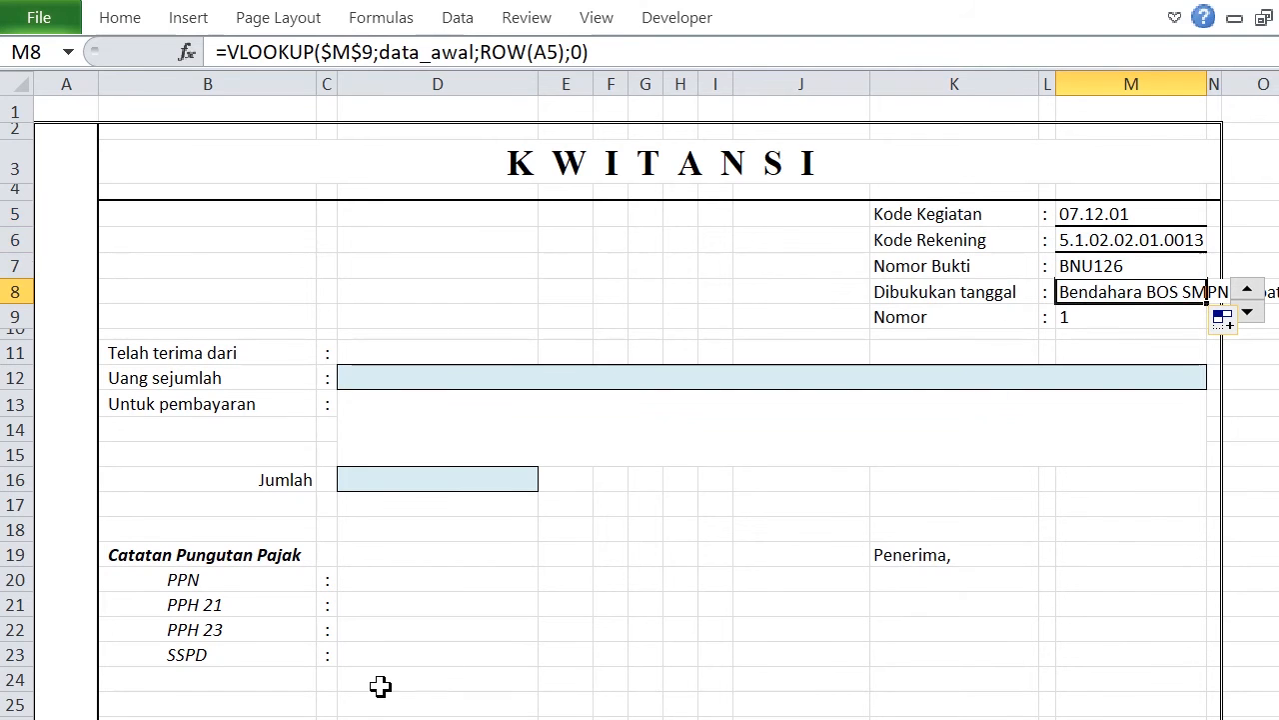
{"action": "left_click", "coordinate": [380, 717]}
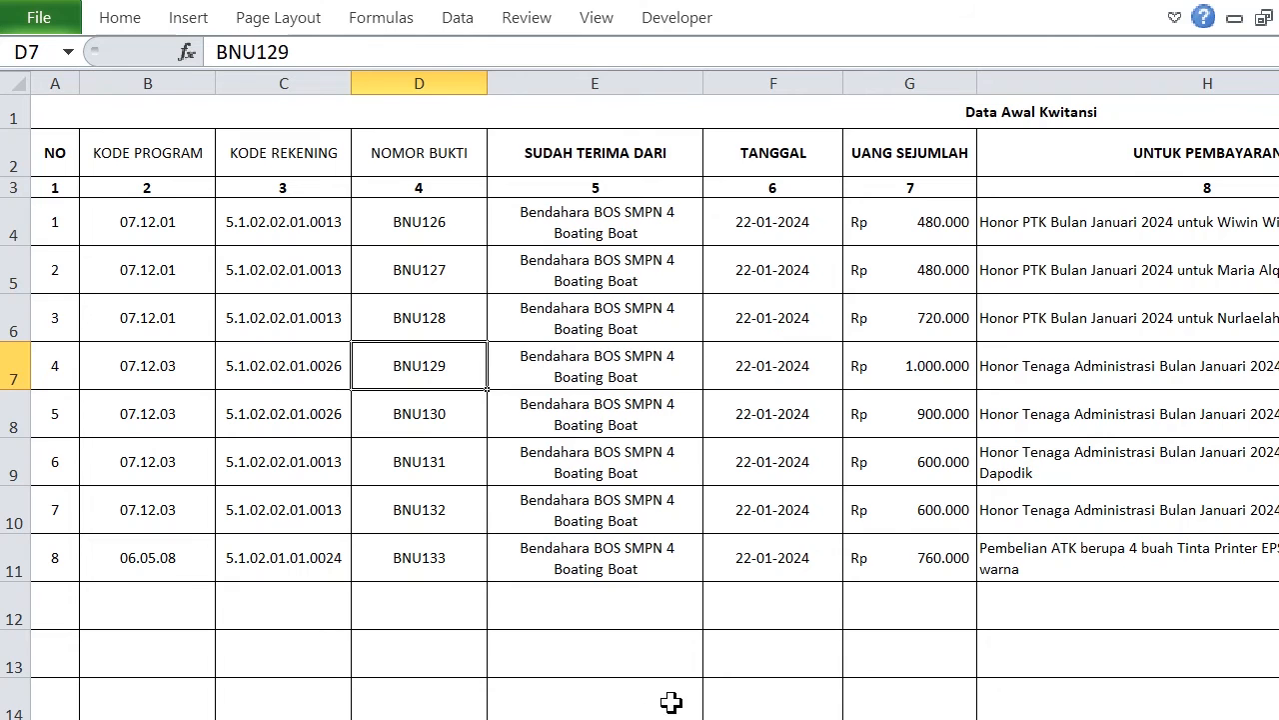
{"action": "left_click", "coordinate": [479, 717]}
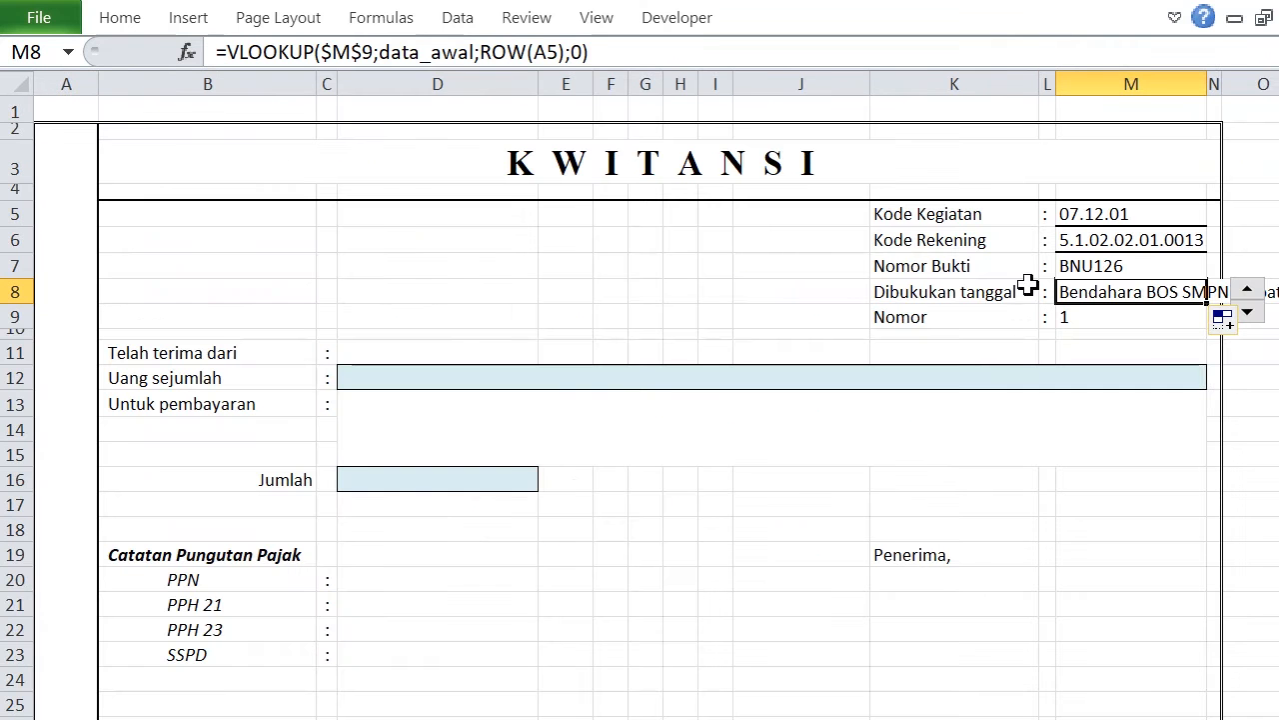
{"action": "left_click", "coordinate": [549, 52]}
{"action": "key", "text": "Delete"}
{"action": "type", "text": "6"}
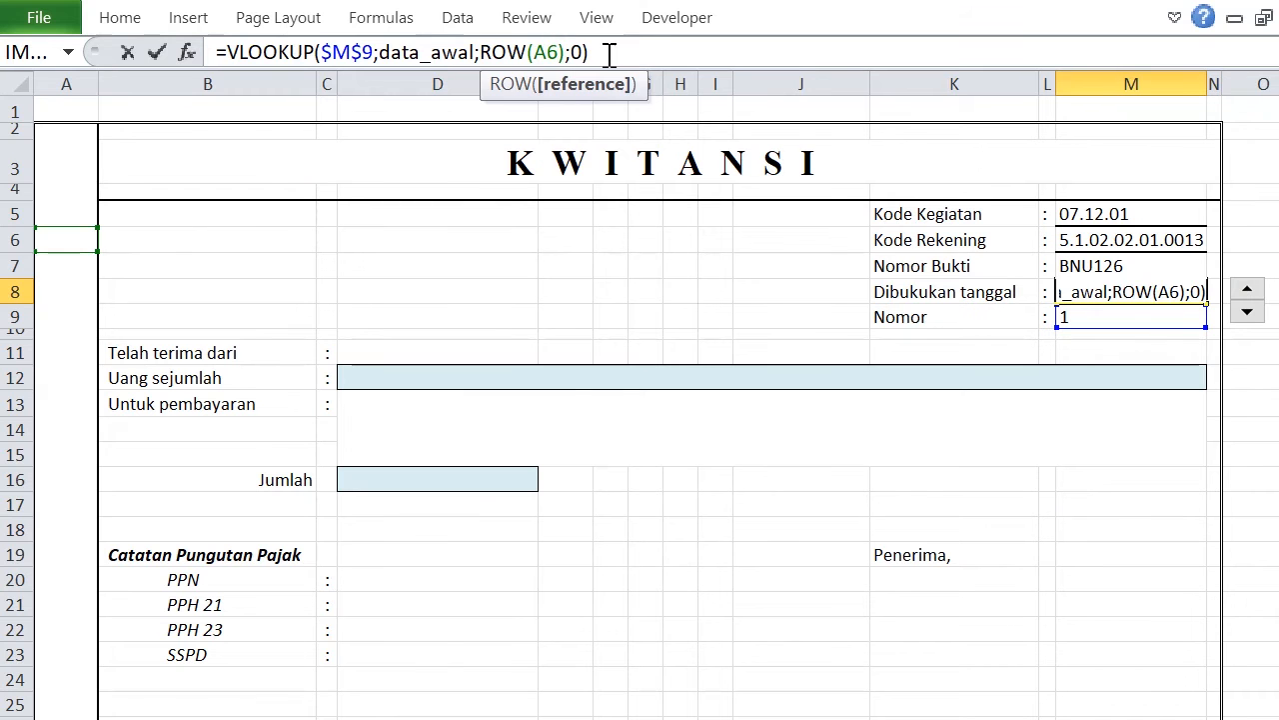
{"action": "key", "text": "Return"}
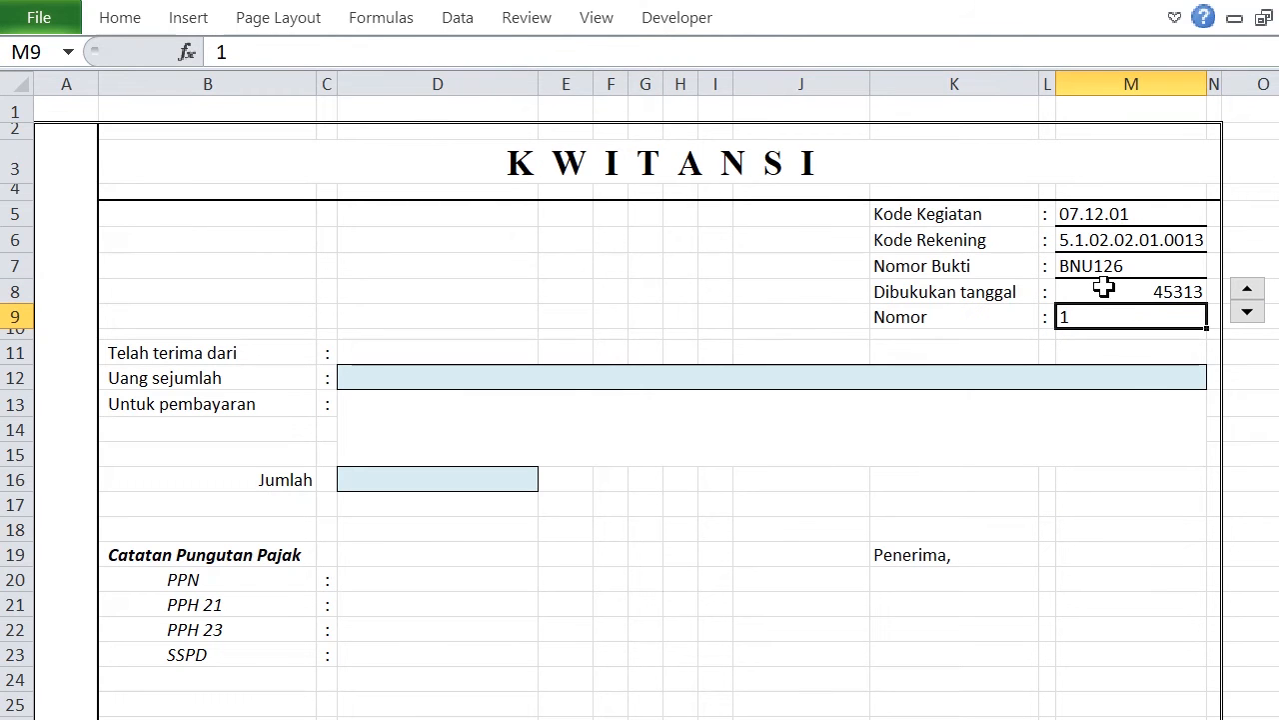
Format cell M8 as a date with the Indonesian locale and the 14 Maret 2001 type.
{"action": "left_click", "coordinate": [1104, 289]}
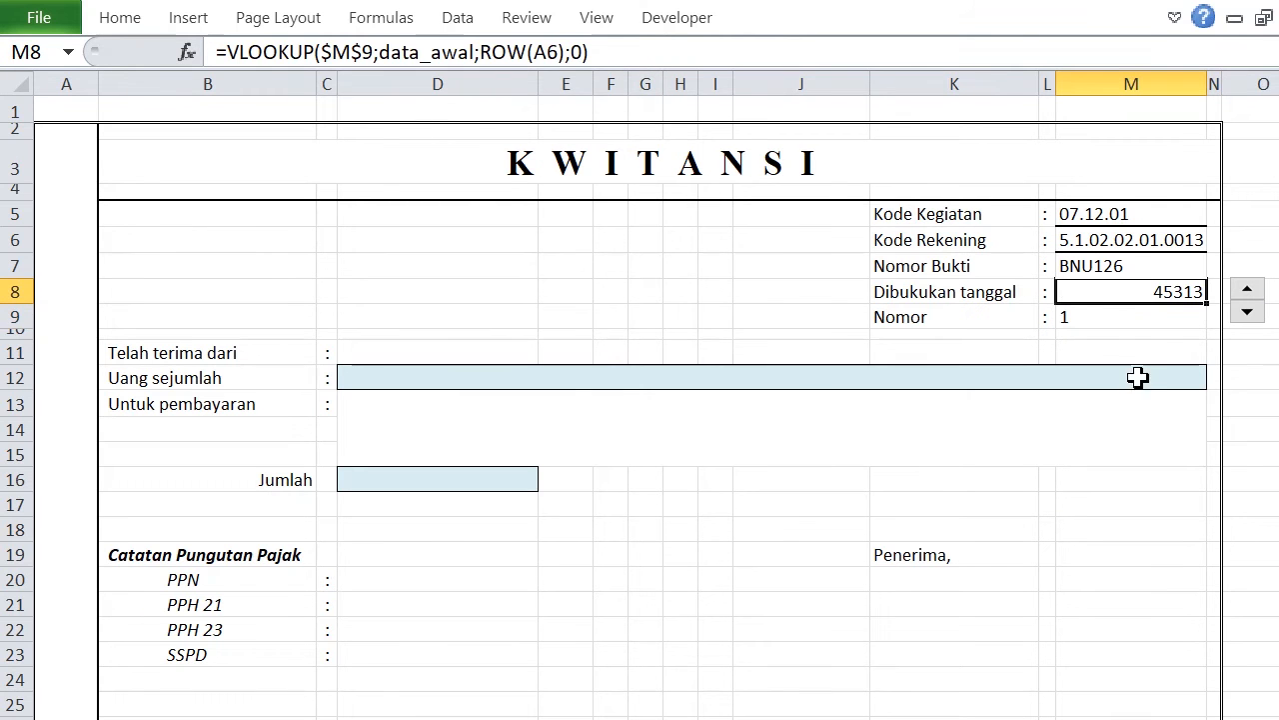
{"action": "right_click", "coordinate": [1072, 290]}
{"action": "left_click", "coordinate": [1164, 688]}
{"action": "left_click_drag", "start_coordinate": [968, 298], "coordinate": [606, 104]}
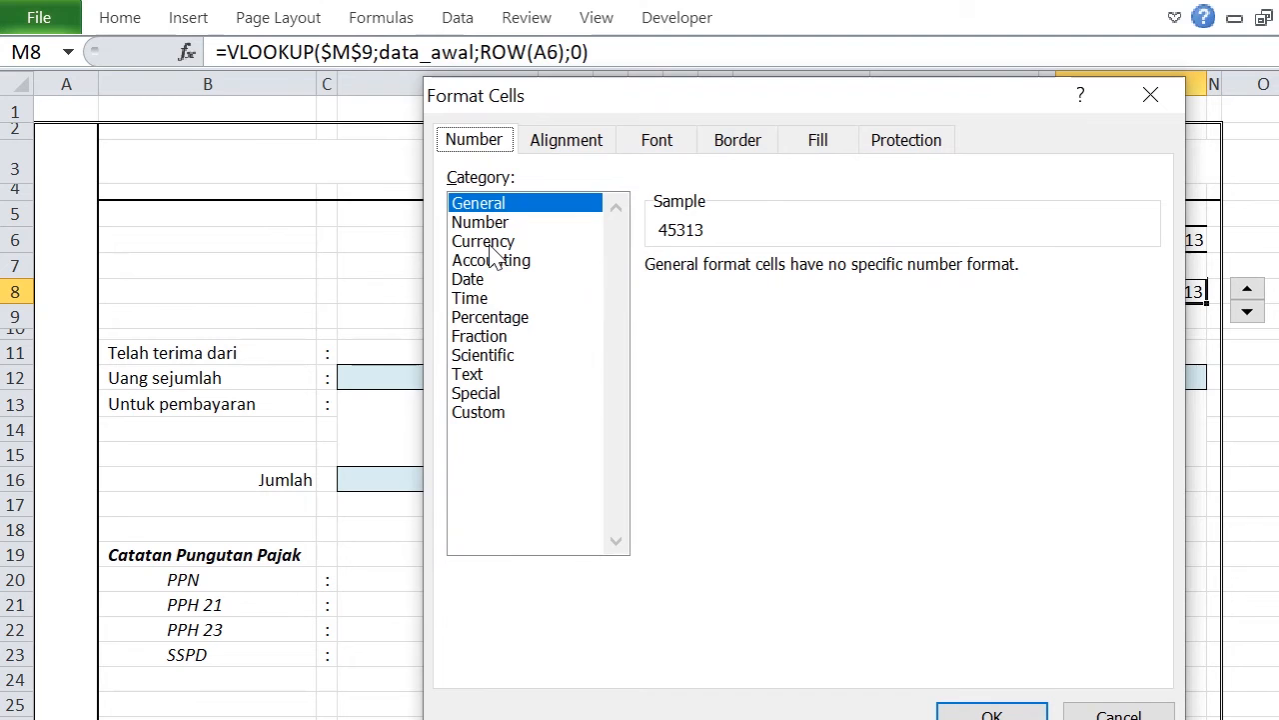
{"action": "left_click", "coordinate": [478, 281]}
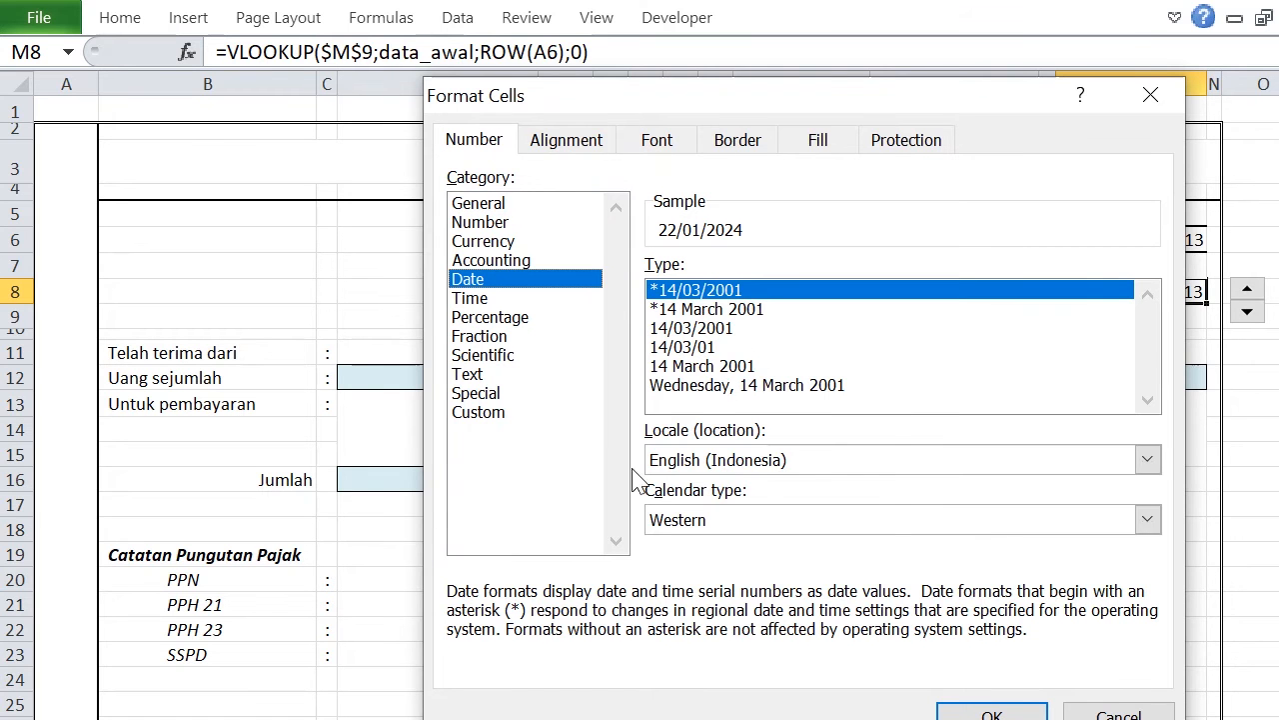
{"action": "left_click", "coordinate": [811, 463]}
{"action": "scroll", "coordinate": [835, 567], "scroll_direction": "down", "scroll_amount": 7}
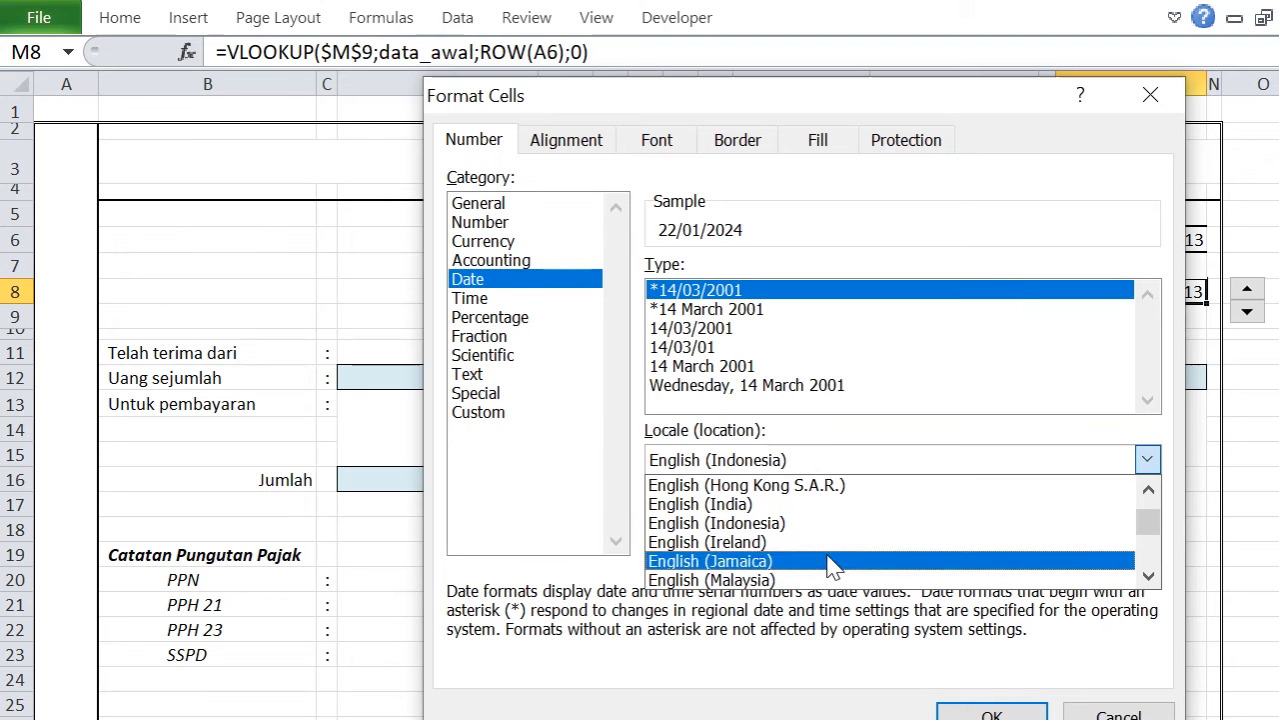
{"action": "scroll", "coordinate": [837, 565], "scroll_direction": "down", "scroll_amount": 15}
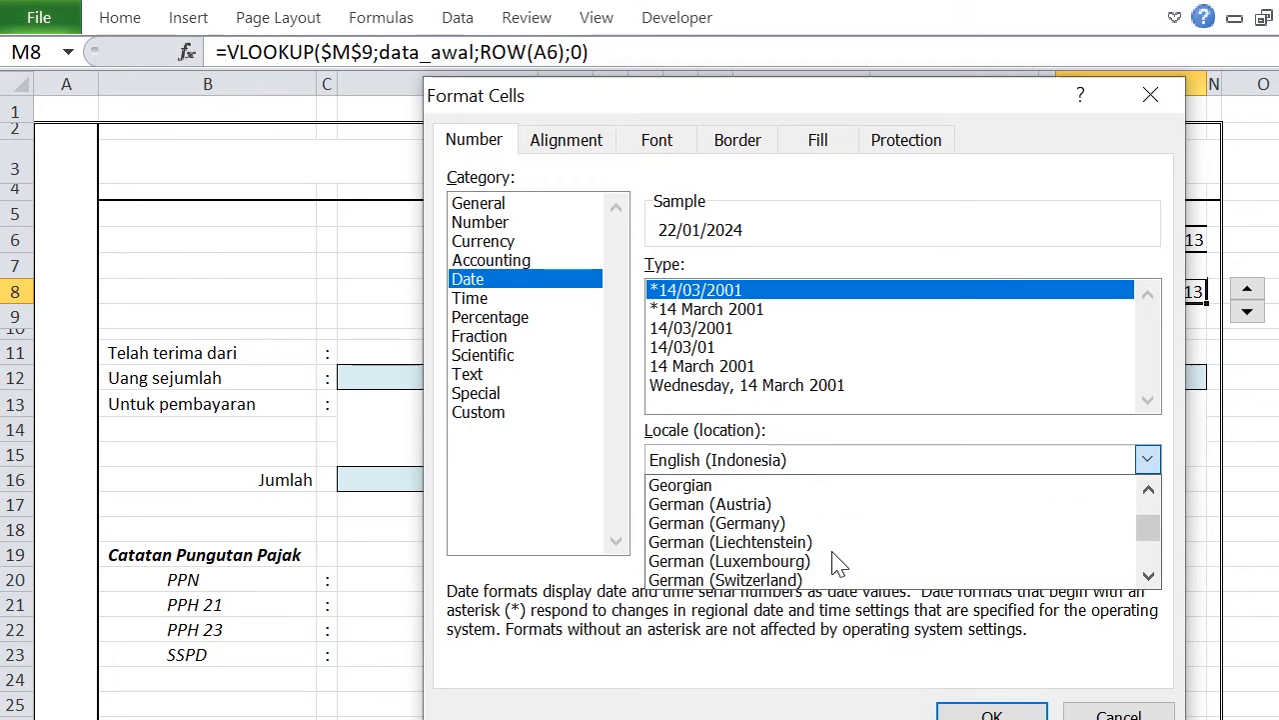
{"action": "left_click", "coordinate": [745, 560]}
{"action": "left_click", "coordinate": [731, 350]}
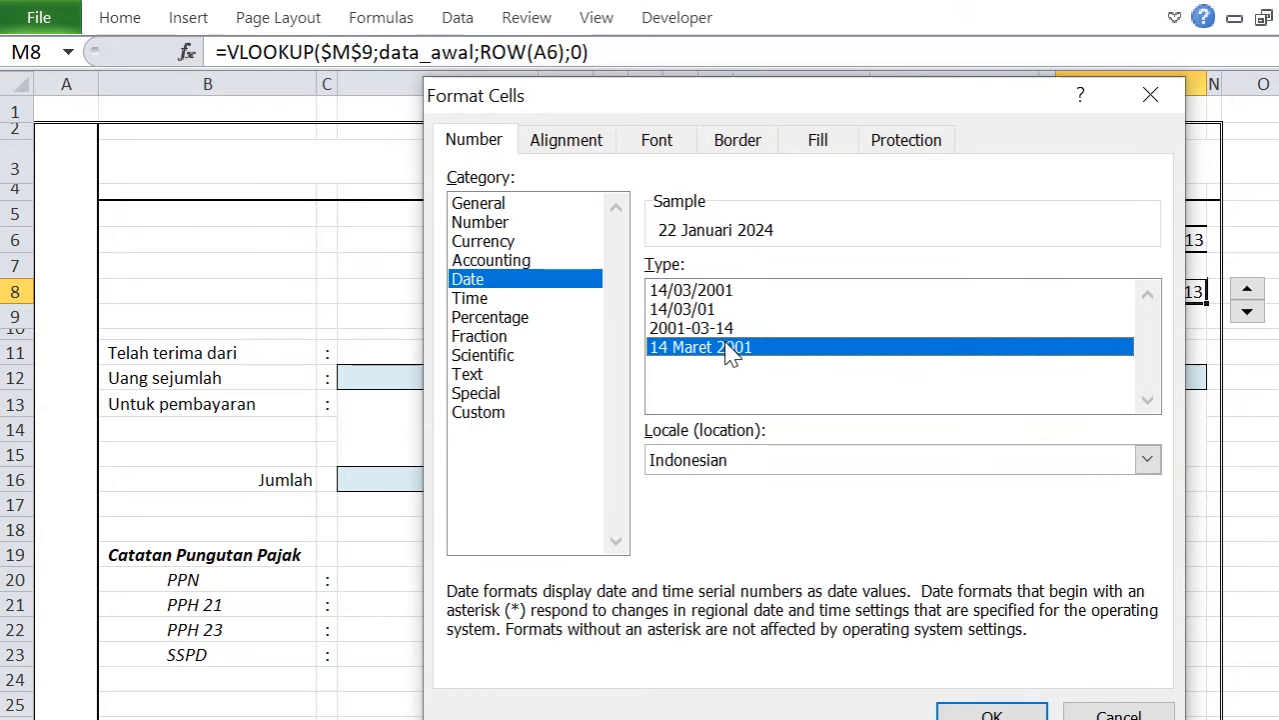
{"action": "left_click_drag", "start_coordinate": [806, 112], "coordinate": [711, 69]}
{"action": "left_click", "coordinate": [907, 687]}
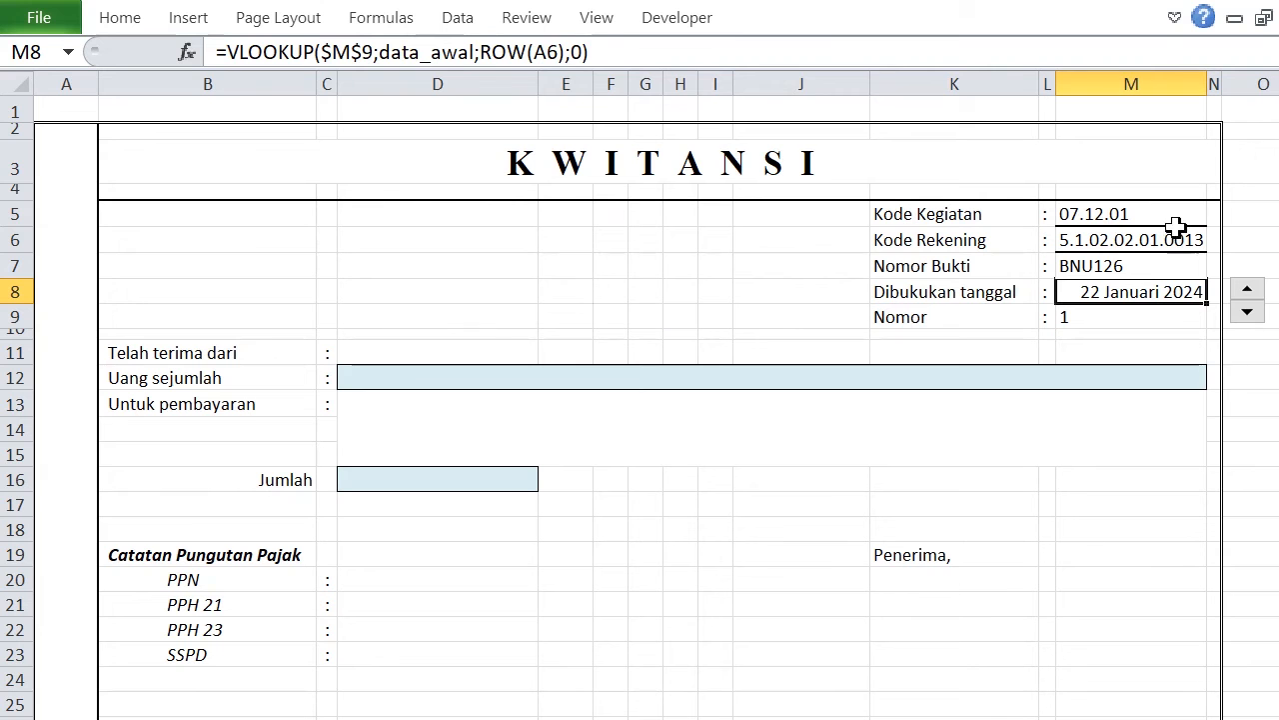
Left-align the values in cells M5 to M8.
{"action": "left_click_drag", "start_coordinate": [1113, 214], "coordinate": [1110, 291]}
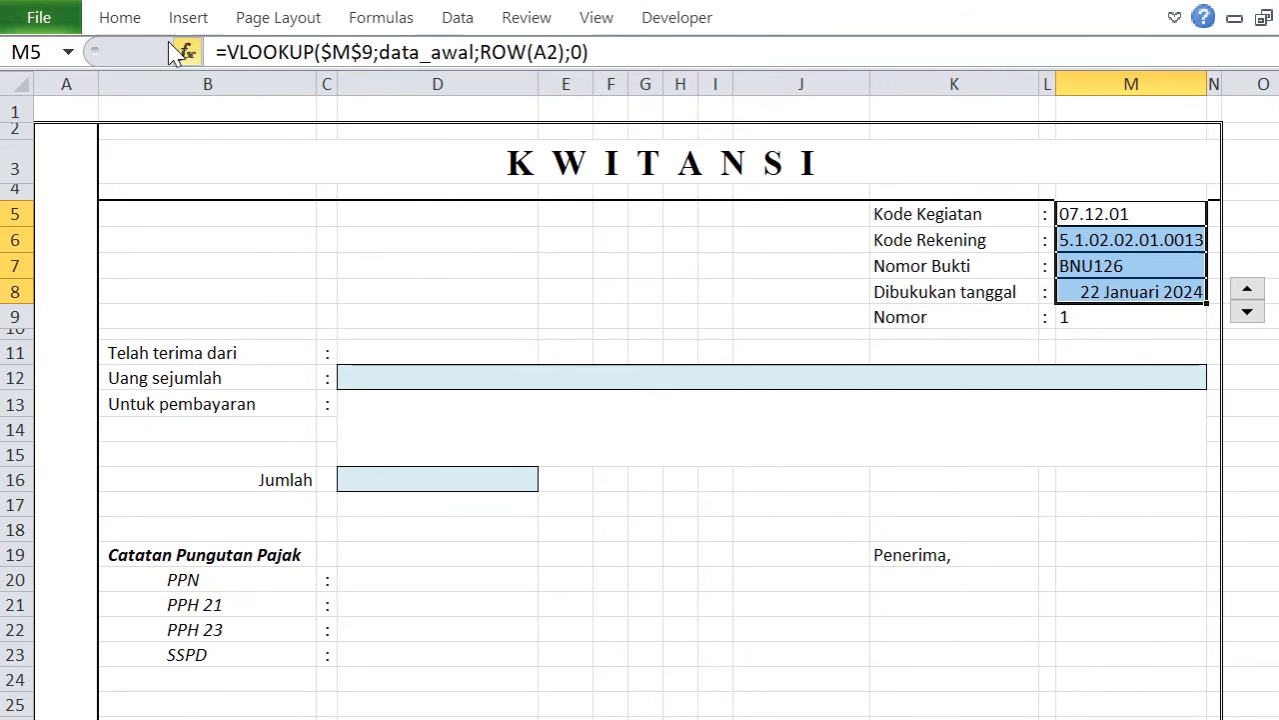
{"action": "left_click", "coordinate": [116, 17]}
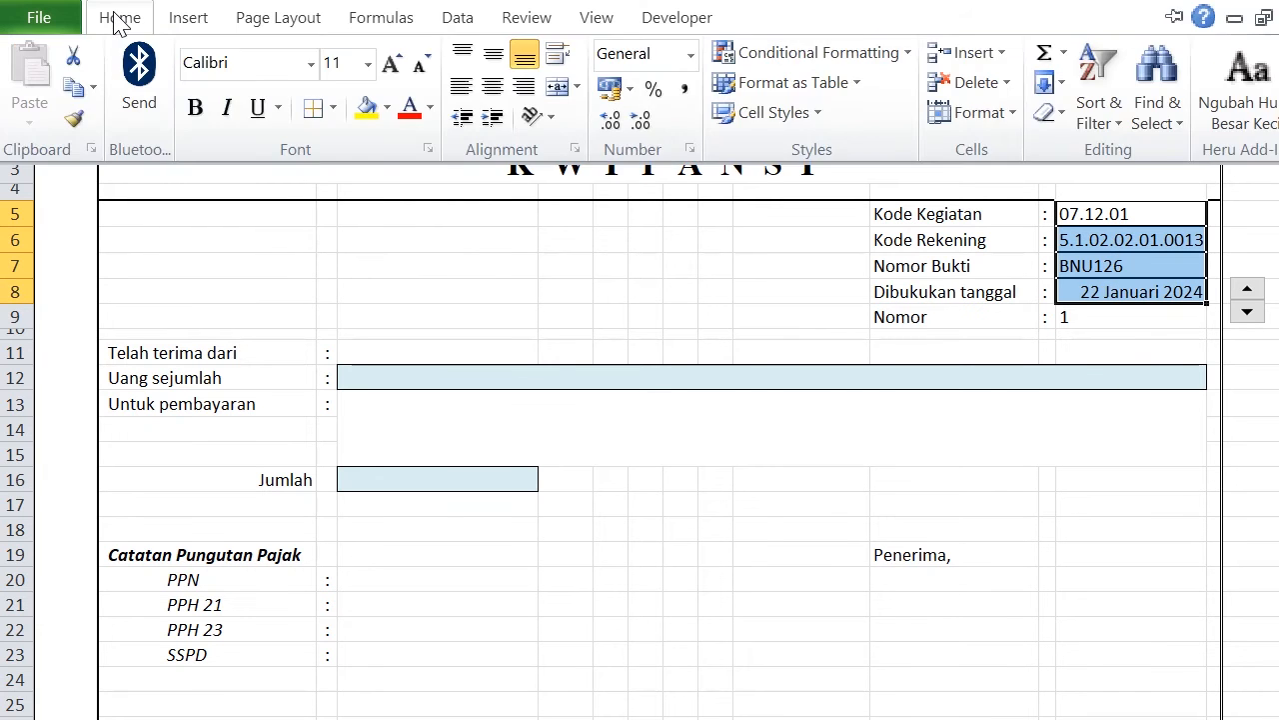
{"action": "left_click", "coordinate": [458, 89]}
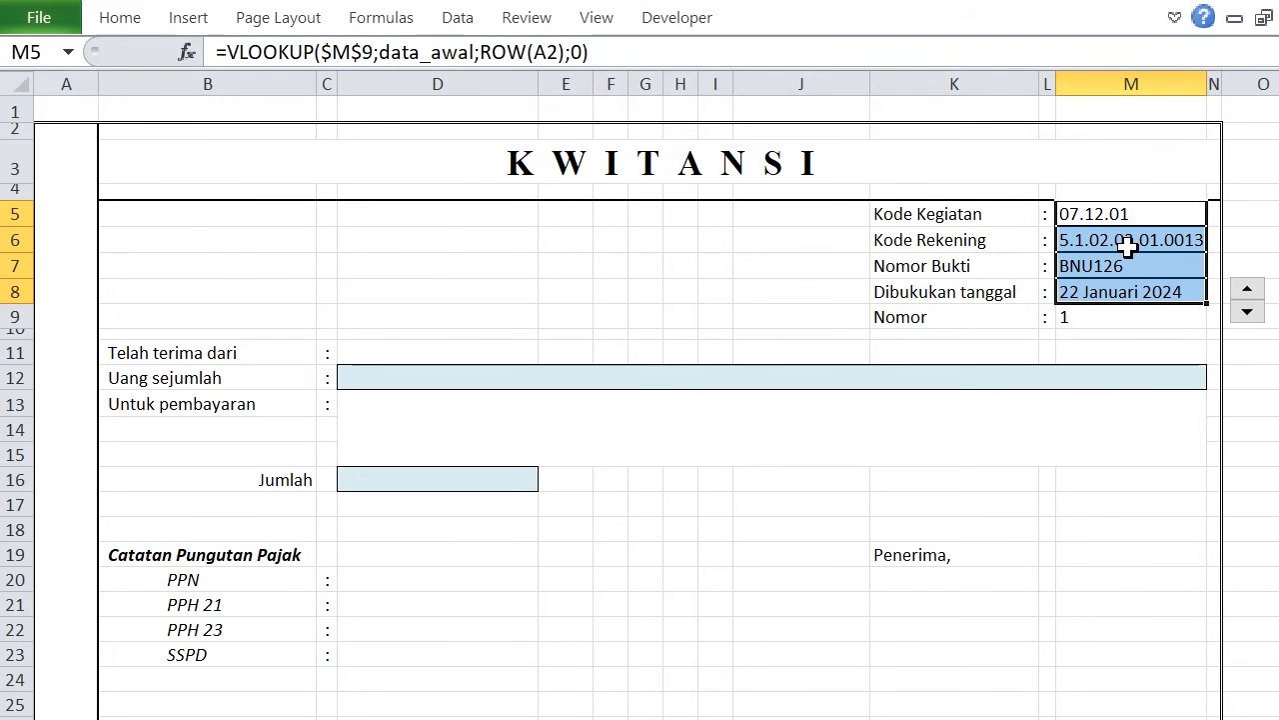
Remove the inner horizontal borders between cells M5 to M8.
{"action": "left_click", "coordinate": [124, 20]}
{"action": "left_click", "coordinate": [332, 108]}
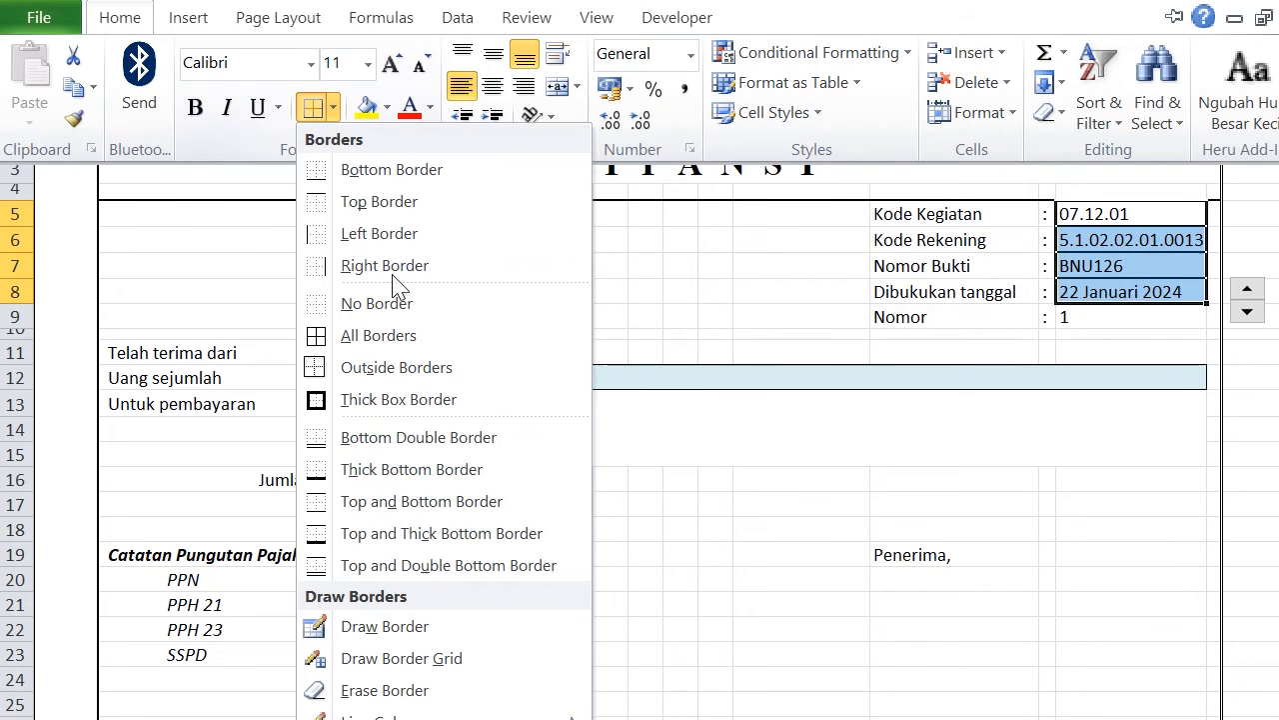
{"action": "left_click", "coordinate": [440, 711]}
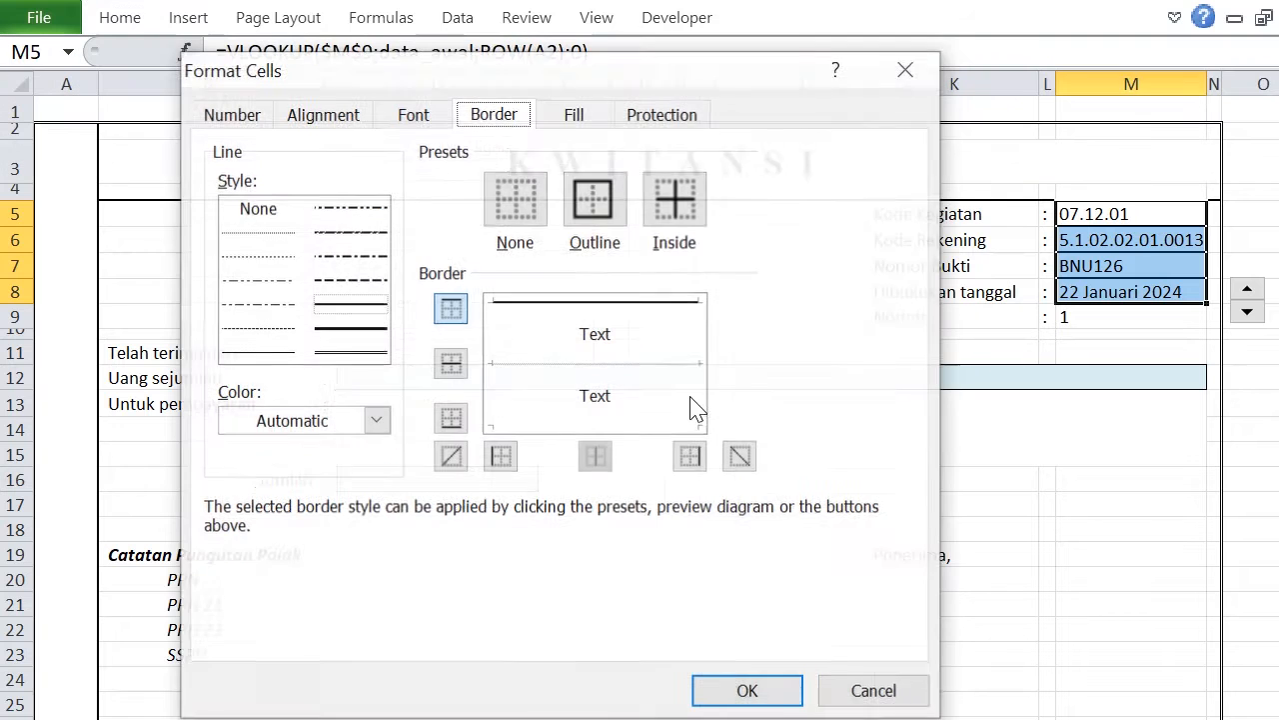
{"action": "left_click", "coordinate": [450, 364]}
{"action": "left_click", "coordinate": [451, 364]}
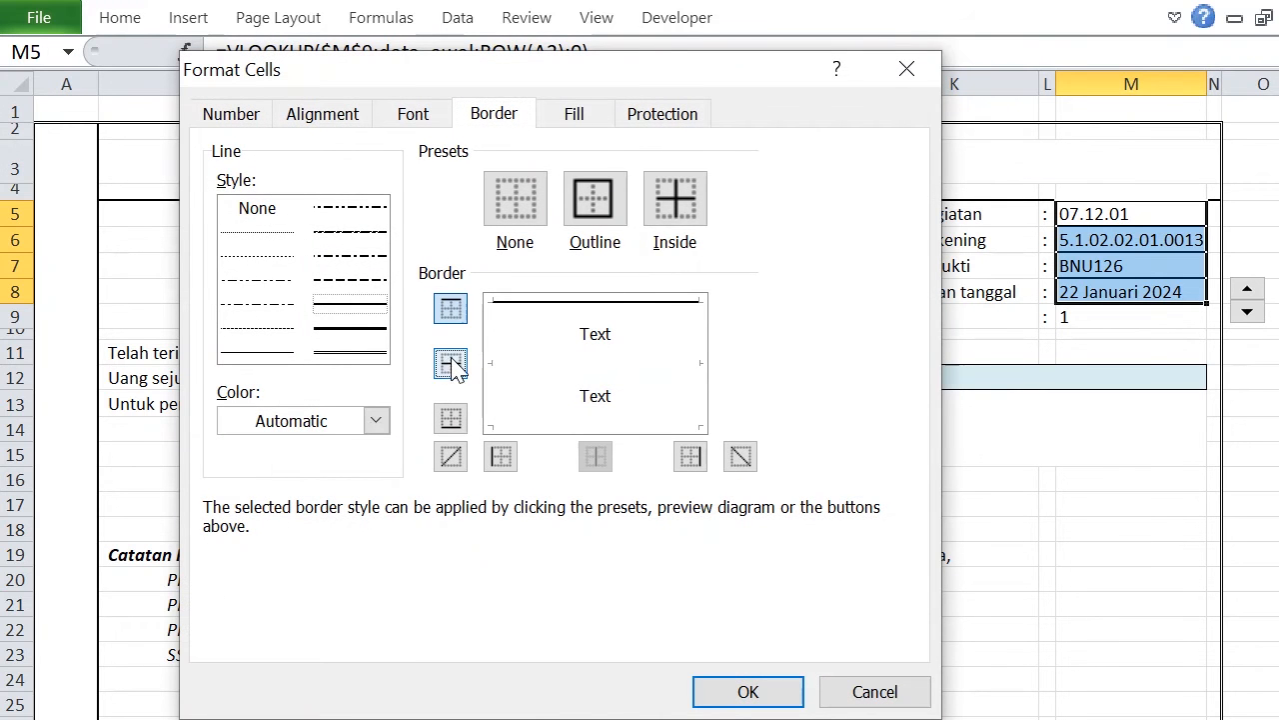
{"action": "left_click", "coordinate": [736, 692]}
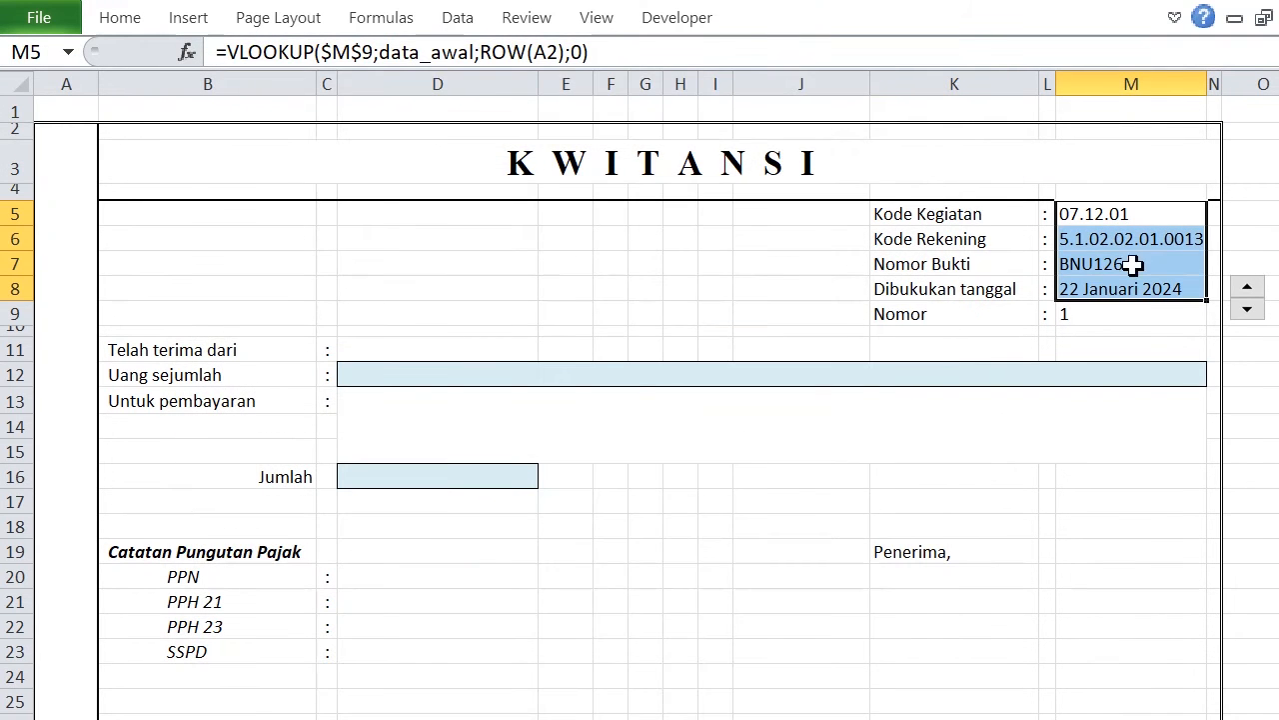
{"action": "left_click", "coordinate": [1098, 557]}
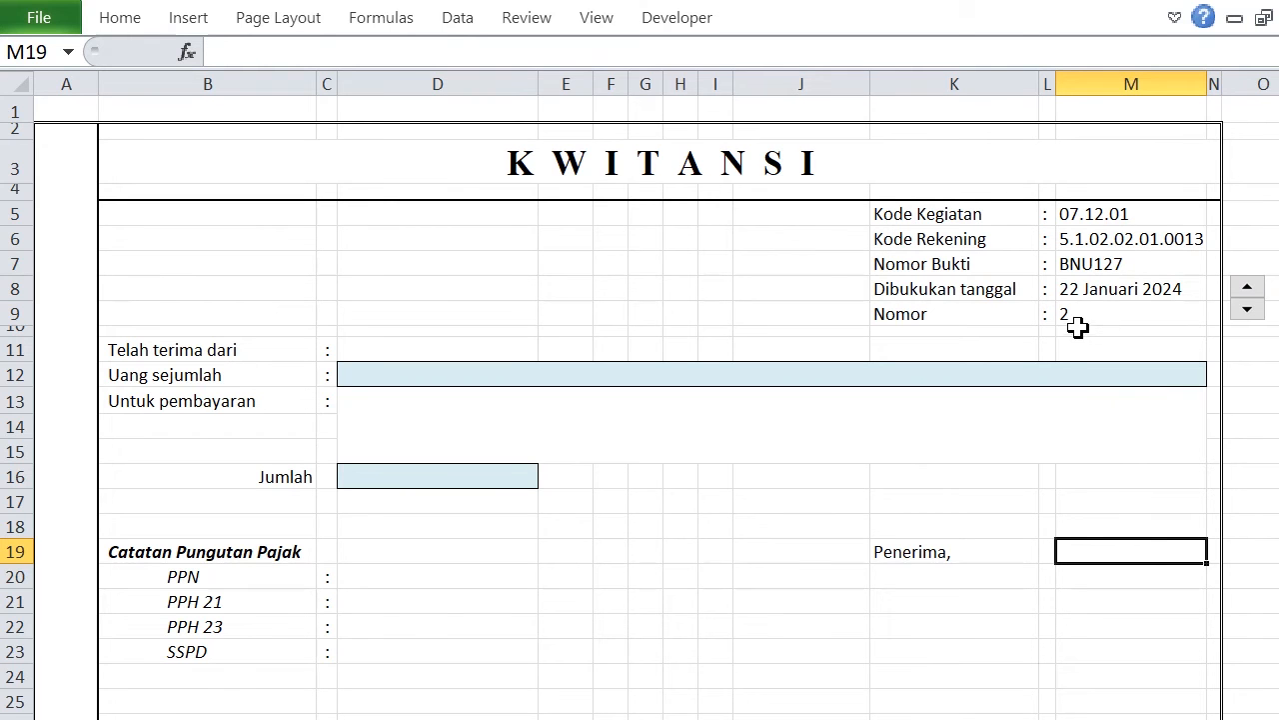
Test the lookup fields by stepping the Nomor value through several records with the spin button.
{"action": "left_click", "coordinate": [1247, 292]}
{"action": "left_click", "coordinate": [1248, 292]}
{"action": "left_click", "coordinate": [1248, 292]}
{"action": "left_click", "coordinate": [1247, 292]}
{"action": "left_click", "coordinate": [1249, 313]}
{"action": "left_click", "coordinate": [747, 575]}
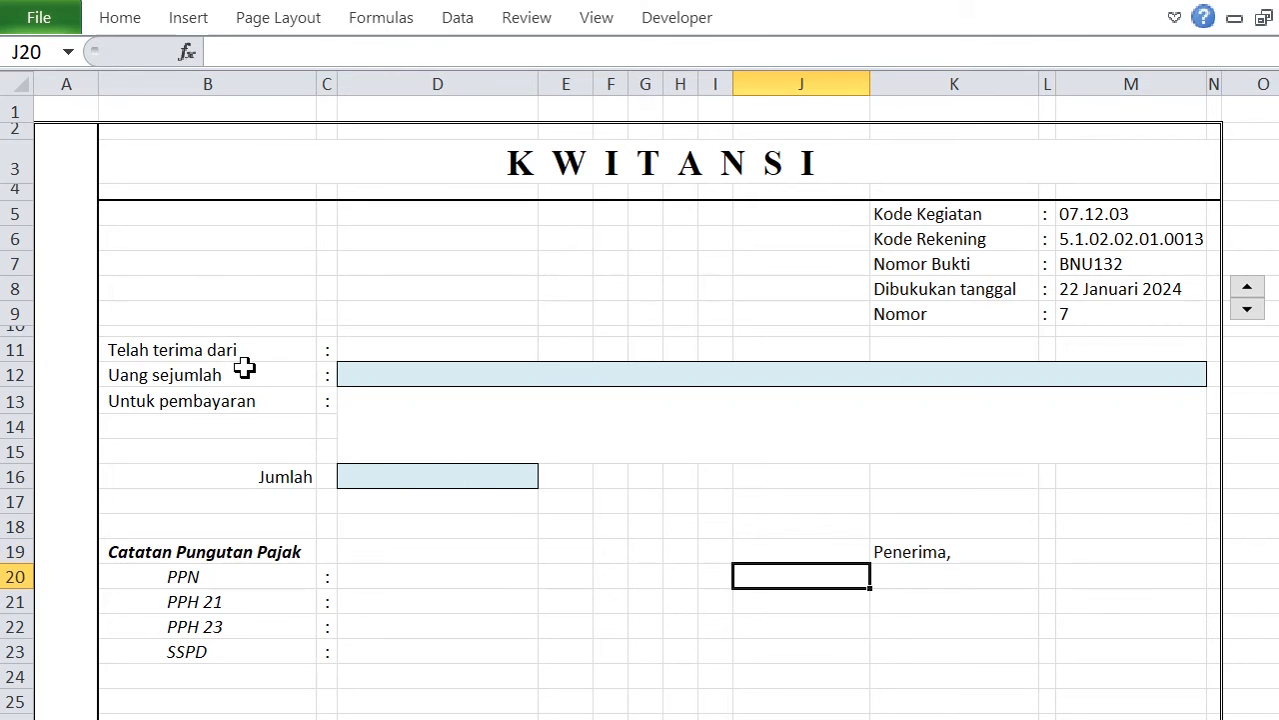
Start a VLOOKUP formula in the Telah terima dari cell D11 with $M$9 as lookup value and data_awal as table array.
{"action": "left_click", "coordinate": [380, 352]}
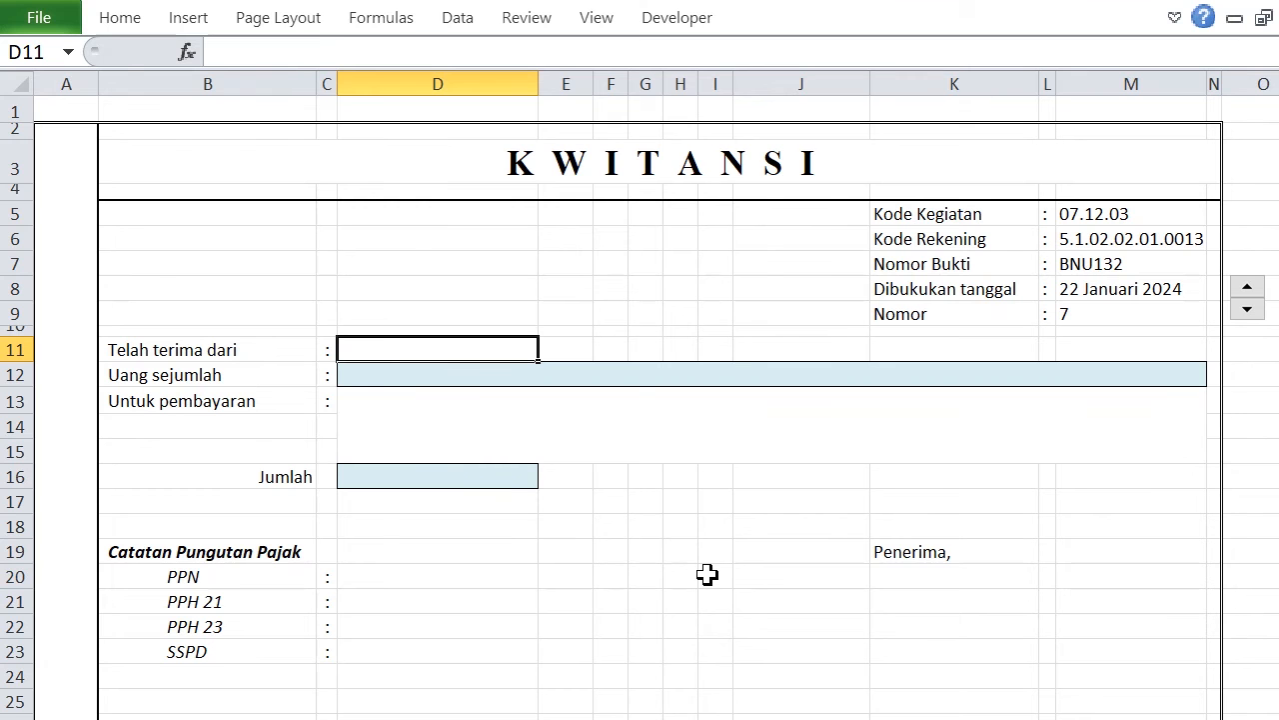
{"action": "type", "text": "="}
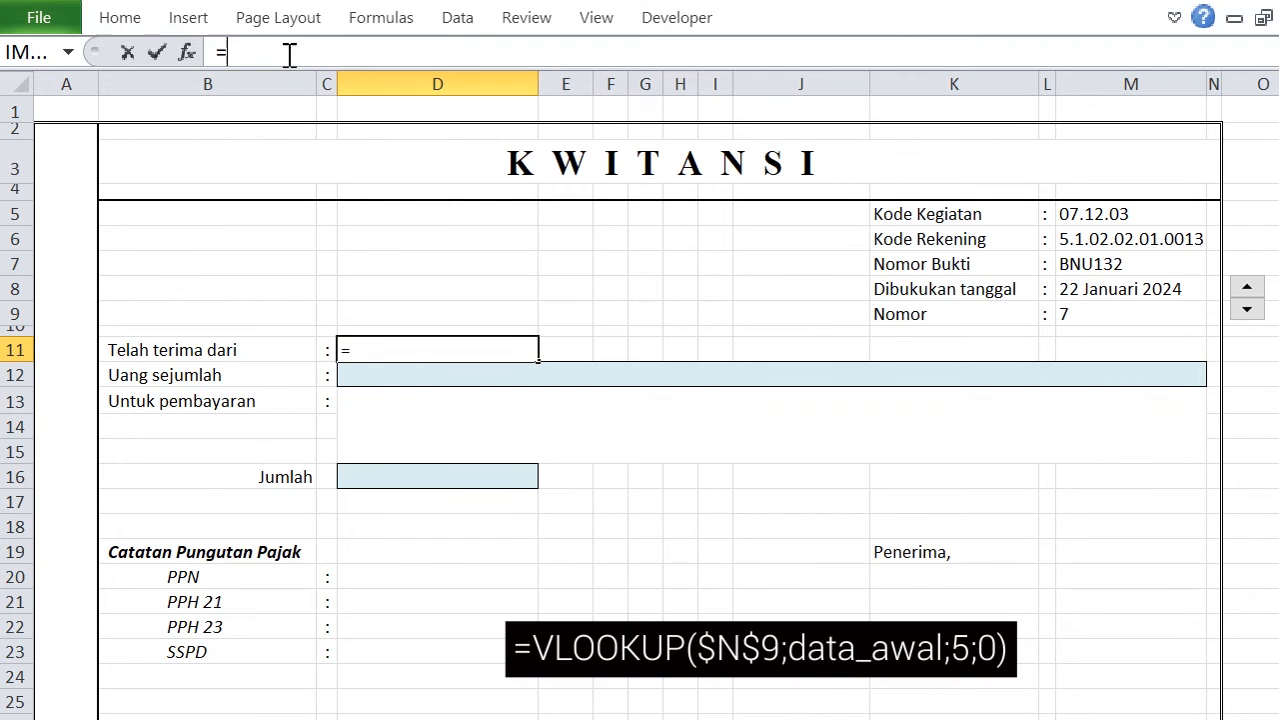
{"action": "type", "text": "VL"}
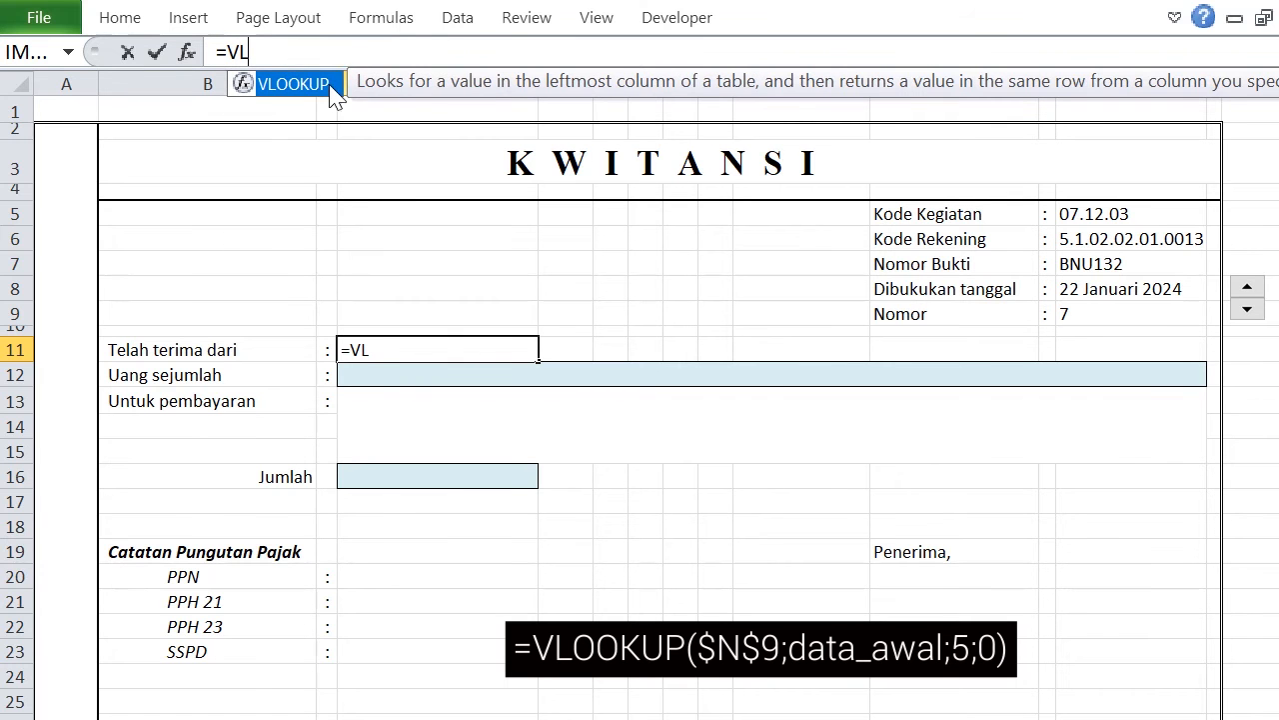
{"action": "double_click", "coordinate": [330, 86]}
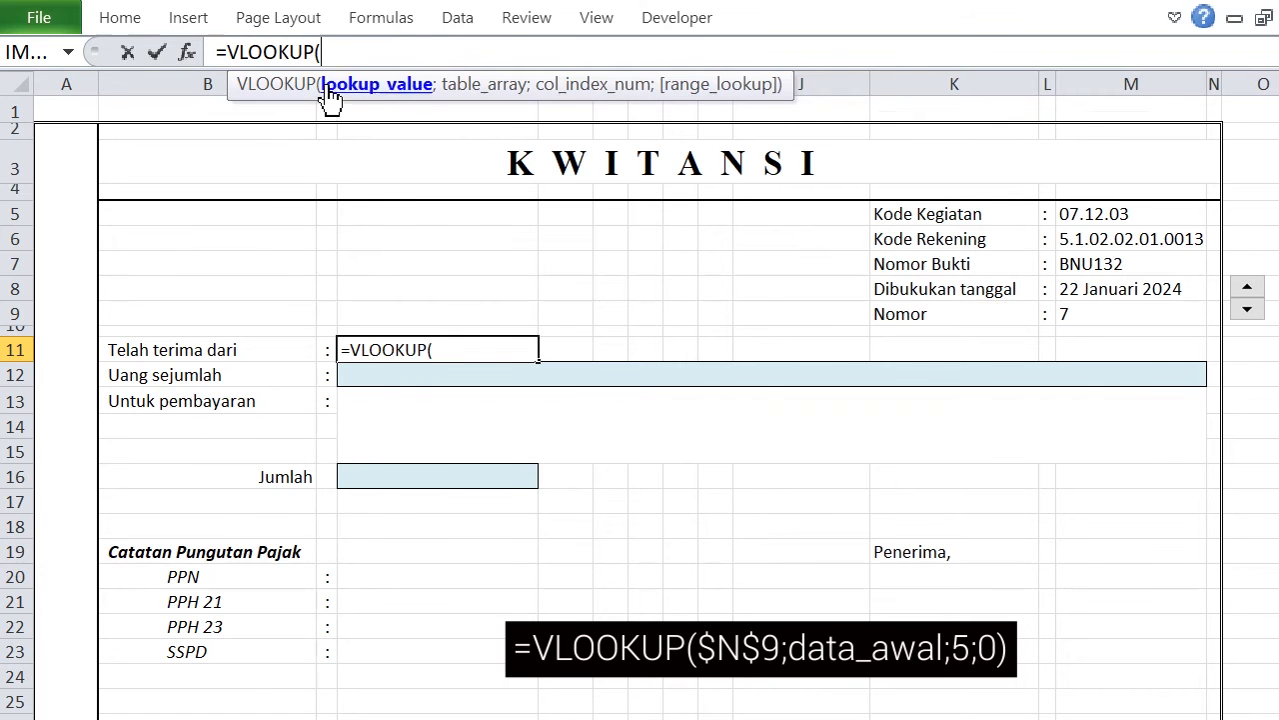
{"action": "left_click", "coordinate": [1097, 313]}
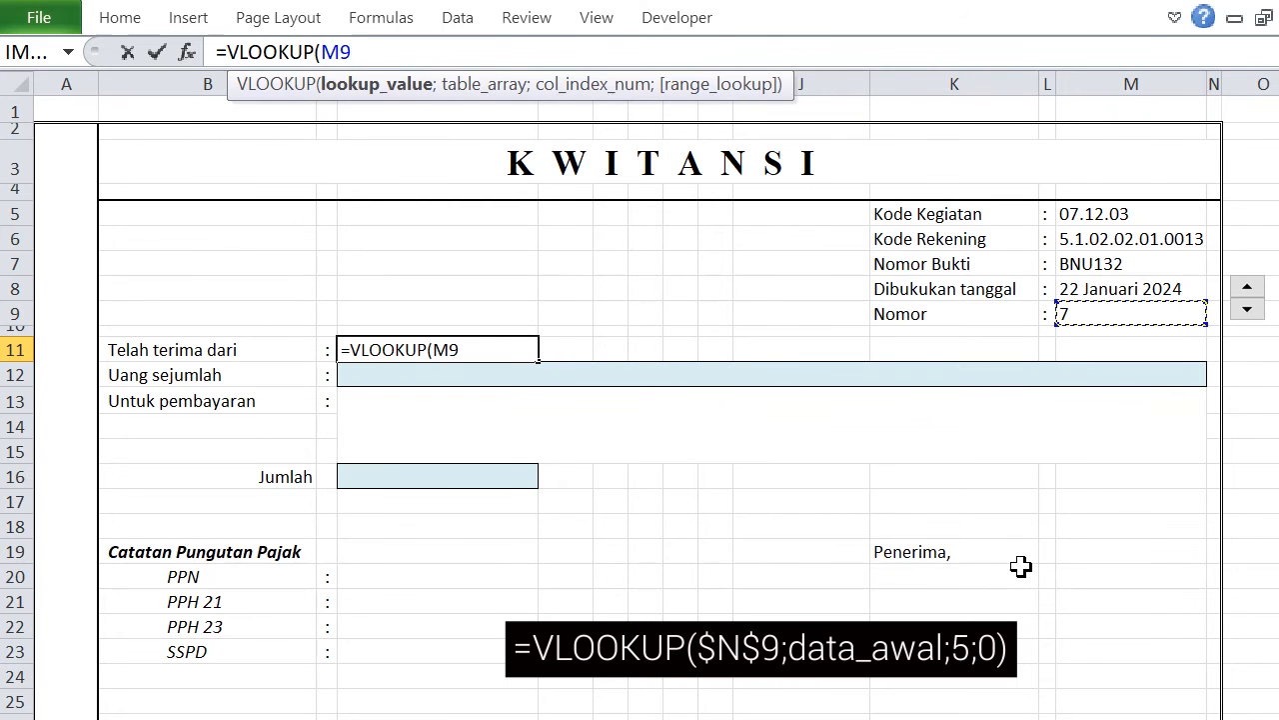
{"action": "key", "text": "F4"}
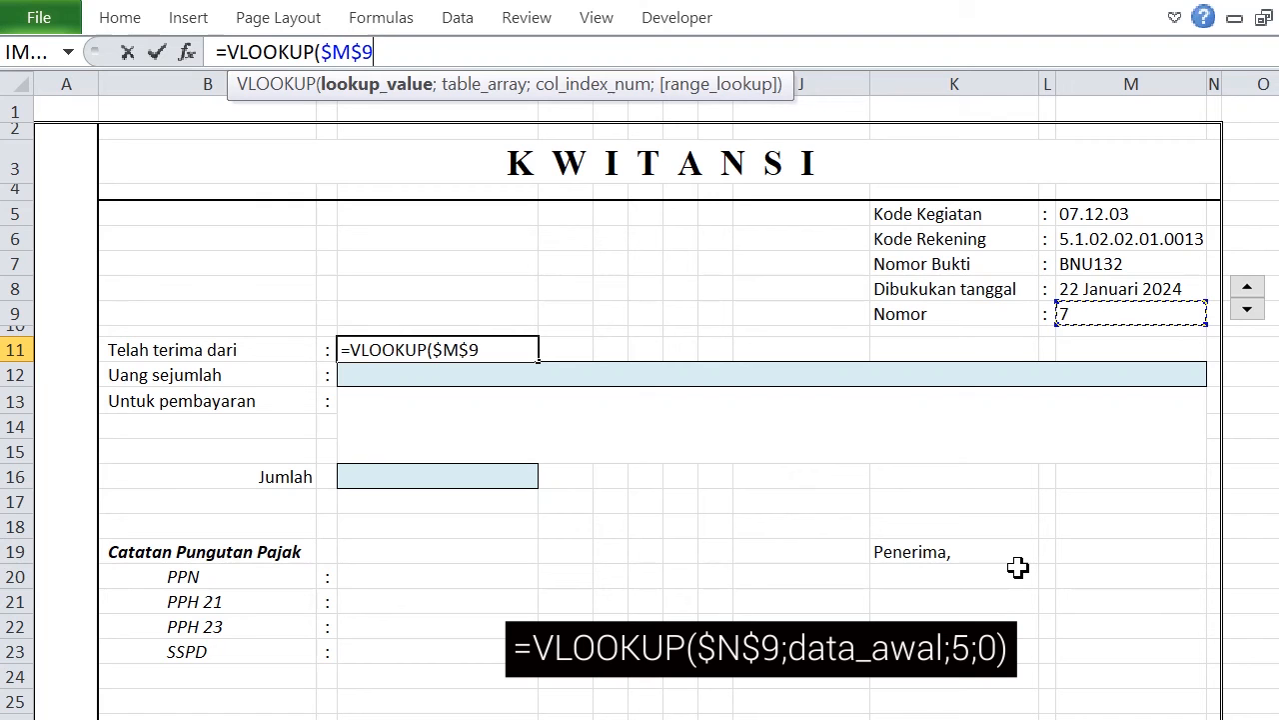
{"action": "type", "text": ";"}
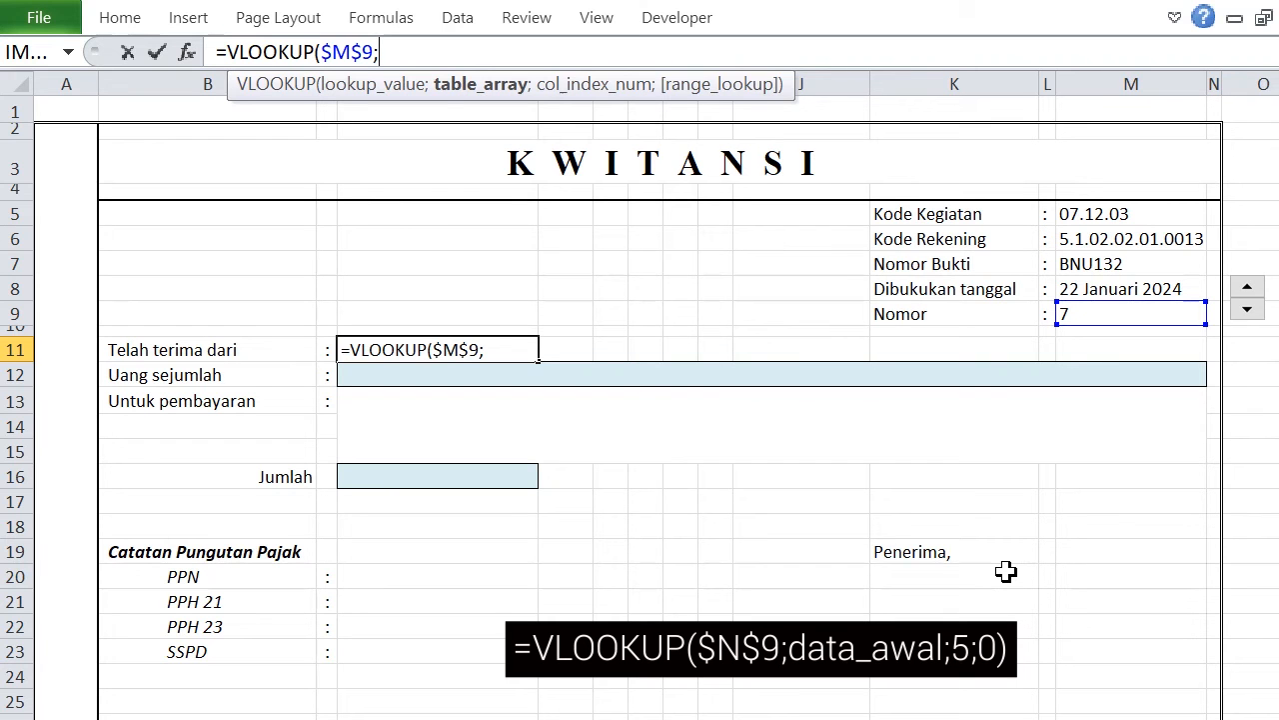
{"action": "type", "text": "data"}
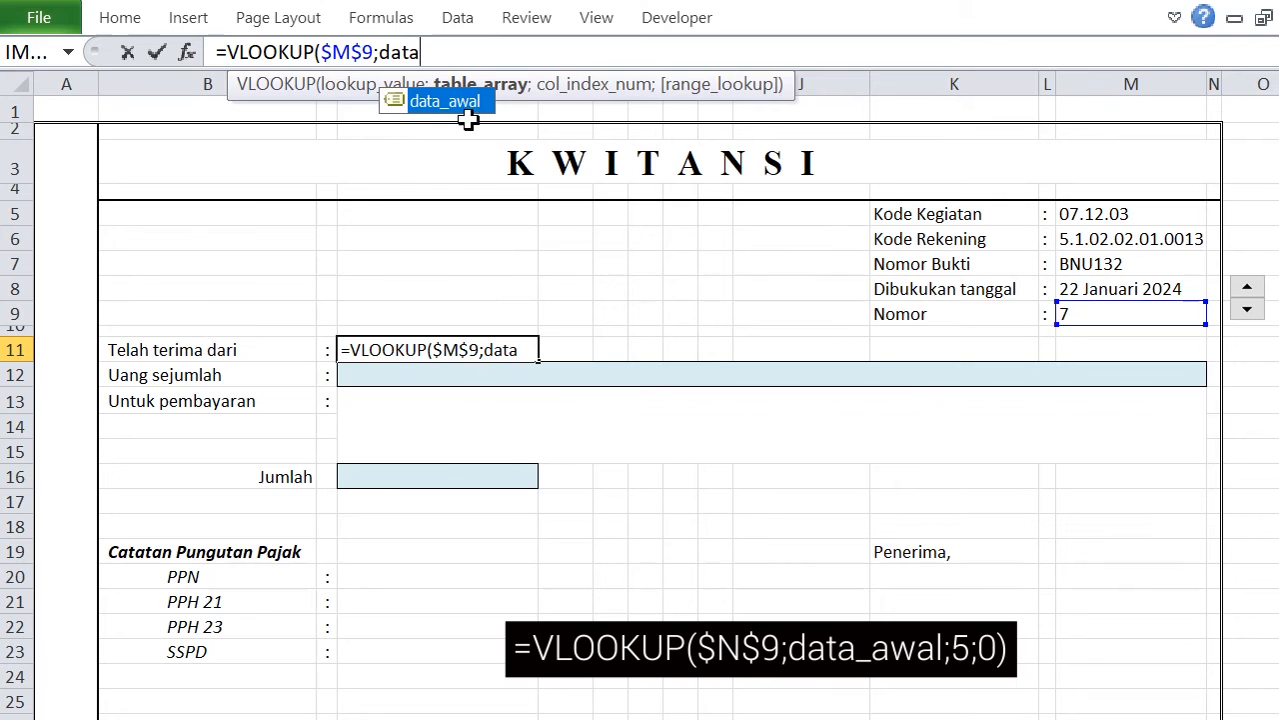
{"action": "double_click", "coordinate": [450, 102]}
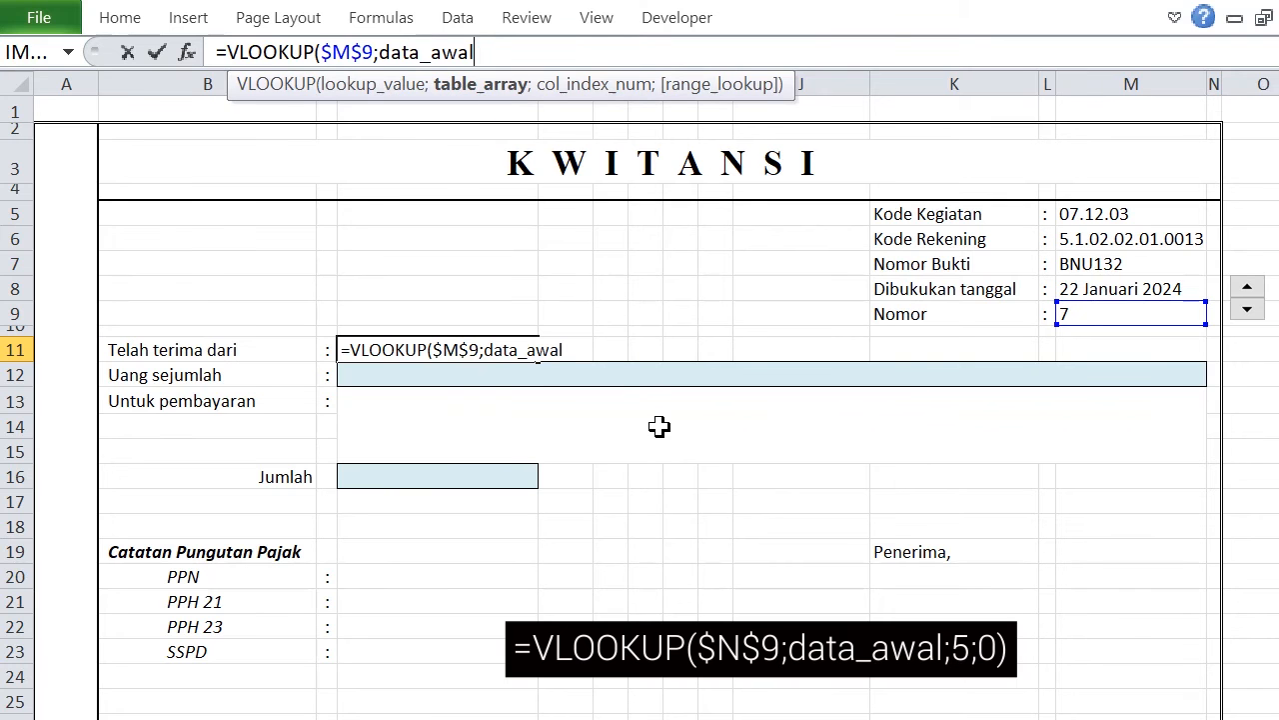
Complete the D11 formula with column index 5 from the Data Awal sheet and 0 for exact match, giving =VLOOKUP($M$9;data_awal;5;0).
{"action": "type", "text": ";"}
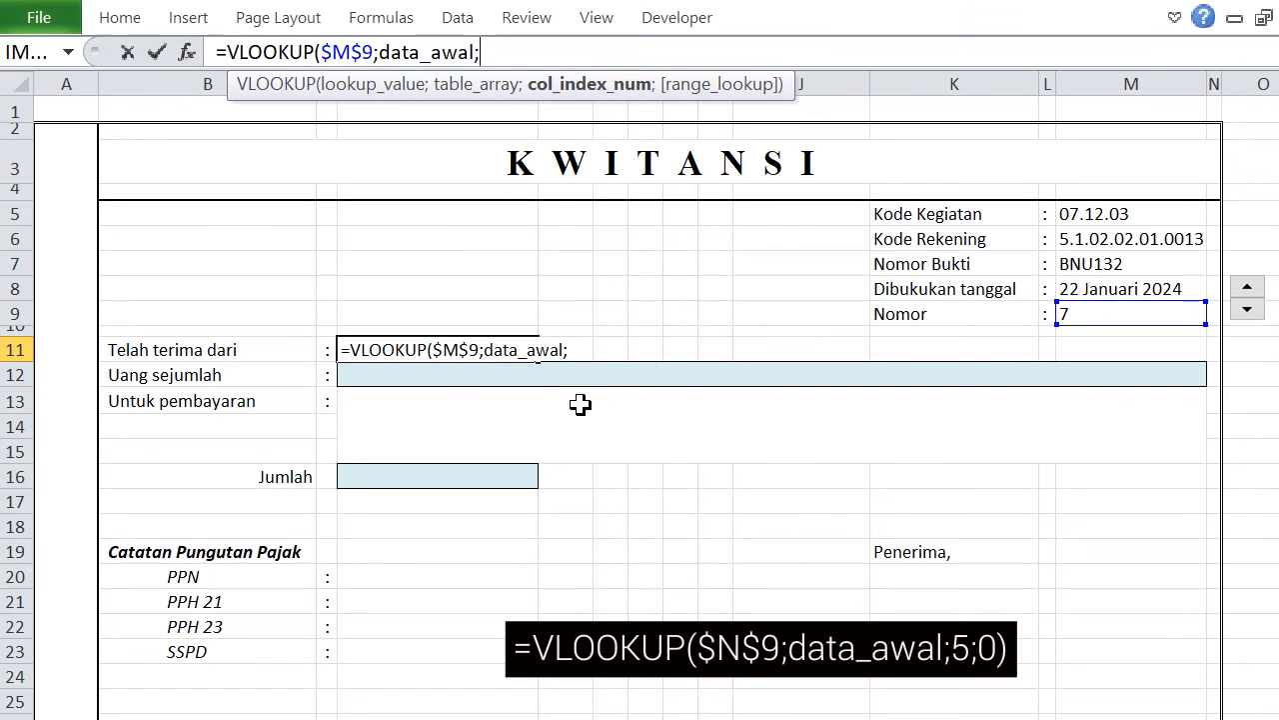
{"action": "left_click", "coordinate": [305, 718]}
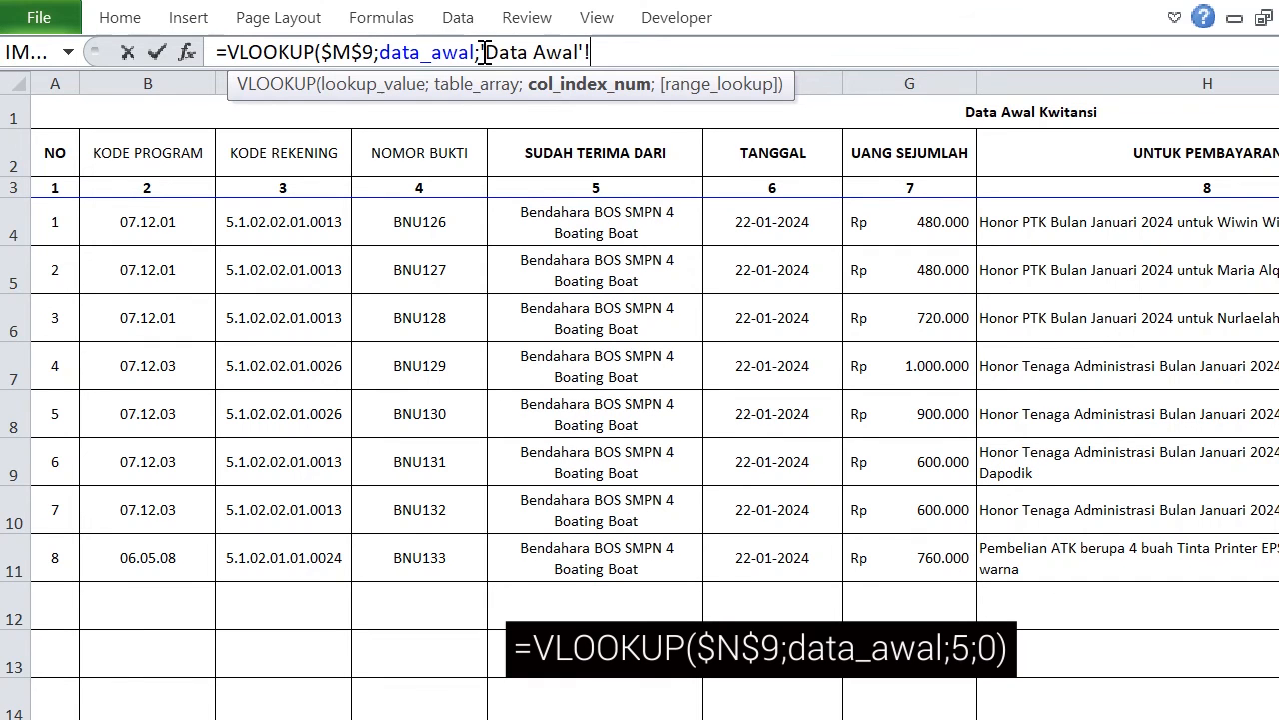
{"action": "left_click_drag", "start_coordinate": [499, 52], "coordinate": [655, 52]}
{"action": "type", "text": "5"}
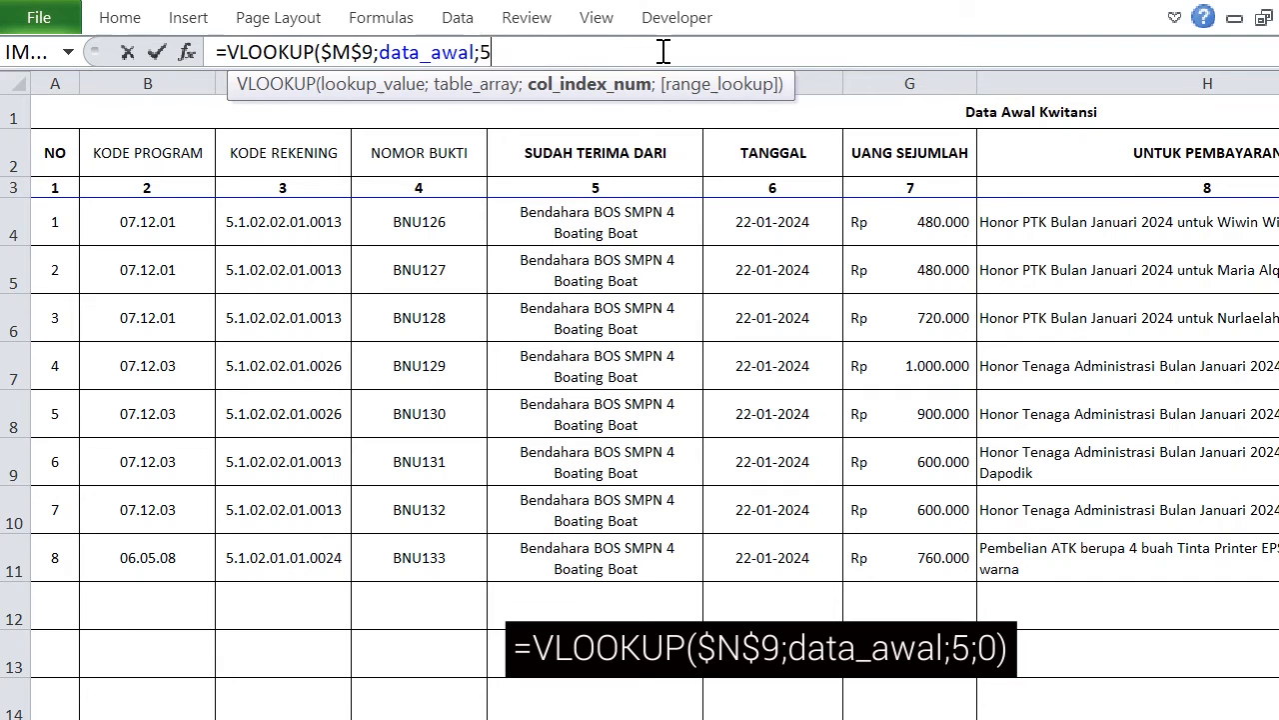
{"action": "type", "text": ";0"}
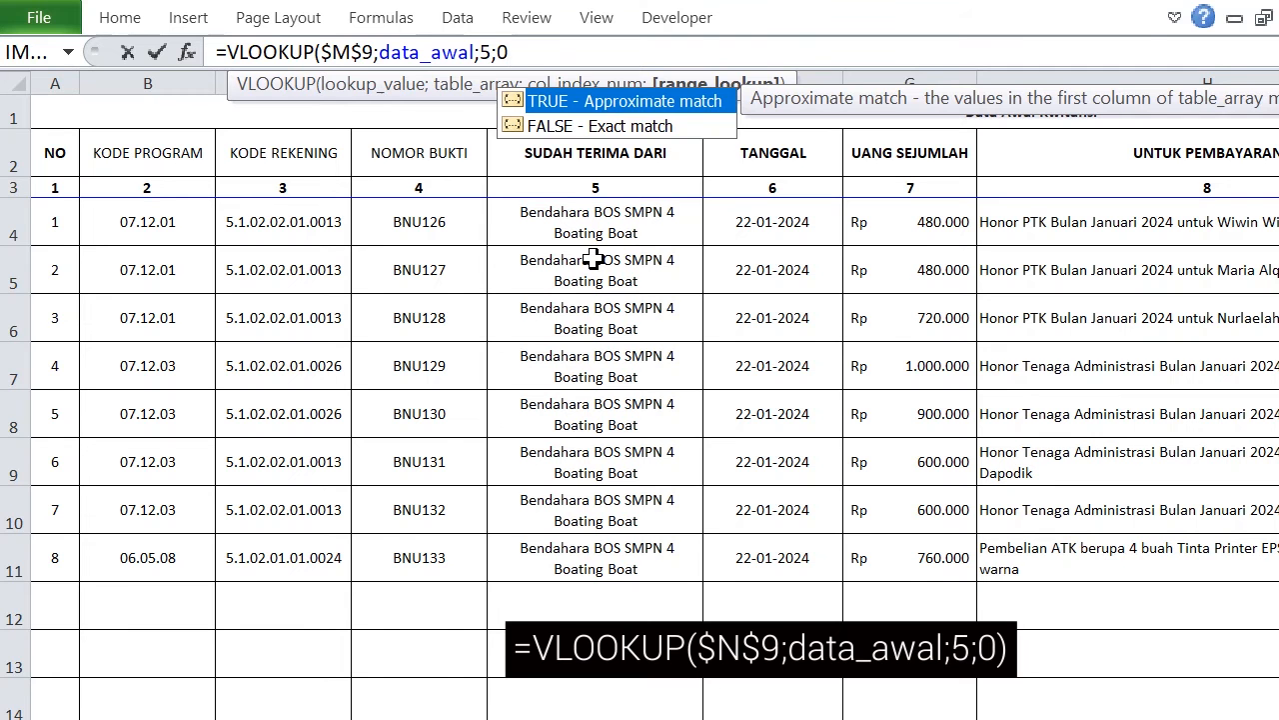
{"action": "type", "text": ")"}
{"action": "key", "text": "Return"}
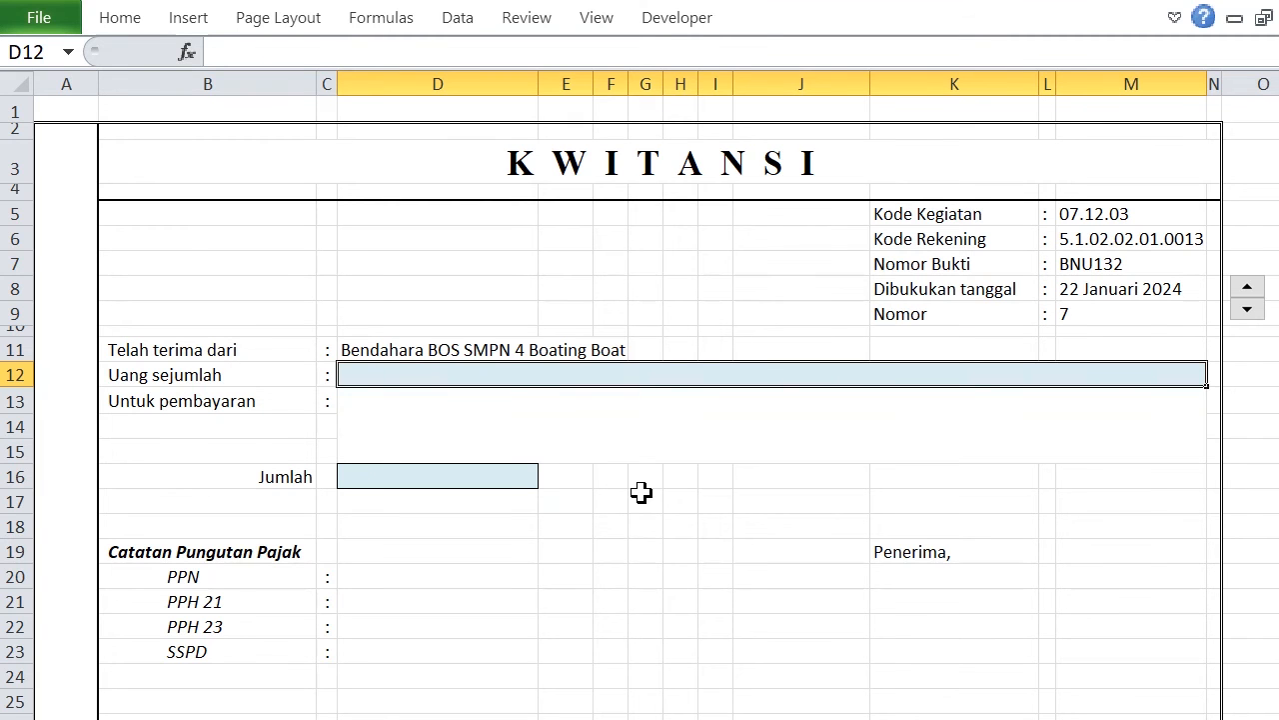
Start a VLOOKUP formula in the Untuk pembayaran cell D13 with the absolute reference $M$9 as lookup value.
{"action": "left_click", "coordinate": [436, 409]}
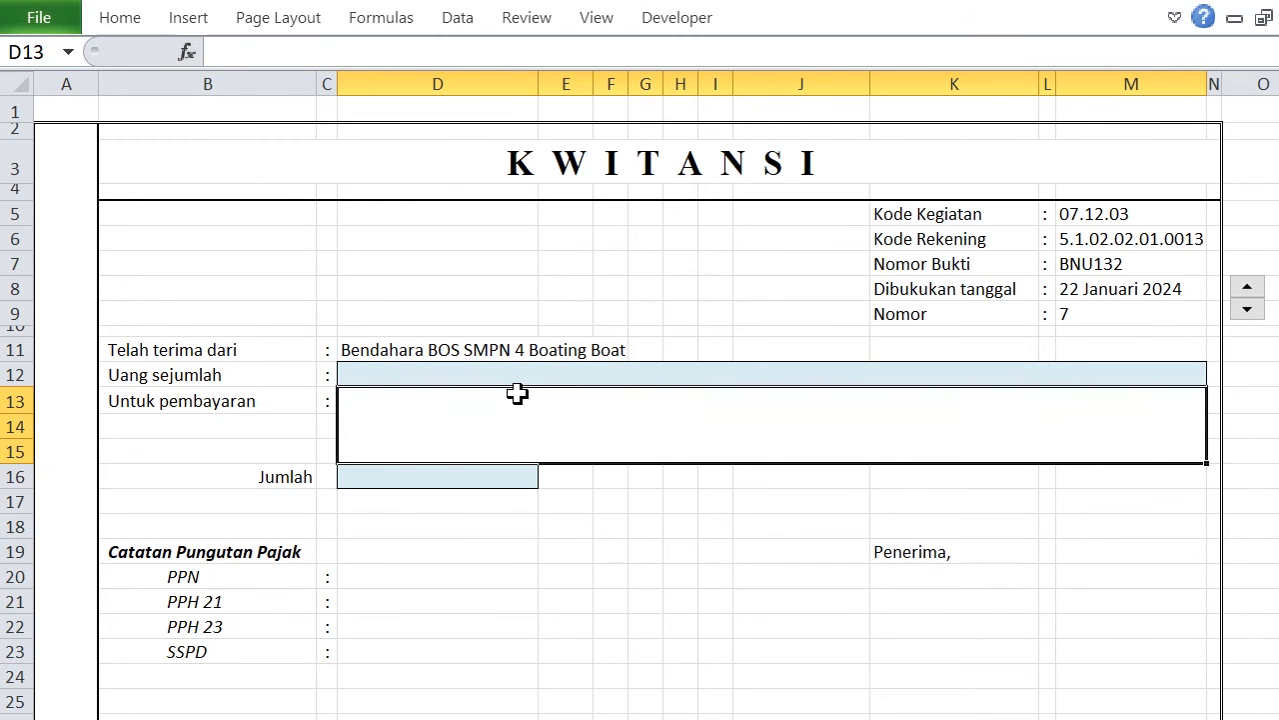
{"action": "left_click", "coordinate": [277, 51]}
{"action": "type", "text": "=V"}
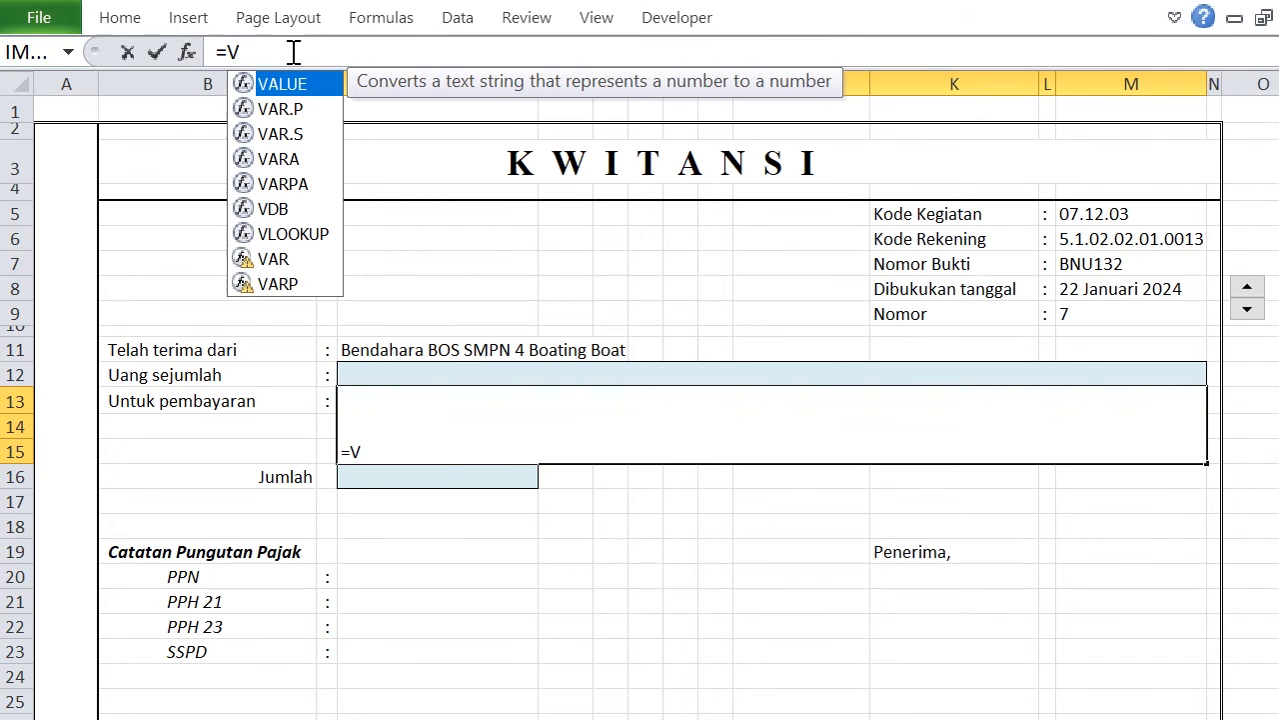
{"action": "left_click", "coordinate": [292, 235]}
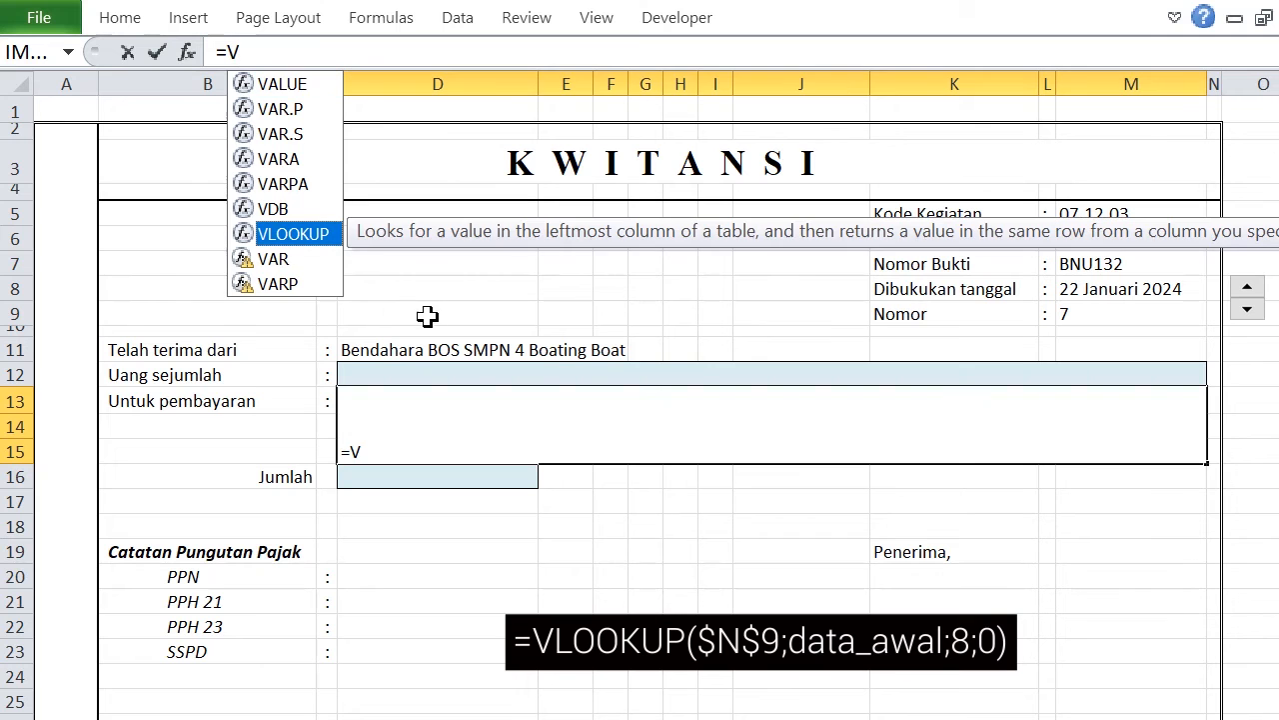
{"action": "double_click", "coordinate": [302, 236]}
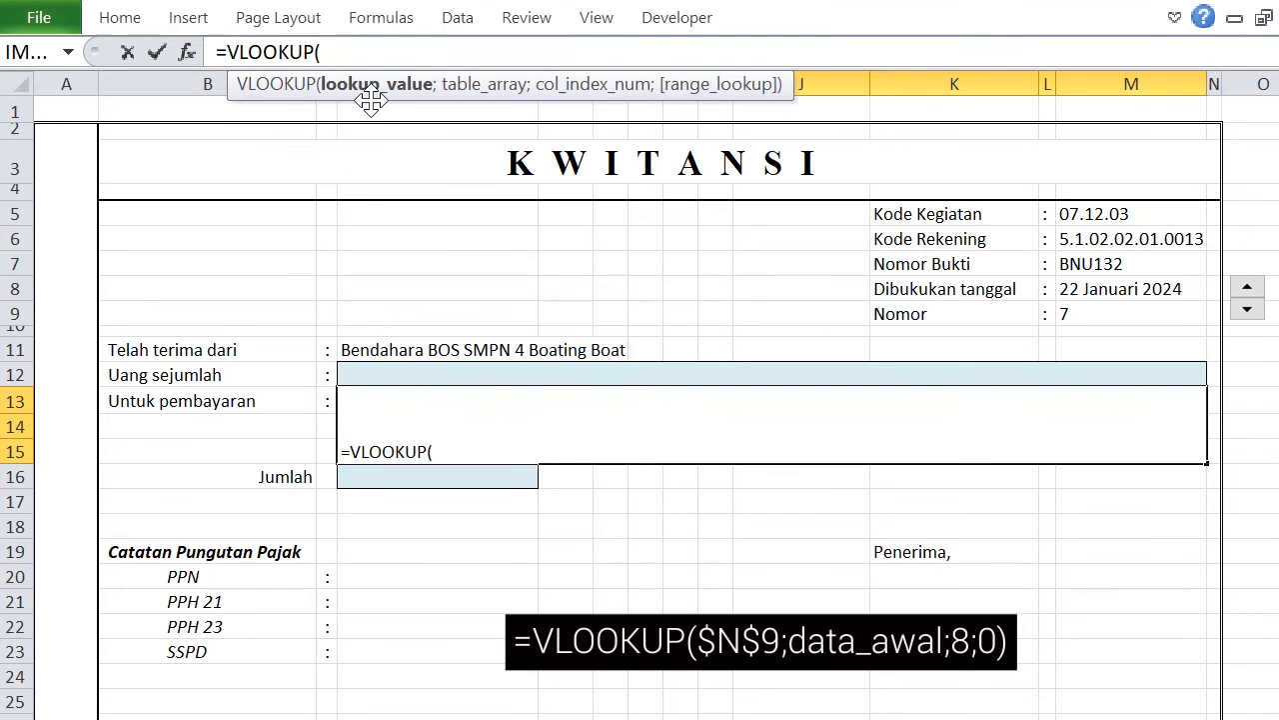
{"action": "left_click", "coordinate": [1112, 316]}
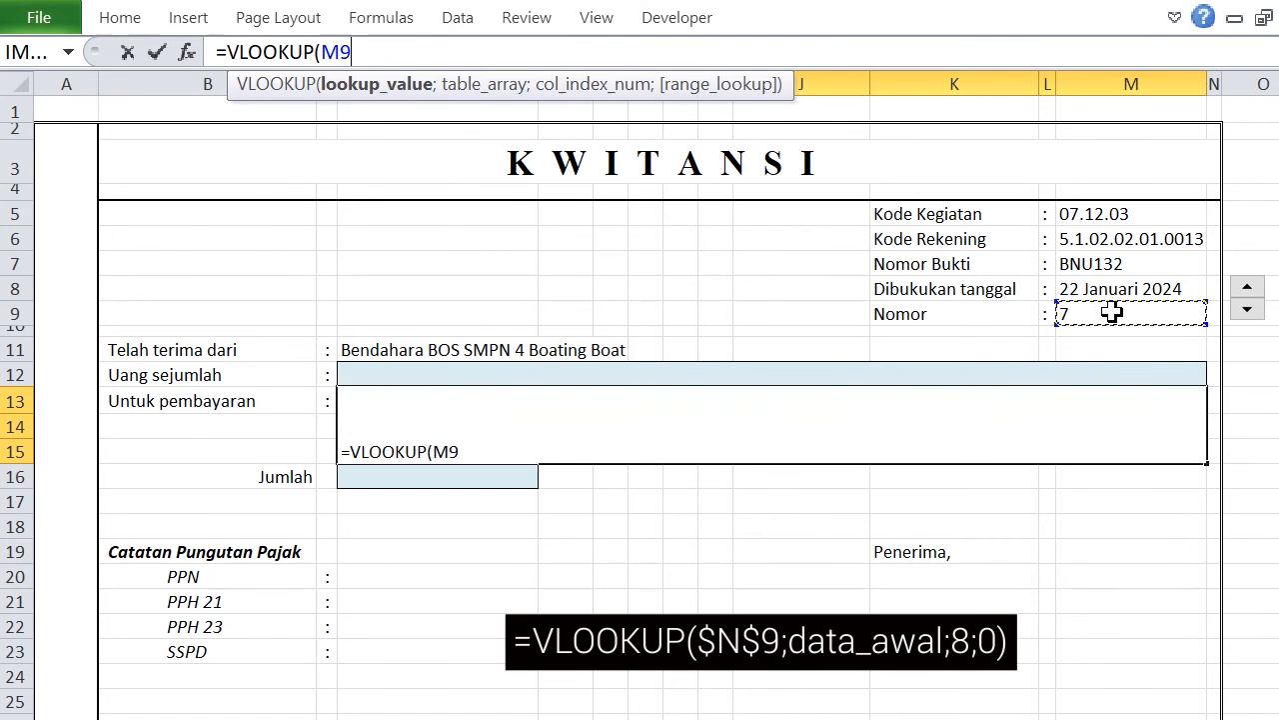
{"action": "key", "text": "F4"}
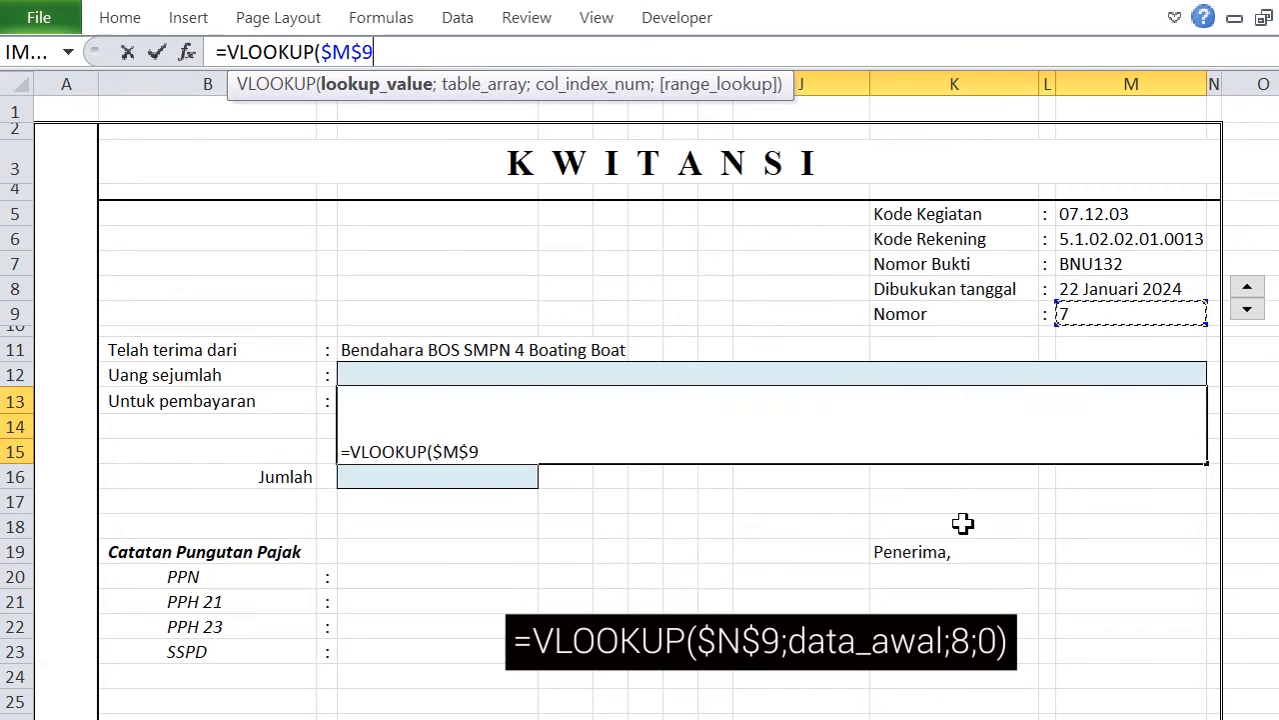
Add the named range data_awal as the table array of the D13 formula.
{"action": "type", "text": ";"}
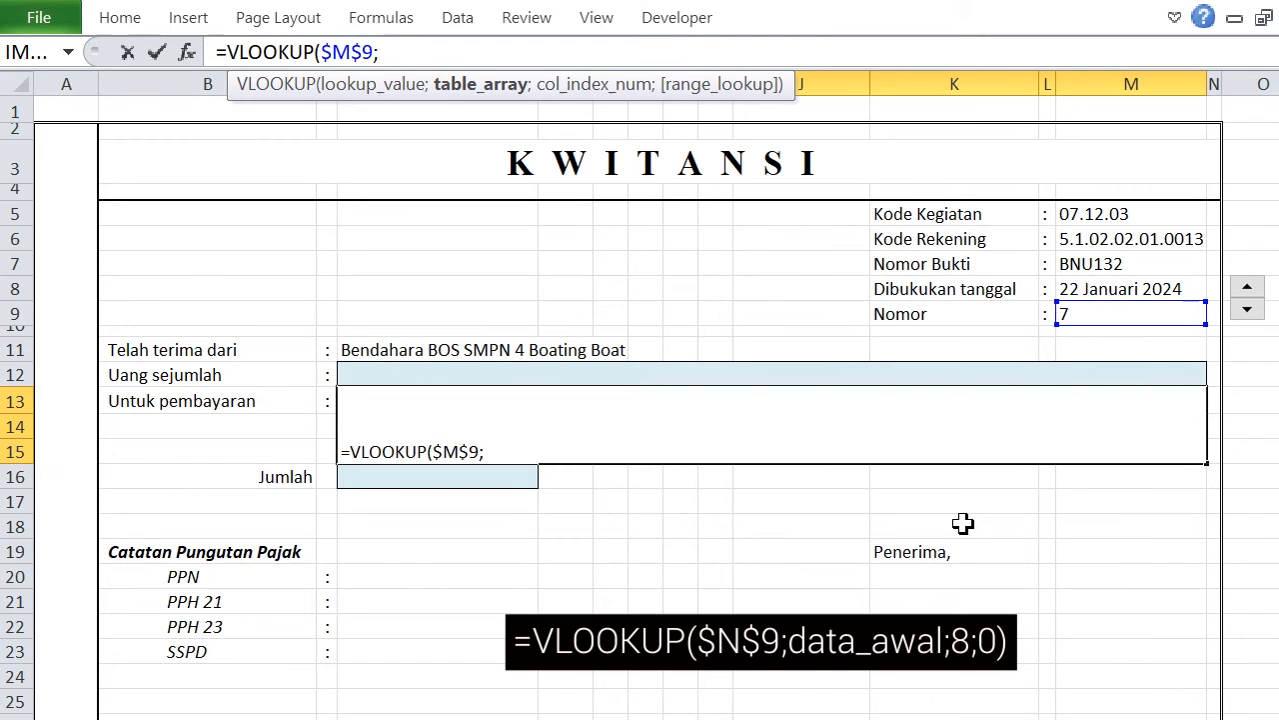
{"action": "type", "text": "aw"}
{"action": "key", "text": "BackSpace"}
{"action": "key", "text": "BackSpace"}
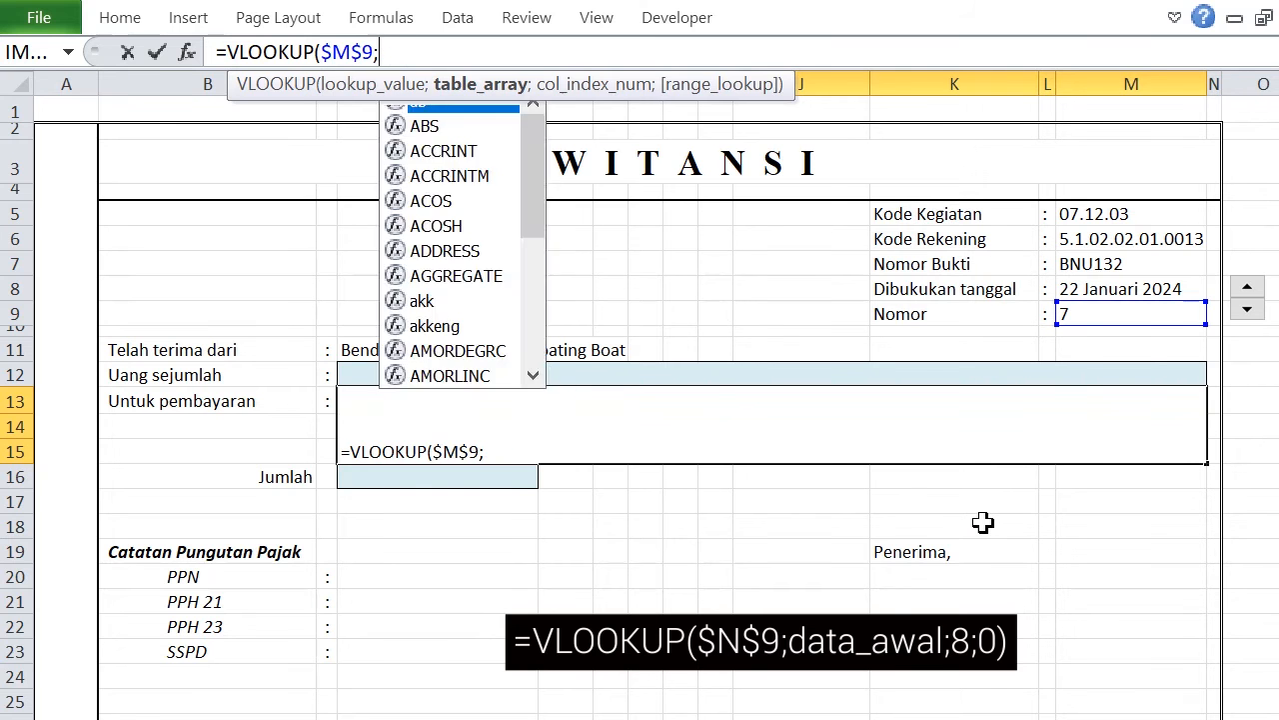
{"action": "type", "text": "d"}
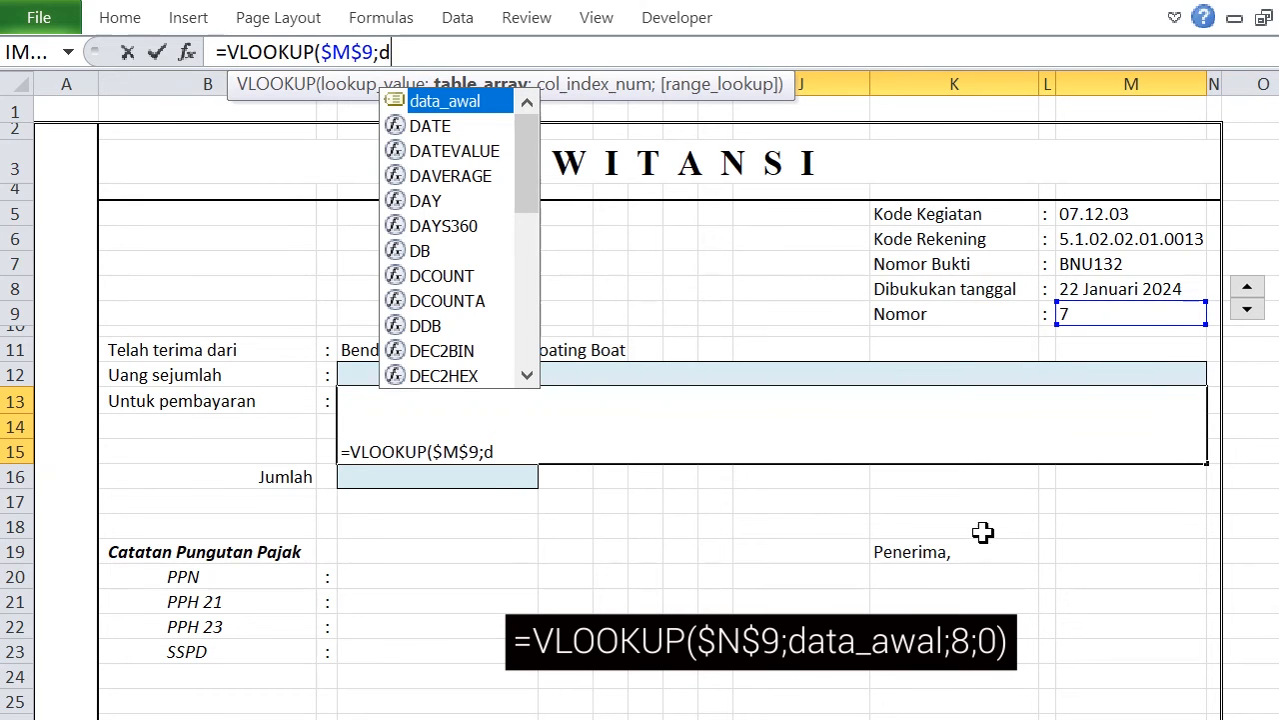
{"action": "double_click", "coordinate": [460, 101]}
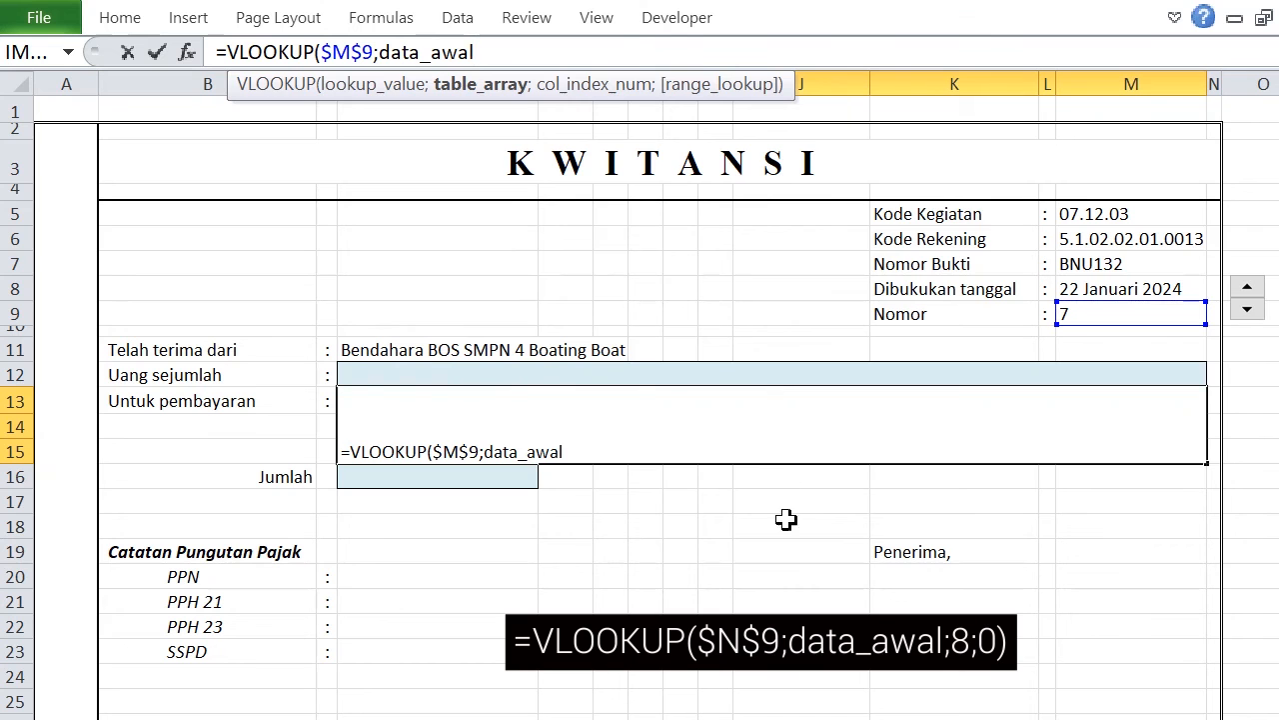
Complete the D13 formula with column index 8 from the Data Awal sheet and 0 for exact match, giving =VLOOKUP($M$9;data_awal;8;0).
{"action": "type", "text": ";"}
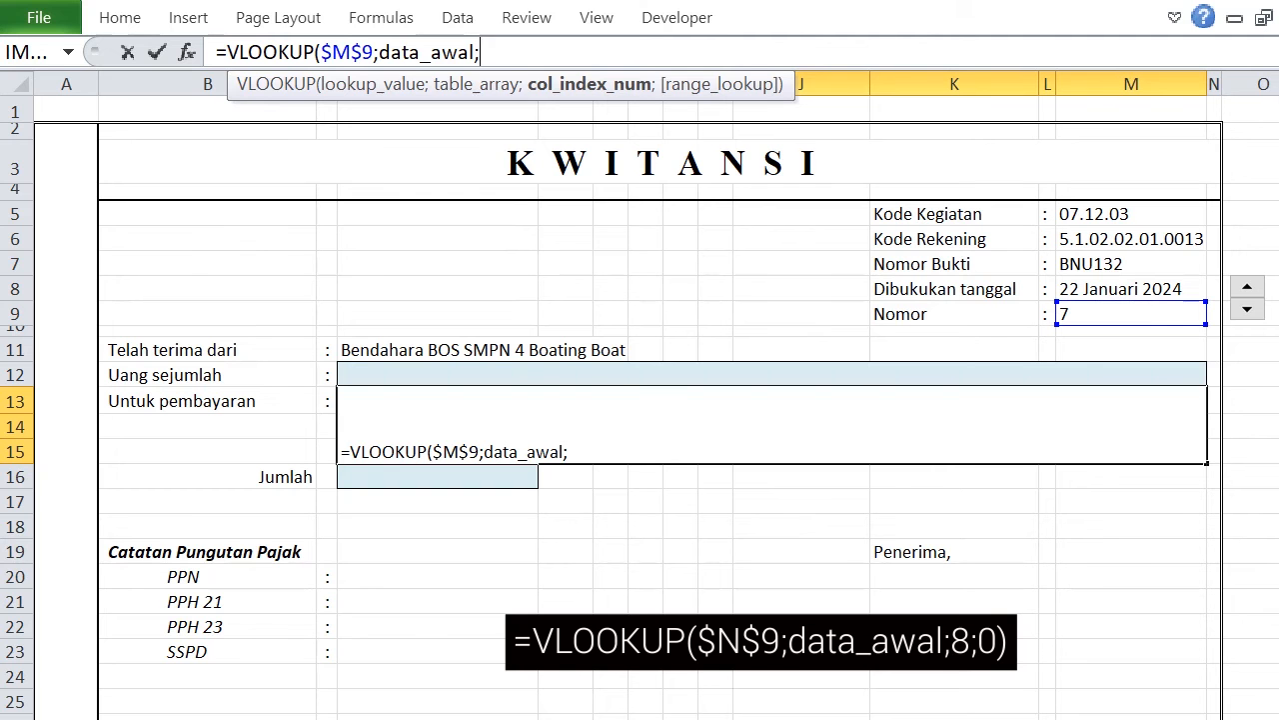
{"action": "key", "text": "ctrl+Page_Up"}
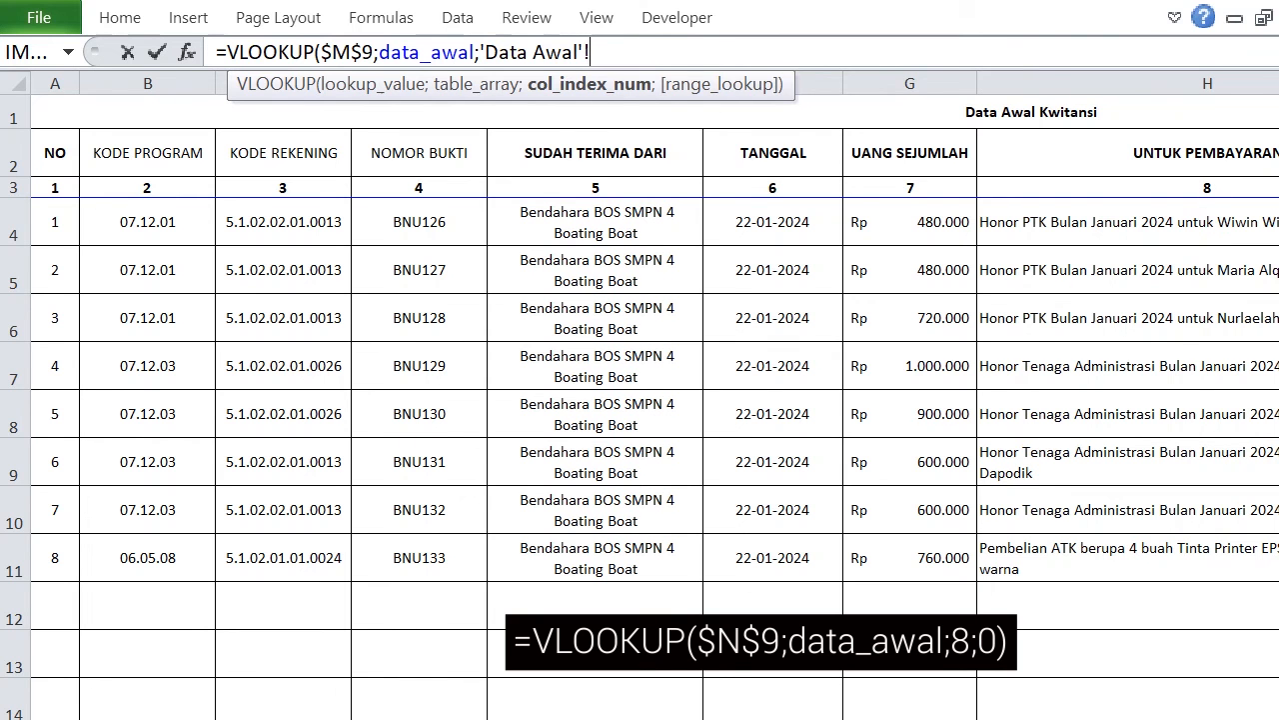
{"action": "key", "text": "ctrl+Page_Down"}
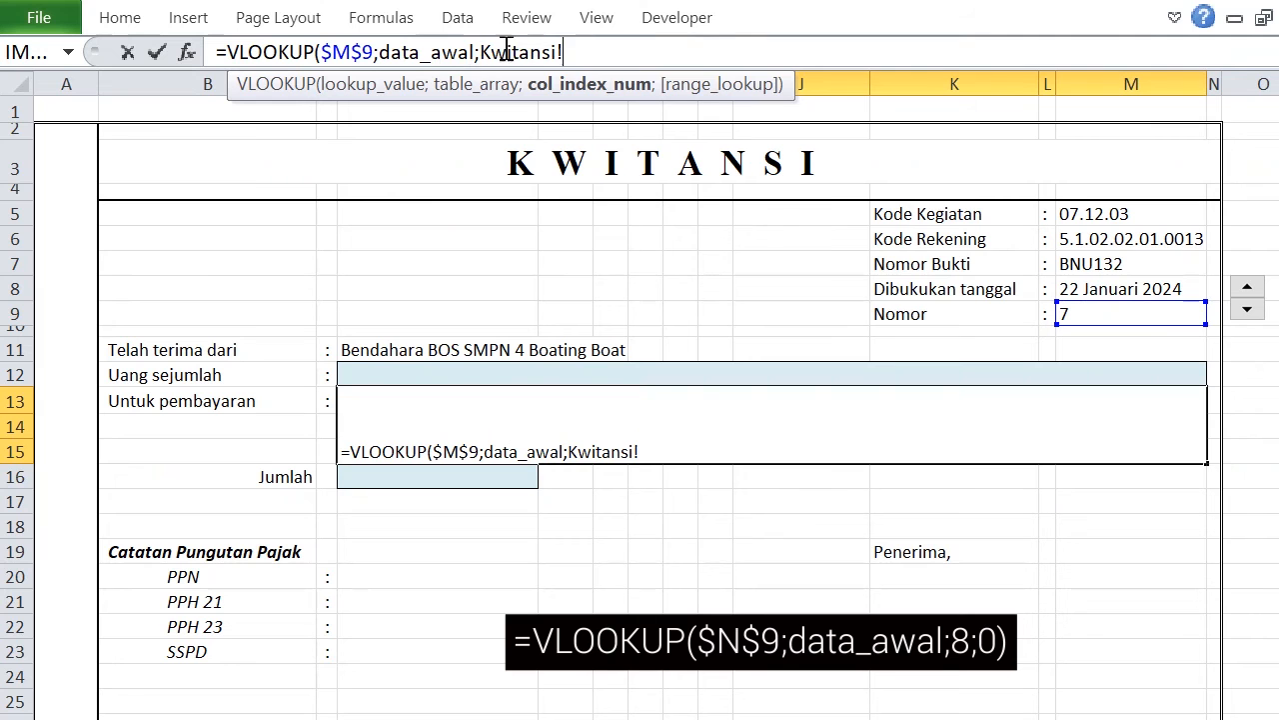
{"action": "left_click", "coordinate": [490, 51]}
{"action": "key", "text": "Delete"}
{"action": "key", "text": "Delete"}
{"action": "key", "text": "Delete"}
{"action": "key", "text": "Delete"}
{"action": "key", "text": "Delete"}
{"action": "key", "text": "Delete"}
{"action": "key", "text": "Delete"}
{"action": "key", "text": "Delete"}
{"action": "key", "text": "Delete"}
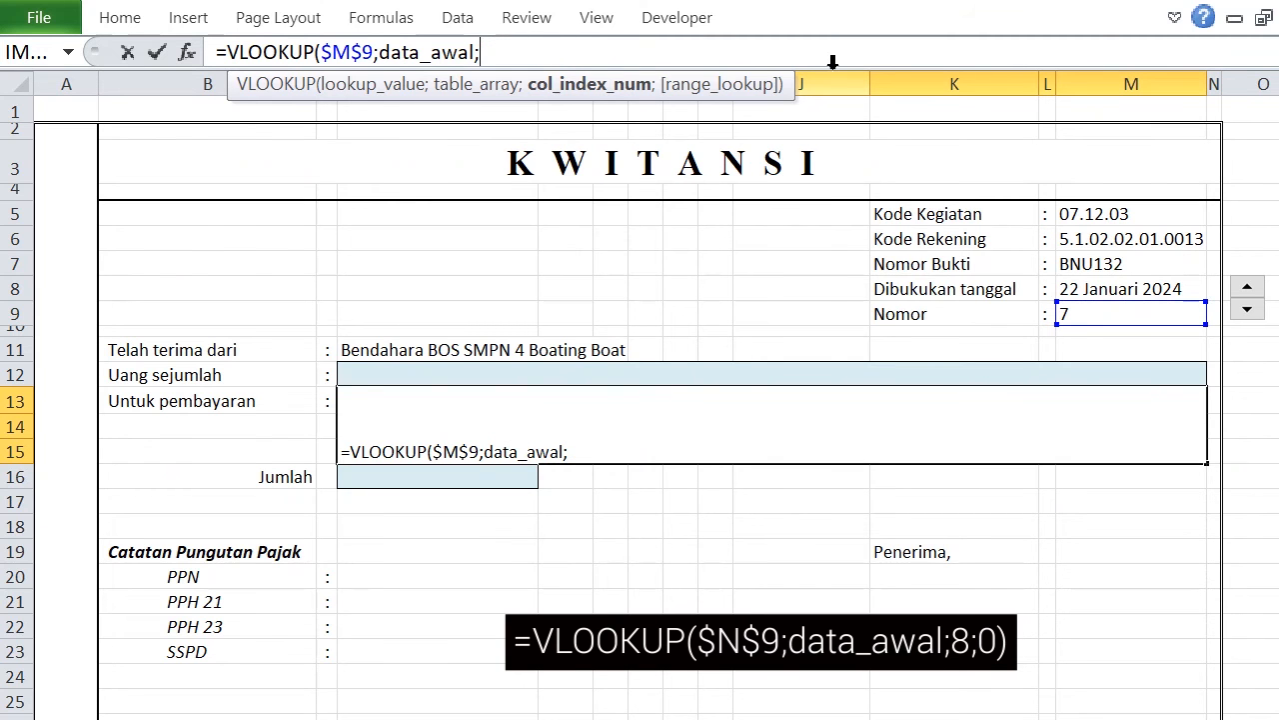
{"action": "type", "text": "8;"}
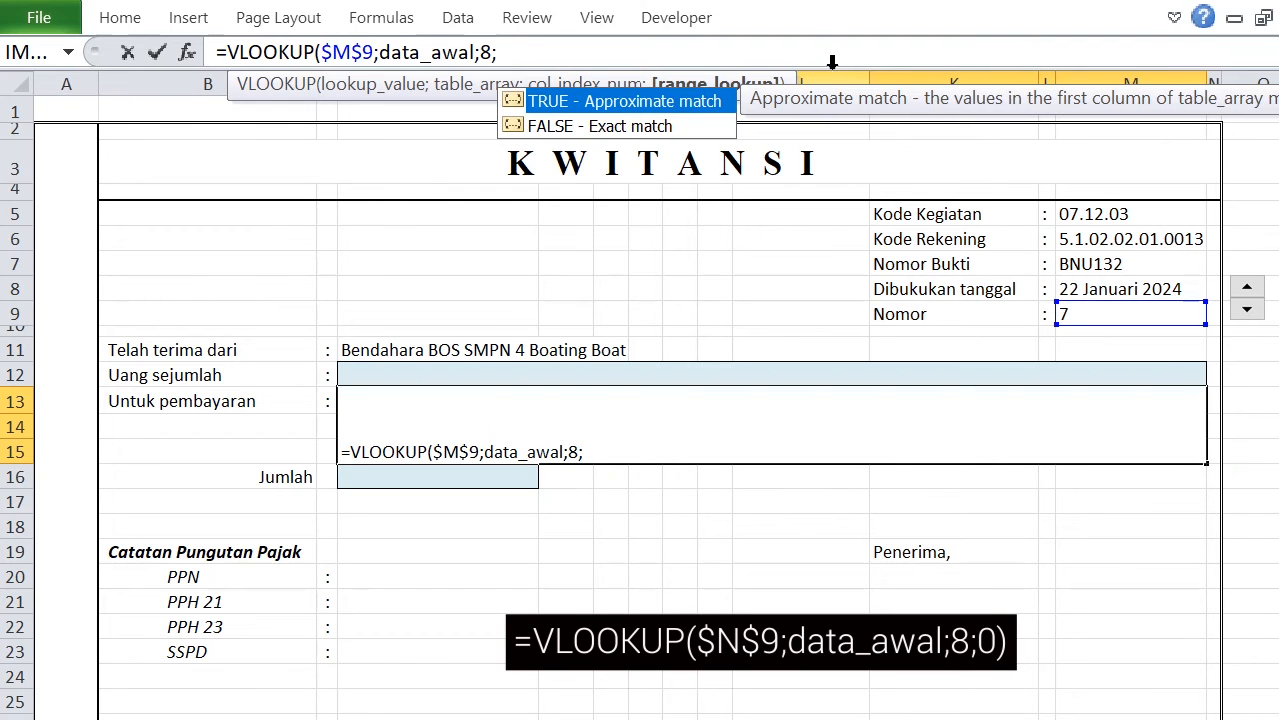
{"action": "type", "text": "0)"}
{"action": "key", "text": "Return"}
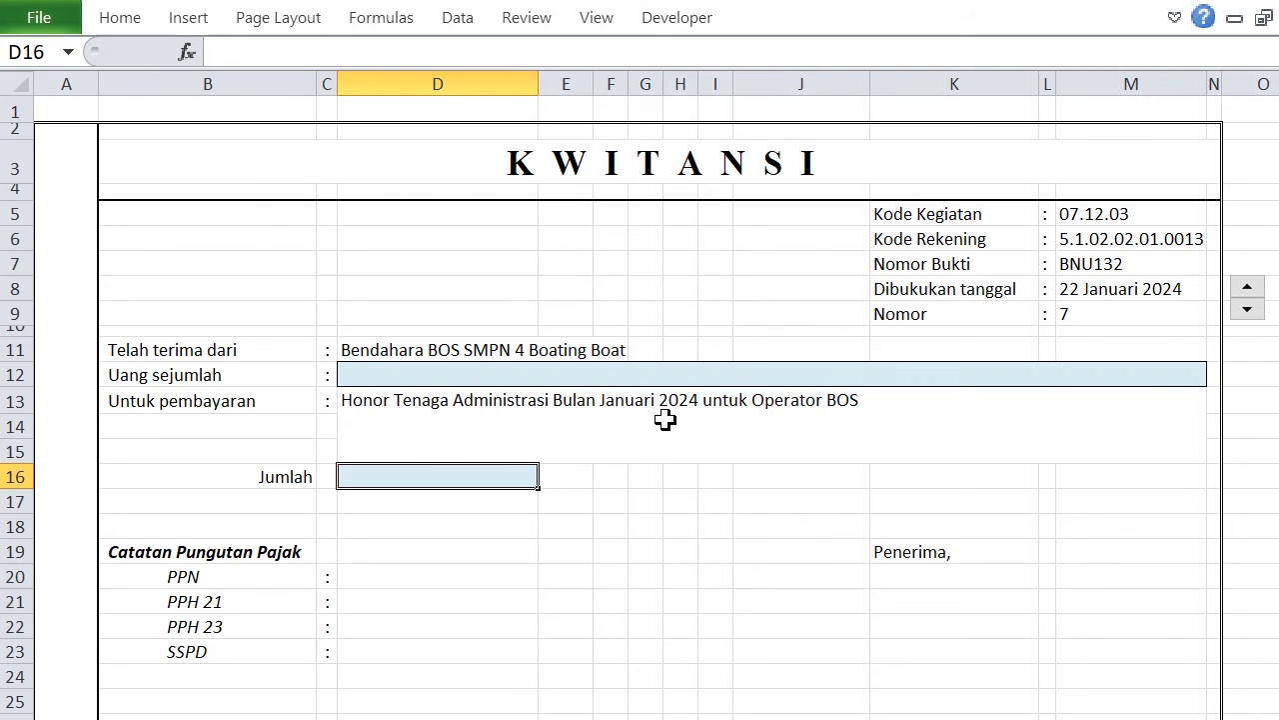
Test the lookup fields by stepping the receipt's Nomor value down to 5, up to 9 and back to 8.
{"action": "left_click", "coordinate": [1247, 310]}
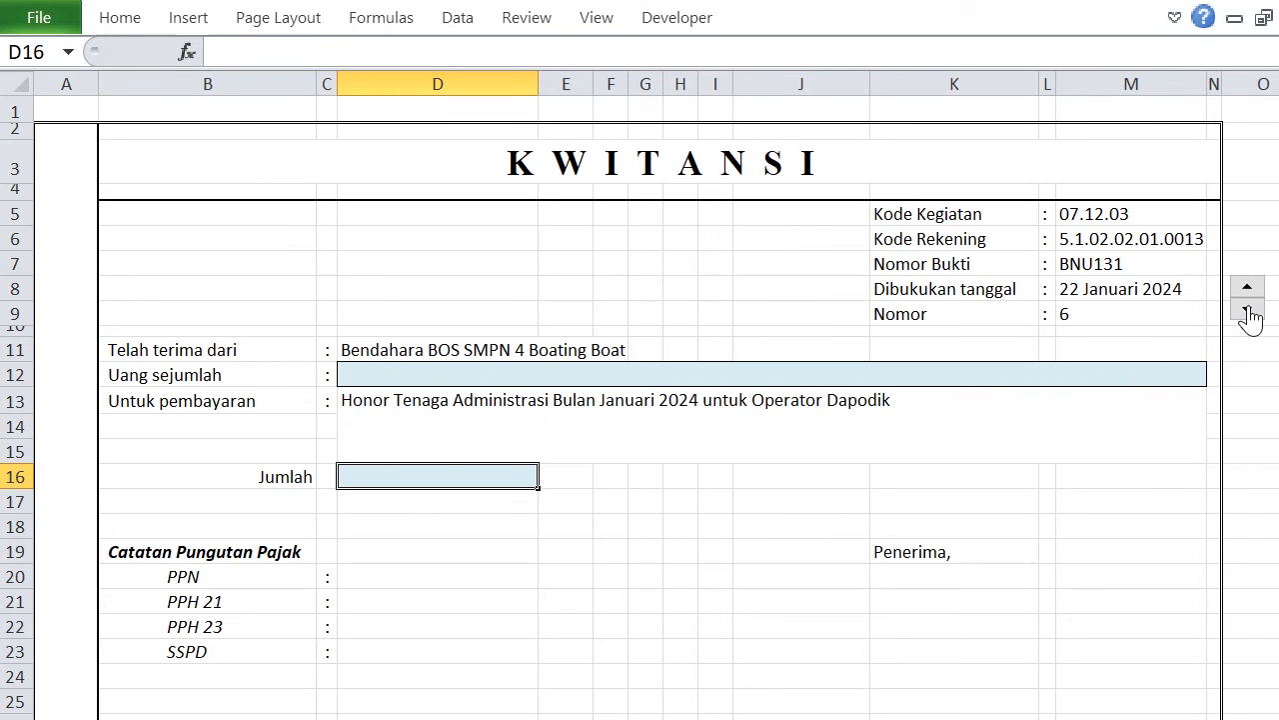
{"action": "left_click", "coordinate": [1249, 312]}
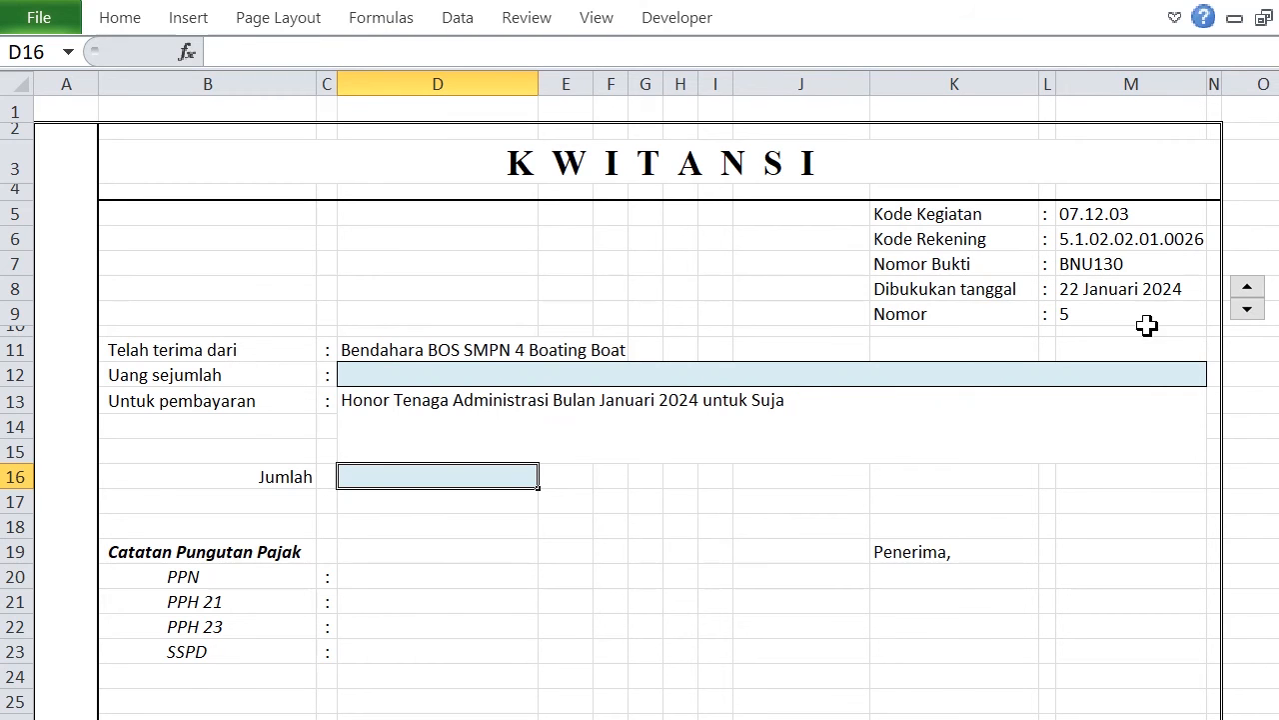
{"action": "left_click", "coordinate": [1249, 288]}
{"action": "left_click", "coordinate": [1250, 288]}
{"action": "left_click", "coordinate": [1250, 288]}
{"action": "left_click", "coordinate": [1249, 288]}
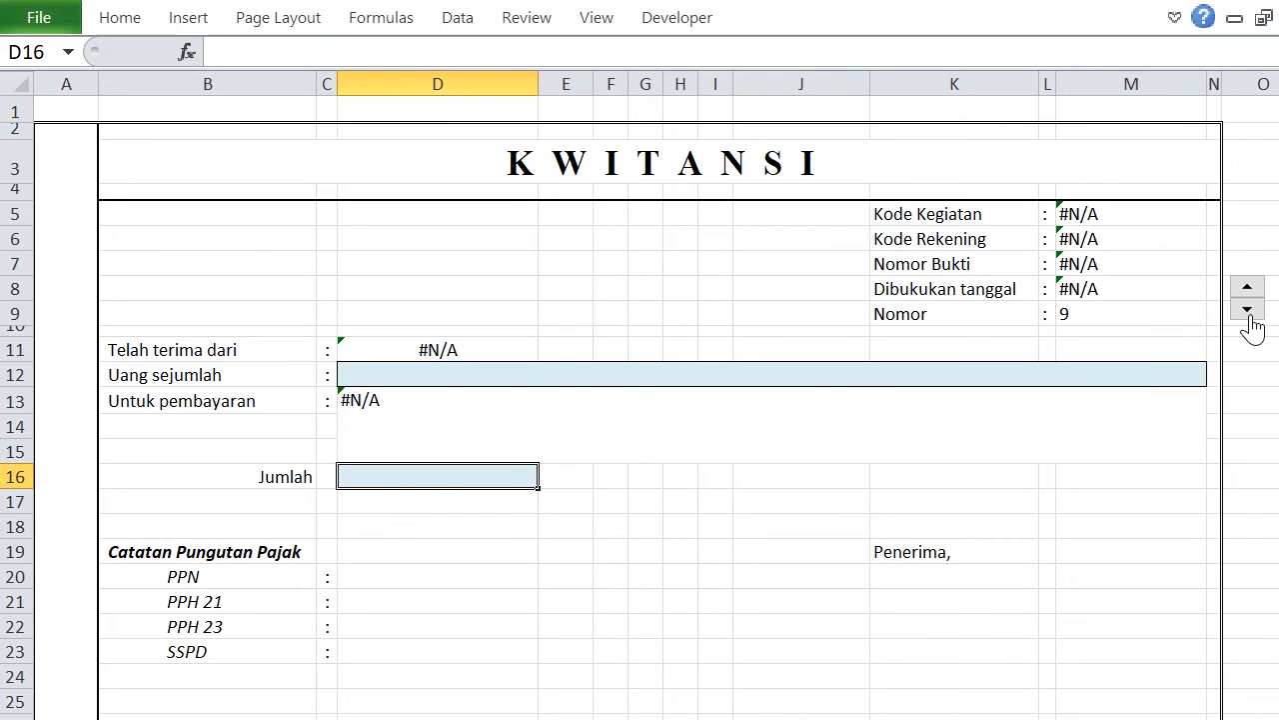
{"action": "left_click", "coordinate": [1248, 310]}
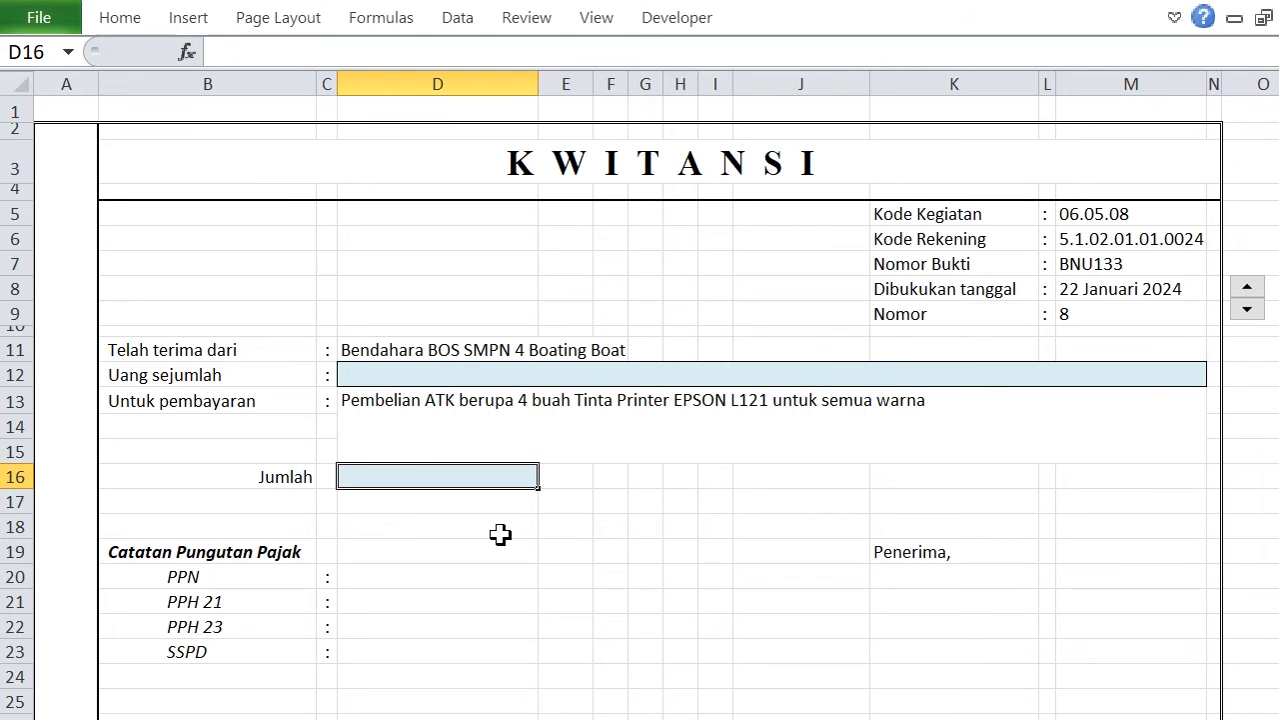
Start a VLOOKUP formula in the Jumlah cell D16 with $M$9 as lookup value and data_awal as table array.
{"action": "type", "text": "="}
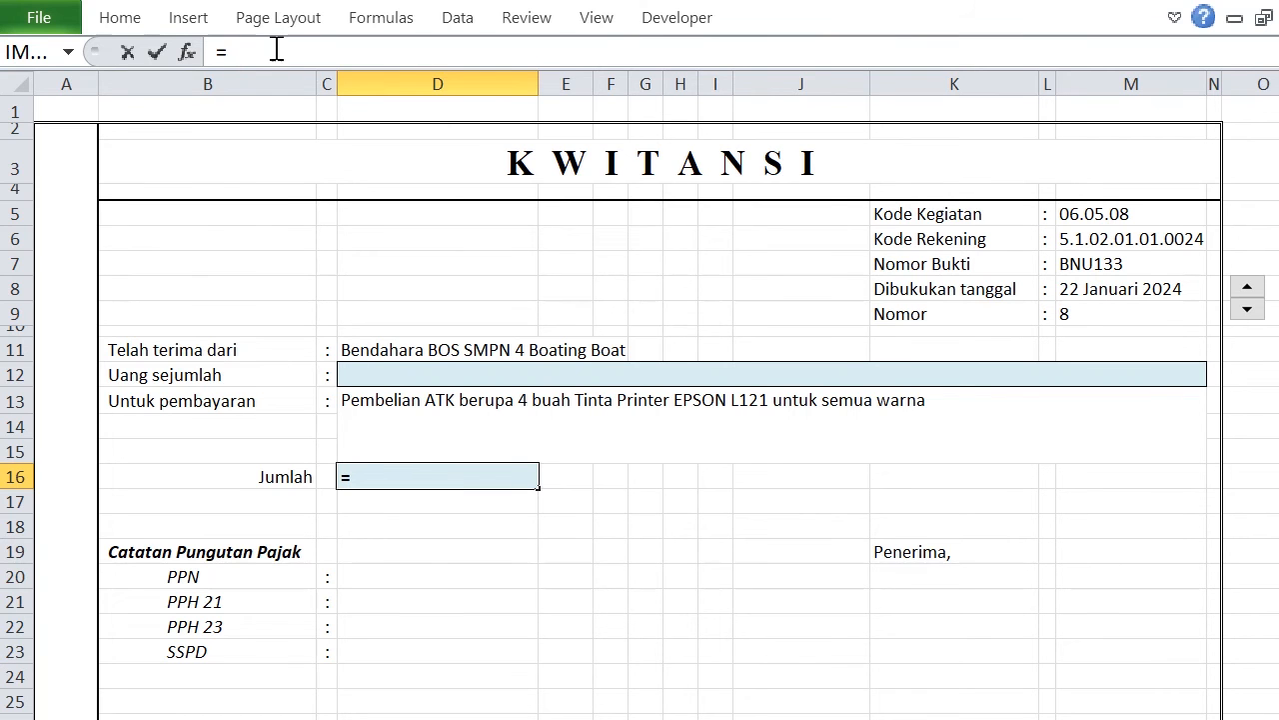
{"action": "type", "text": "VLO"}
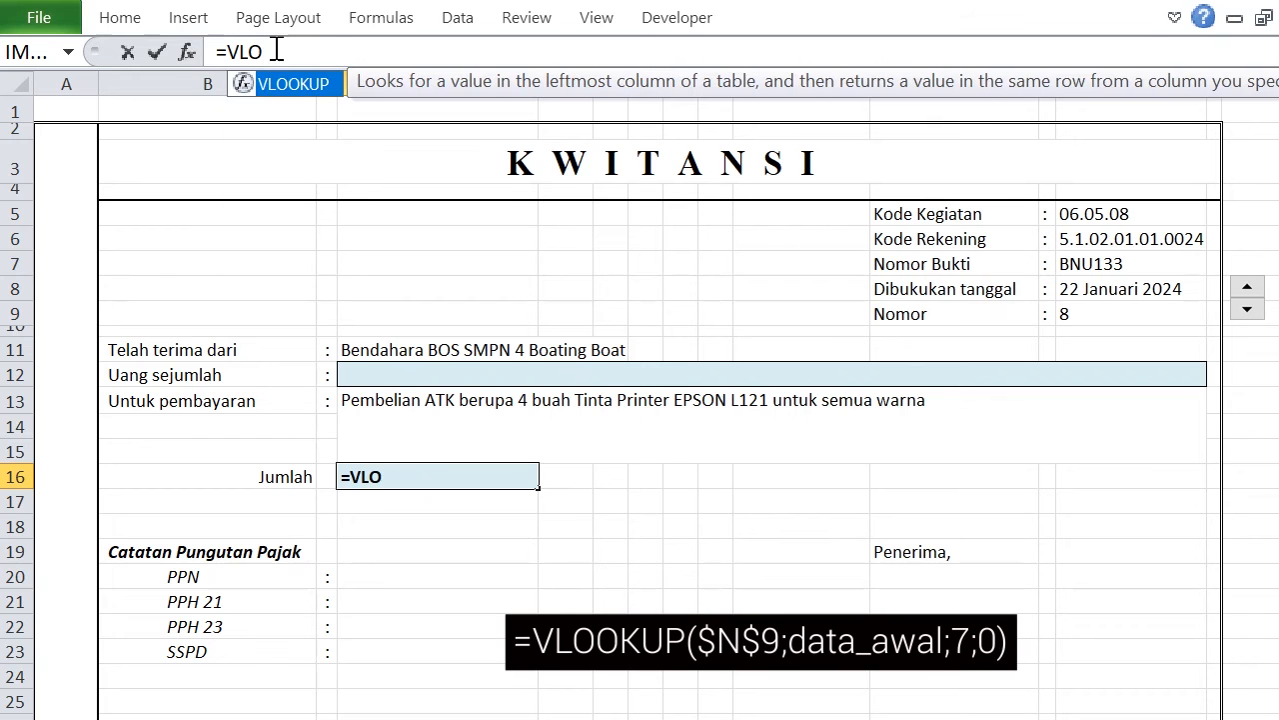
{"action": "double_click", "coordinate": [294, 88]}
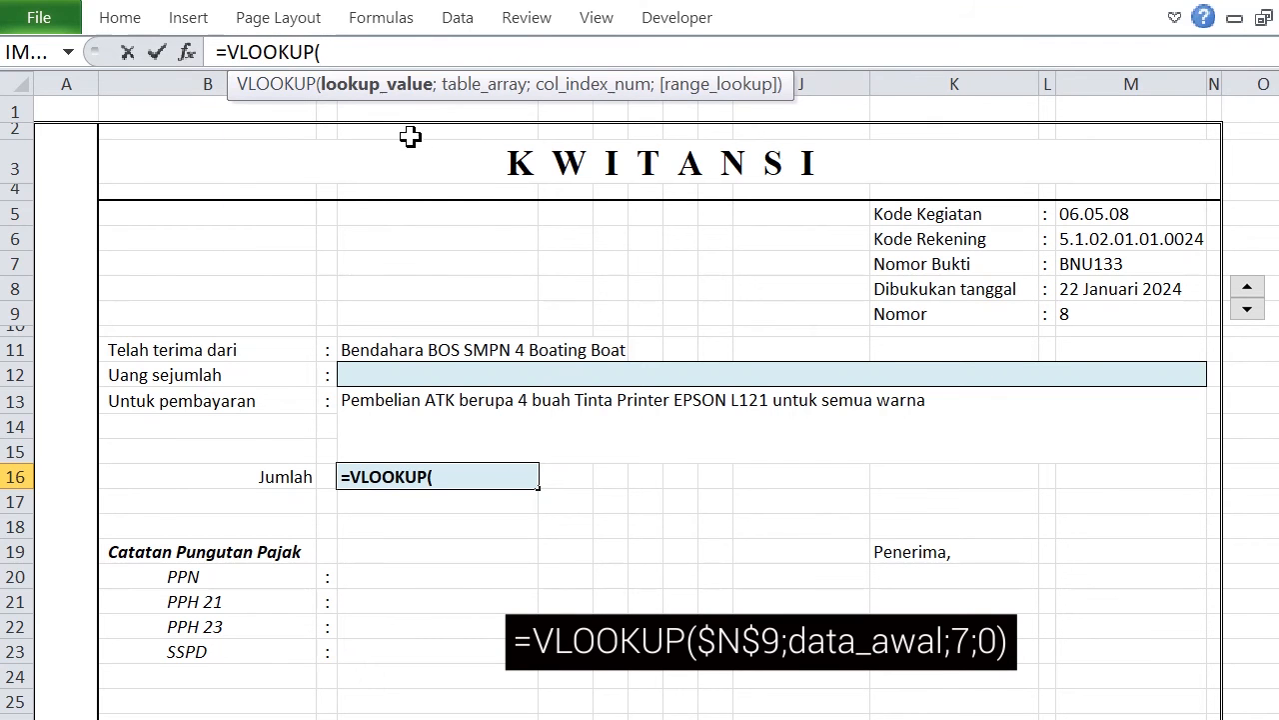
{"action": "left_click", "coordinate": [1134, 316]}
{"action": "key", "text": "F4"}
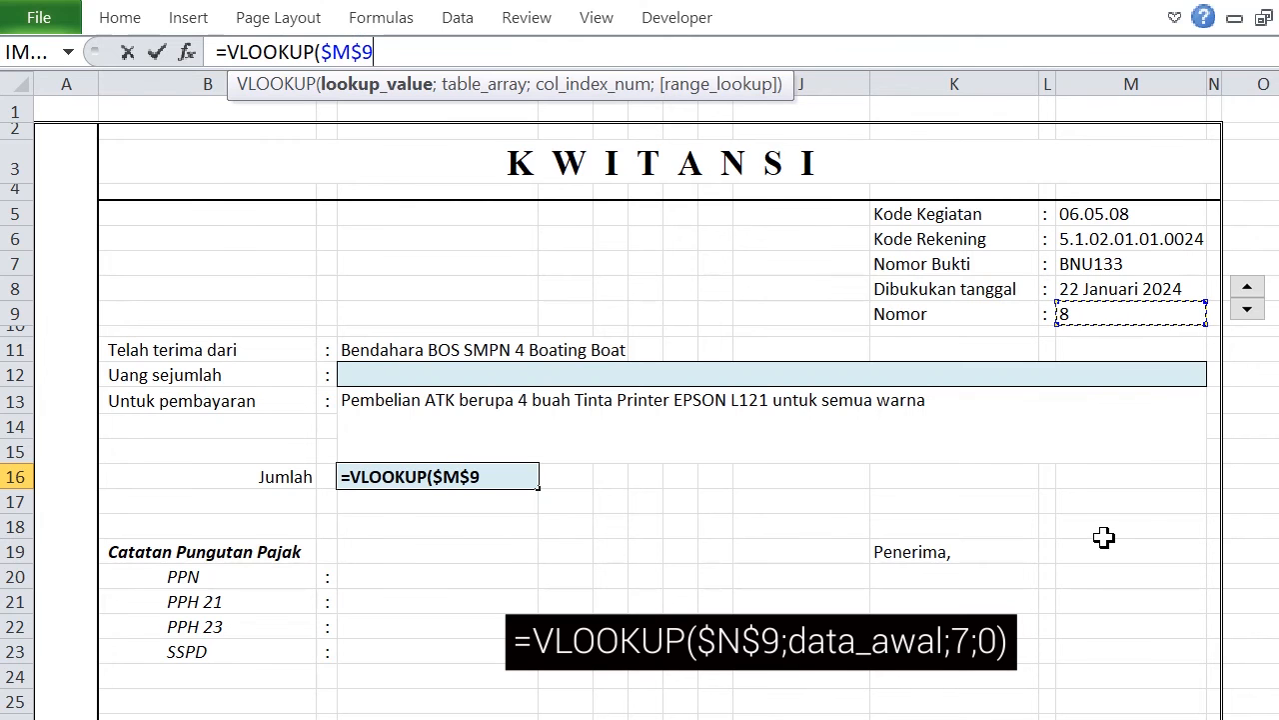
{"action": "type", "text": ";"}
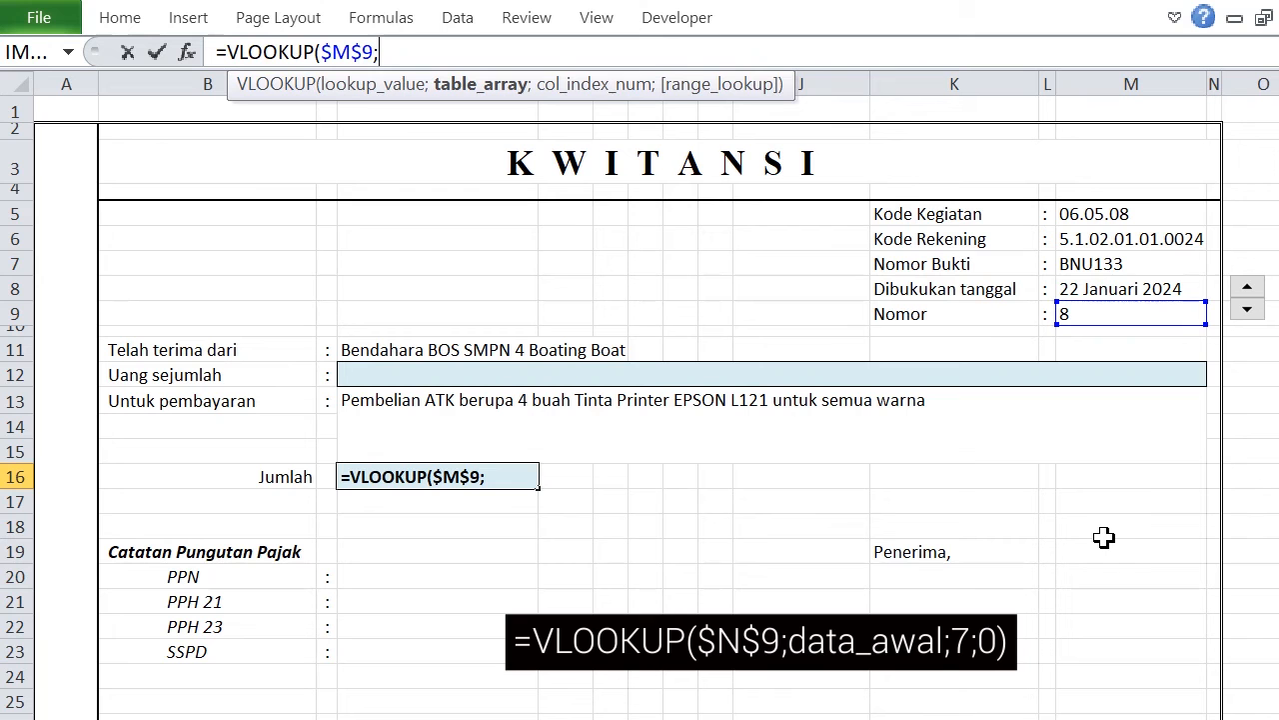
{"action": "type", "text": "data_awal;"}
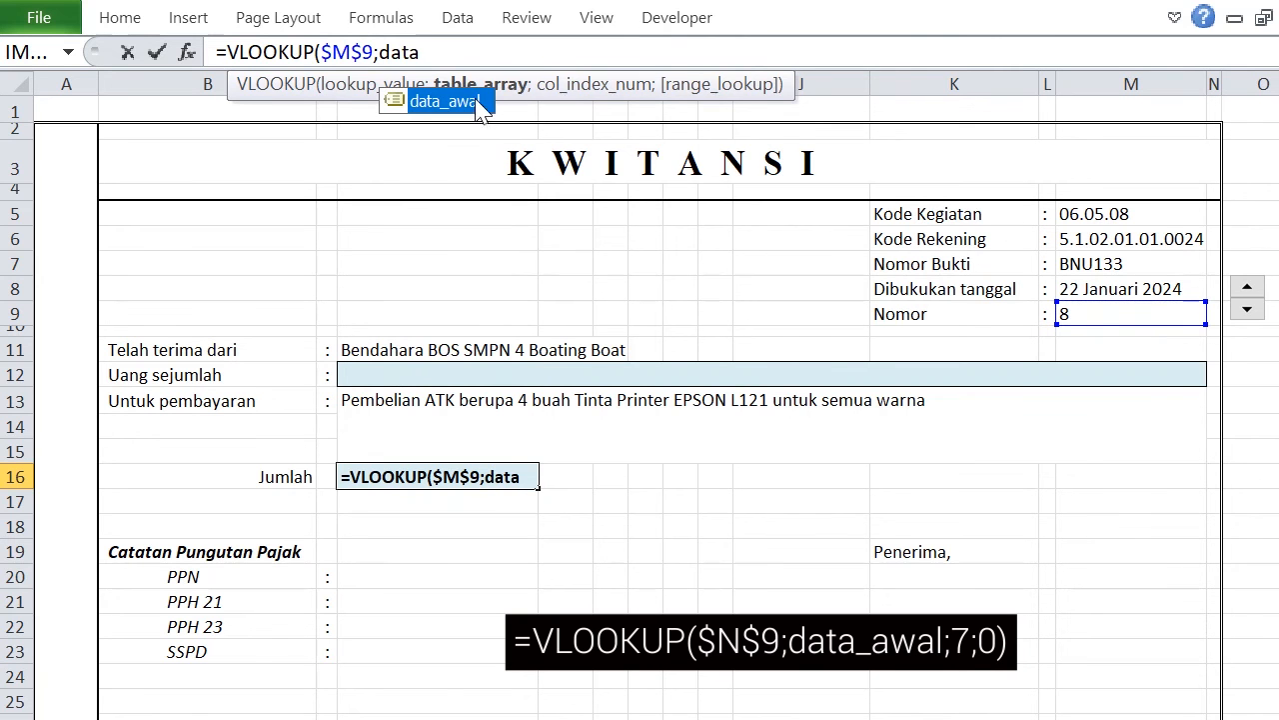
{"action": "double_click", "coordinate": [444, 101]}
{"action": "type", "text": ";"}
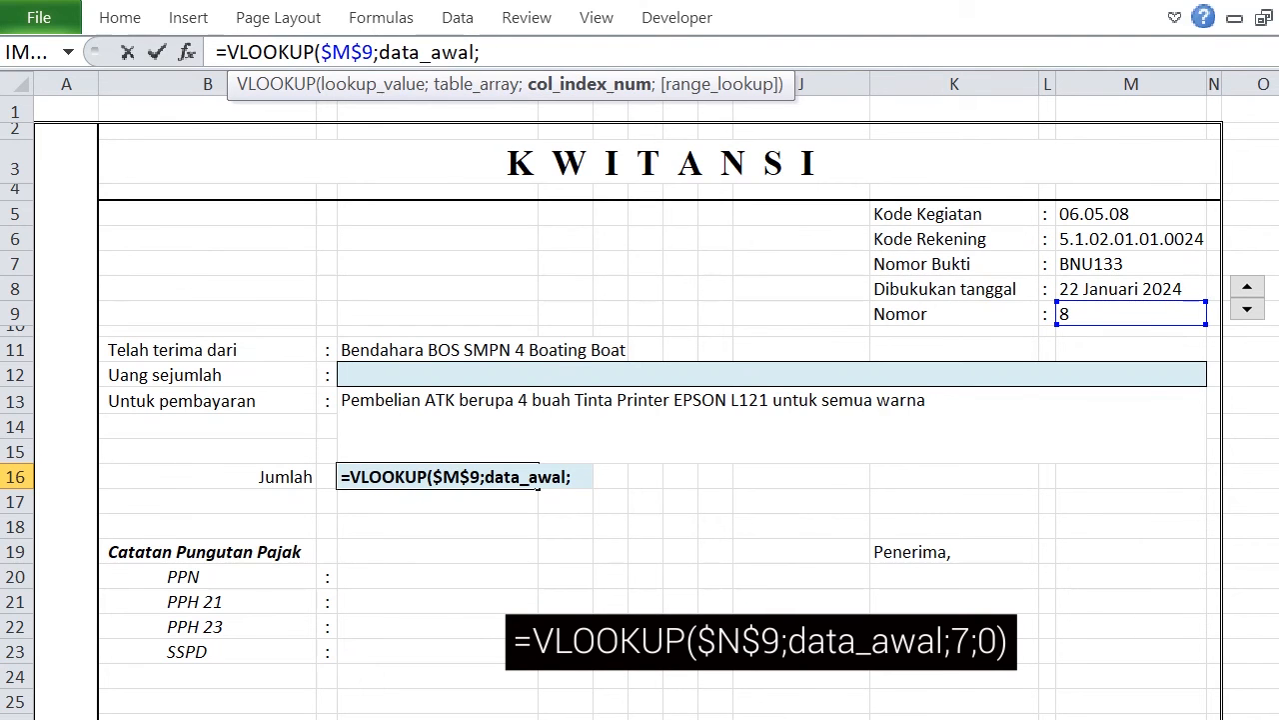
Complete the D16 formula with column index 7 from the Data Awal sheet and 0 for exact match, giving =VLOOKUP($M$9;data_awal;7;0).
{"action": "left_click", "coordinate": [430, 716]}
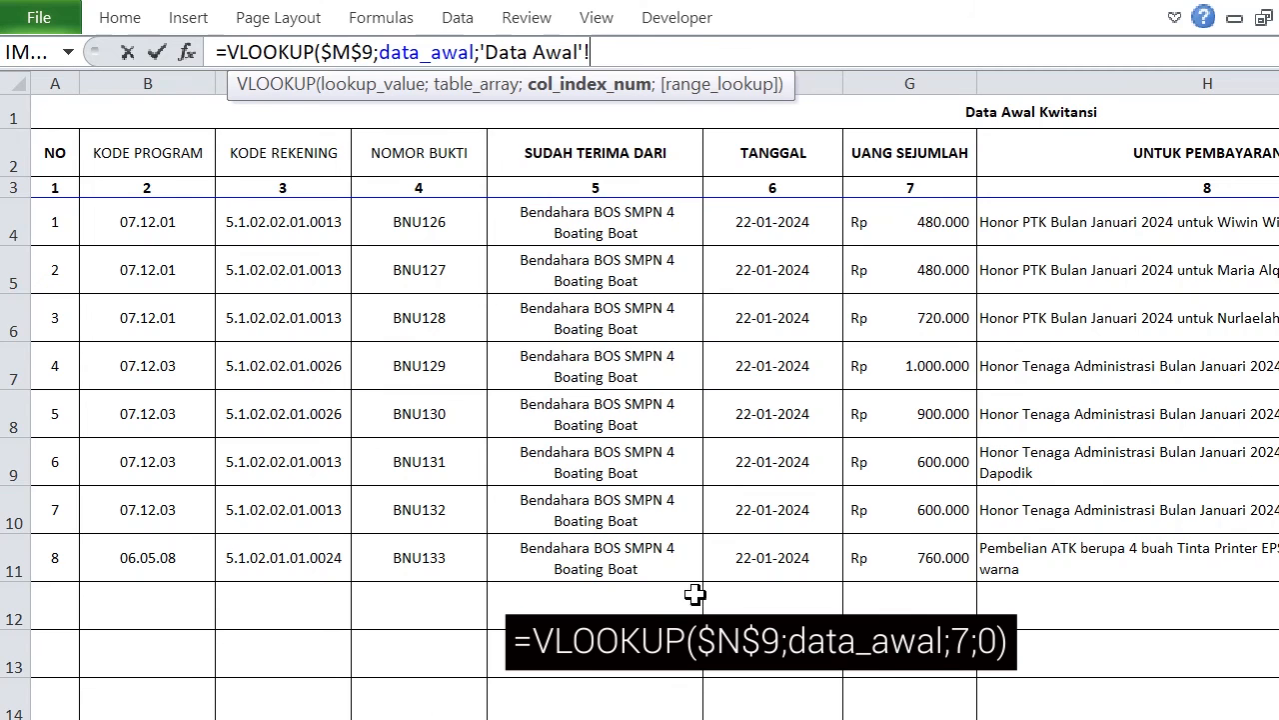
{"action": "left_click", "coordinate": [280, 717]}
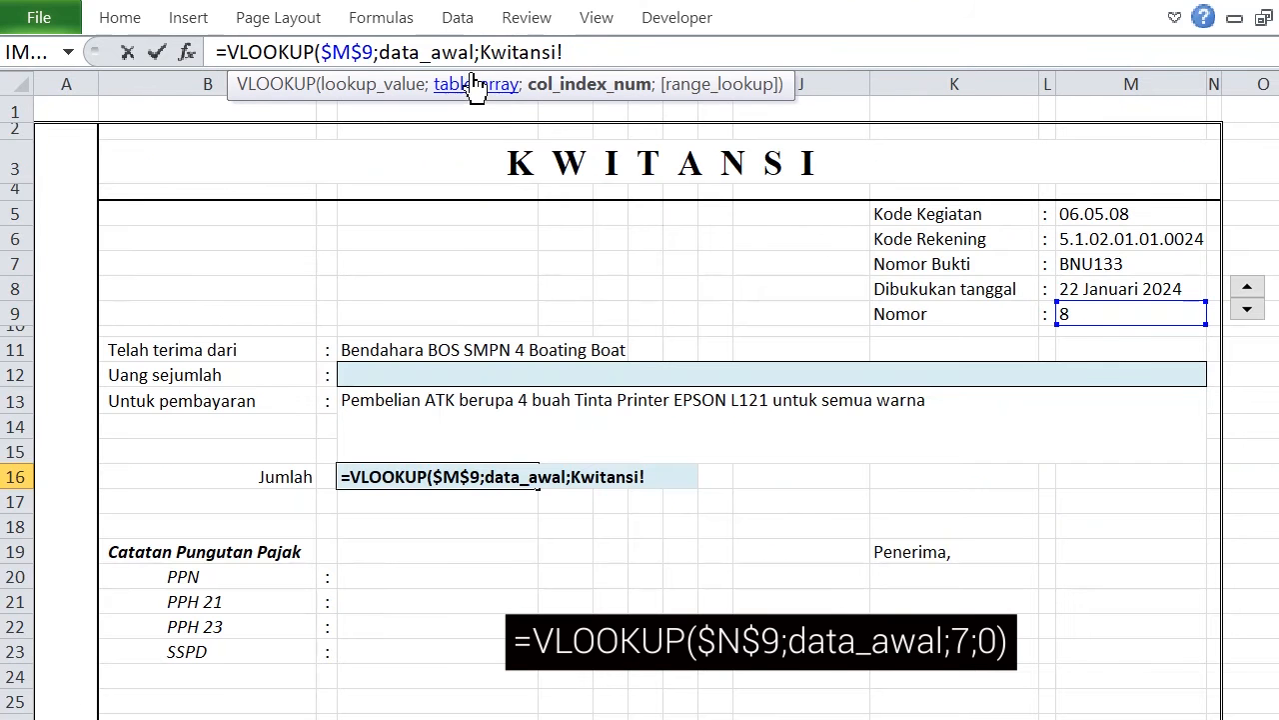
{"action": "left_click_drag", "start_coordinate": [480, 52], "coordinate": [680, 50]}
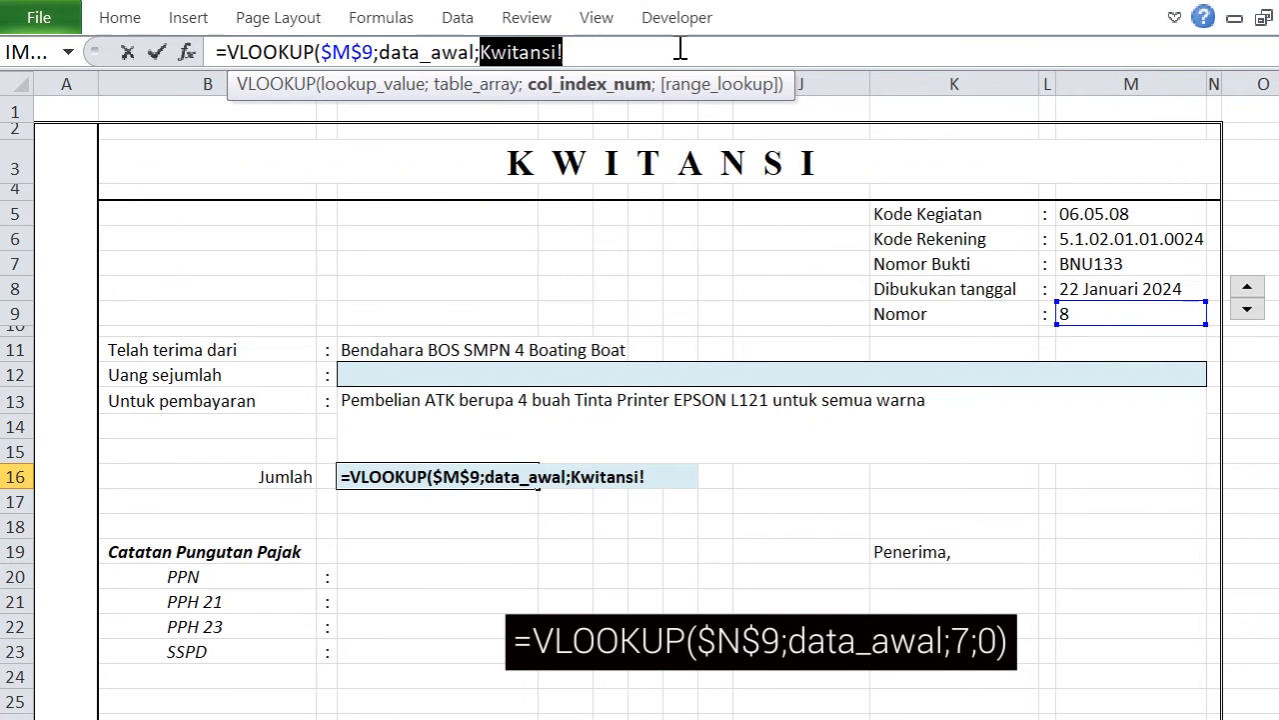
{"action": "type", "text": "7;"}
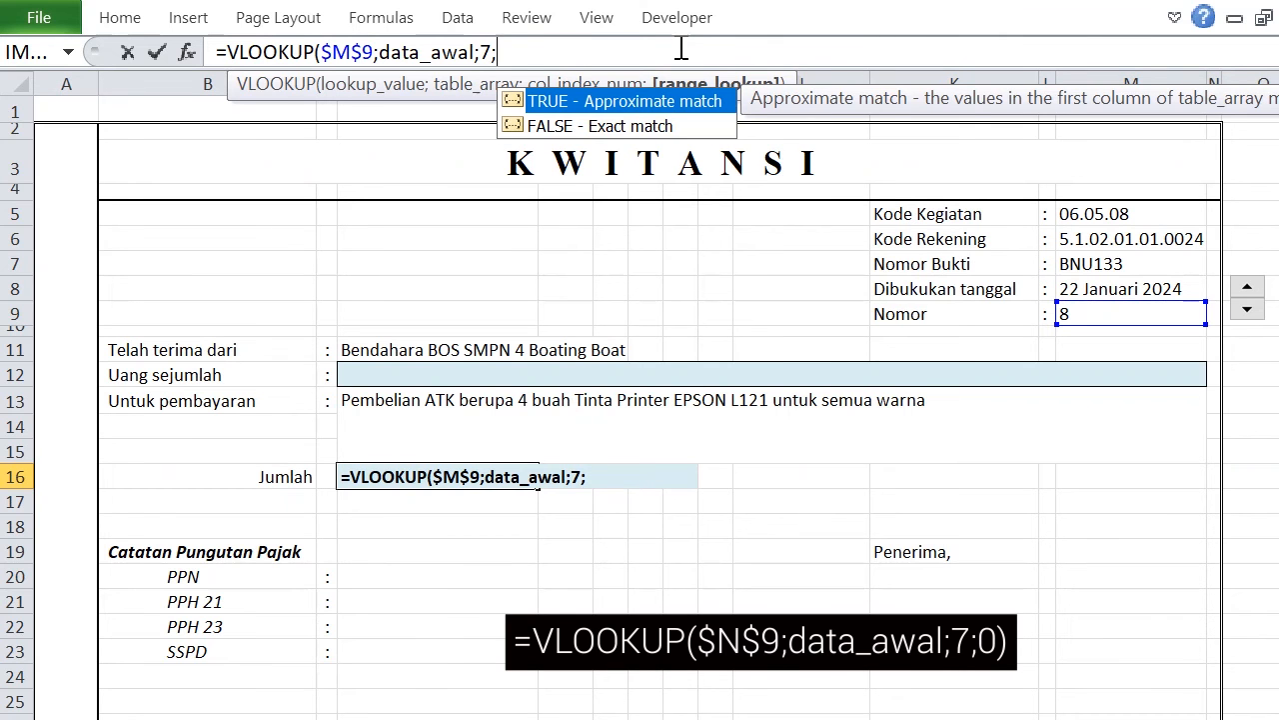
{"action": "type", "text": "0)"}
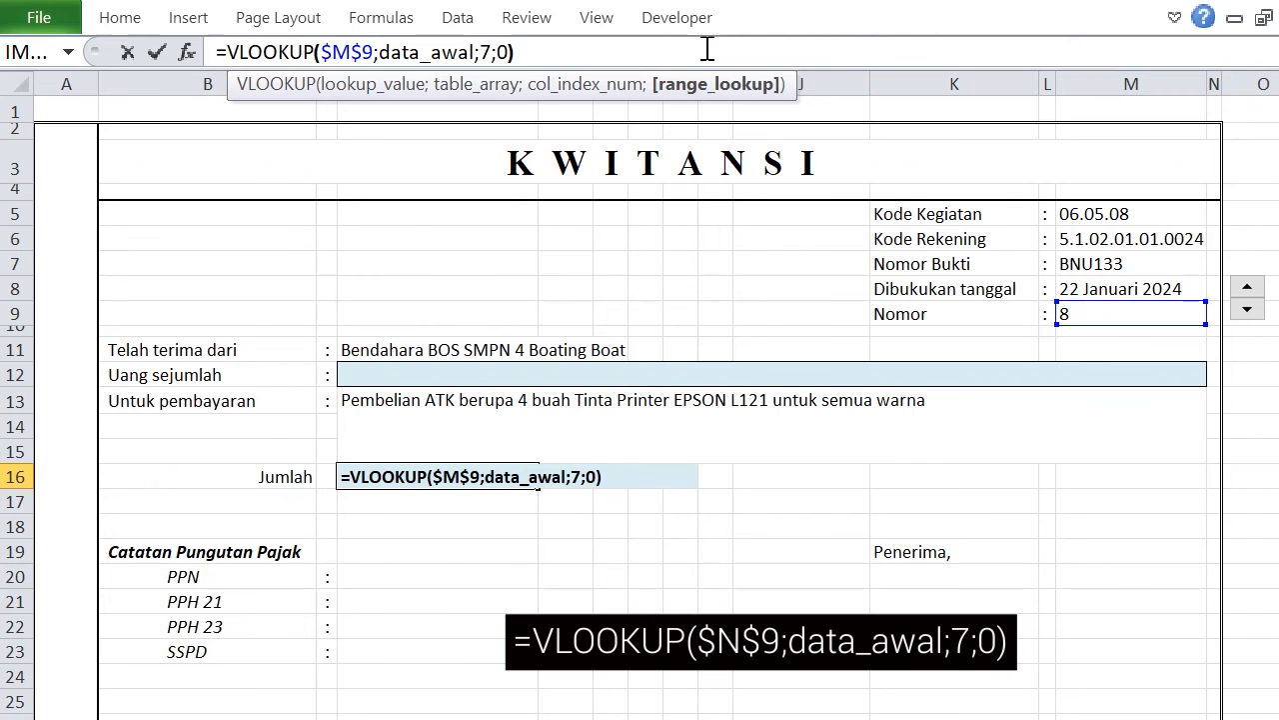
{"action": "key", "text": "Return"}
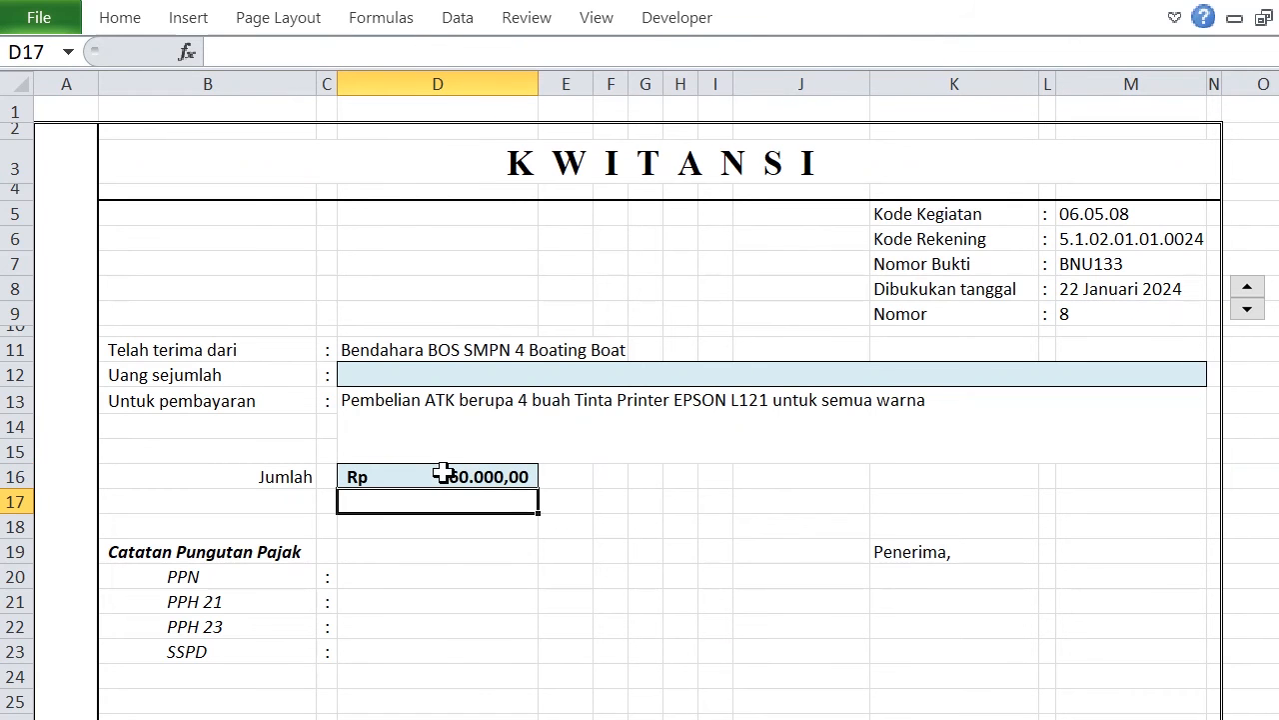
Enter =terbilang(D16) in the Uang sejumlah cell D12 to spell out the Jumlah amount in words.
{"action": "left_click", "coordinate": [388, 379]}
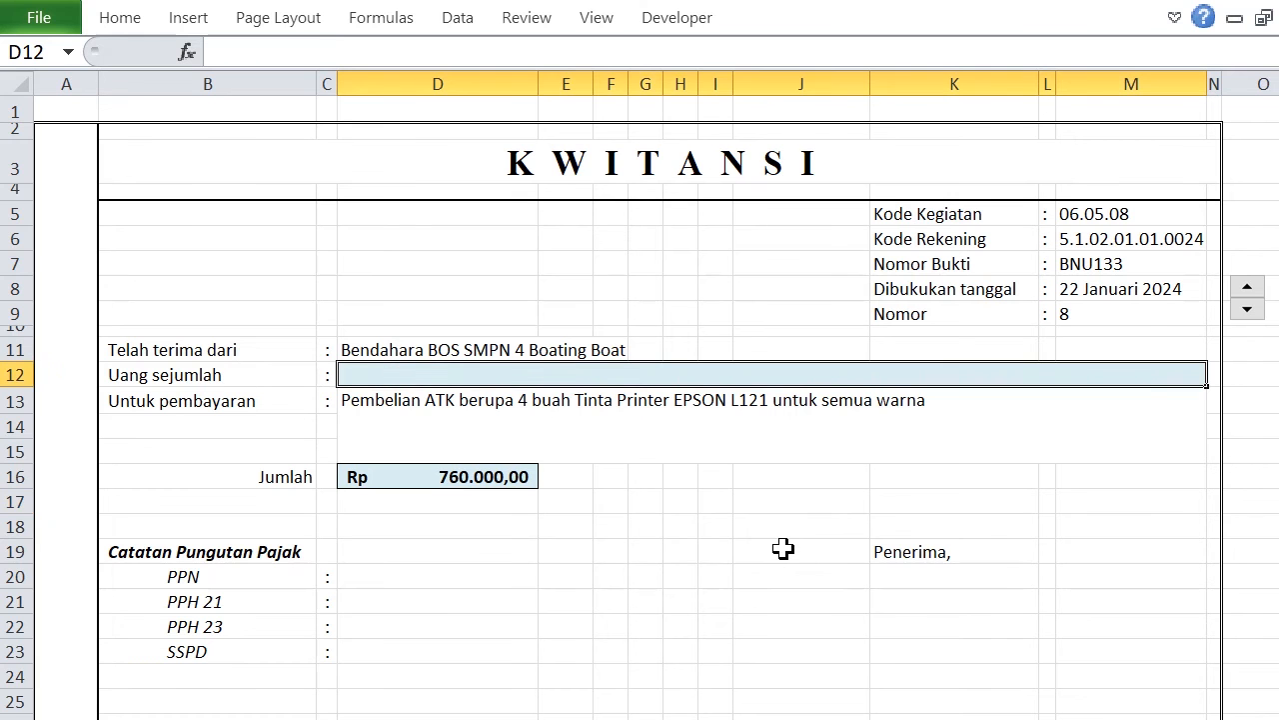
{"action": "type", "text": "="}
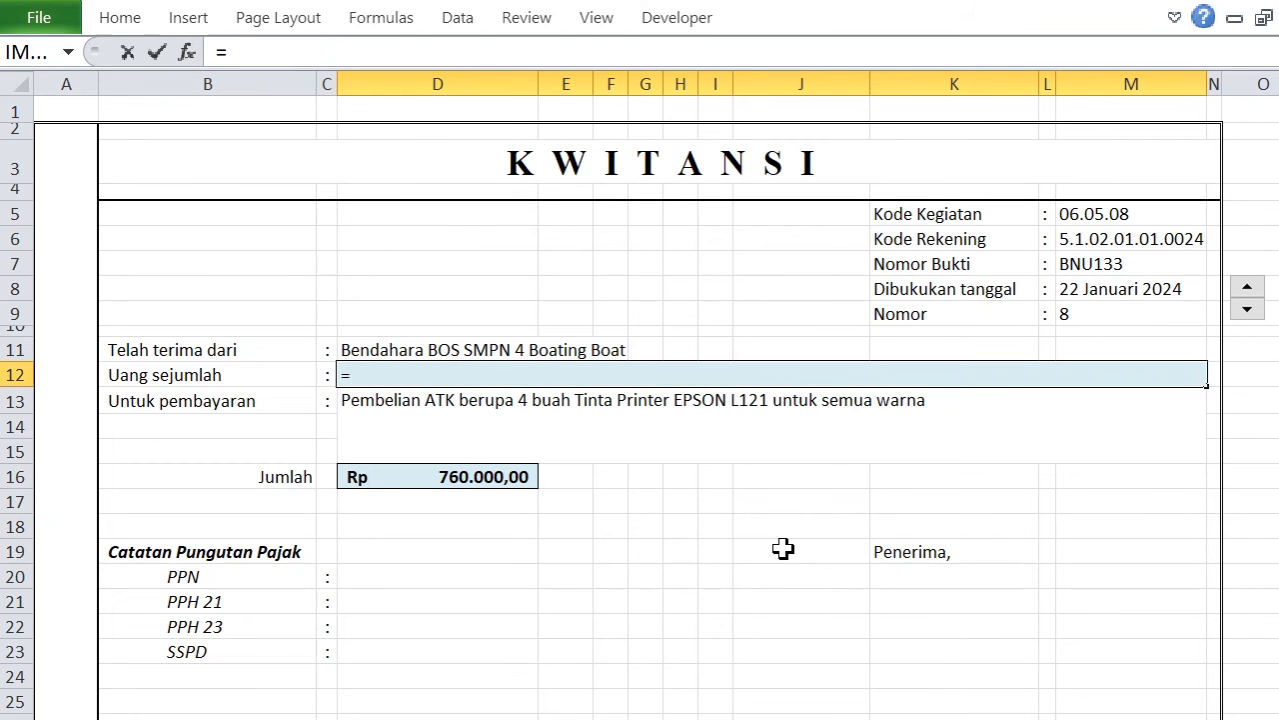
{"action": "type", "text": "TER"}
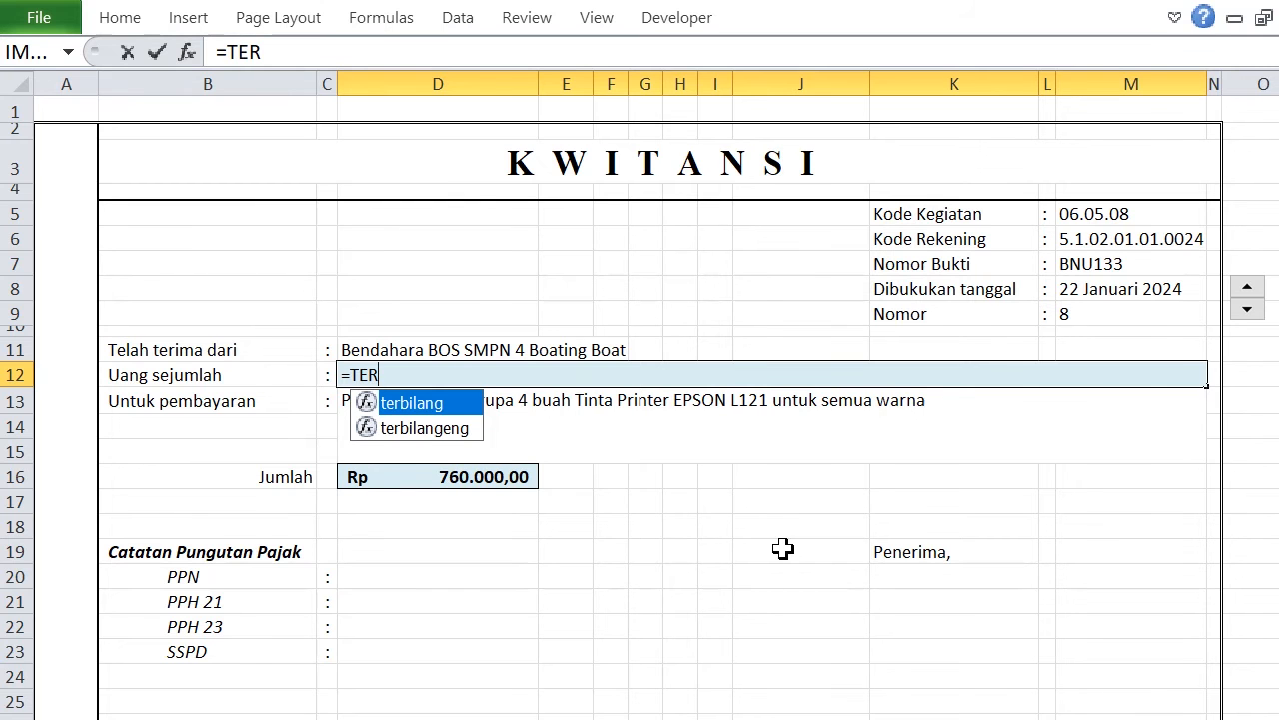
{"action": "double_click", "coordinate": [417, 403]}
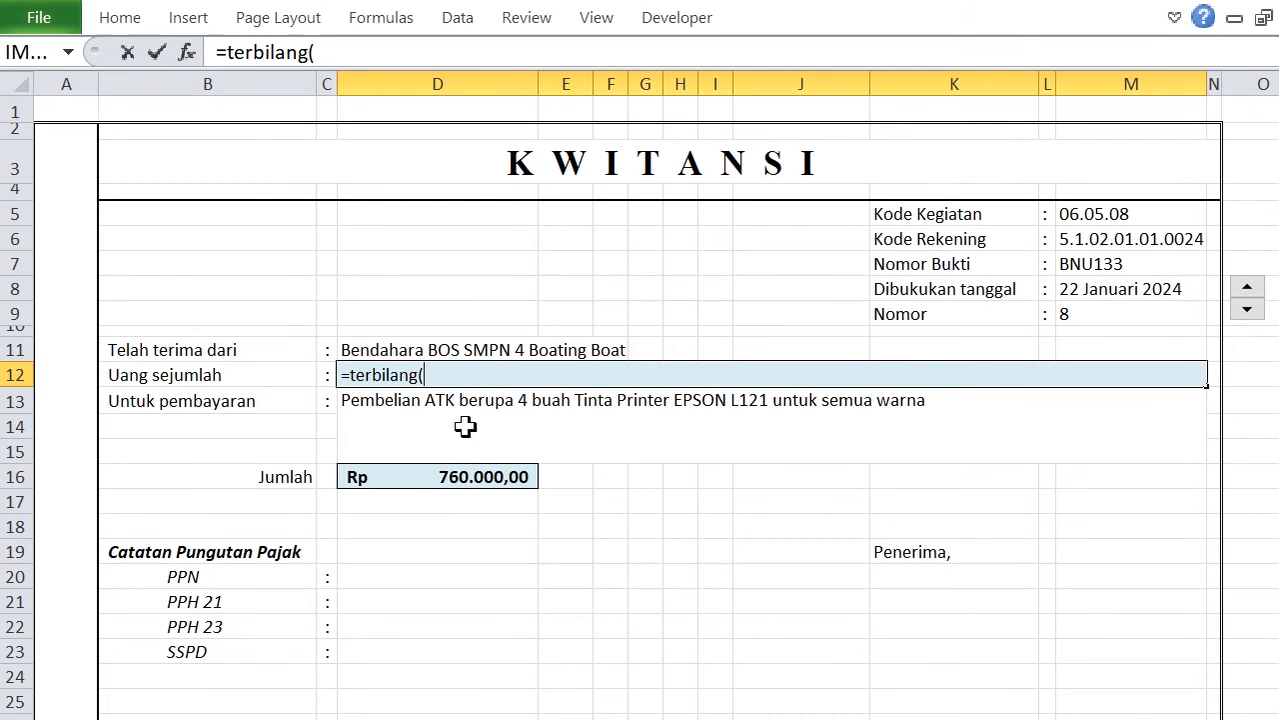
{"action": "left_click", "coordinate": [411, 474]}
{"action": "type", "text": ")"}
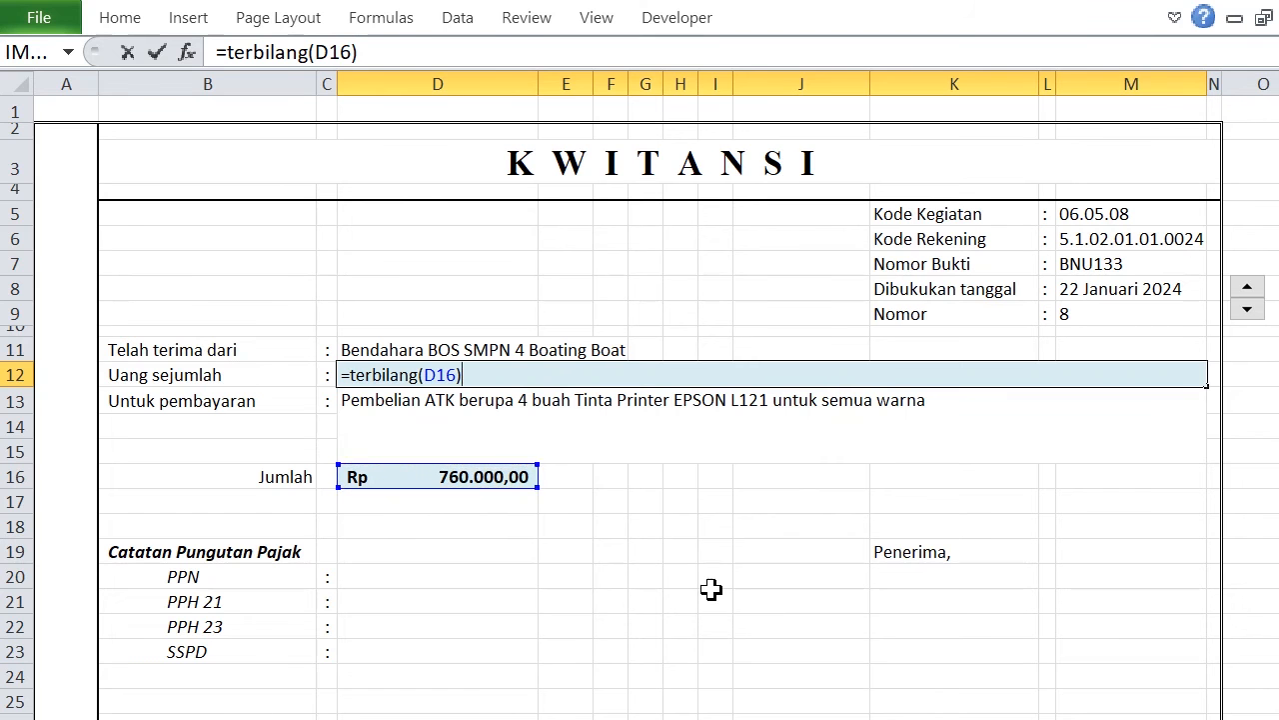
{"action": "key", "text": "Return"}
{"action": "left_click", "coordinate": [646, 587]}
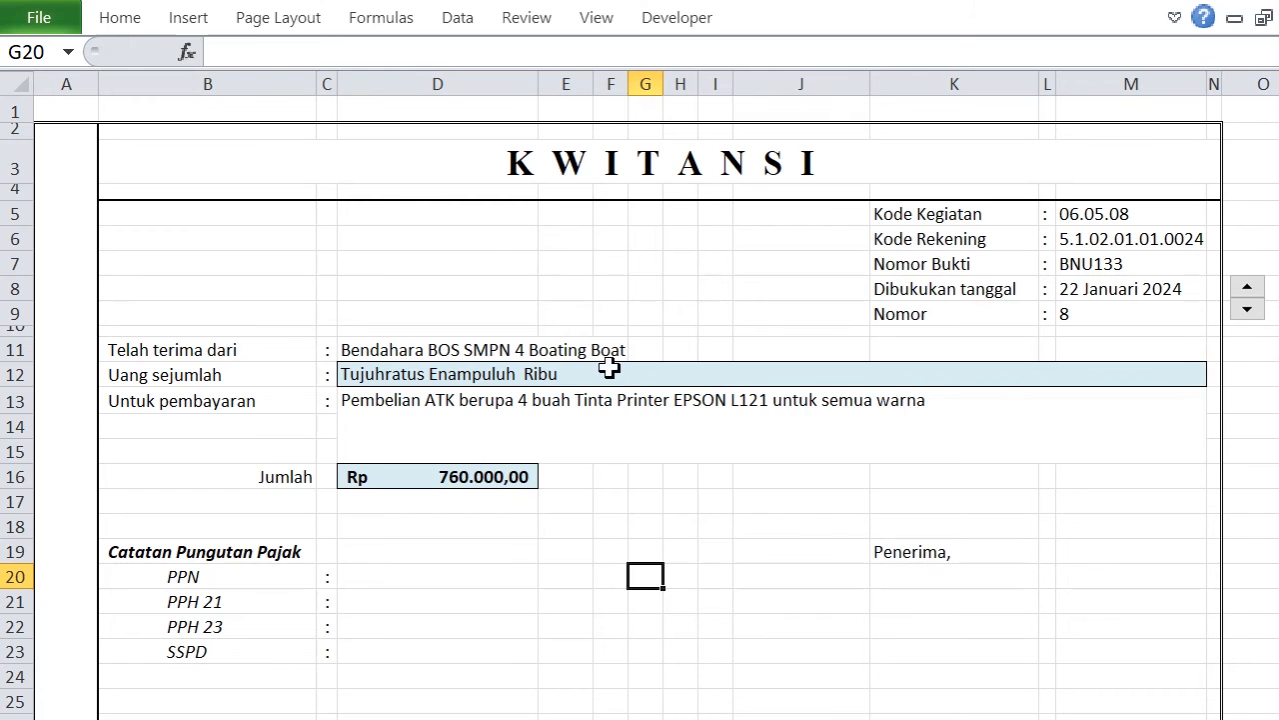
Append the text " Rupiah" to the D12 formula, giving =terbilang(D16)&" Rupiah".
{"action": "left_click", "coordinate": [520, 374]}
{"action": "left_click", "coordinate": [374, 55]}
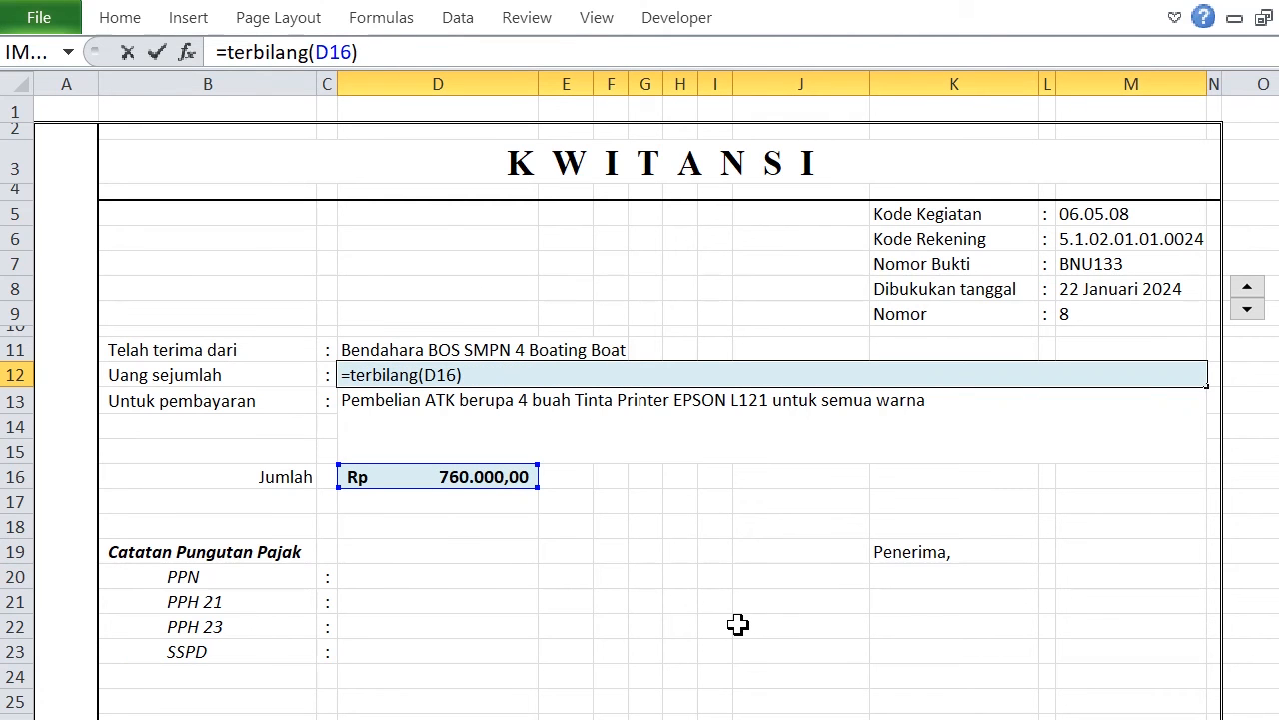
{"action": "type", "text": "&\" Rupia"}
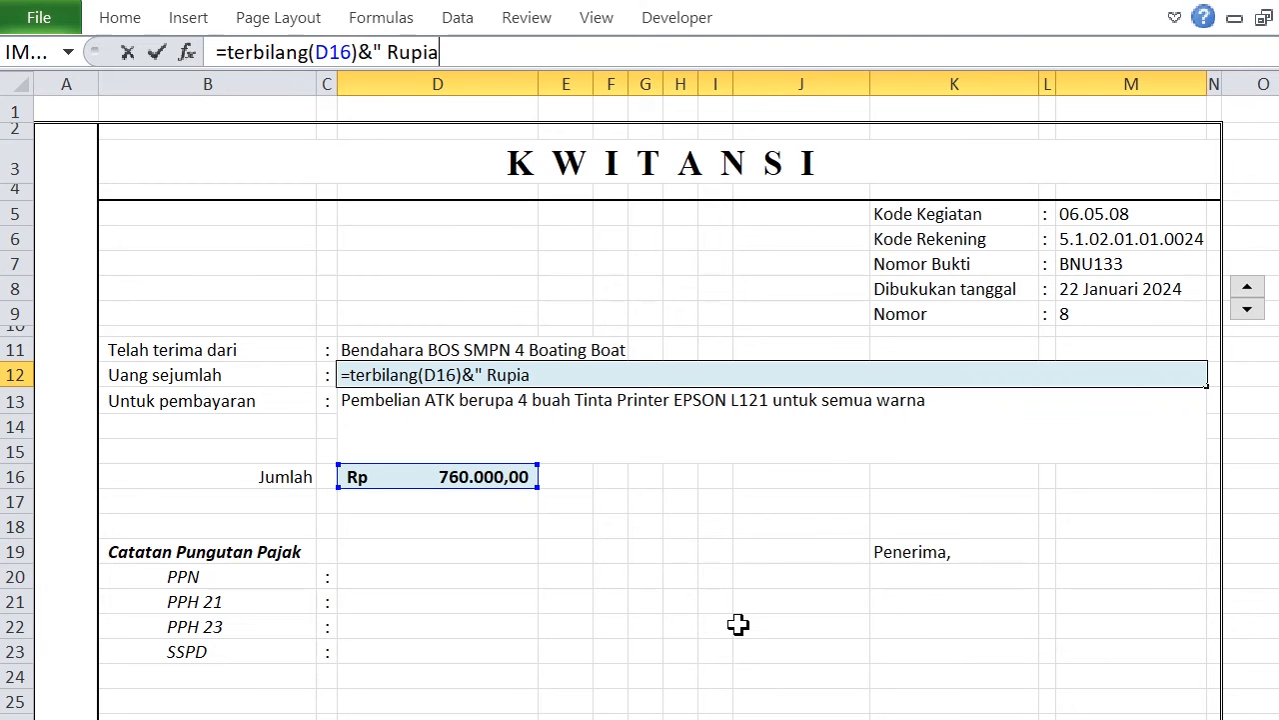
{"action": "type", "text": "h\""}
{"action": "key", "text": "Return"}
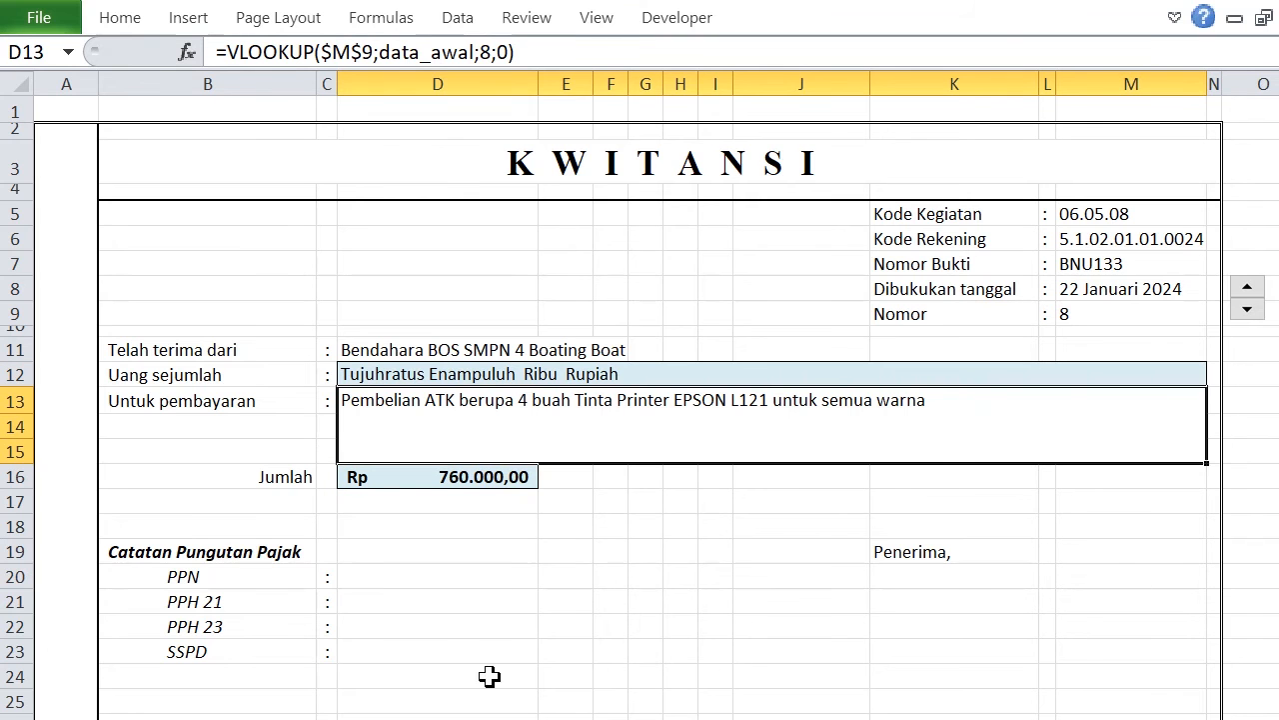
Switch to Notepad and copy the entire PROPER/SUBSTITUTE formula that spells out the D16 amount in words.
{"action": "left_click", "coordinate": [572, 375]}
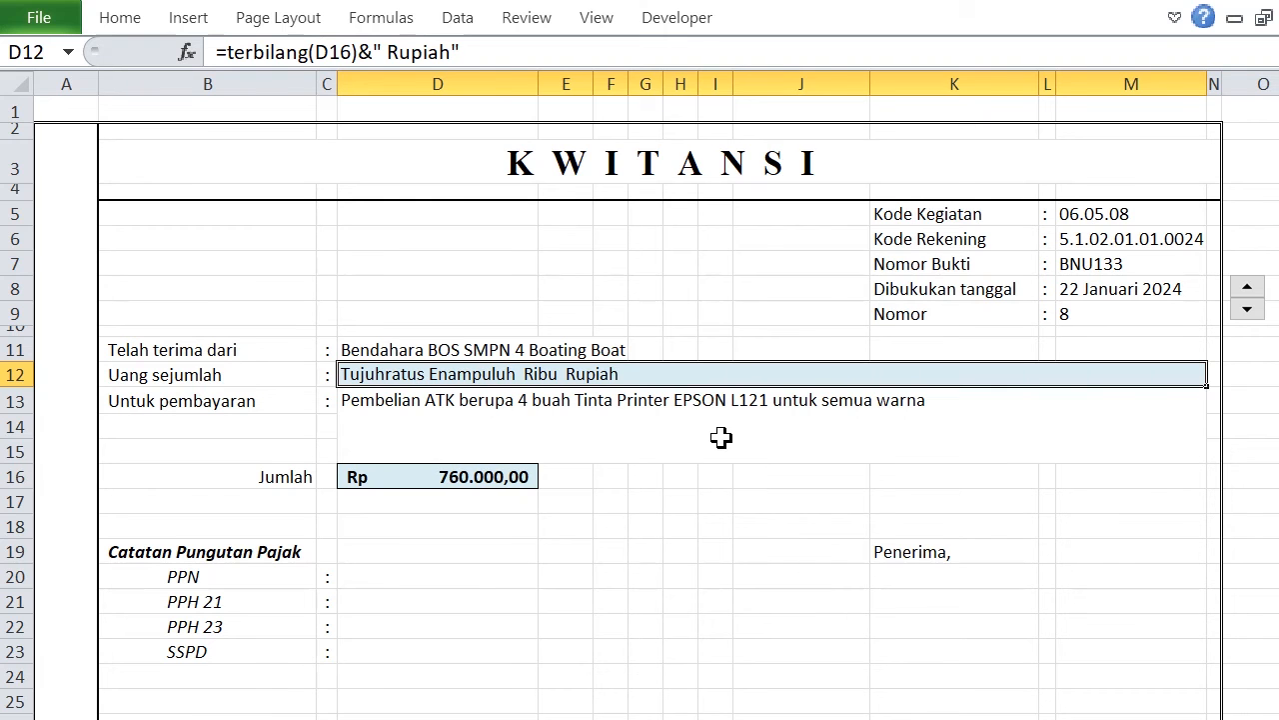
{"action": "key", "text": "alt+Tab"}
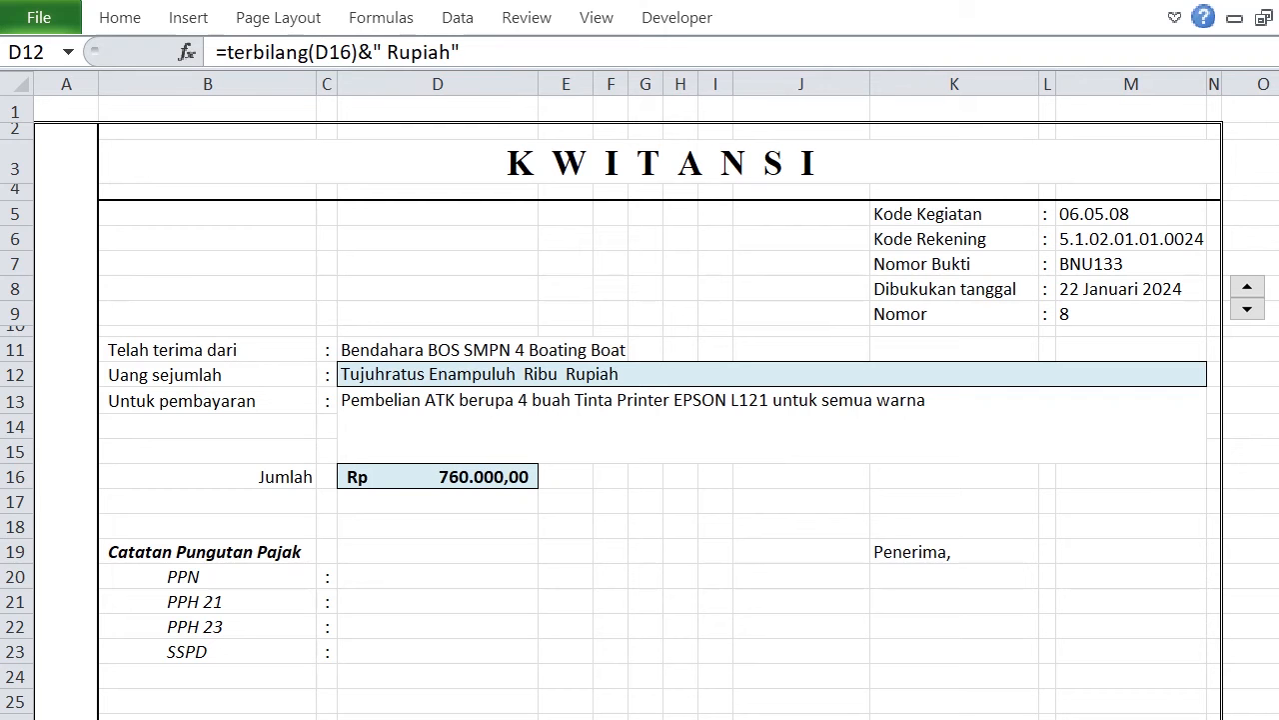
{"action": "left_click_drag", "start_coordinate": [926, 711], "coordinate": [919, 94]}
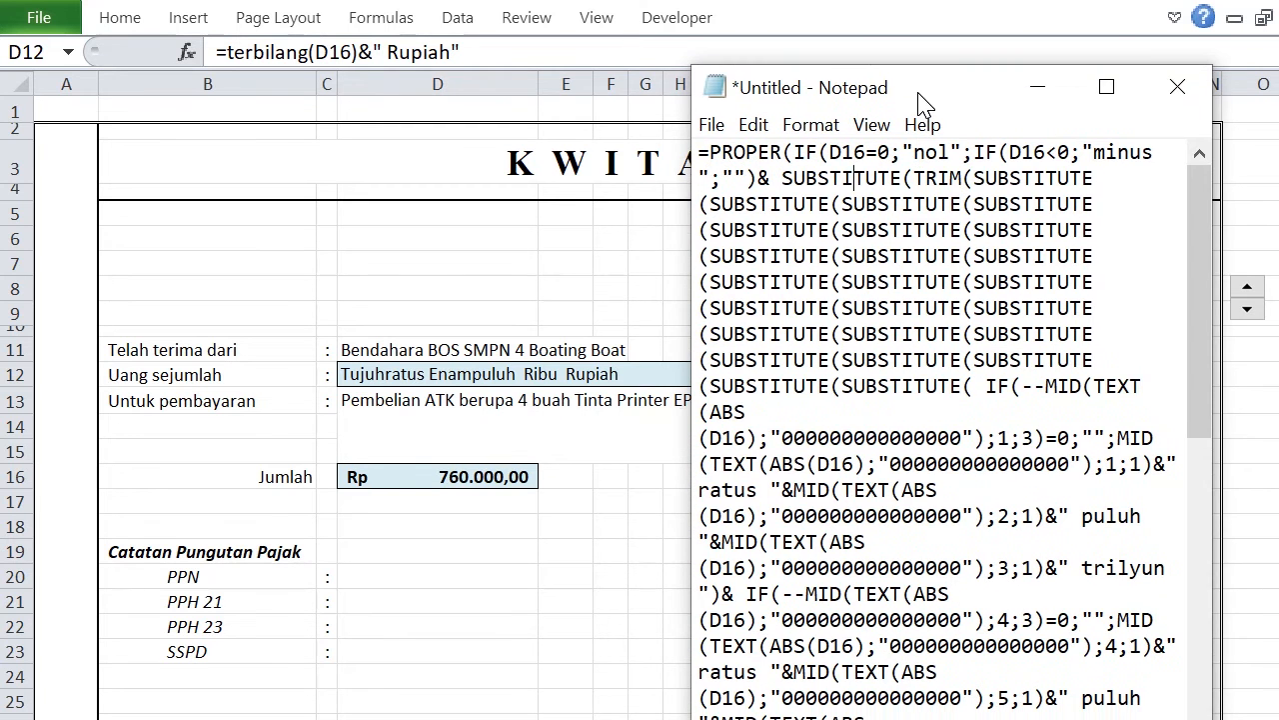
{"action": "scroll", "coordinate": [917, 420], "scroll_direction": "down", "scroll_amount": 13}
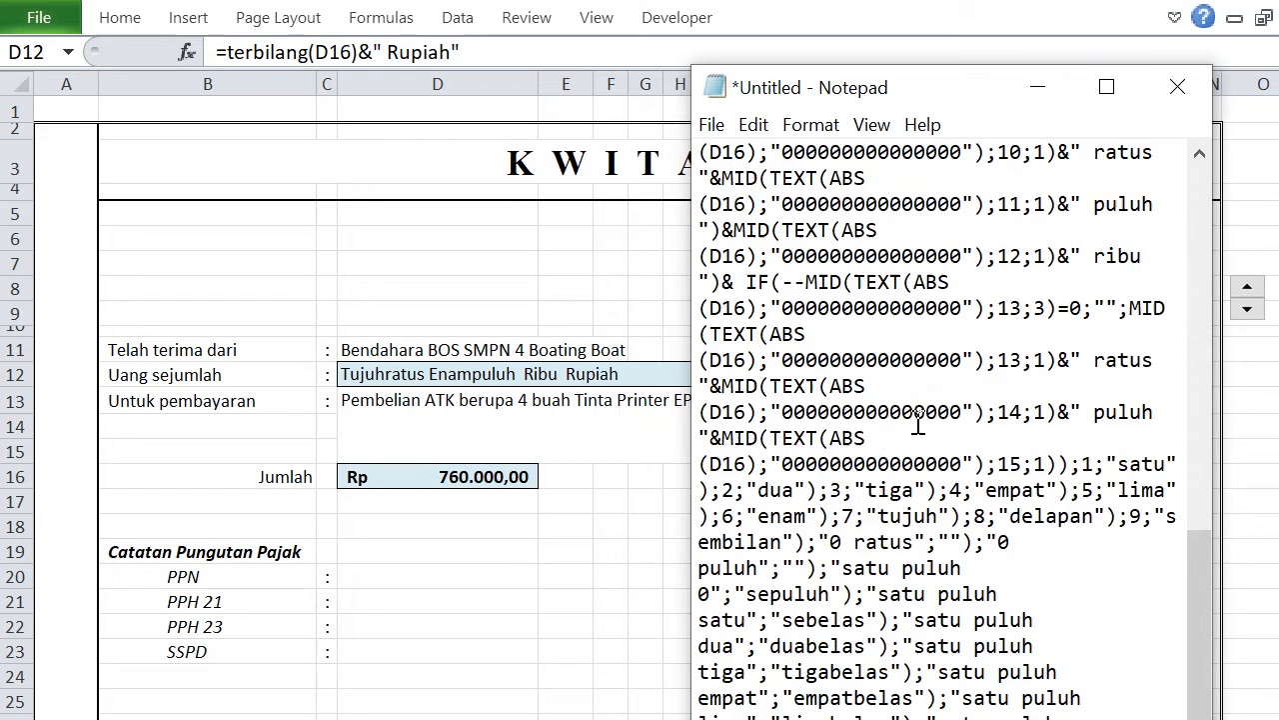
{"action": "scroll", "coordinate": [917, 420], "scroll_direction": "up", "scroll_amount": 13}
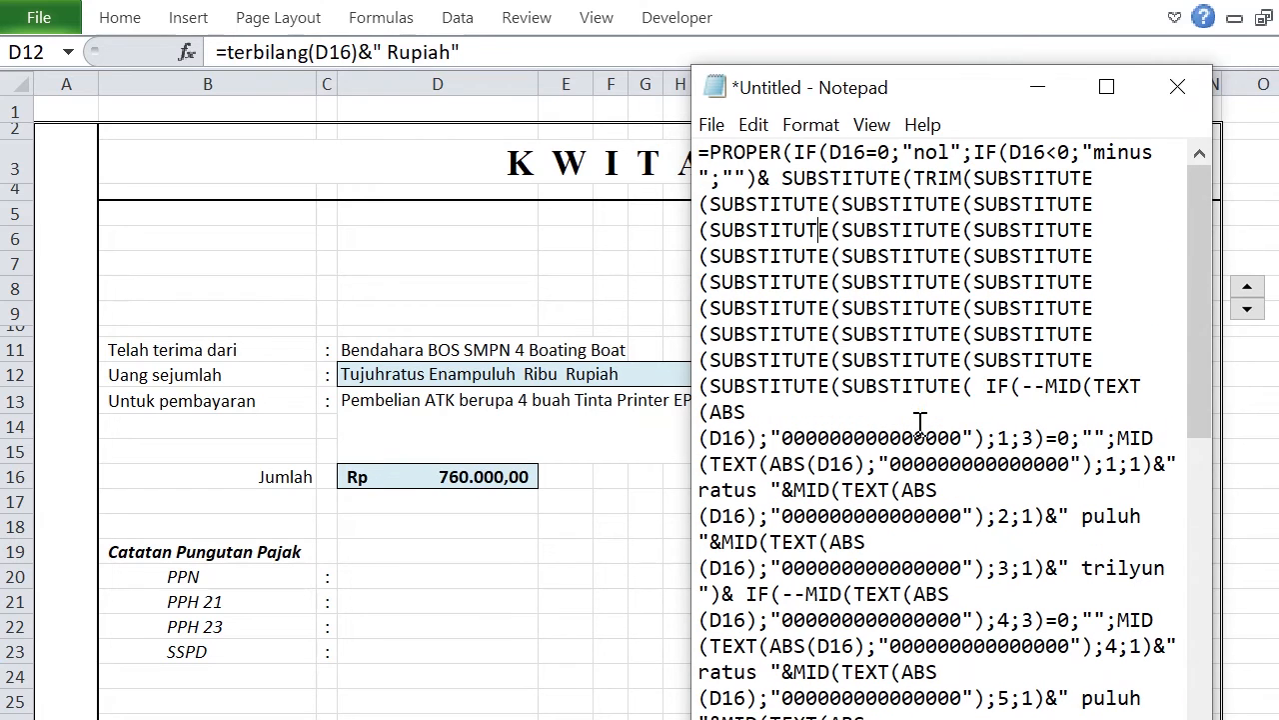
{"action": "left_click", "coordinate": [940, 305]}
{"action": "key", "text": "ctrl+a"}
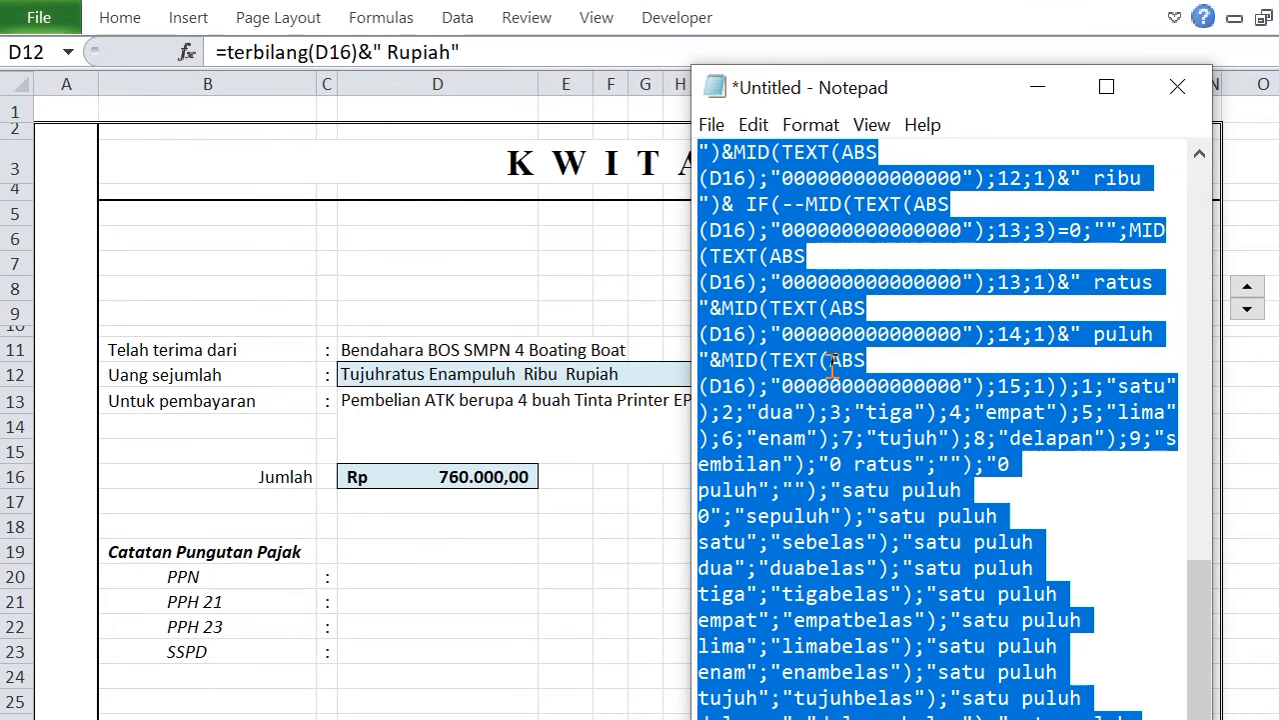
{"action": "left_click", "coordinate": [1037, 87]}
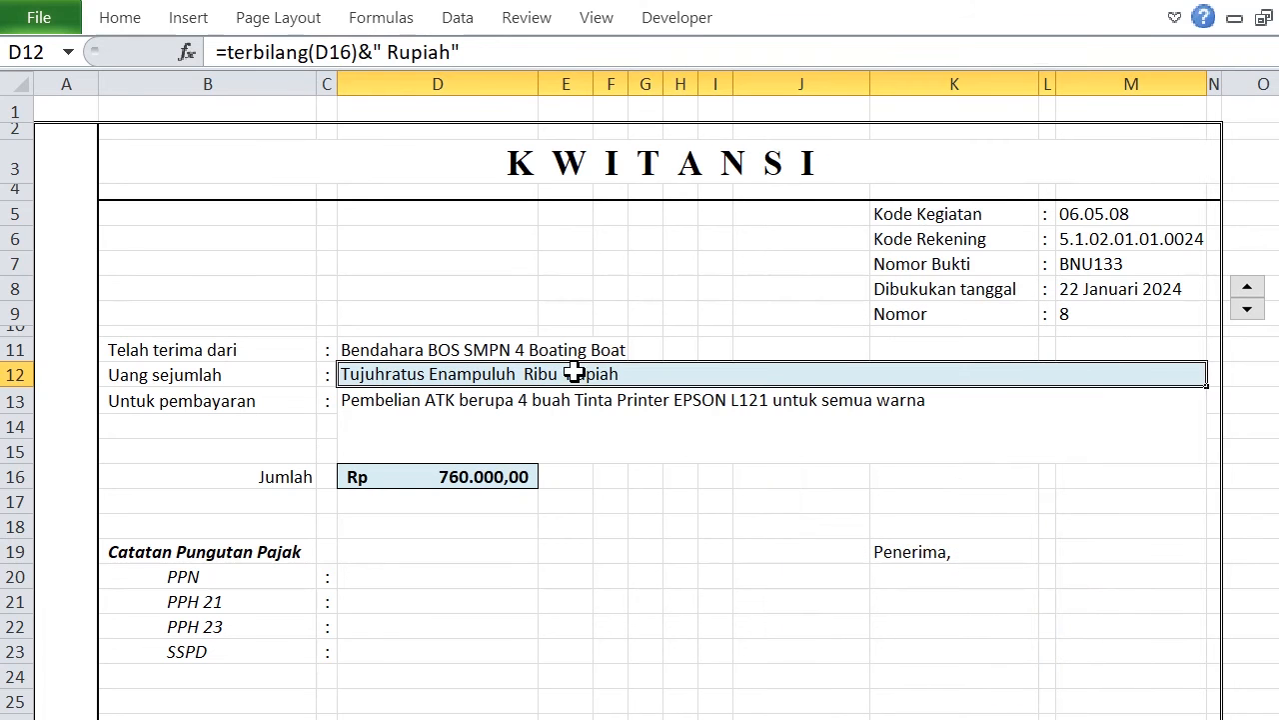
Replace the Uang sejumlah formula in D12 with the copied PROPER/SUBSTITUTE formula ending in " Rupiah".
{"action": "triple_click", "coordinate": [483, 49]}
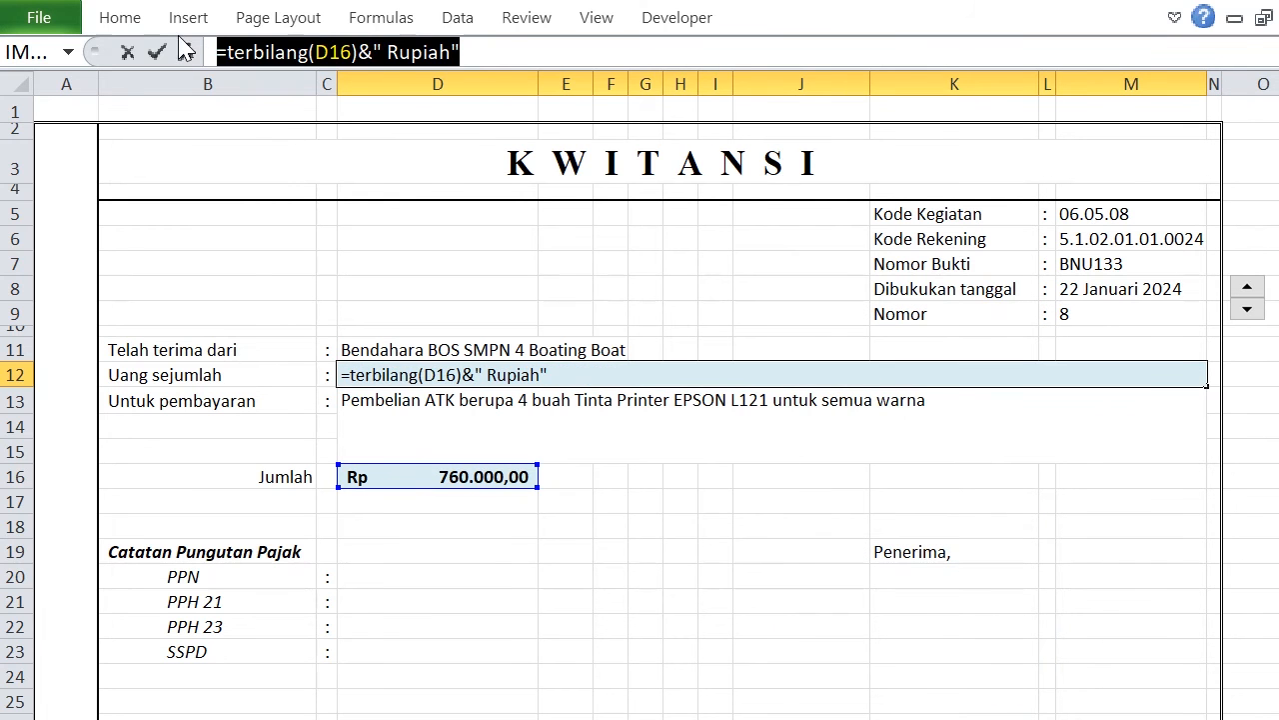
{"action": "key", "text": "ctrl+v"}
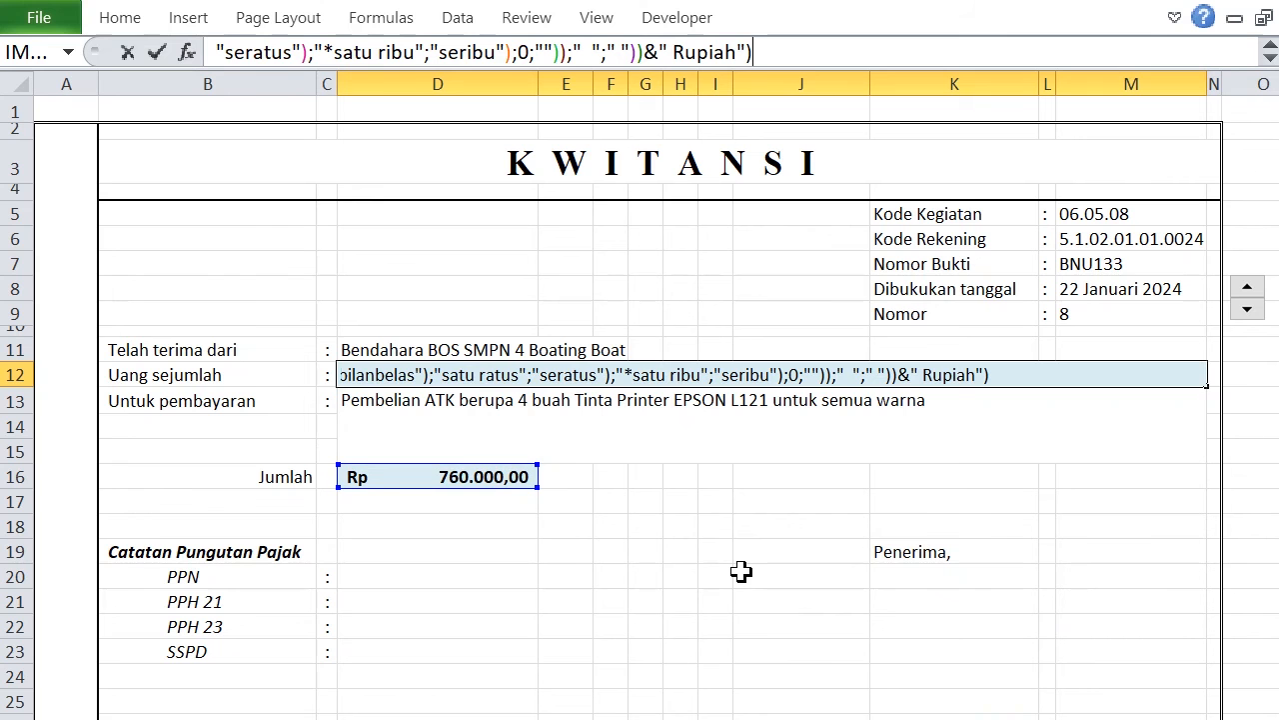
{"action": "key", "text": "Return"}
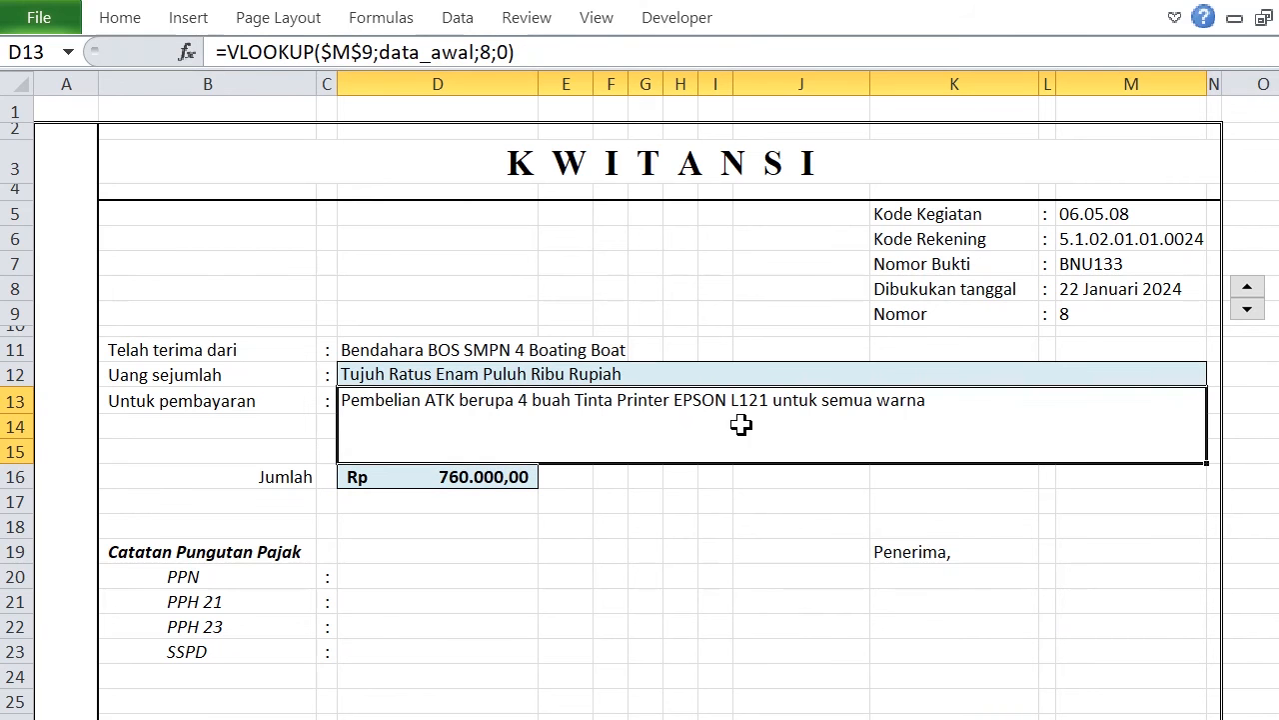
Step the Kwitansi back to Nomor 7 to test the new amount-in-words formula in D12.
{"action": "left_click", "coordinate": [649, 352]}
{"action": "left_click", "coordinate": [598, 368]}
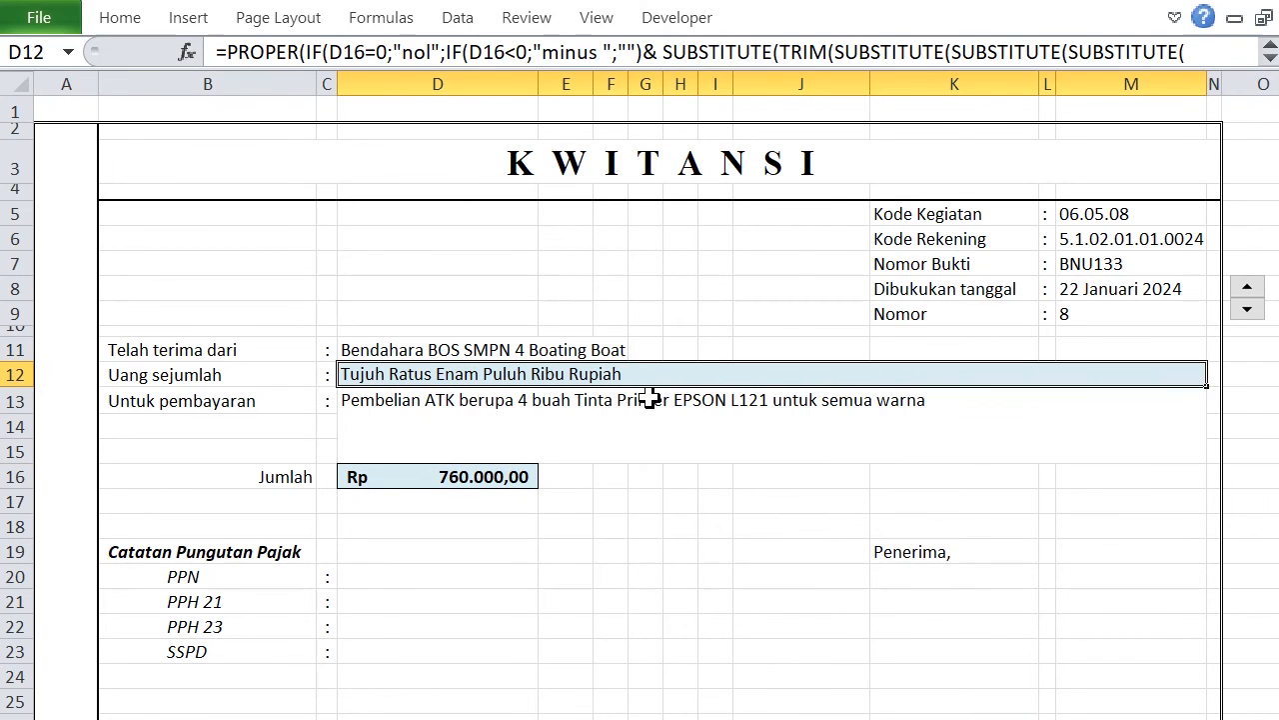
{"action": "left_click", "coordinate": [1247, 311]}
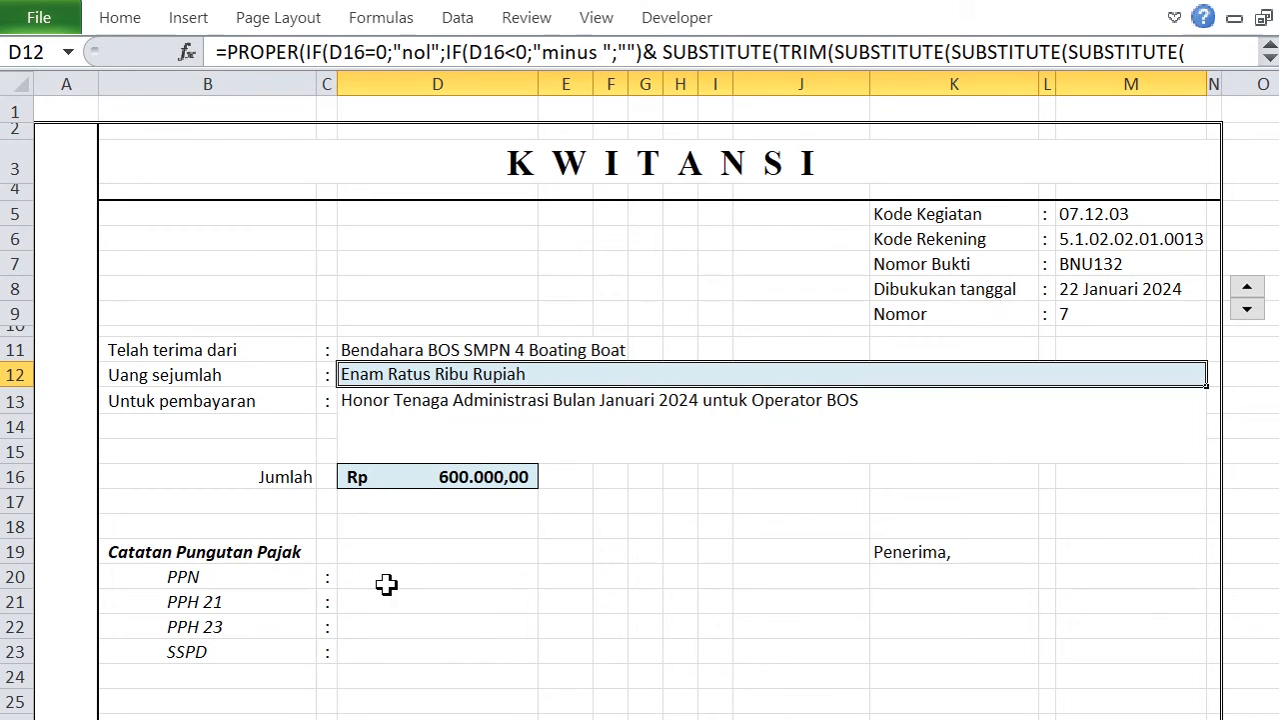
Start an INDEX formula in the PPN cell D20 with the absolute array 'Data Awal'!$K$4:$K$225.
{"action": "left_click", "coordinate": [422, 585]}
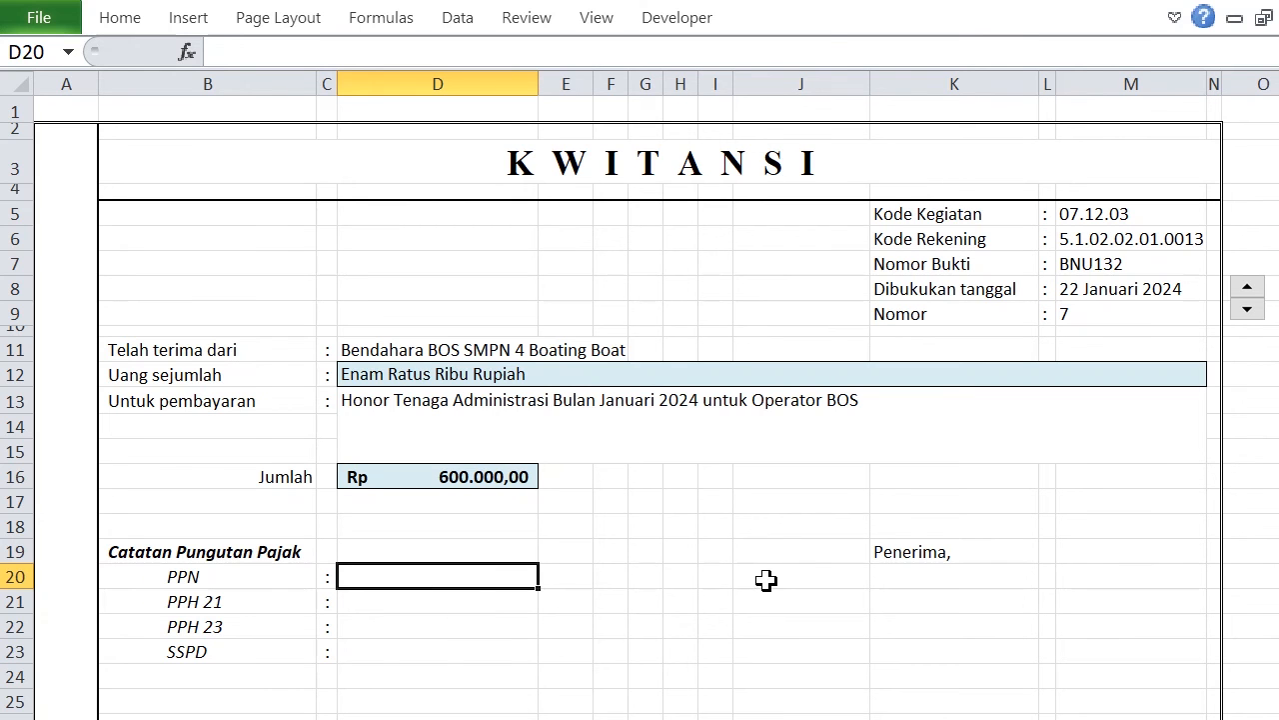
{"action": "type", "text": "="}
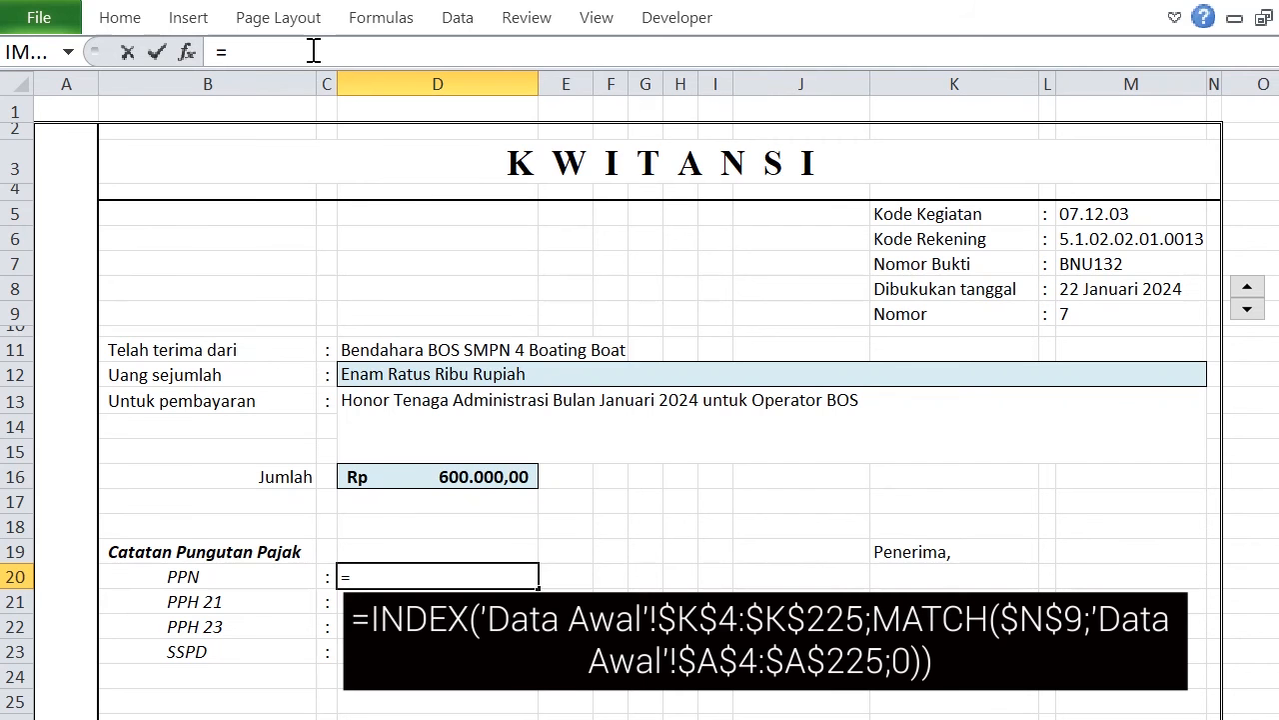
{"action": "type", "text": "INDE"}
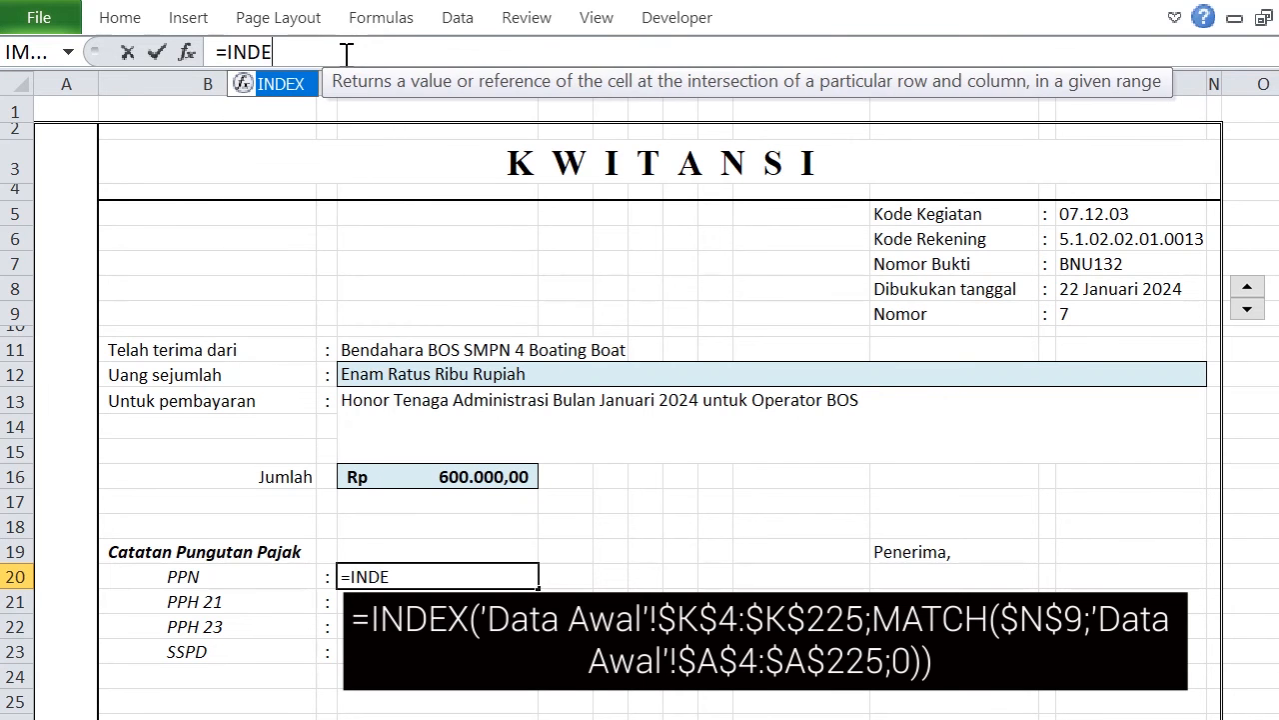
{"action": "type", "text": "X("}
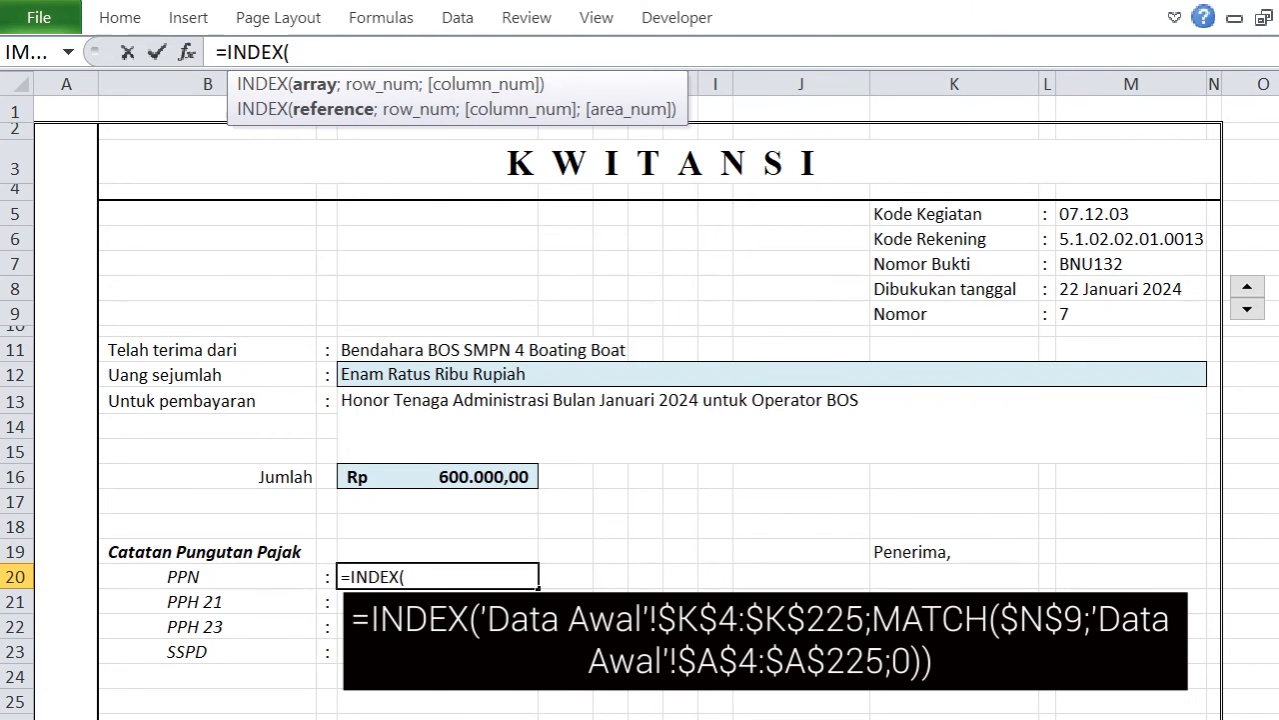
{"action": "key", "text": "ctrl+Page_Up"}
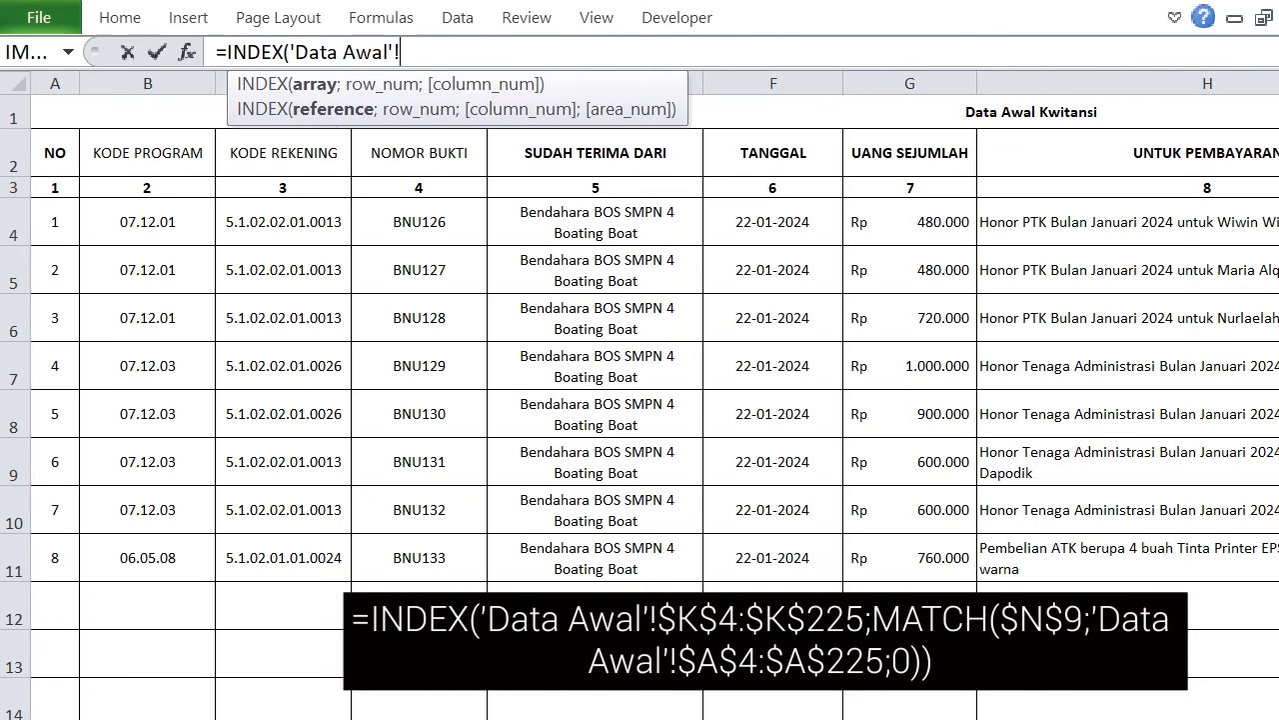
{"action": "scroll", "coordinate": [640, 400], "scroll_direction": "right", "scroll_amount": 3}
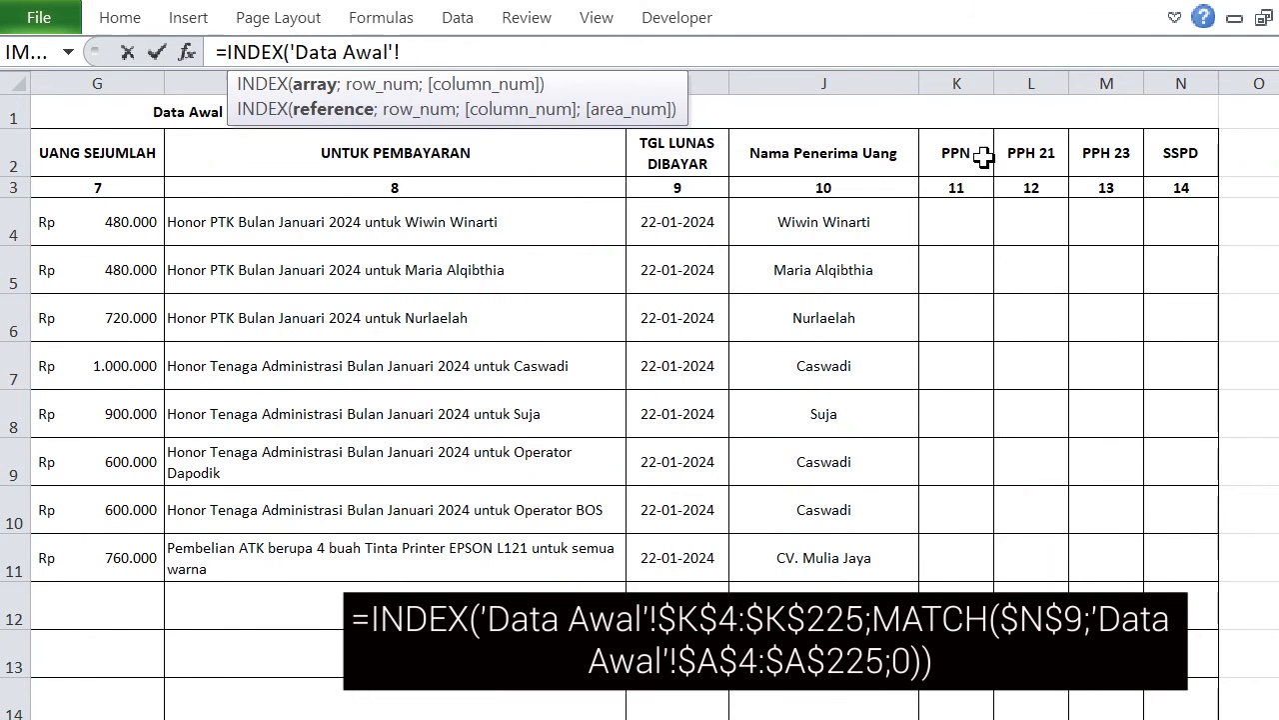
{"action": "left_click_drag", "start_coordinate": [963, 222], "coordinate": [969, 716]}
{"action": "left_click_drag", "start_coordinate": [970, 634], "coordinate": [969, 609]}
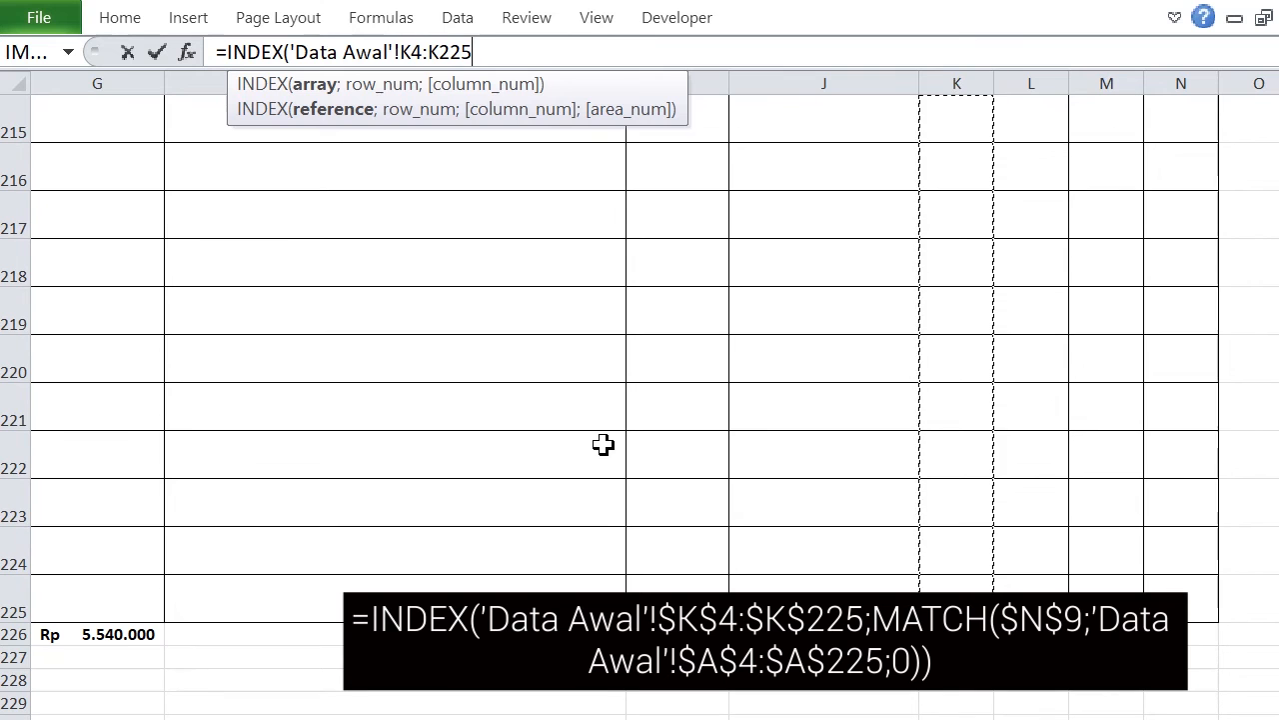
{"action": "key", "text": "F4"}
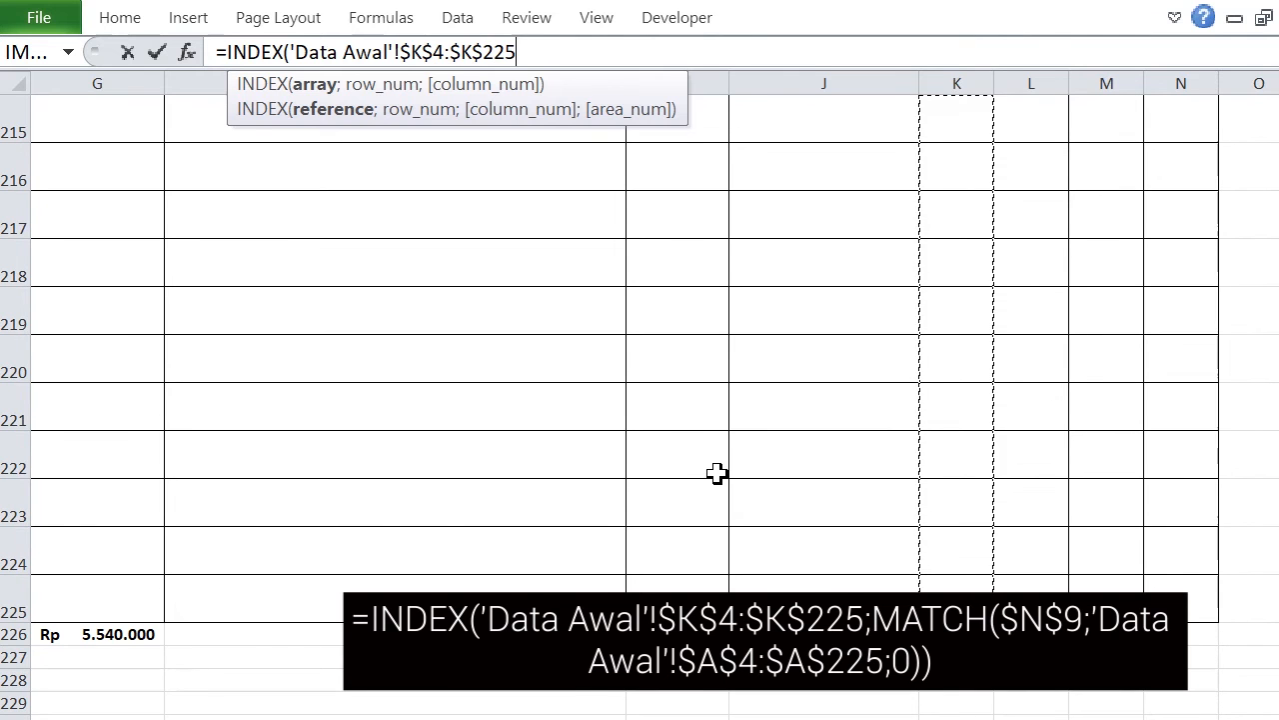
Add a MATCH function as the row number in the D20 formula, with $M$9 as lookup value without the sheet name.
{"action": "type", "text": ";"}
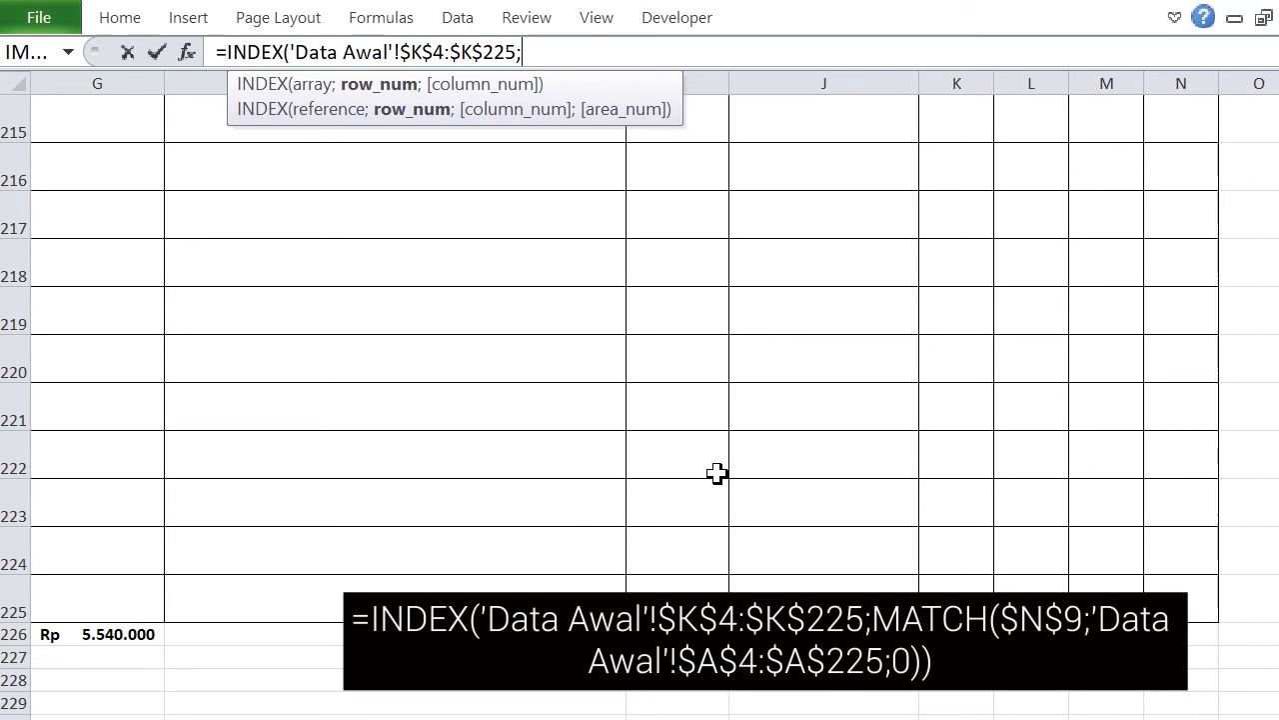
{"action": "type", "text": "MATCH("}
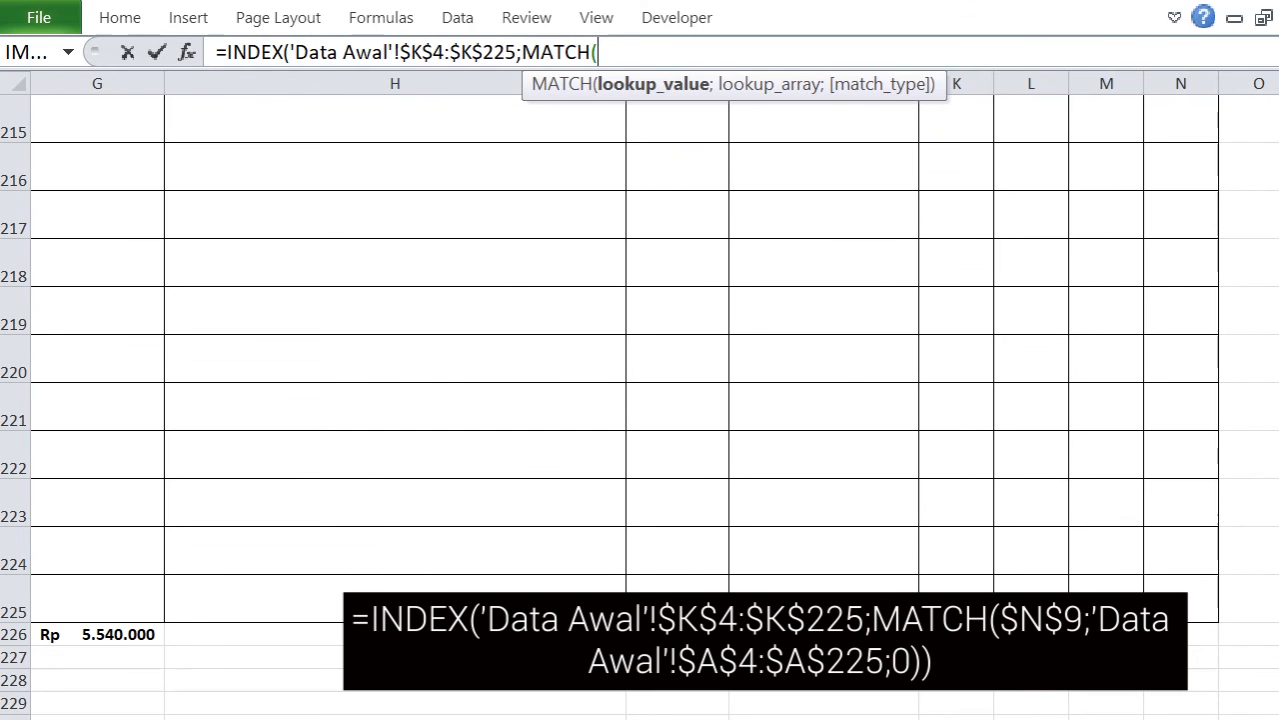
{"action": "key", "text": "ctrl+Page_Down"}
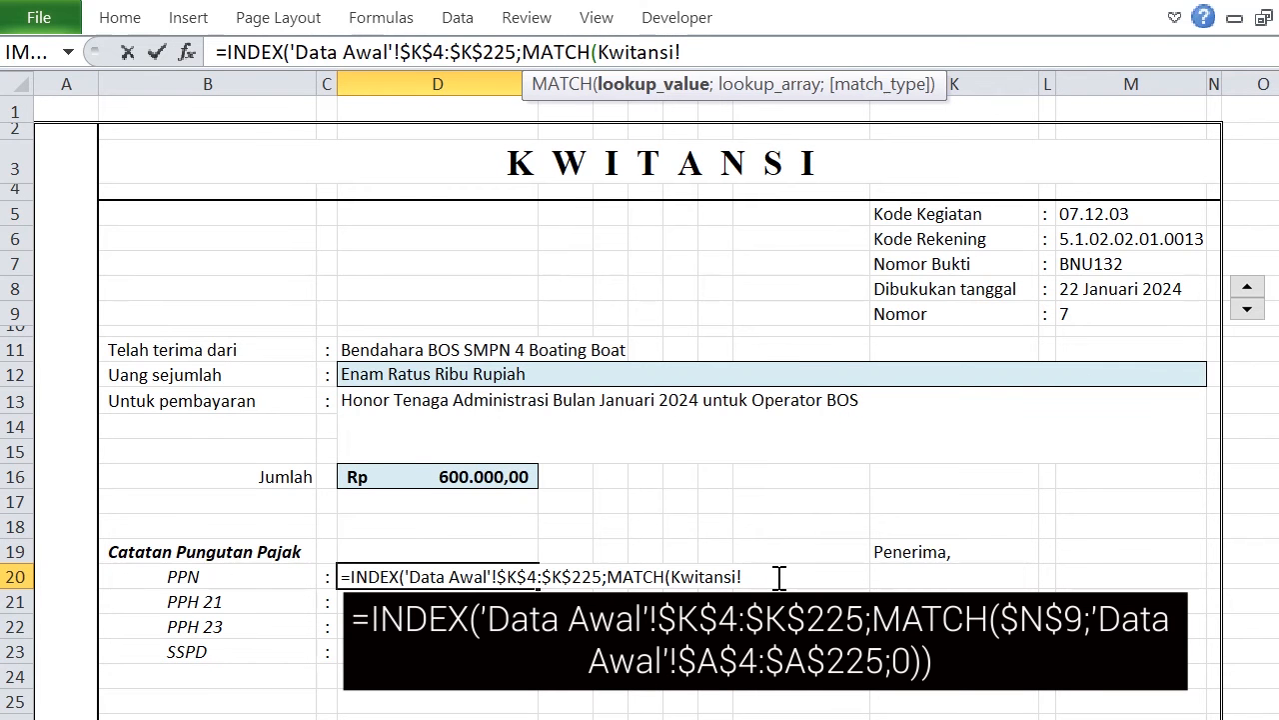
{"action": "left_click", "coordinate": [1091, 305]}
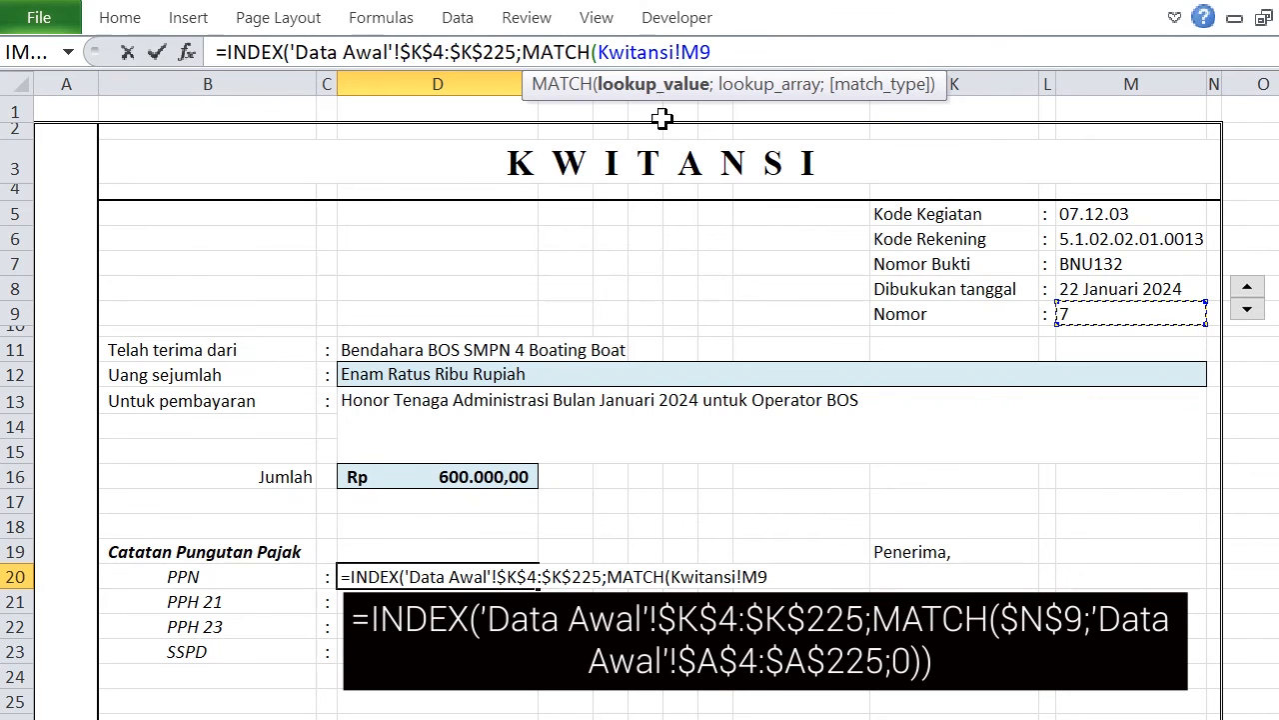
{"action": "left_click", "coordinate": [599, 52]}
{"action": "key", "text": "Delete"}
{"action": "key", "text": "Delete"}
{"action": "key", "text": "Delete"}
{"action": "key", "text": "Delete"}
{"action": "key", "text": "Delete"}
{"action": "key", "text": "Delete"}
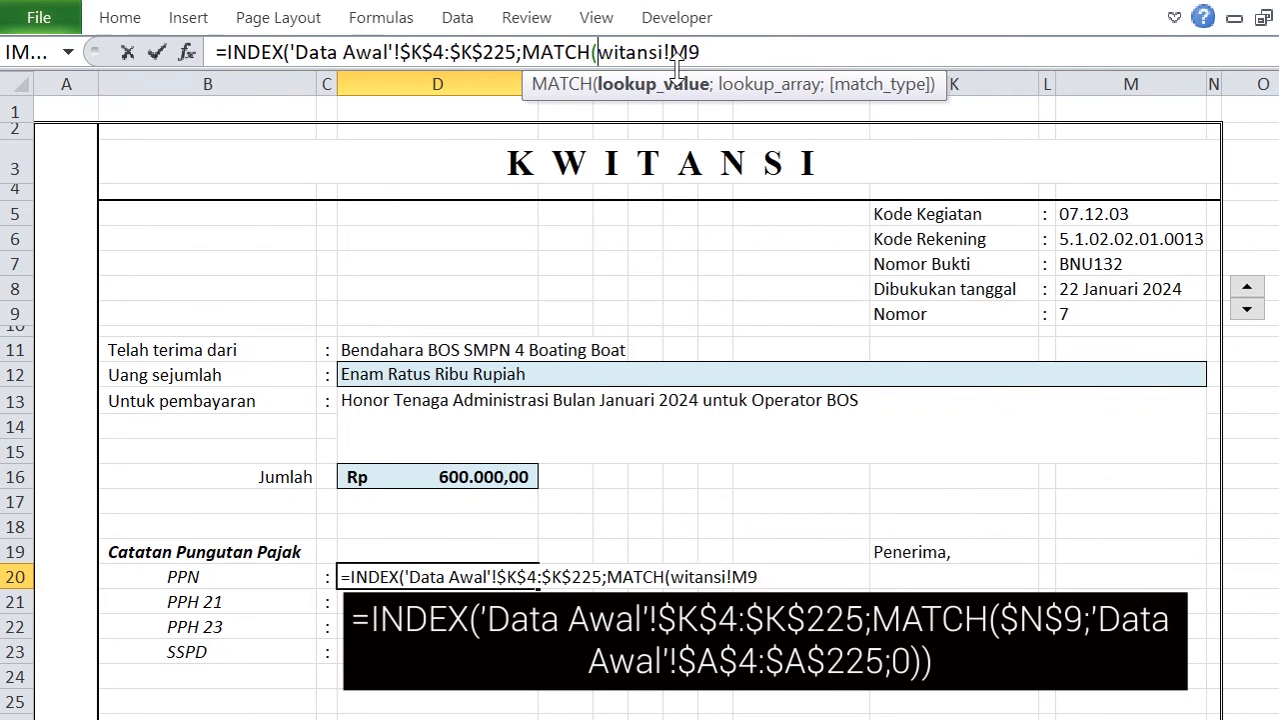
{"action": "key", "text": "Delete"}
{"action": "key", "text": "Delete"}
{"action": "key", "text": "Delete"}
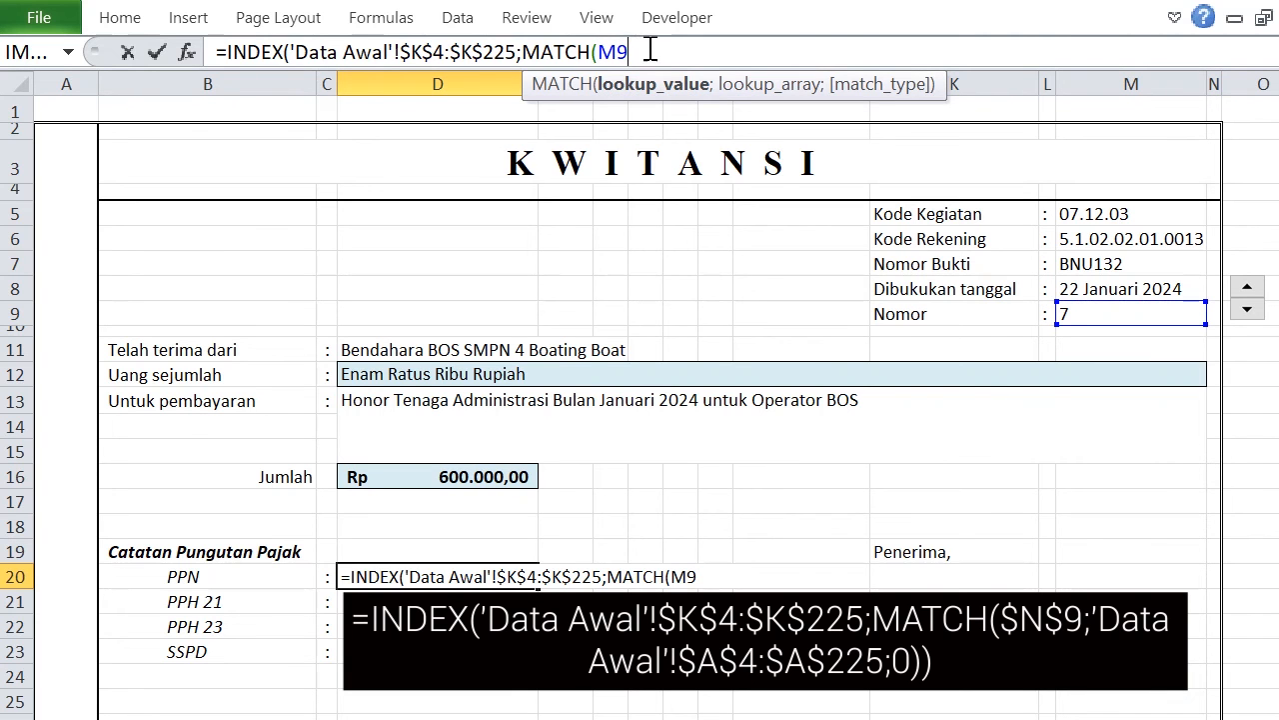
{"action": "key", "text": "F4"}
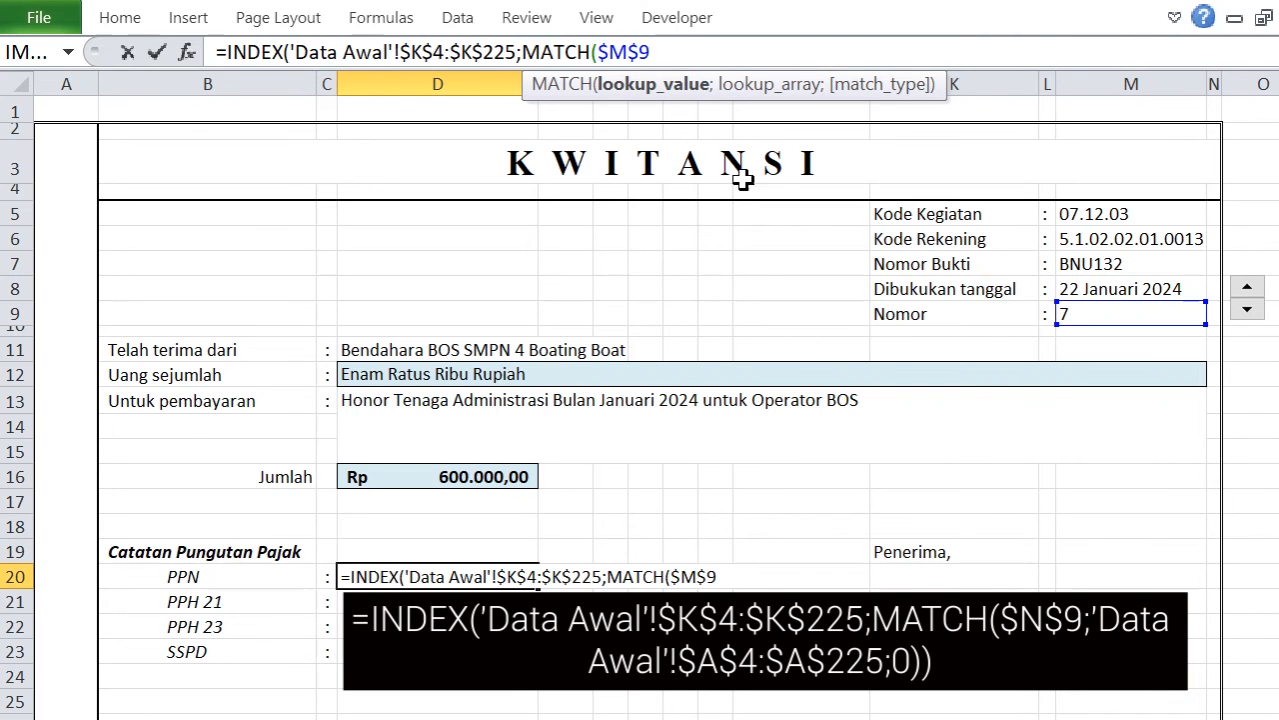
Complete the D20 formula with lookup array 'Data Awal'!$A$4:$A$225 and match type 0.
{"action": "type", "text": ";"}
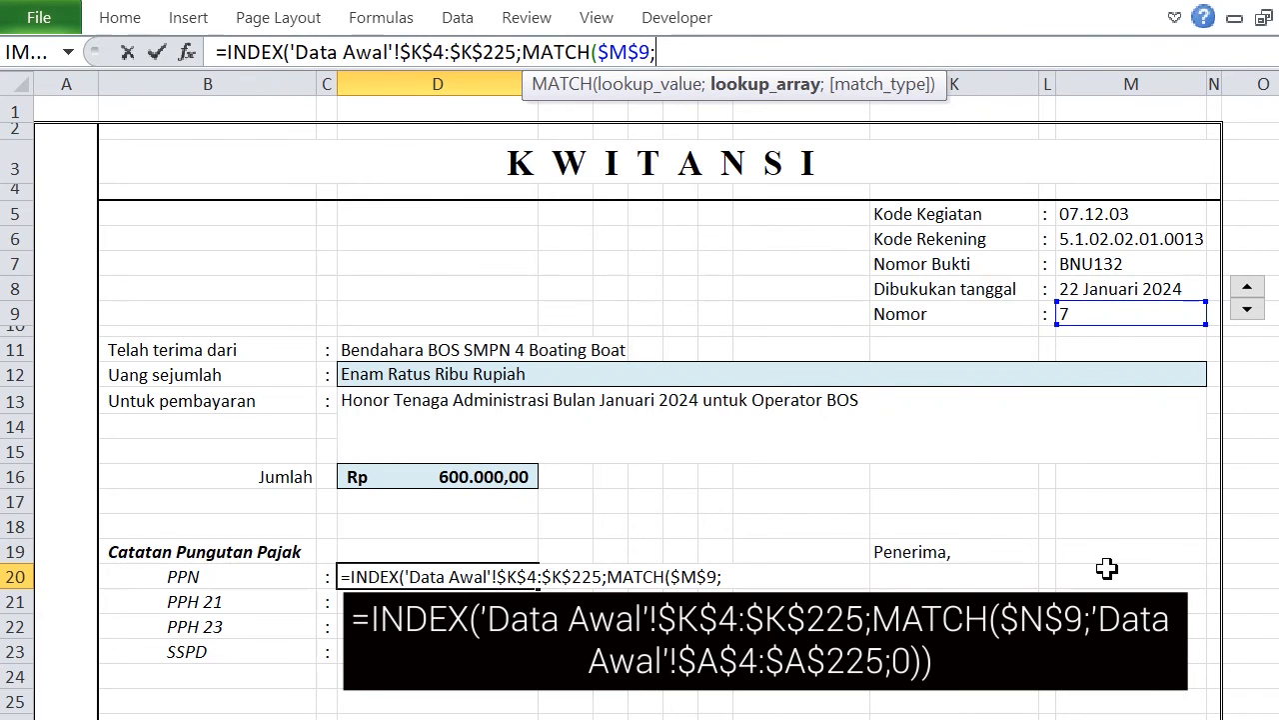
{"action": "left_click", "coordinate": [150, 718]}
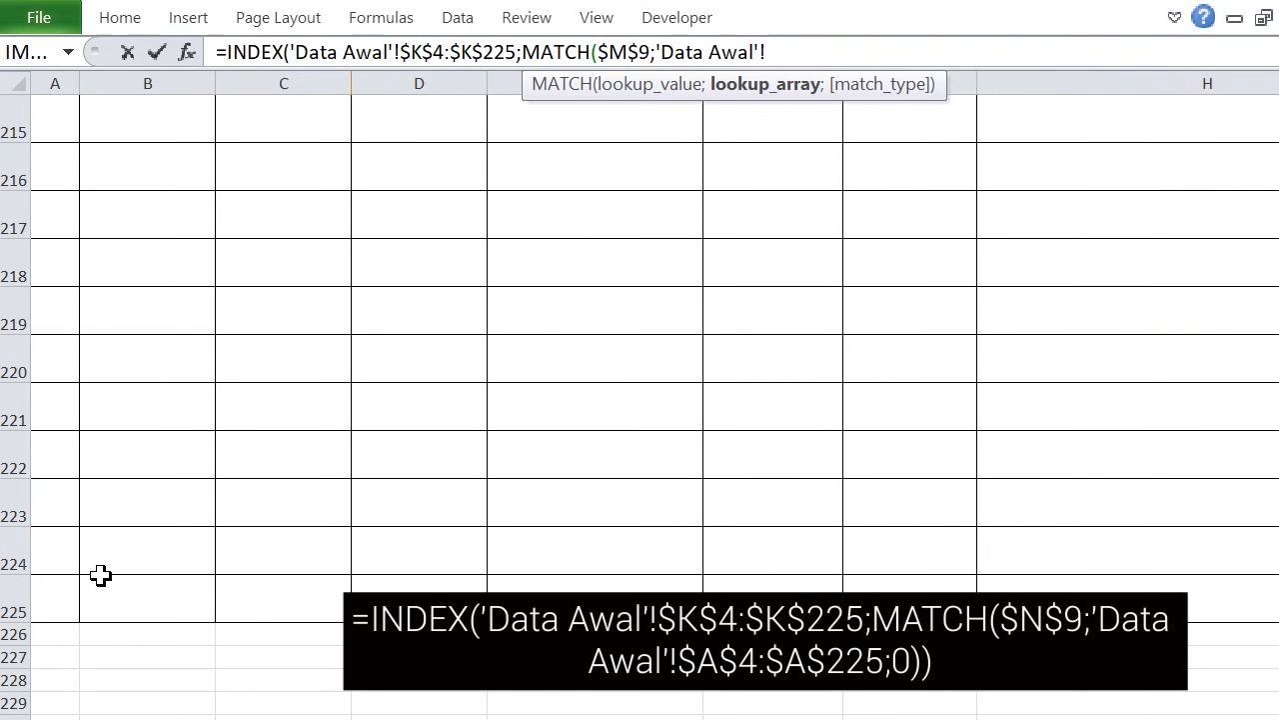
{"action": "left_click_drag", "start_coordinate": [55, 600], "coordinate": [42, 240]}
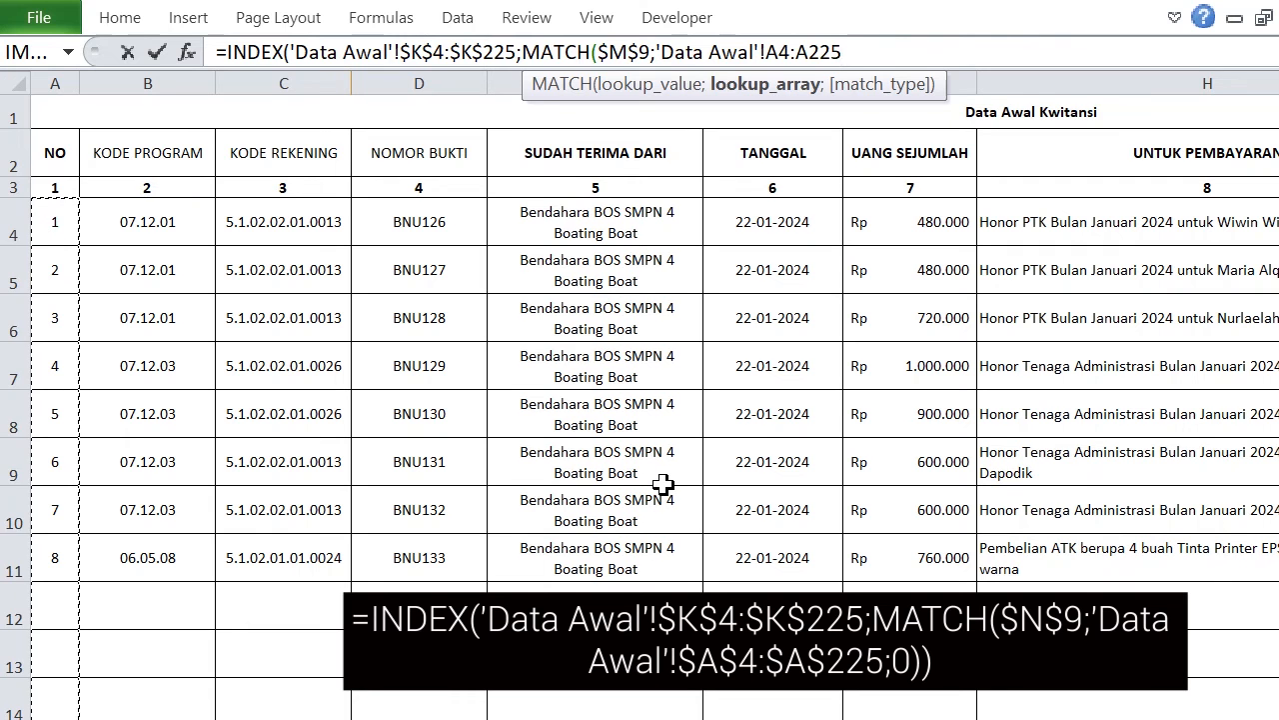
{"action": "key", "text": "F4"}
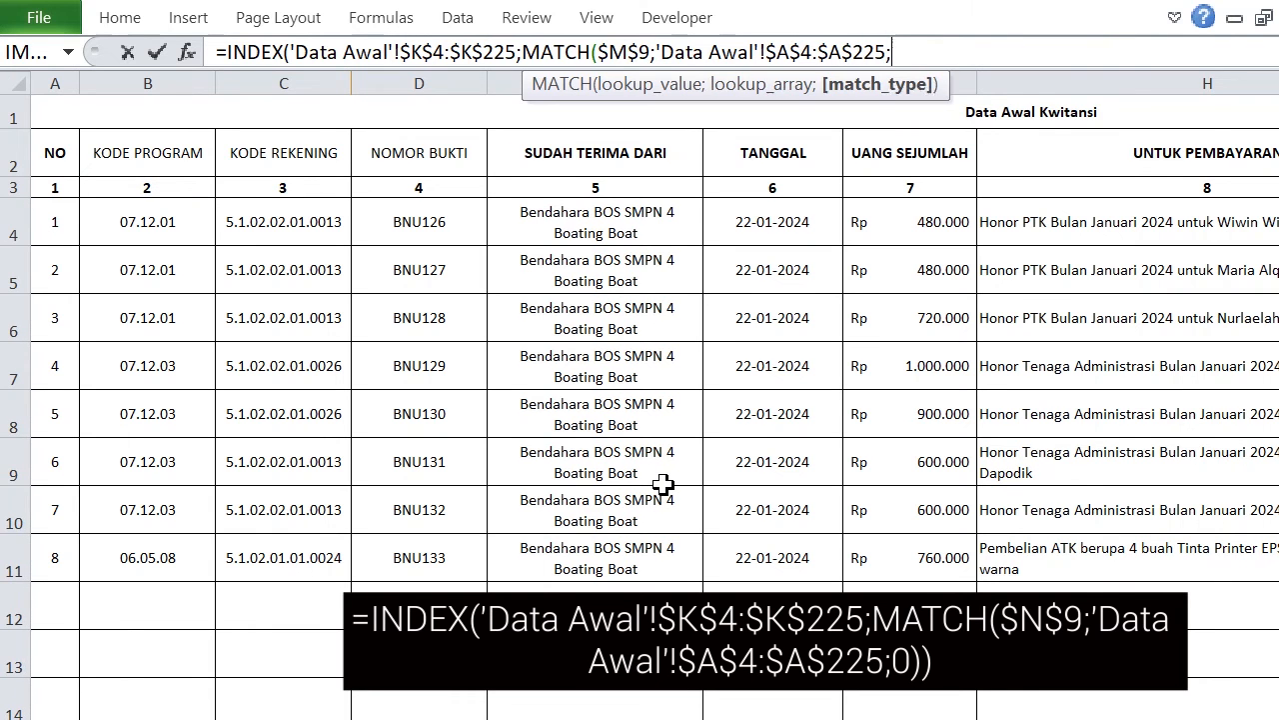
{"action": "type", "text": ";0))"}
{"action": "key", "text": "Return"}
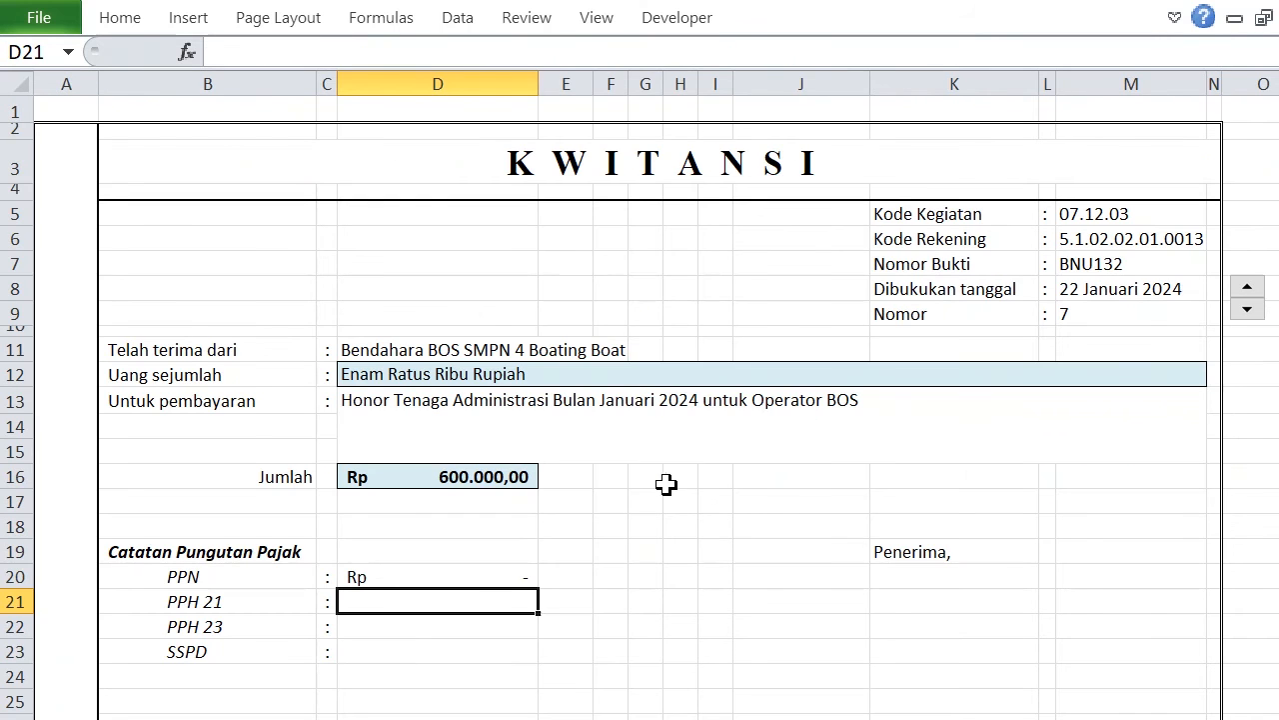
Copy the full text of the PPN formula in D20, leaving that formula unchanged.
{"action": "left_click", "coordinate": [383, 569]}
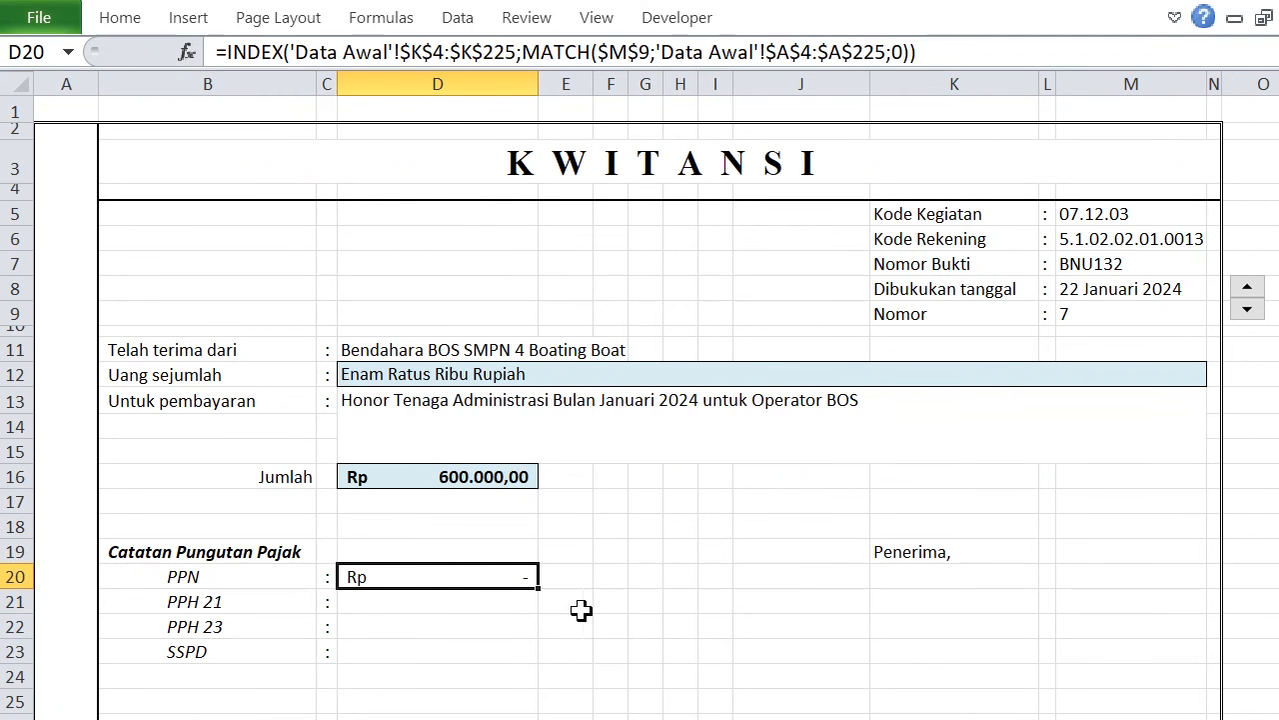
{"action": "left_click", "coordinate": [422, 52]}
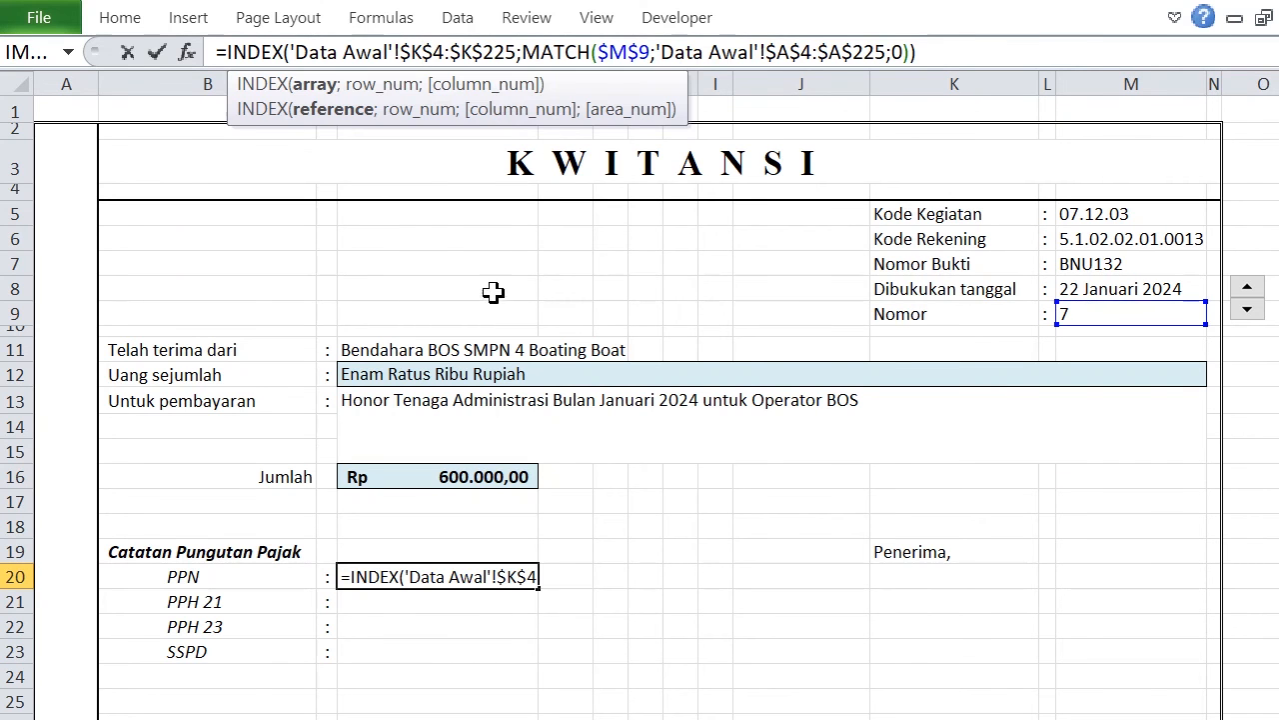
{"action": "left_click", "coordinate": [308, 51]}
{"action": "left_click", "coordinate": [127, 52]}
{"action": "left_click_drag", "start_coordinate": [982, 50], "coordinate": [118, 61]}
{"action": "key", "text": "ctrl+c"}
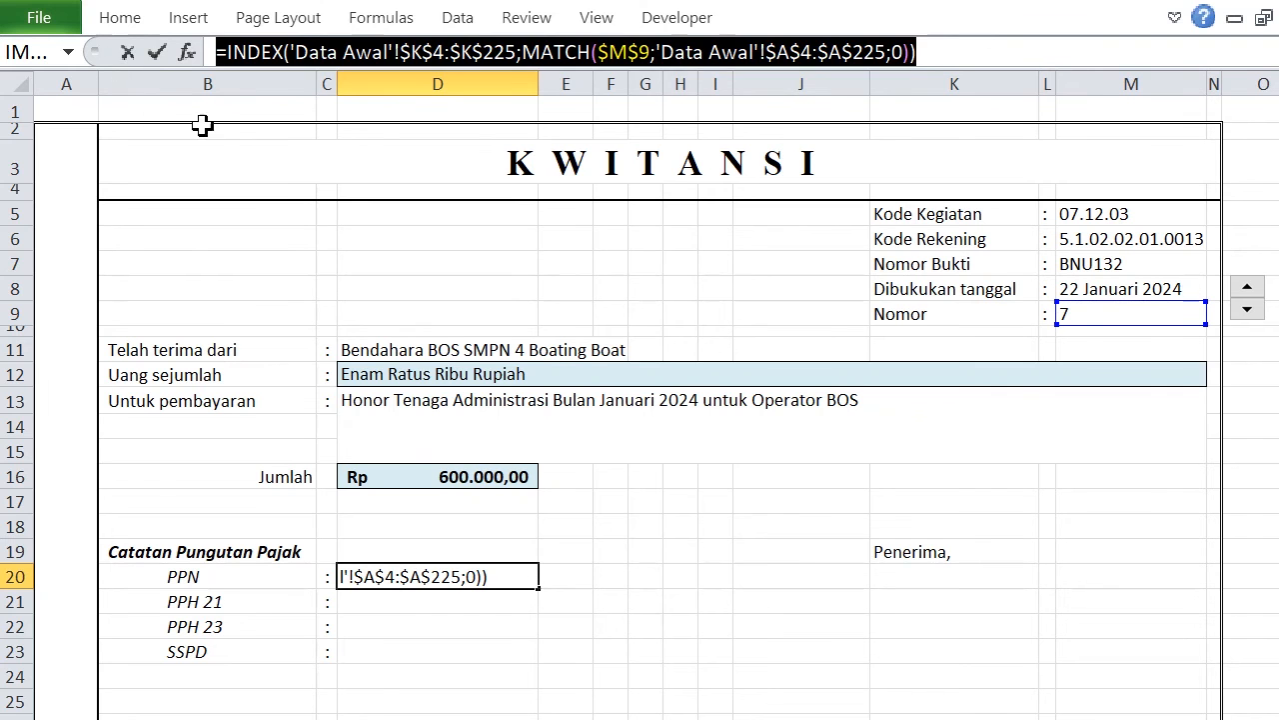
{"action": "left_click", "coordinate": [157, 55]}
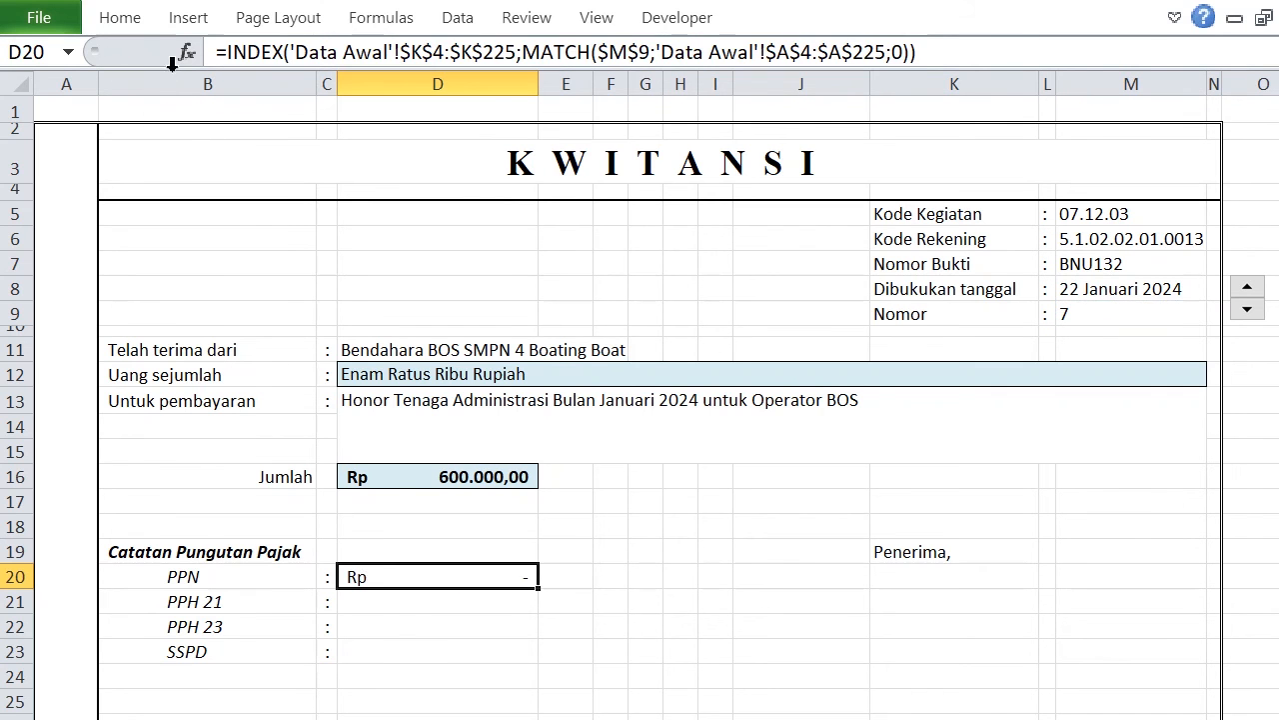
Paste the copied formula text into D21, D22 and D23 for PPH 21, PPH 23 and SSPD.
{"action": "left_click", "coordinate": [408, 605]}
{"action": "left_click", "coordinate": [498, 46]}
{"action": "key", "text": "ctrl+v"}
{"action": "key", "text": "Return"}
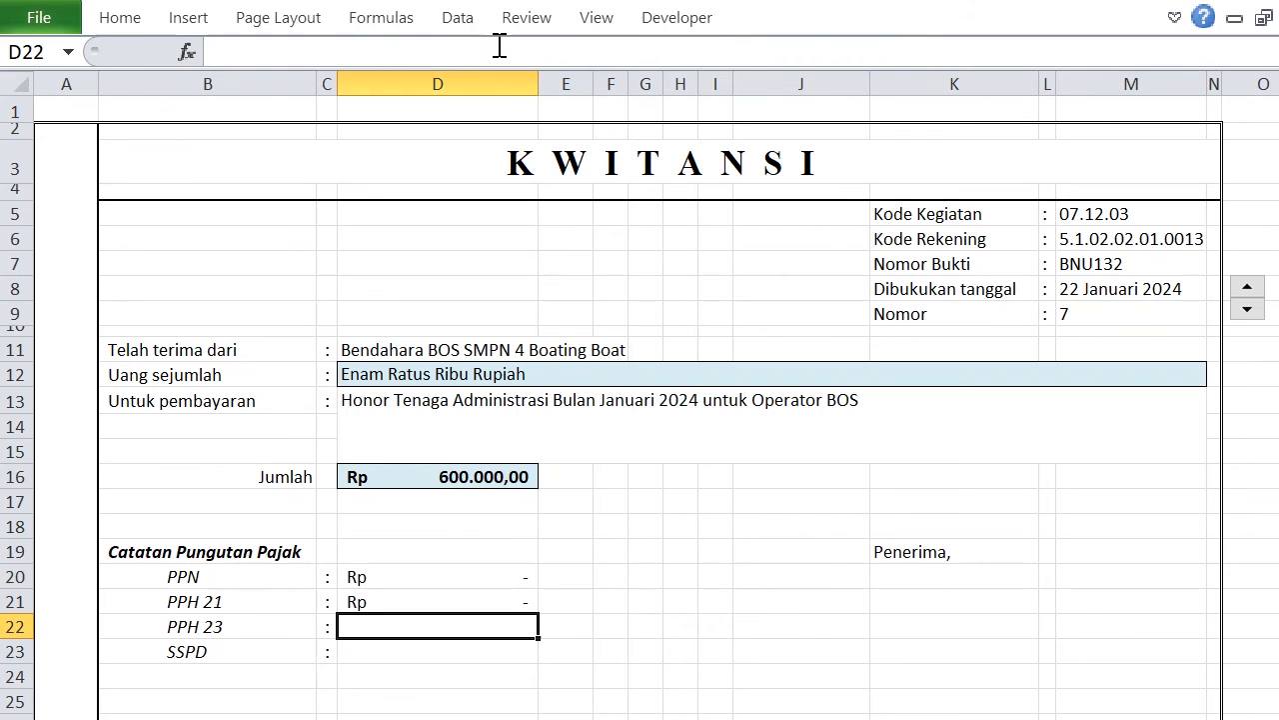
{"action": "left_click", "coordinate": [474, 48]}
{"action": "key", "text": "ctrl+v"}
{"action": "key", "text": "Return"}
{"action": "left_click", "coordinate": [473, 48]}
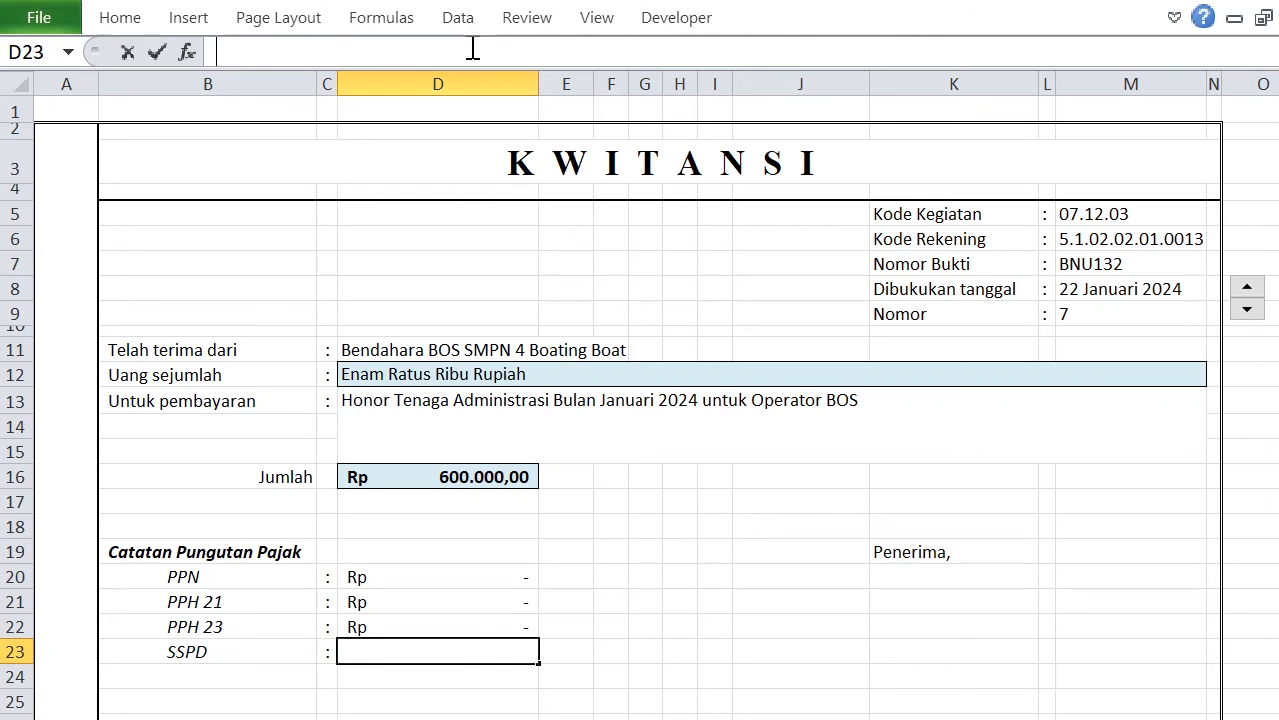
{"action": "key", "text": "ctrl+v"}
{"action": "key", "text": "Return"}
{"action": "left_click", "coordinate": [645, 500]}
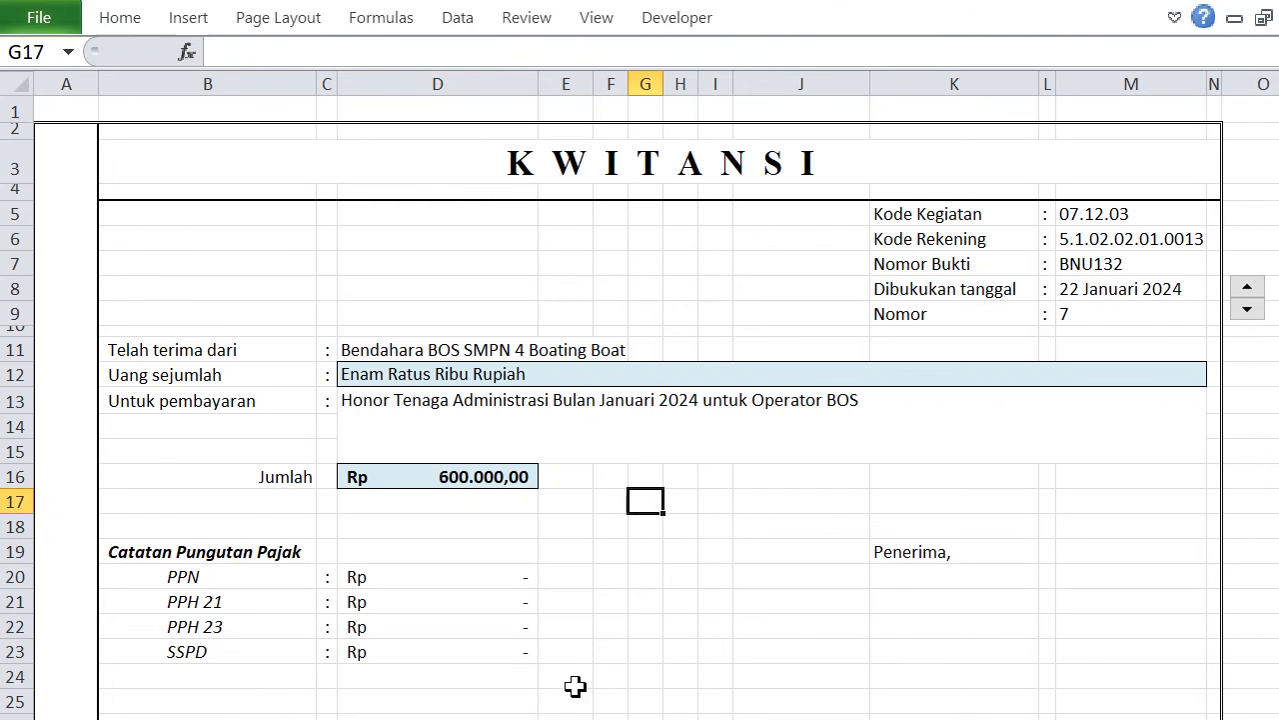
Check the tax columns in Data Awal and change the INDEX array in the PPH 21 cell D21 to 'Data Awal'!$L$4:$L$225.
{"action": "key", "text": "ctrl+Page_Up"}
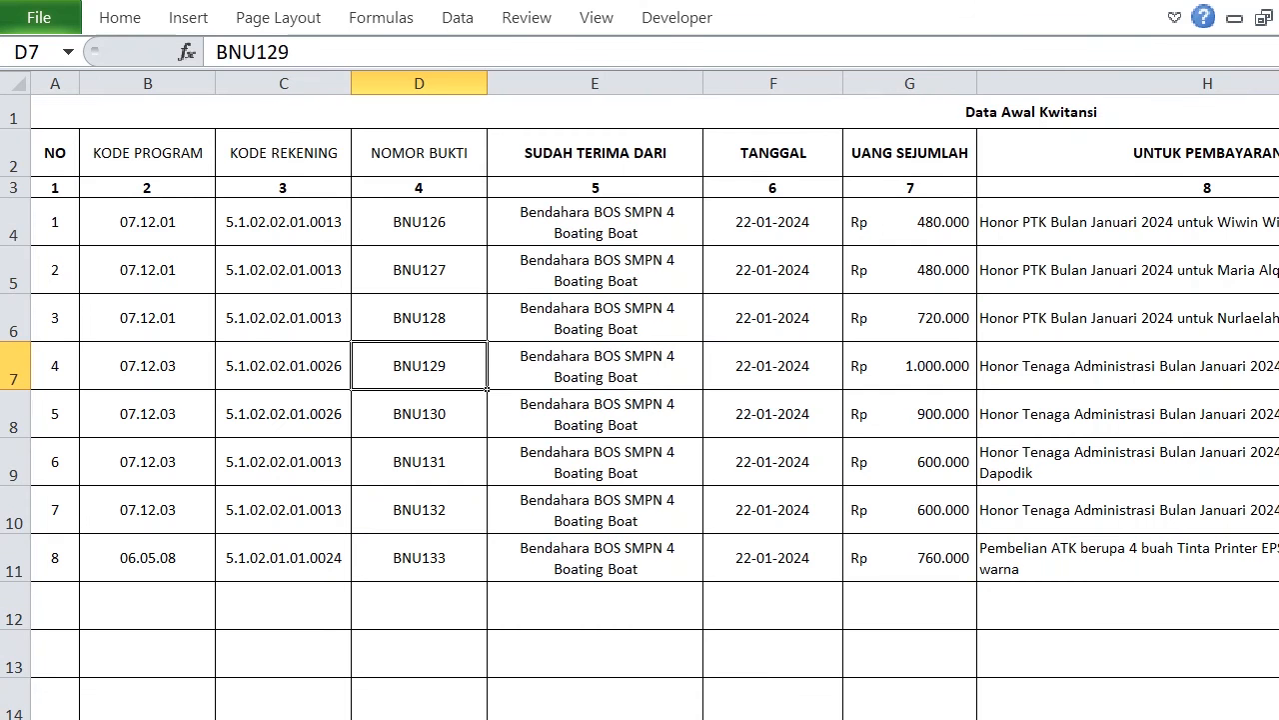
{"action": "scroll", "coordinate": [640, 400], "scroll_direction": "right", "scroll_amount": 5}
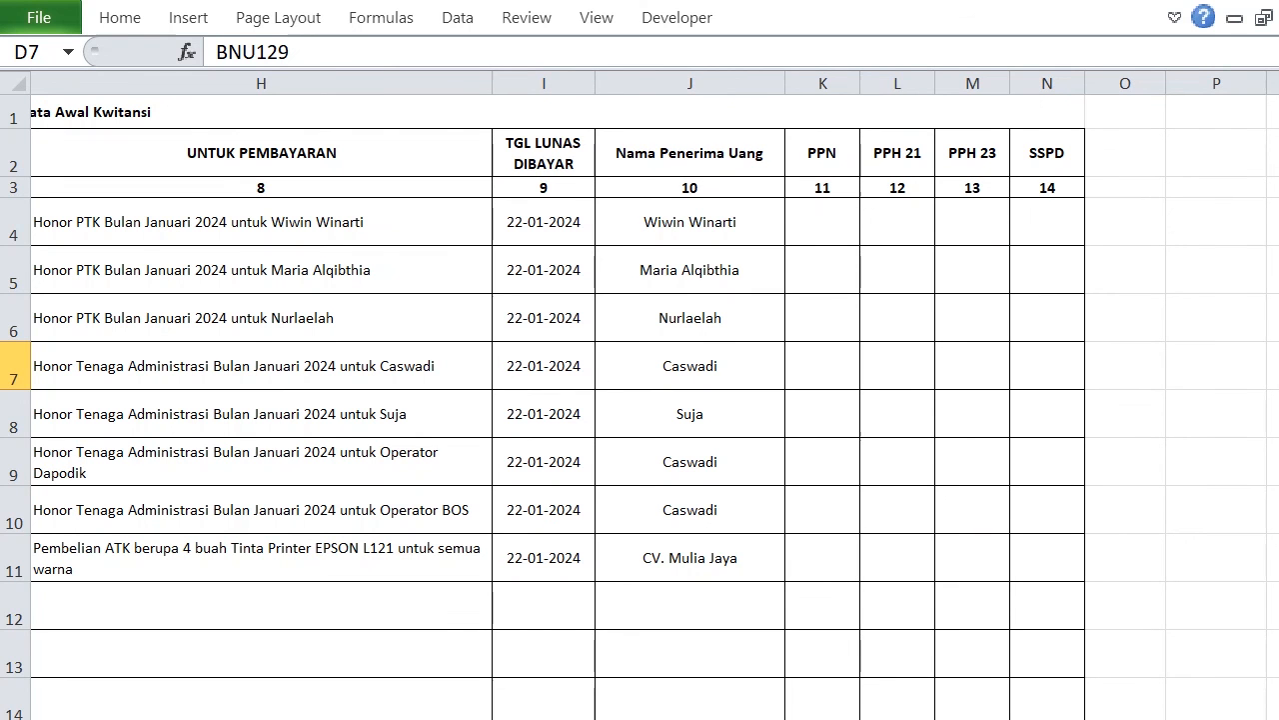
{"action": "key", "text": "ctrl+Page_Down"}
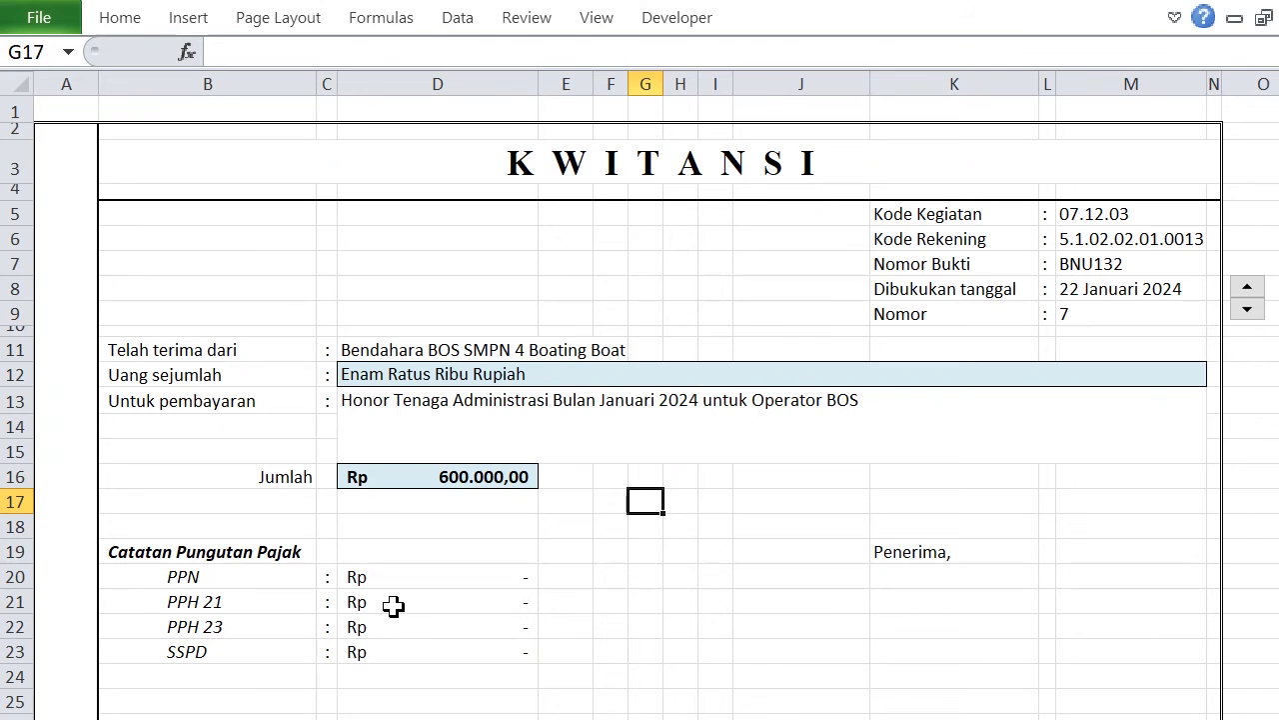
{"action": "left_click", "coordinate": [389, 603]}
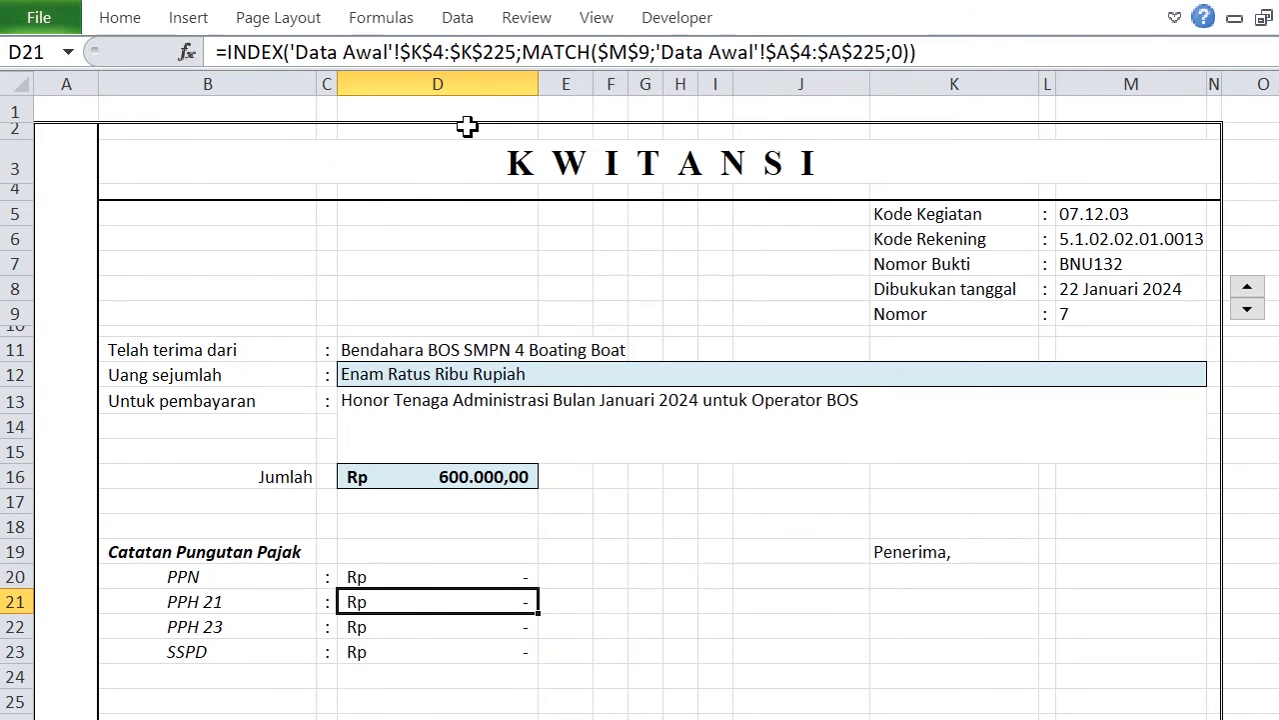
{"action": "left_click", "coordinate": [464, 51]}
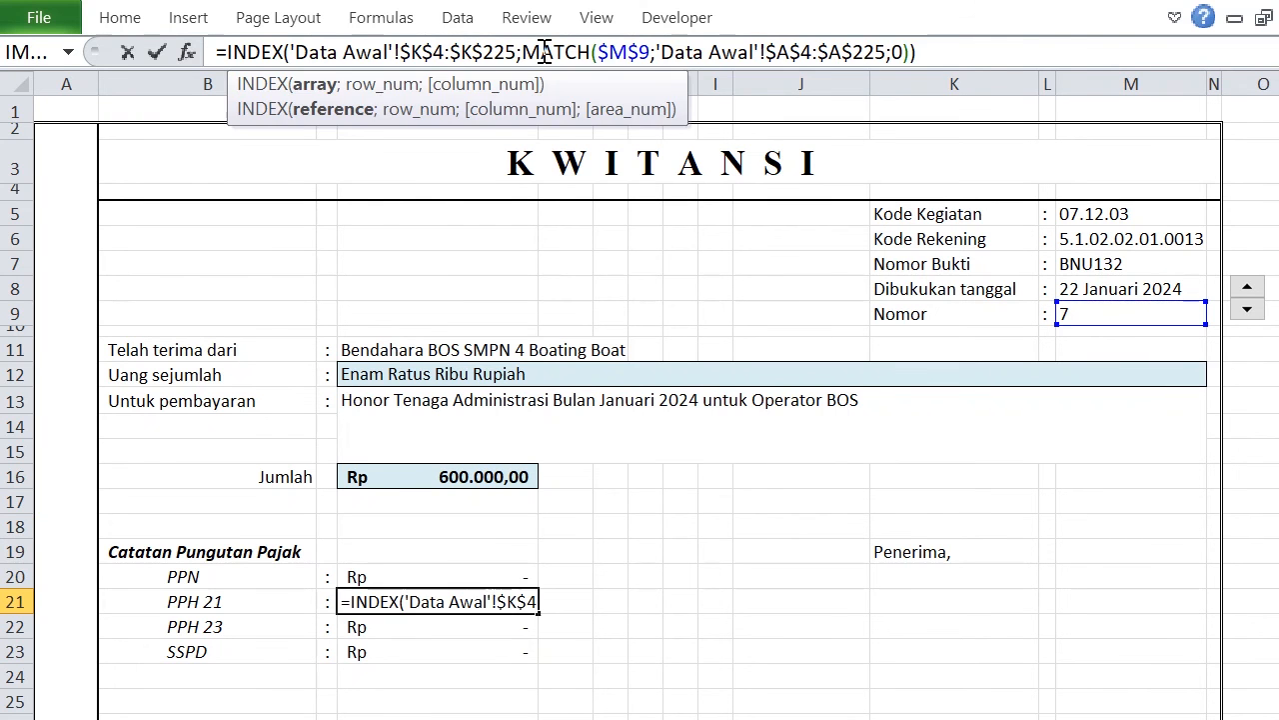
{"action": "key", "text": "Left"}
{"action": "key", "text": "Left"}
{"action": "key", "text": "Left"}
{"action": "key", "text": "Delete"}
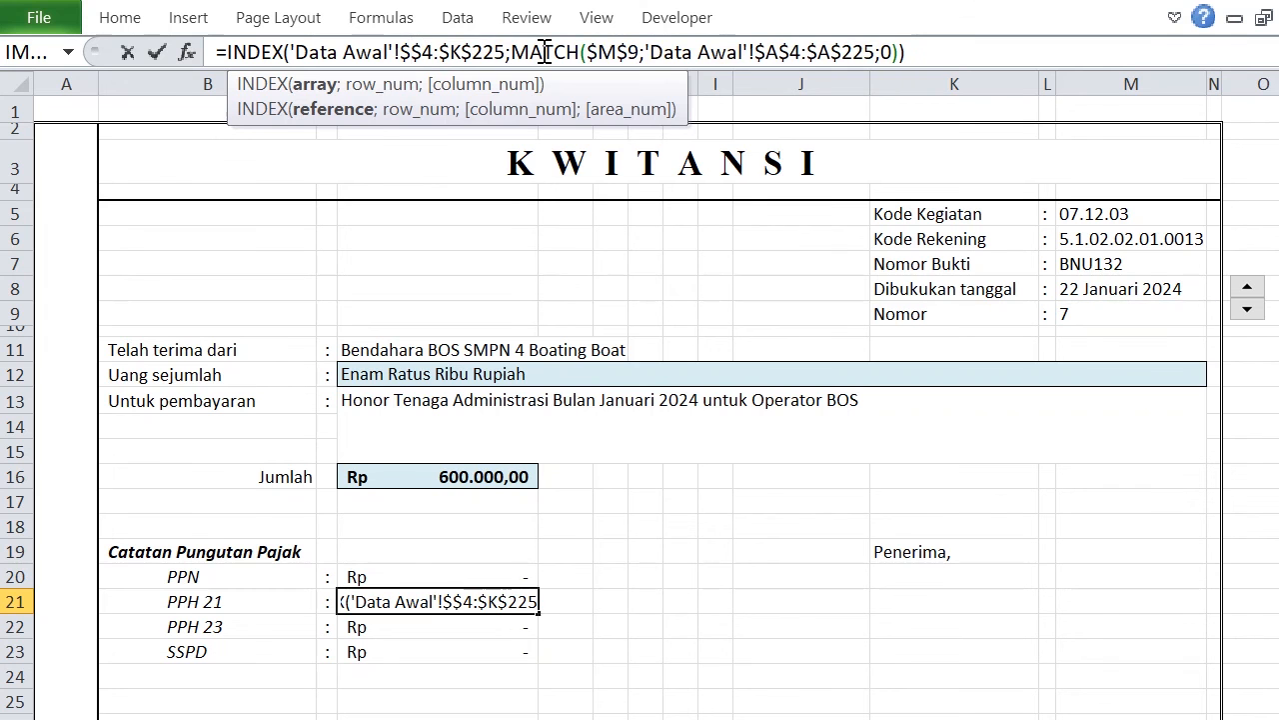
{"action": "type", "text": "L"}
{"action": "key", "text": "Delete"}
{"action": "type", "text": "L"}
{"action": "key", "text": "Return"}
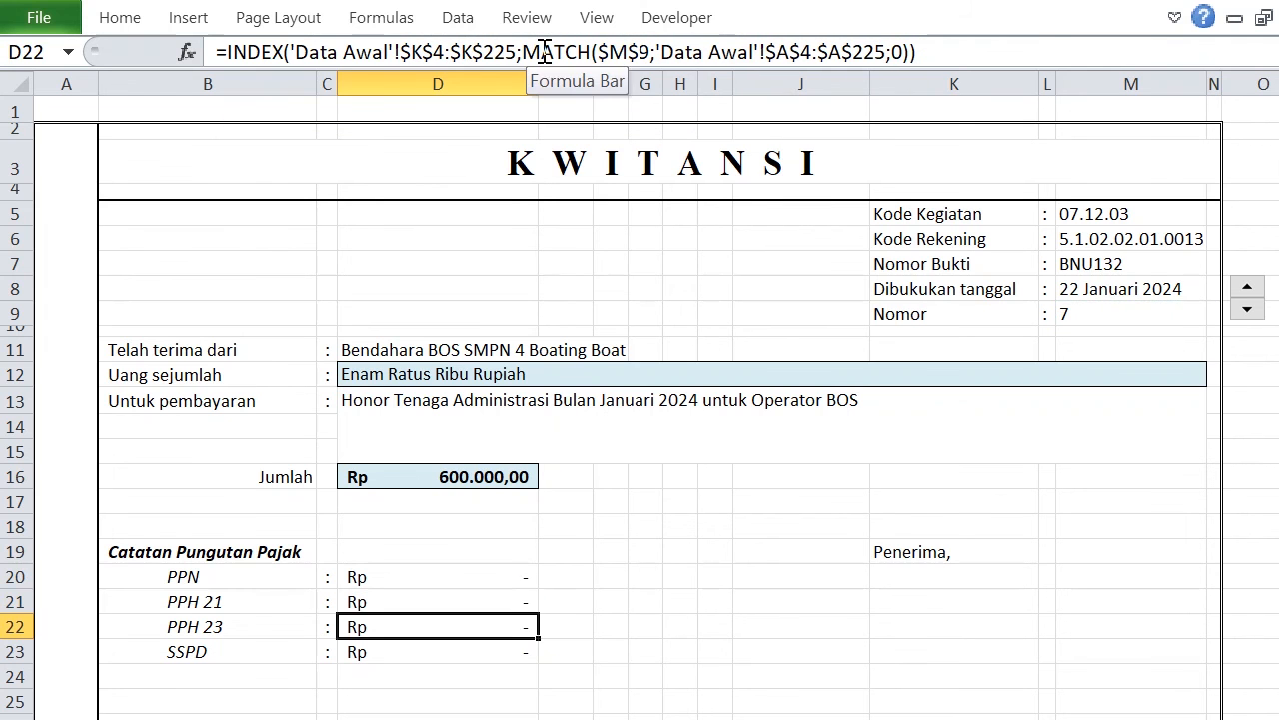
Change the INDEX array in the PPH 23 cell D22 to 'Data Awal'!$M$4:$M$225.
{"action": "left_click", "coordinate": [425, 62]}
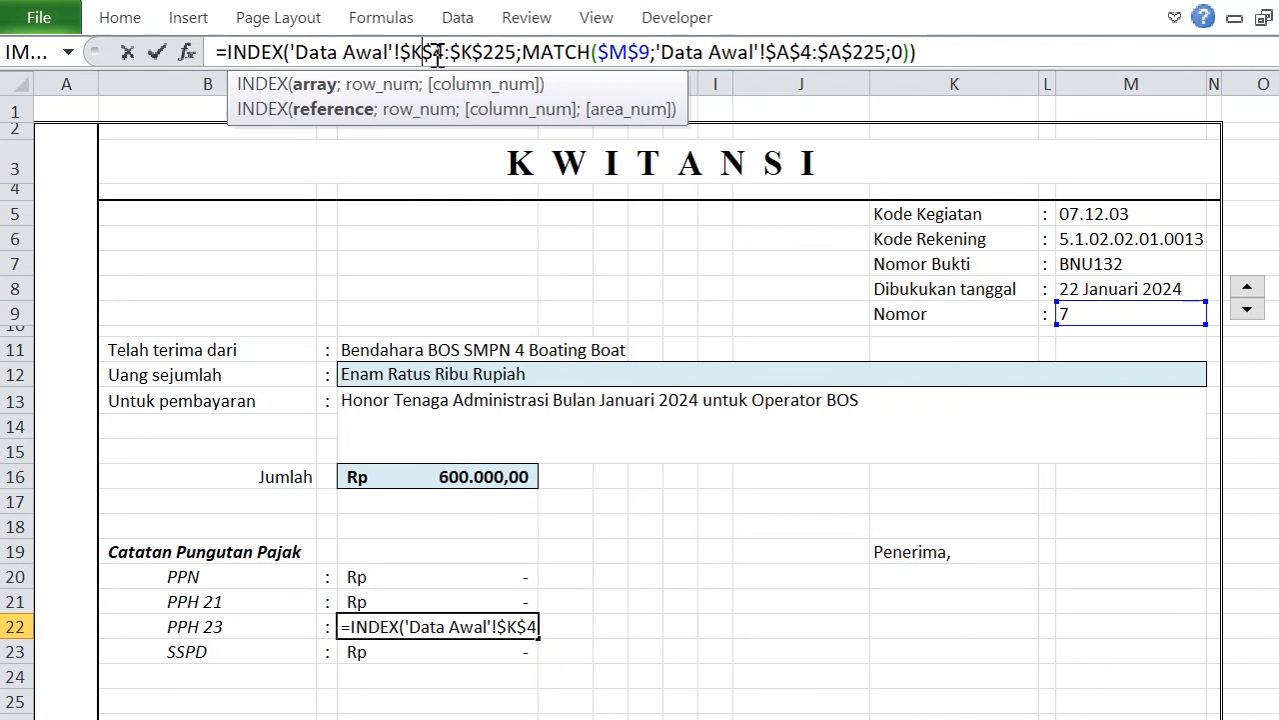
{"action": "key", "text": "Delete"}
{"action": "type", "text": "M"}
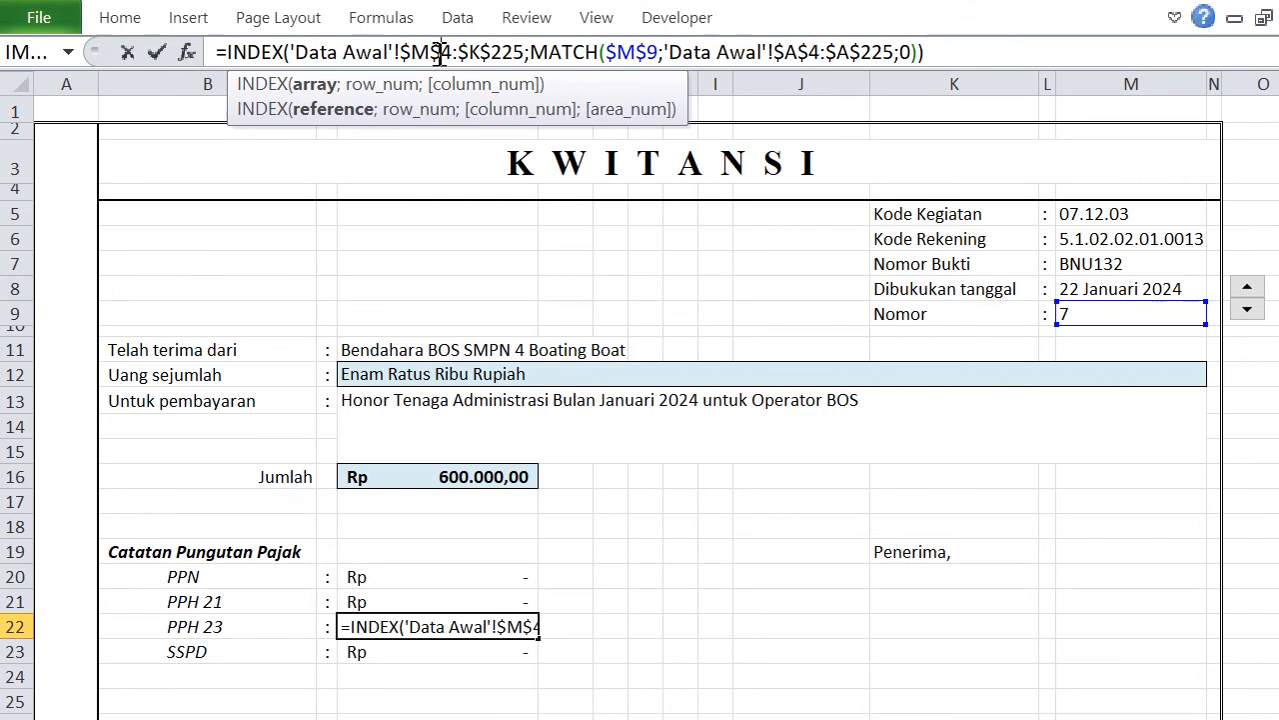
{"action": "key", "text": "Right"}
{"action": "key", "text": "BackSpace"}
{"action": "type", "text": "K"}
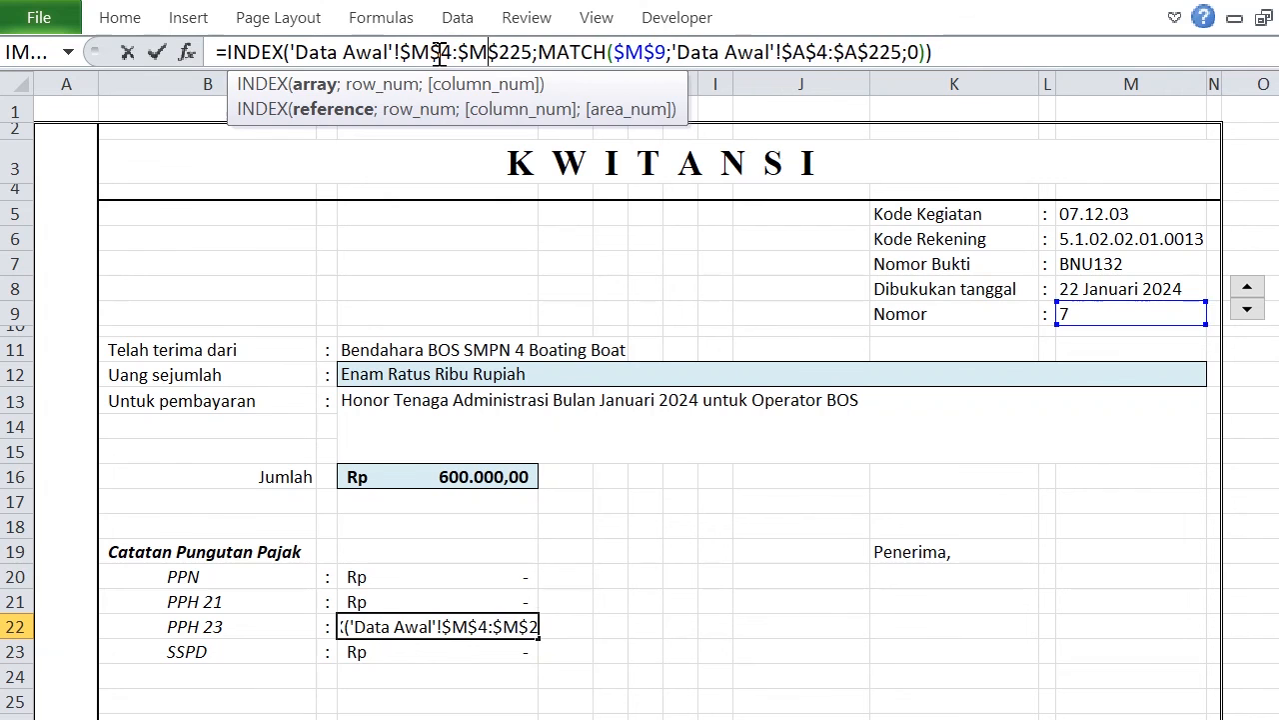
{"action": "key", "text": "Return"}
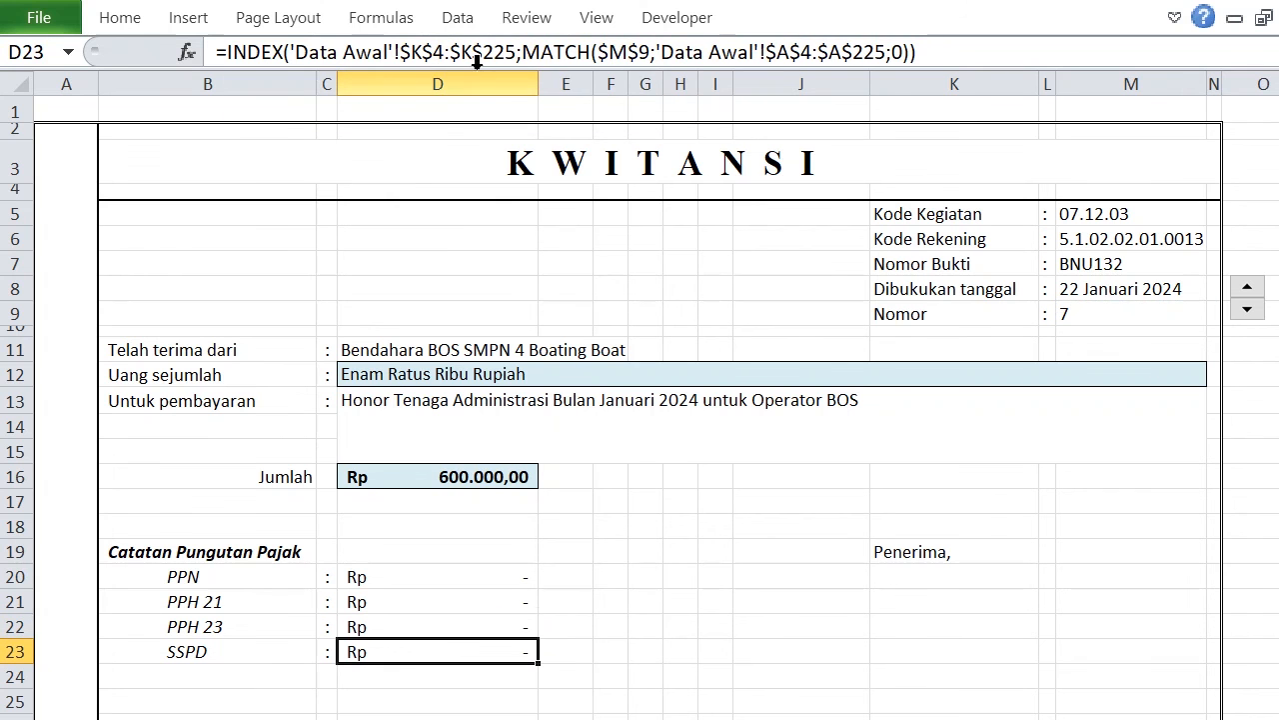
Change the INDEX array in the SSPD cell D23 to 'Data Awal'!$N$4:$N$225.
{"action": "left_click", "coordinate": [445, 54]}
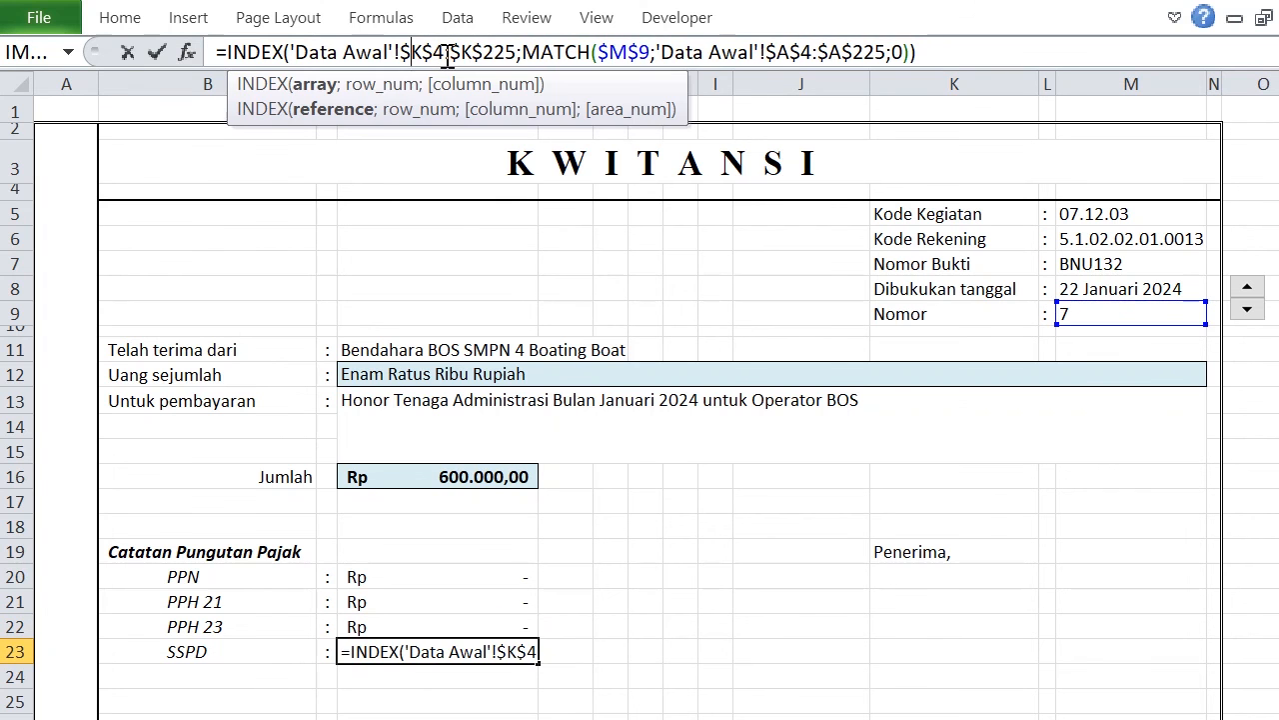
{"action": "key", "text": "Delete"}
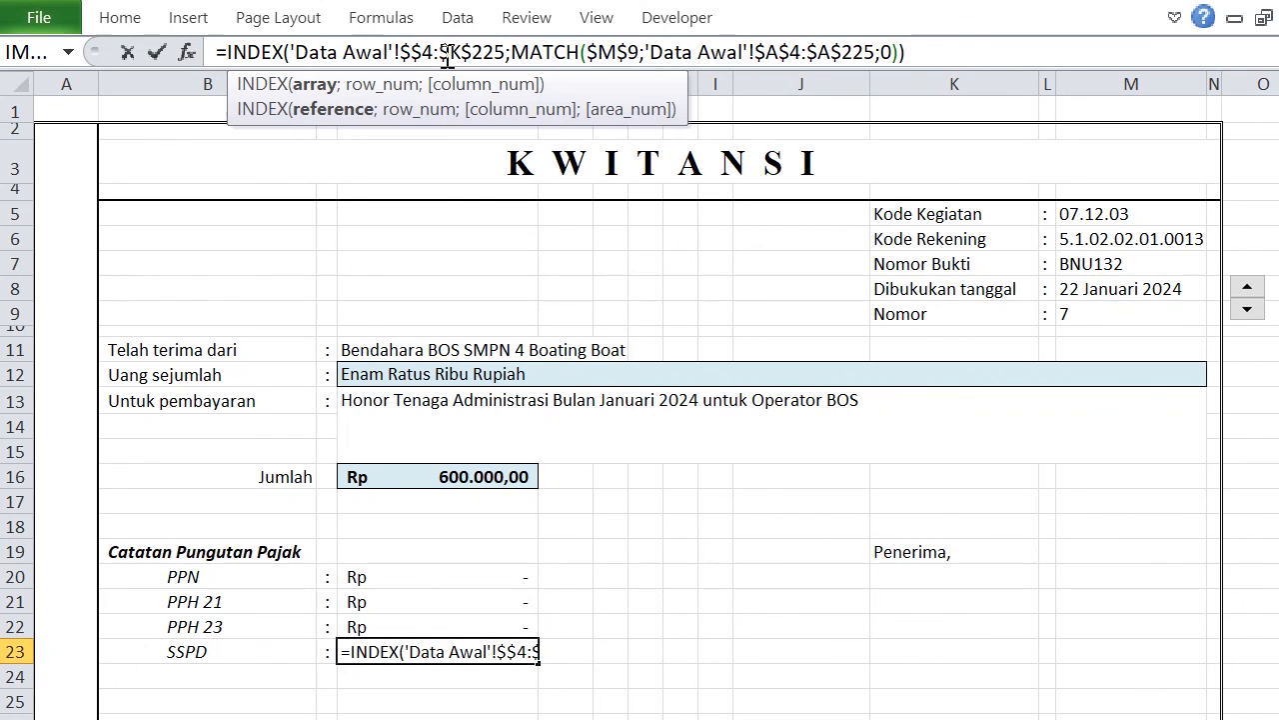
{"action": "type", "text": "N"}
{"action": "key", "text": "Right"}
{"action": "key", "text": "Right"}
{"action": "key", "text": "Right"}
{"action": "key", "text": "Right"}
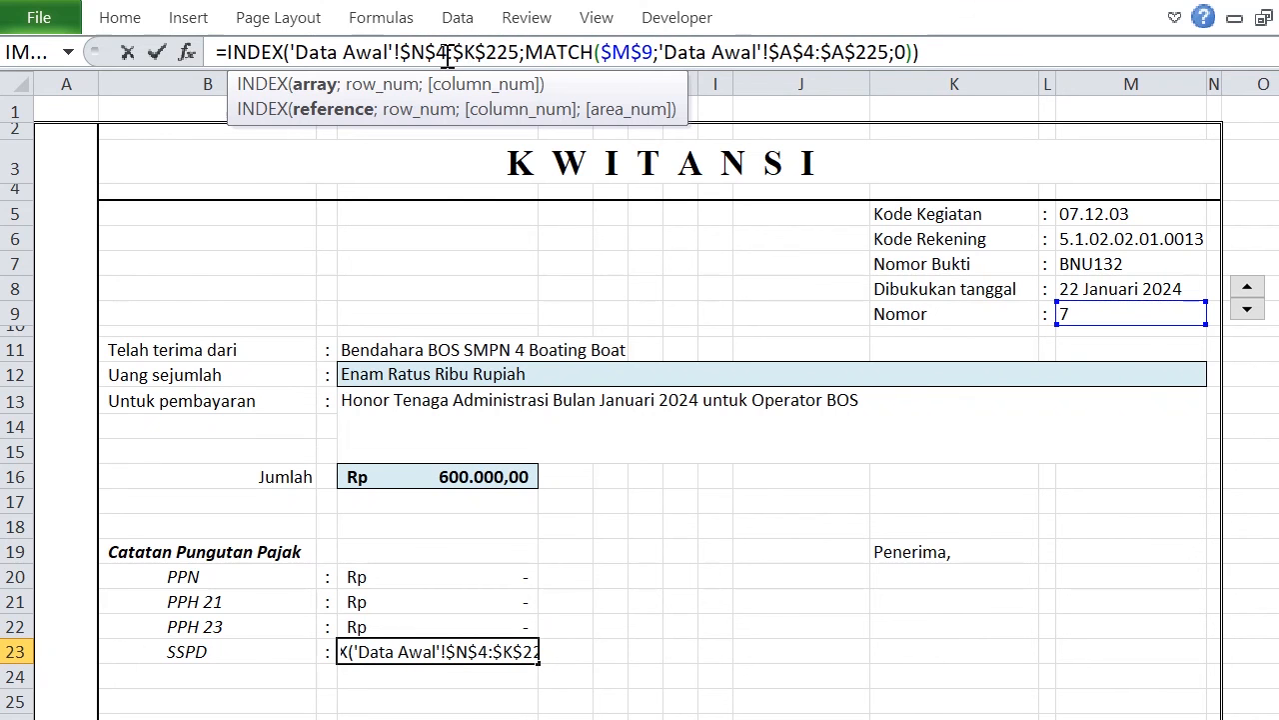
{"action": "key", "text": "Delete"}
{"action": "type", "text": "N"}
{"action": "key", "text": "Return"}
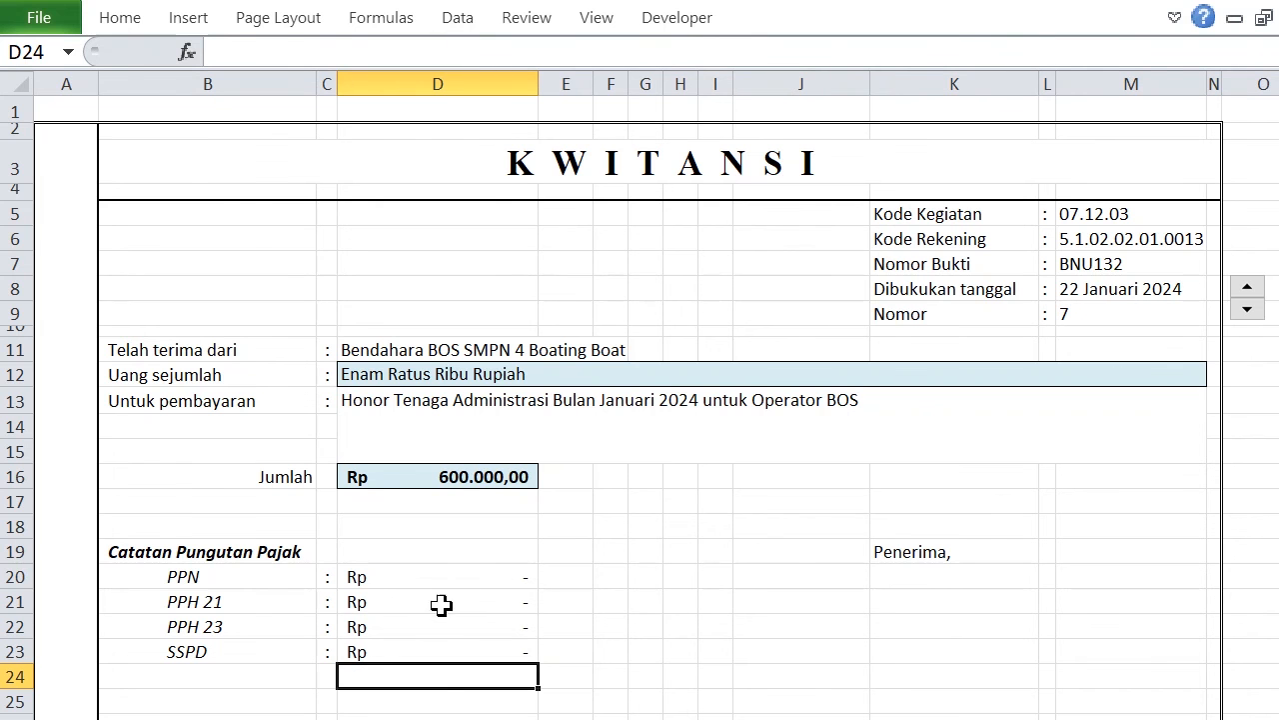
Enter 12.000 as the PPN of entry 8 in K11 of Data Awal, and advance the Kwitansi to Nomor 8 to test it.
{"action": "key", "text": "ctrl+Page_Up"}
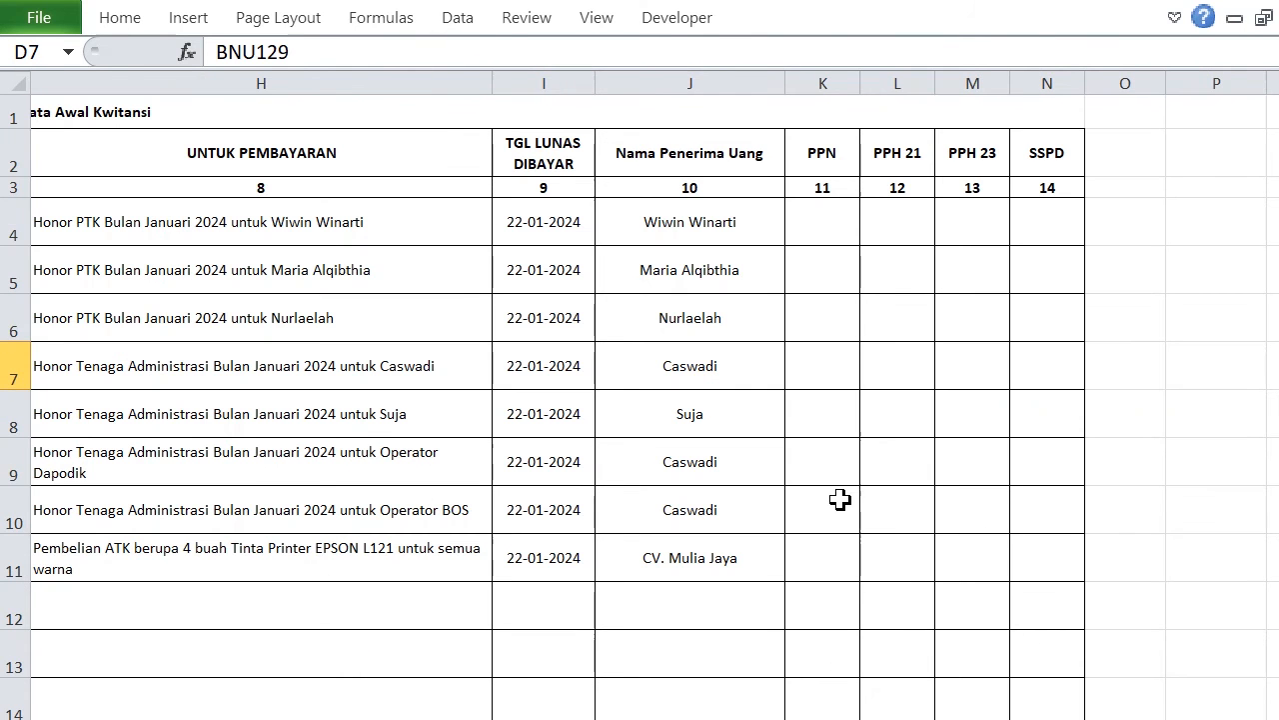
{"action": "left_click", "coordinate": [836, 500]}
{"action": "left_click", "coordinate": [832, 568]}
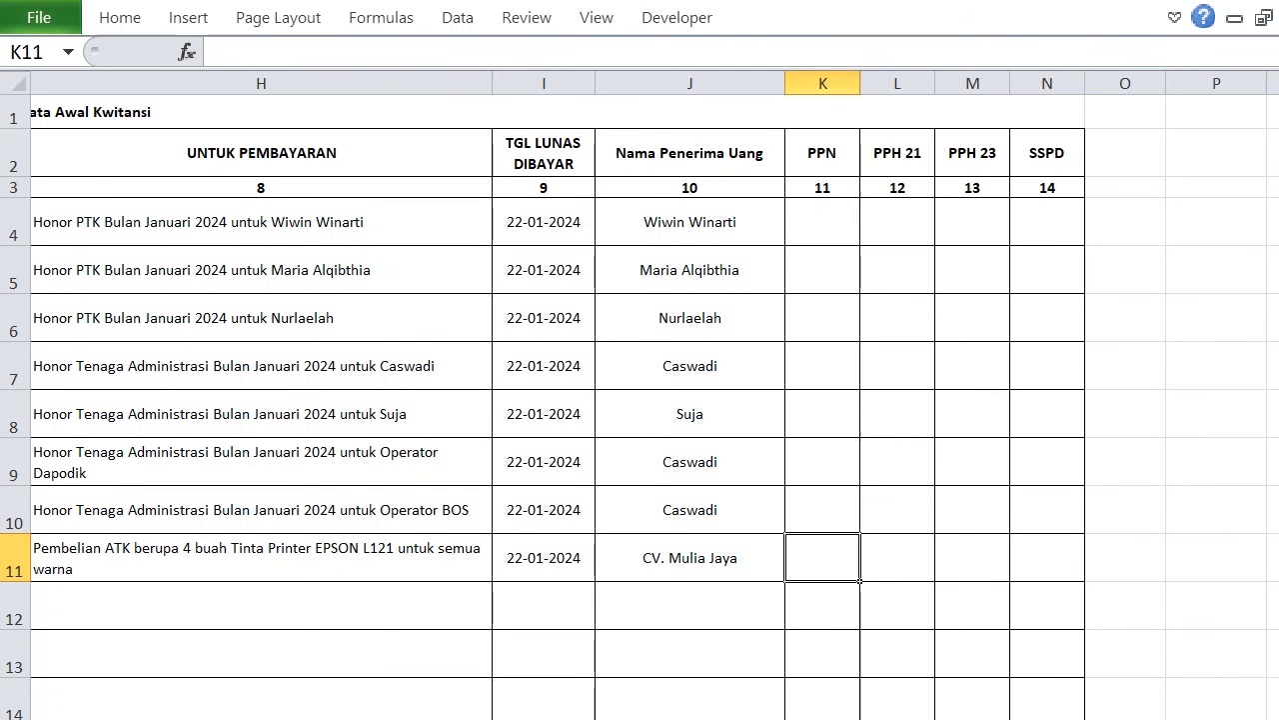
{"action": "scroll", "coordinate": [654, 399], "scroll_direction": "left", "scroll_amount": 3}
{"action": "scroll", "coordinate": [655, 400], "scroll_direction": "right", "scroll_amount": 2}
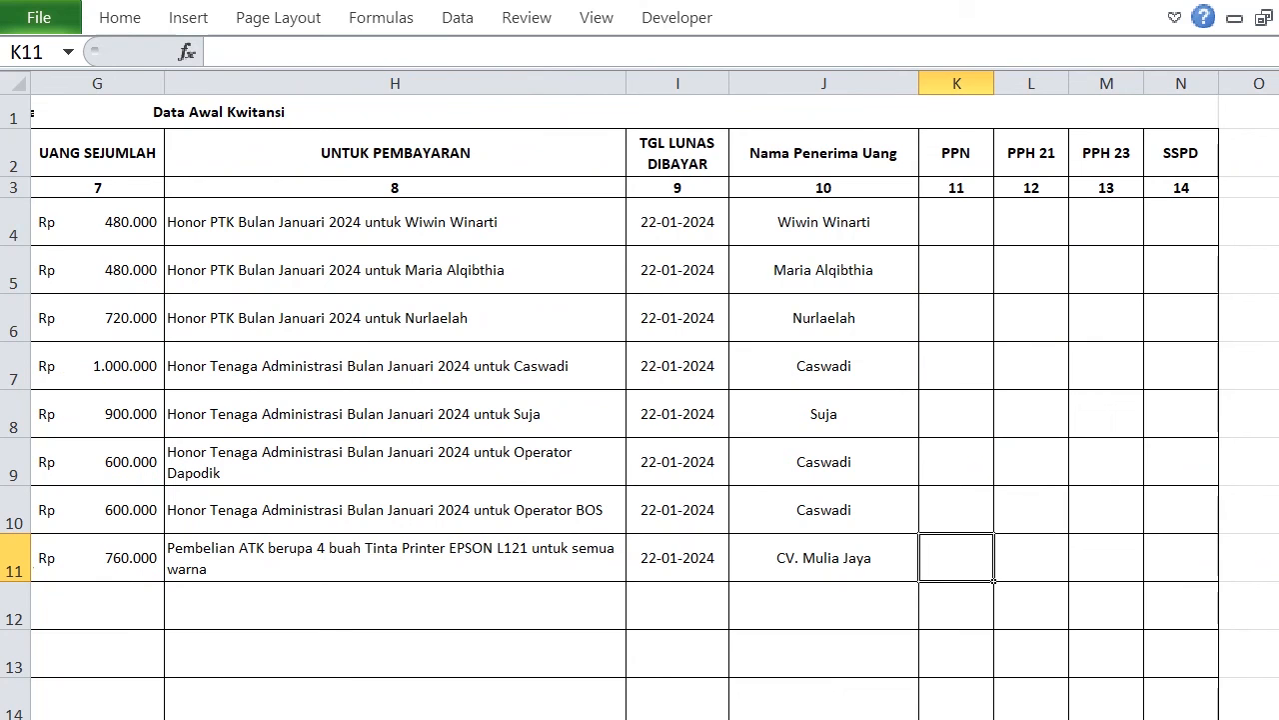
{"action": "type", "text": "12.000"}
{"action": "key", "text": "Return"}
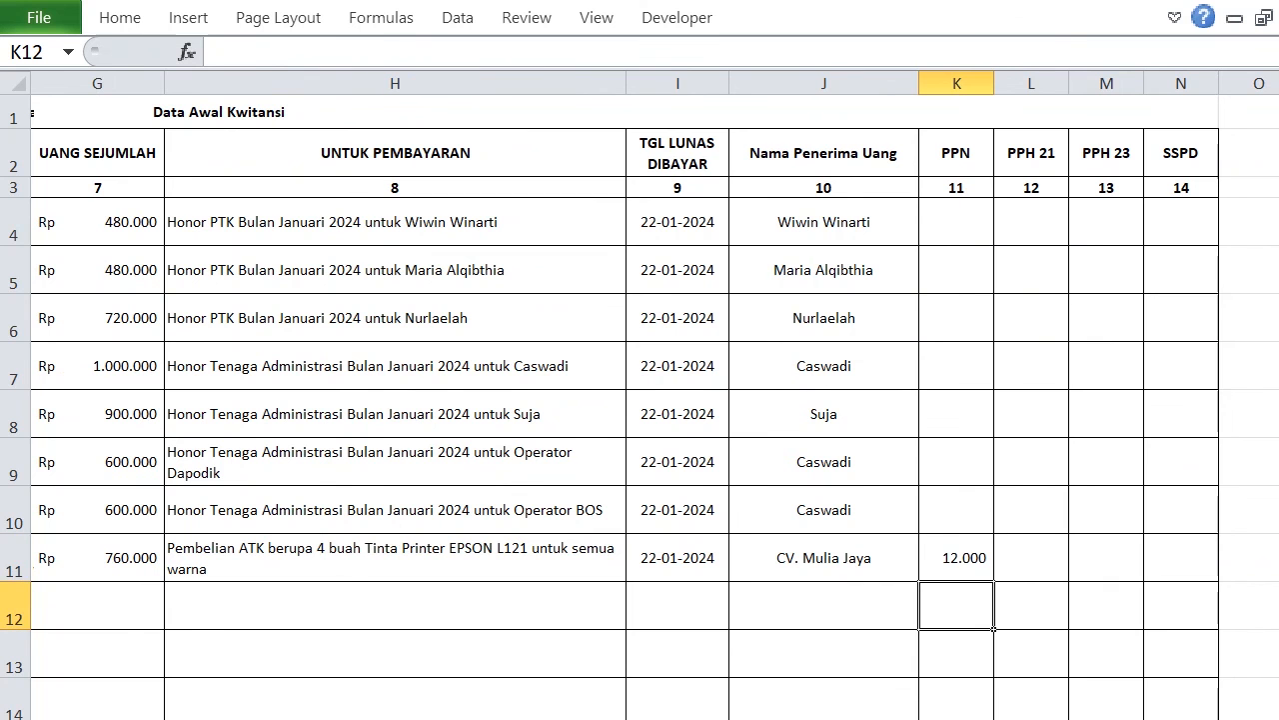
{"action": "key", "text": "ctrl+Page_Down"}
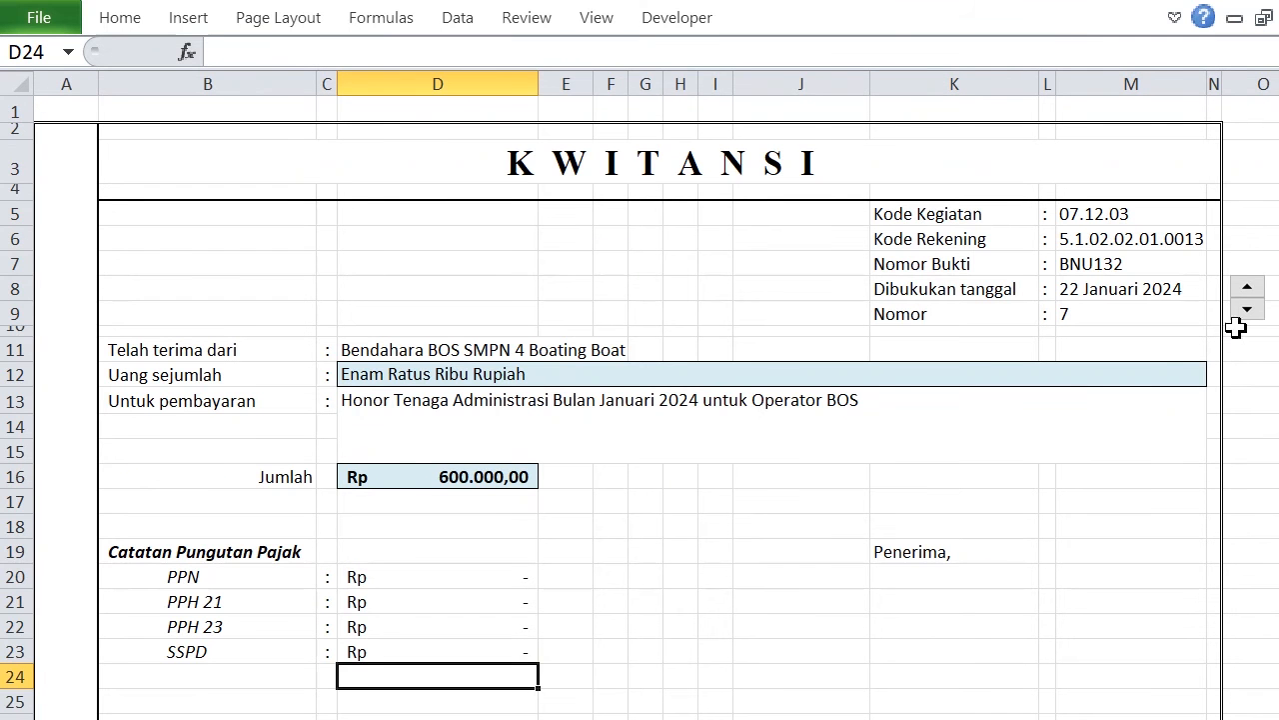
{"action": "left_click", "coordinate": [1253, 285]}
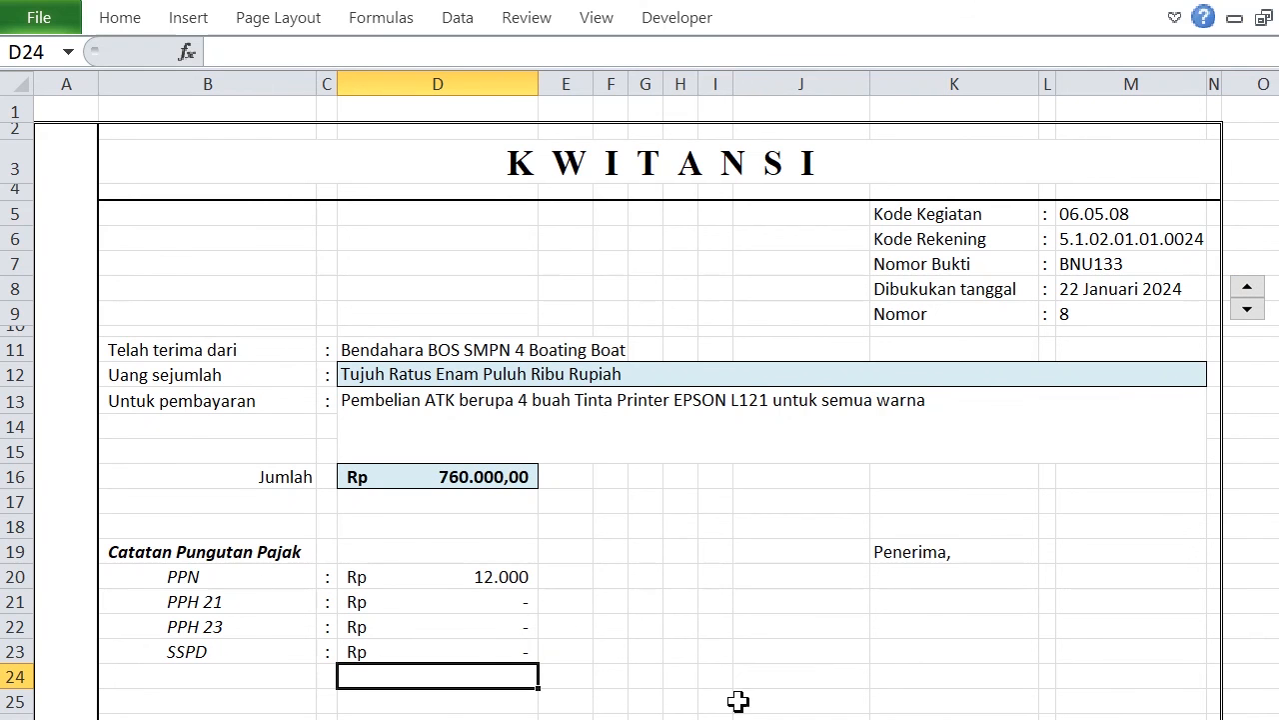
Begin a VLOOKUP formula in K23 under Penerima with $M$9 as the lookup value and data_awal as the table.
{"action": "left_click", "coordinate": [985, 655]}
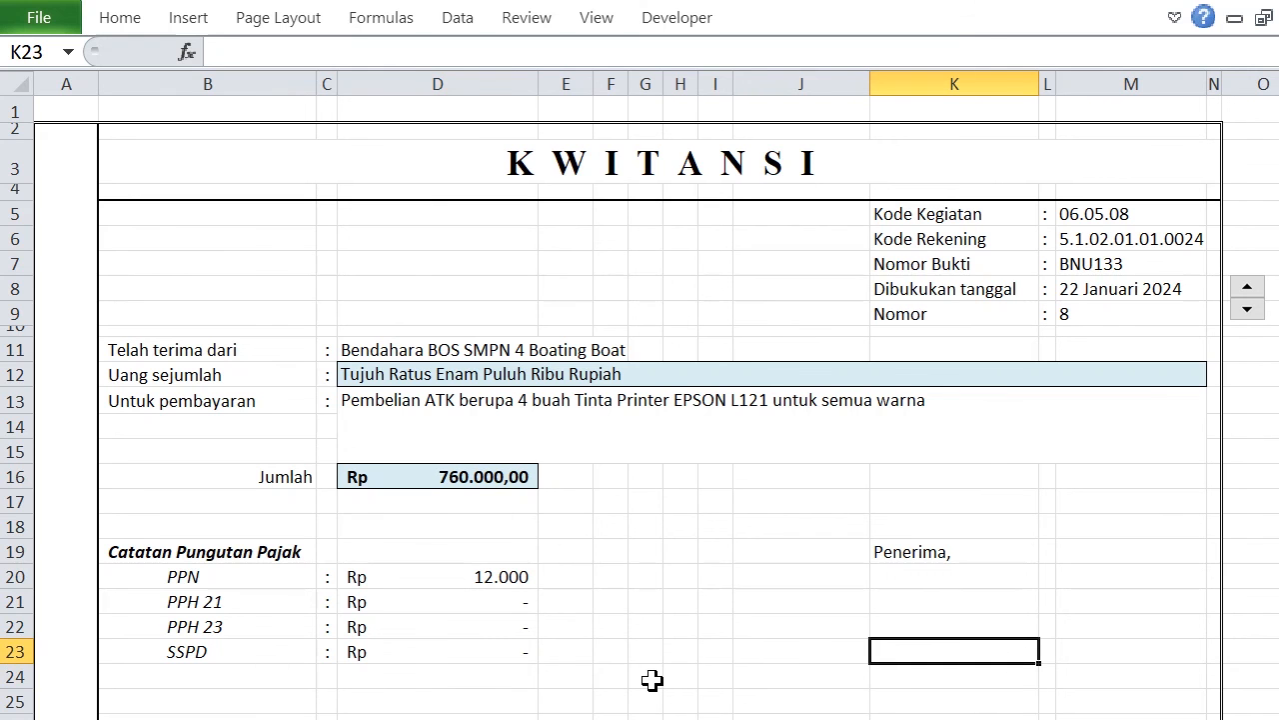
{"action": "type", "text": "="}
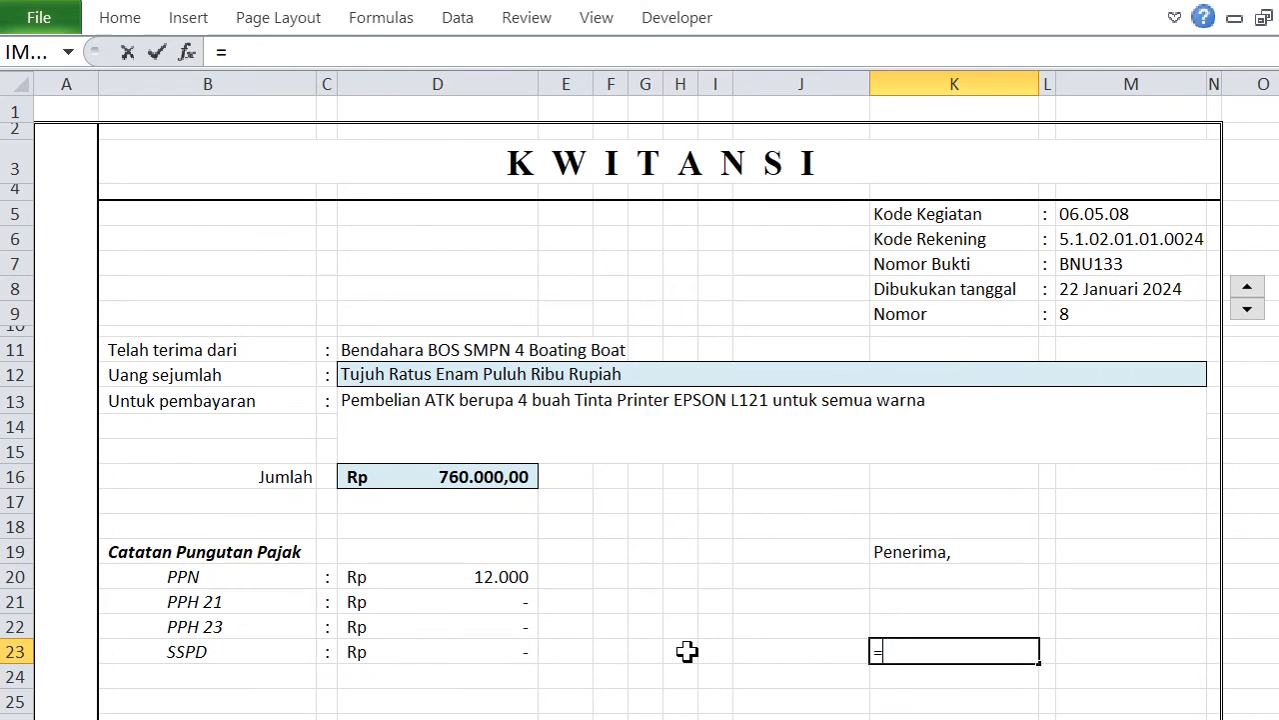
{"action": "type", "text": "VLO"}
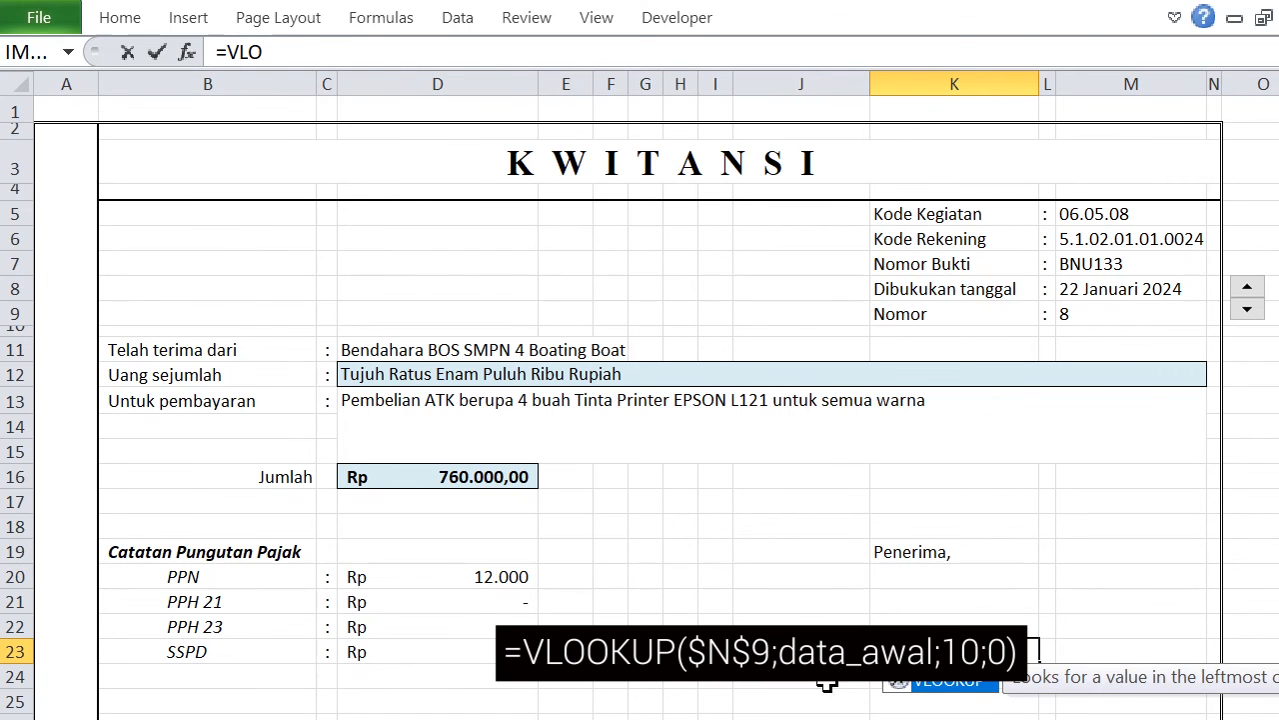
{"action": "double_click", "coordinate": [975, 679]}
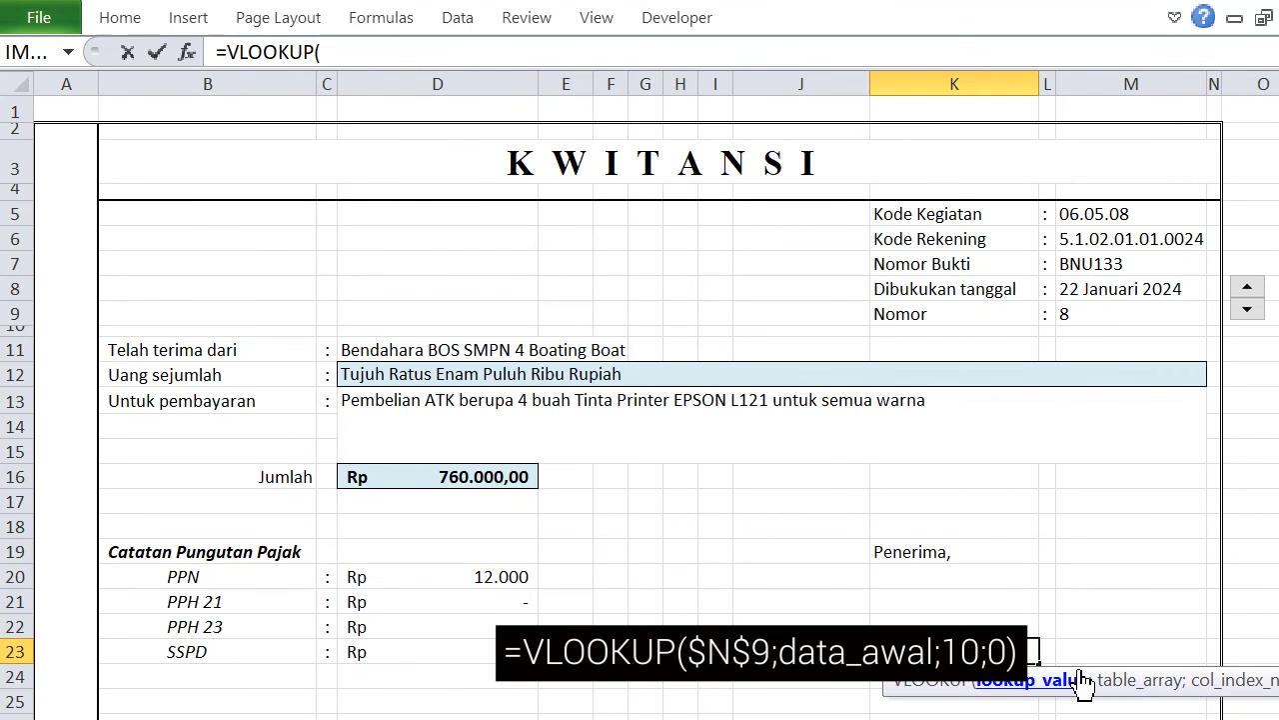
{"action": "left_click", "coordinate": [1125, 316]}
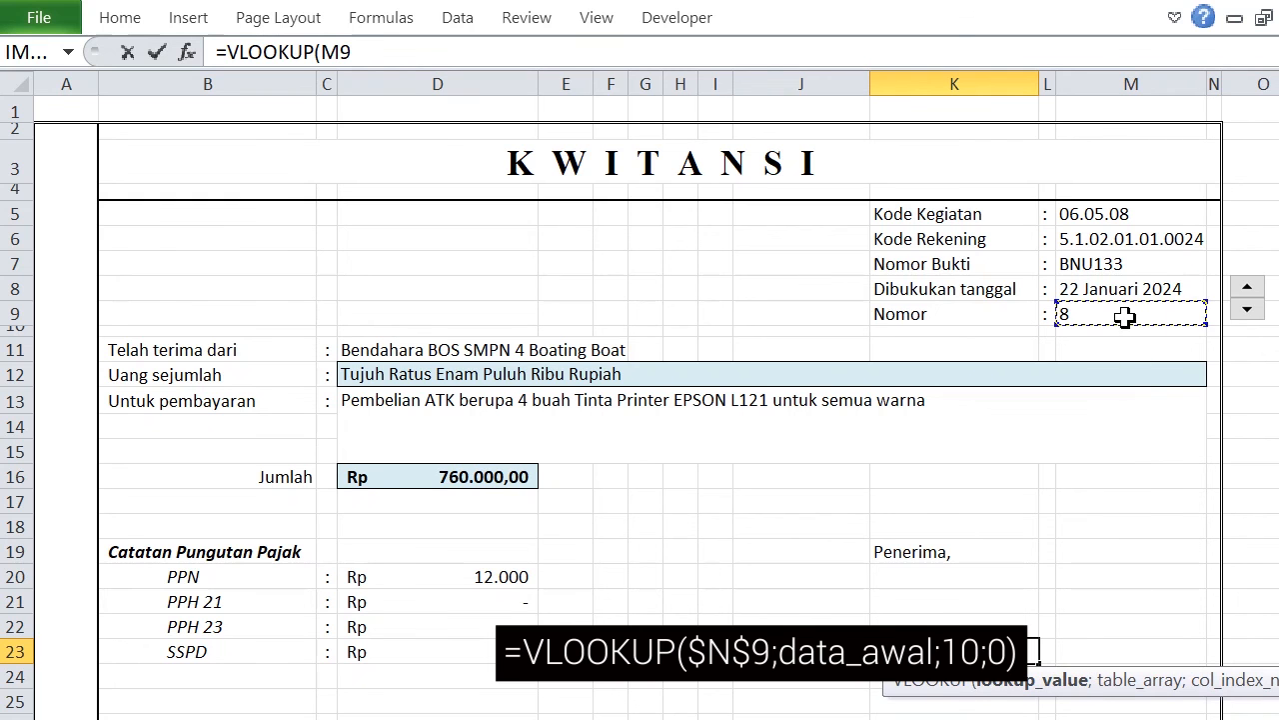
{"action": "key", "text": "F4"}
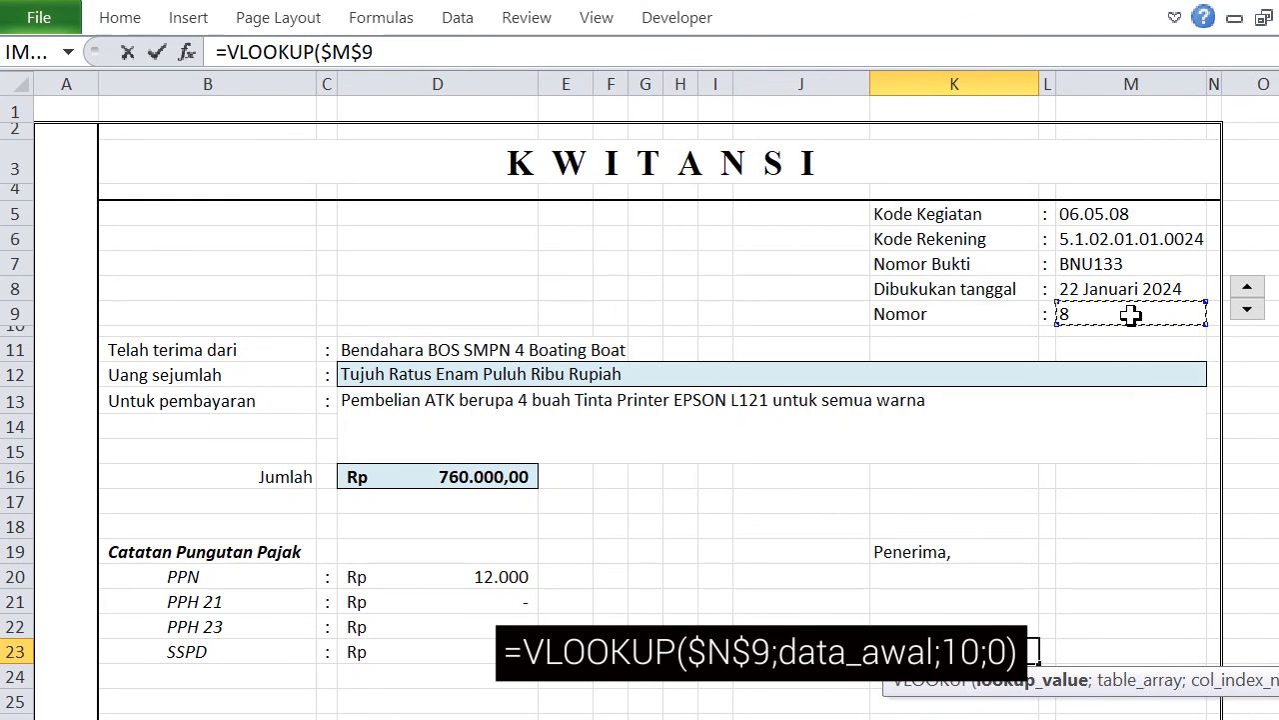
{"action": "type", "text": ";"}
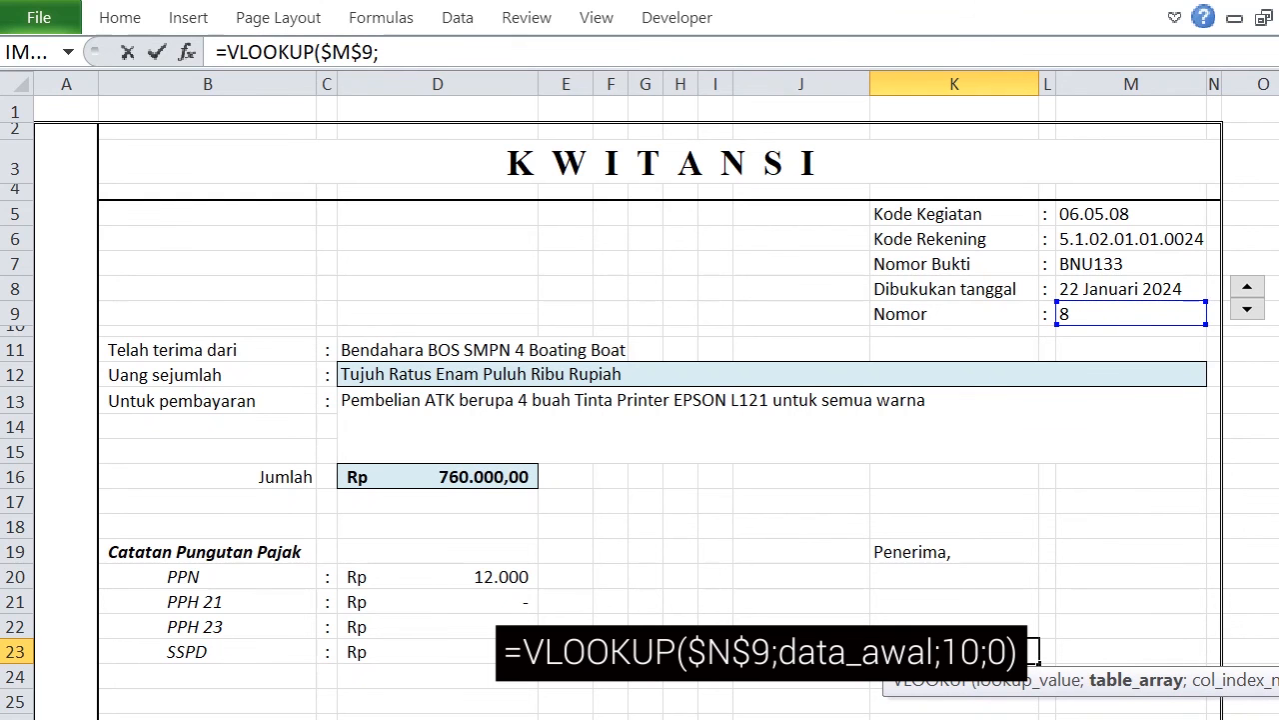
{"action": "type", "text": "data"}
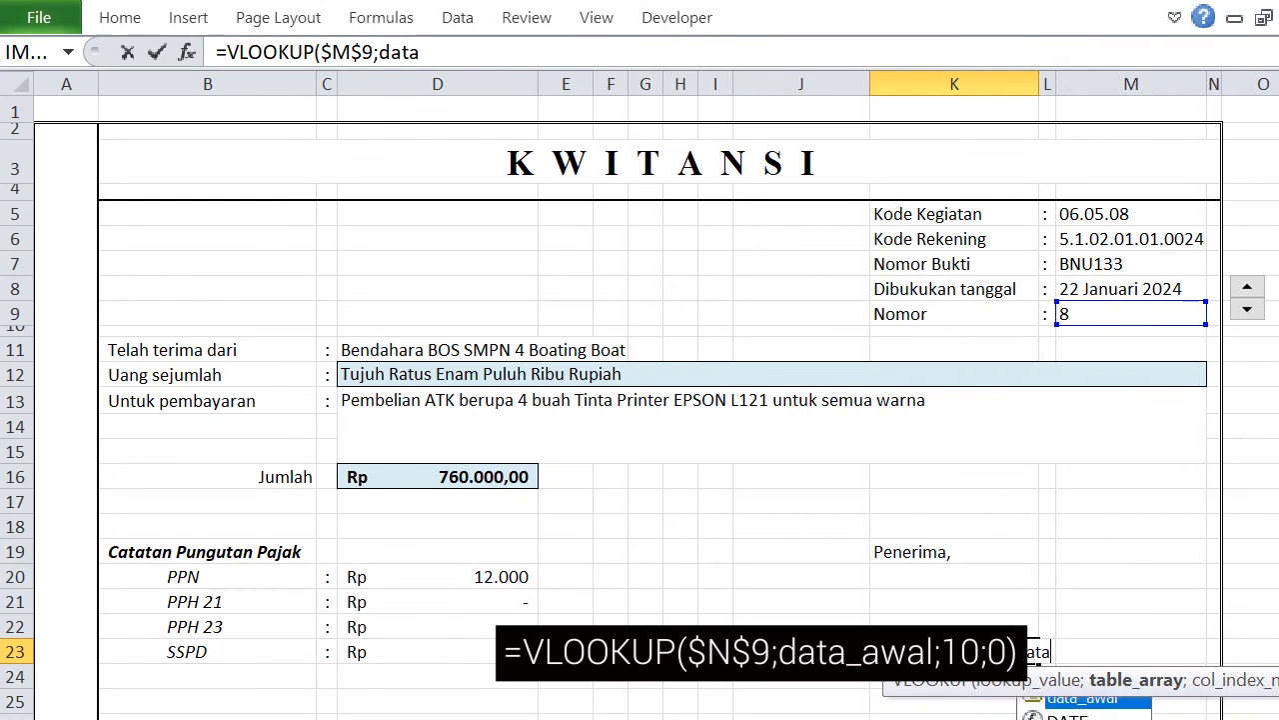
{"action": "key", "text": "Tab"}
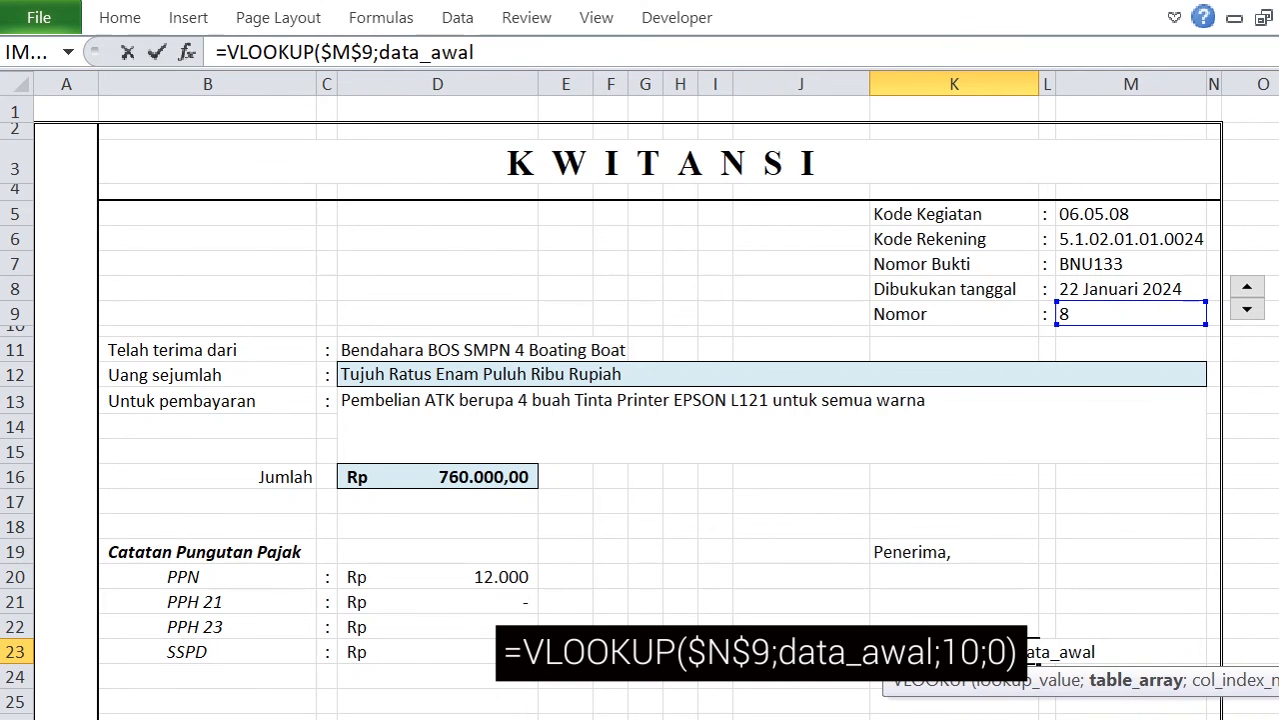
{"action": "type", "text": ";"}
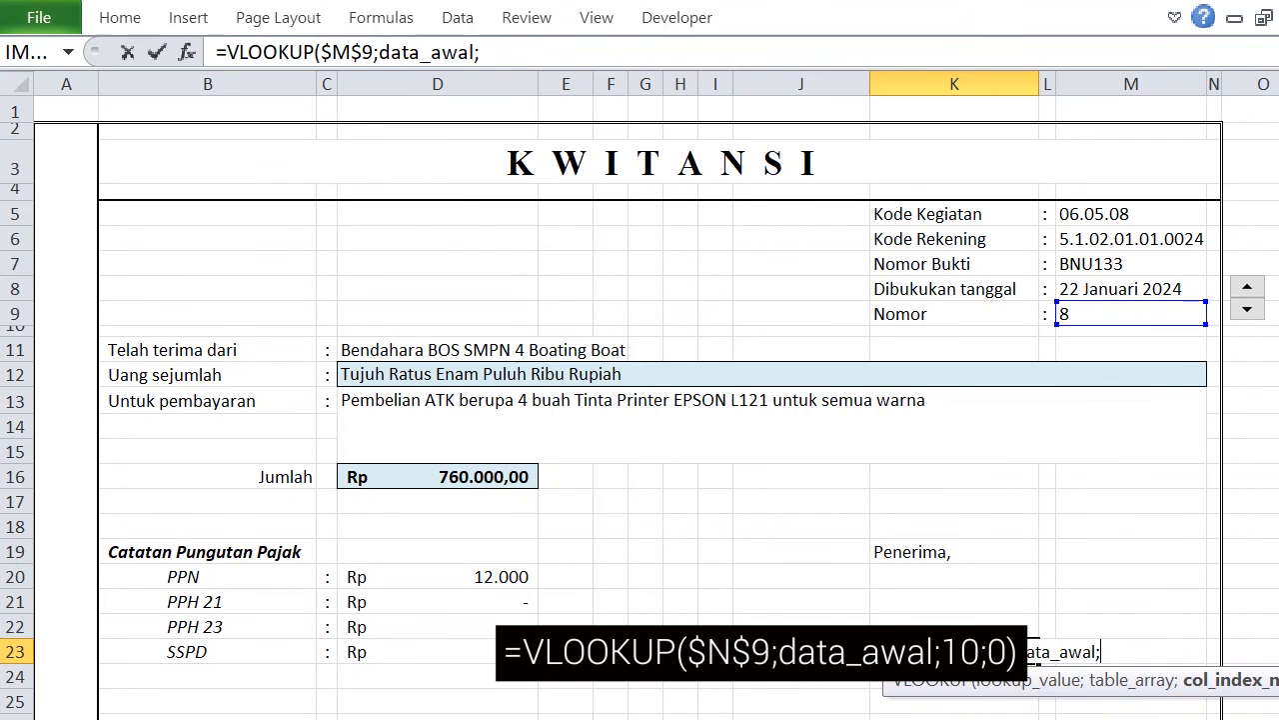
Check the recipient column number in Data Awal and complete the K23 formula as =VLOOKUP($M$9;data_awal;10;0).
{"action": "key", "text": "ctrl+Page_Up"}
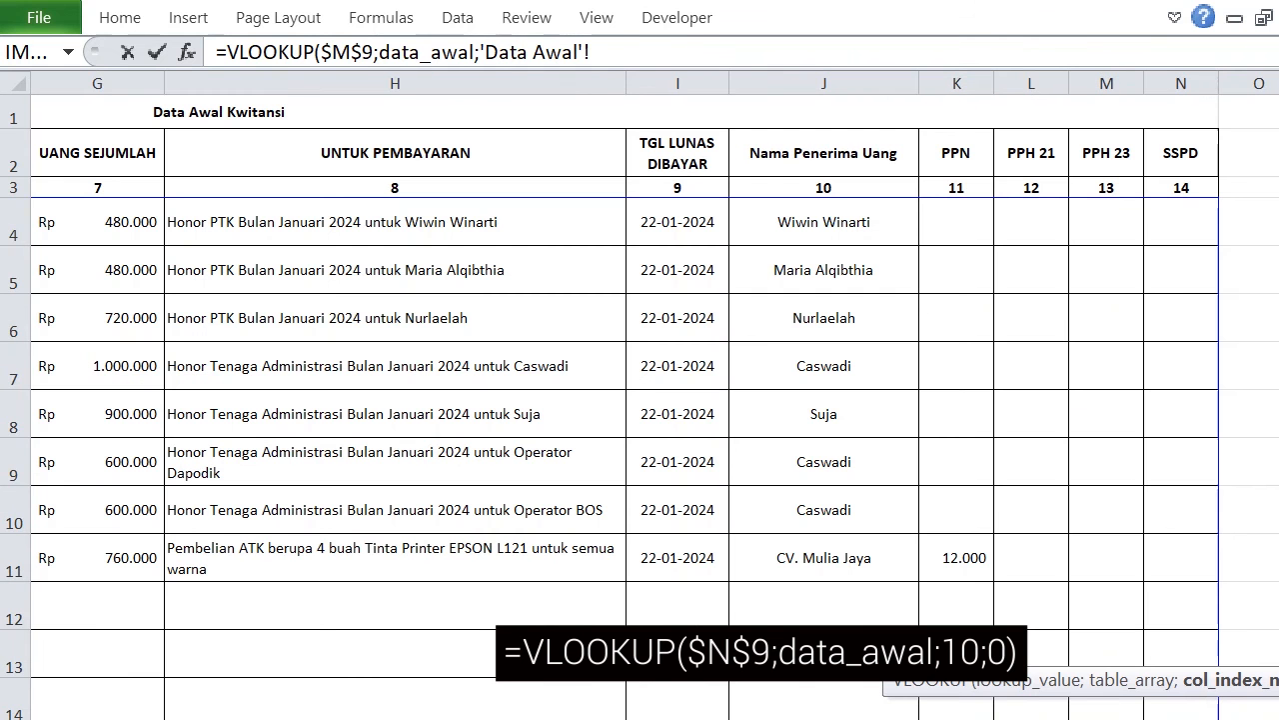
{"action": "scroll", "coordinate": [640, 410], "scroll_direction": "left", "scroll_amount": 2}
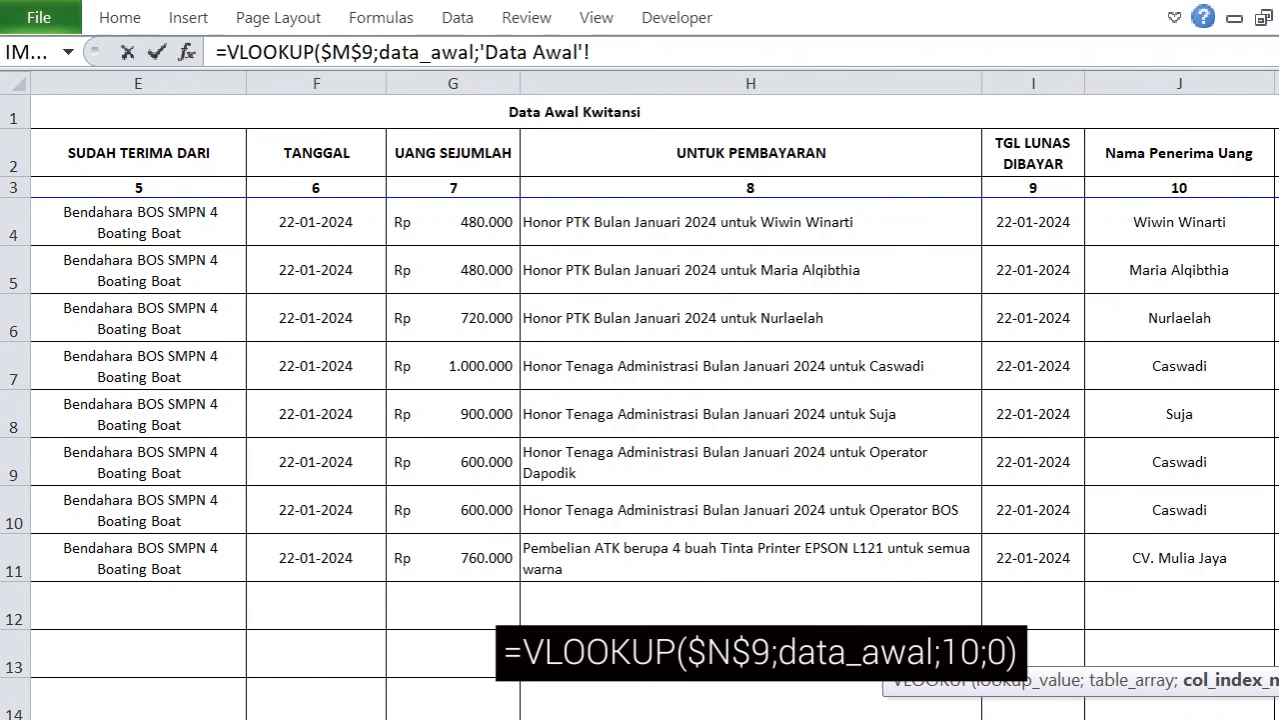
{"action": "left_click", "coordinate": [700, 718]}
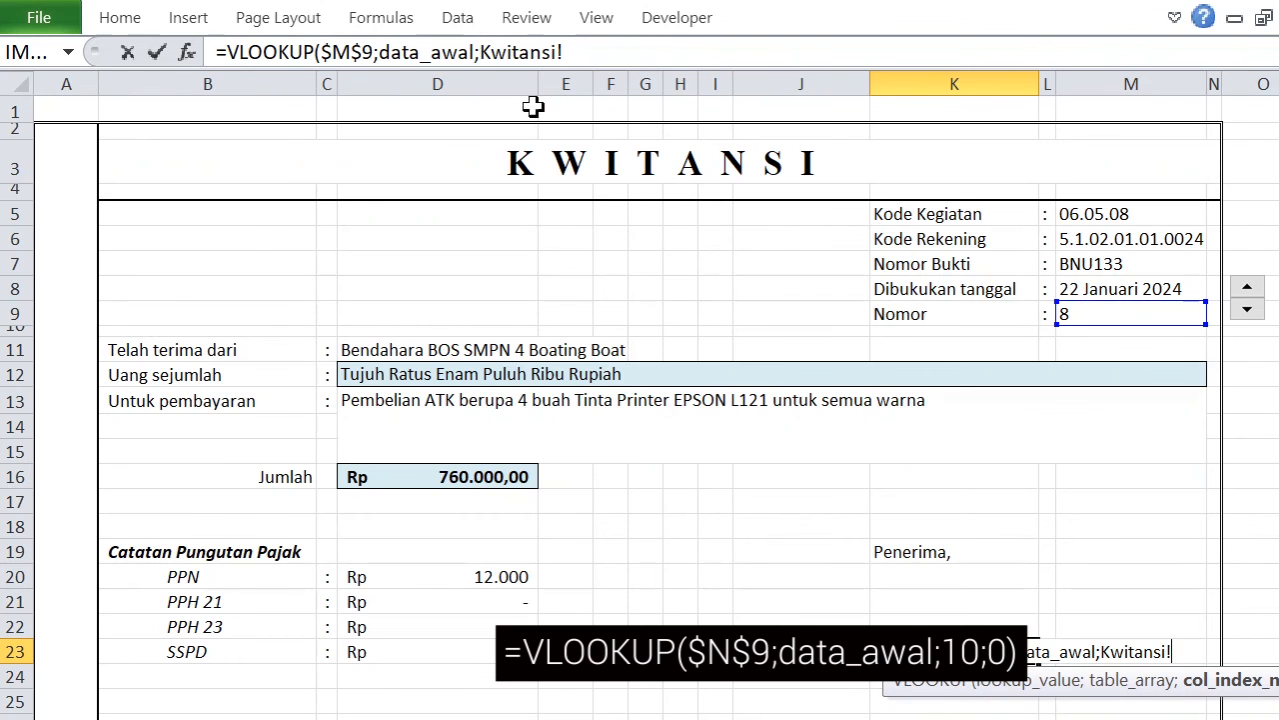
{"action": "left_click_drag", "start_coordinate": [481, 52], "coordinate": [645, 50]}
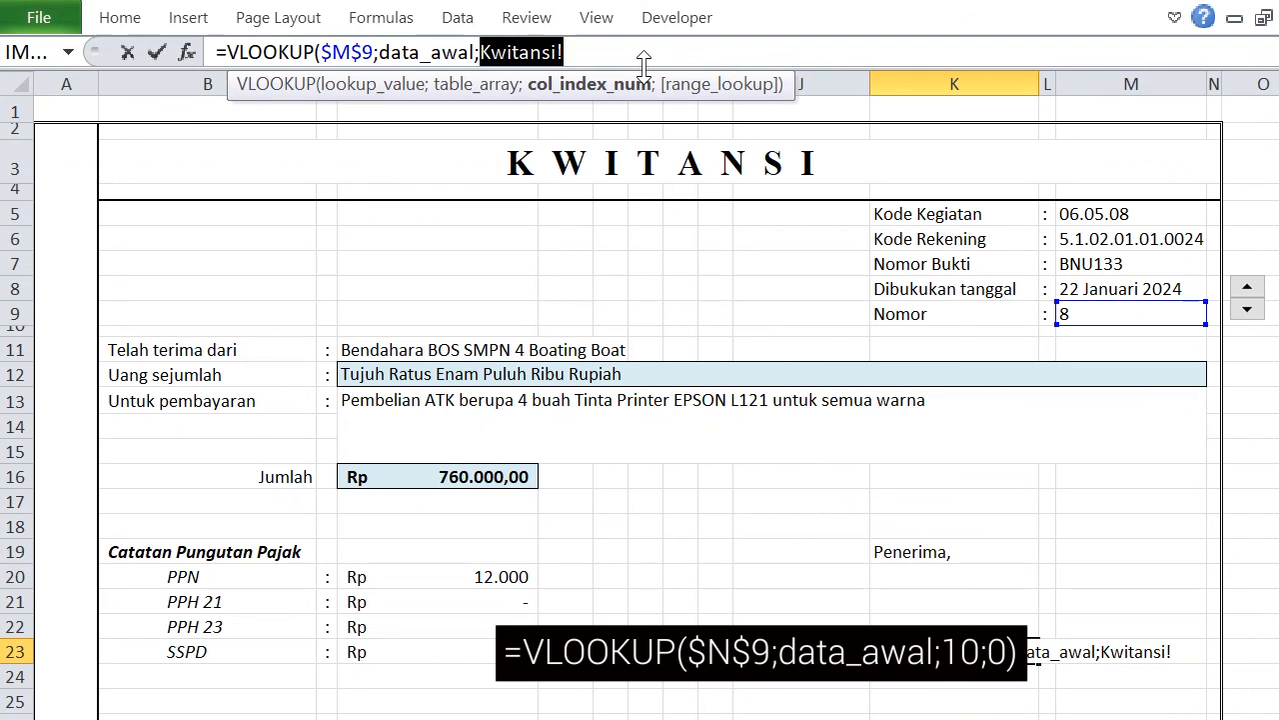
{"action": "type", "text": "10;"}
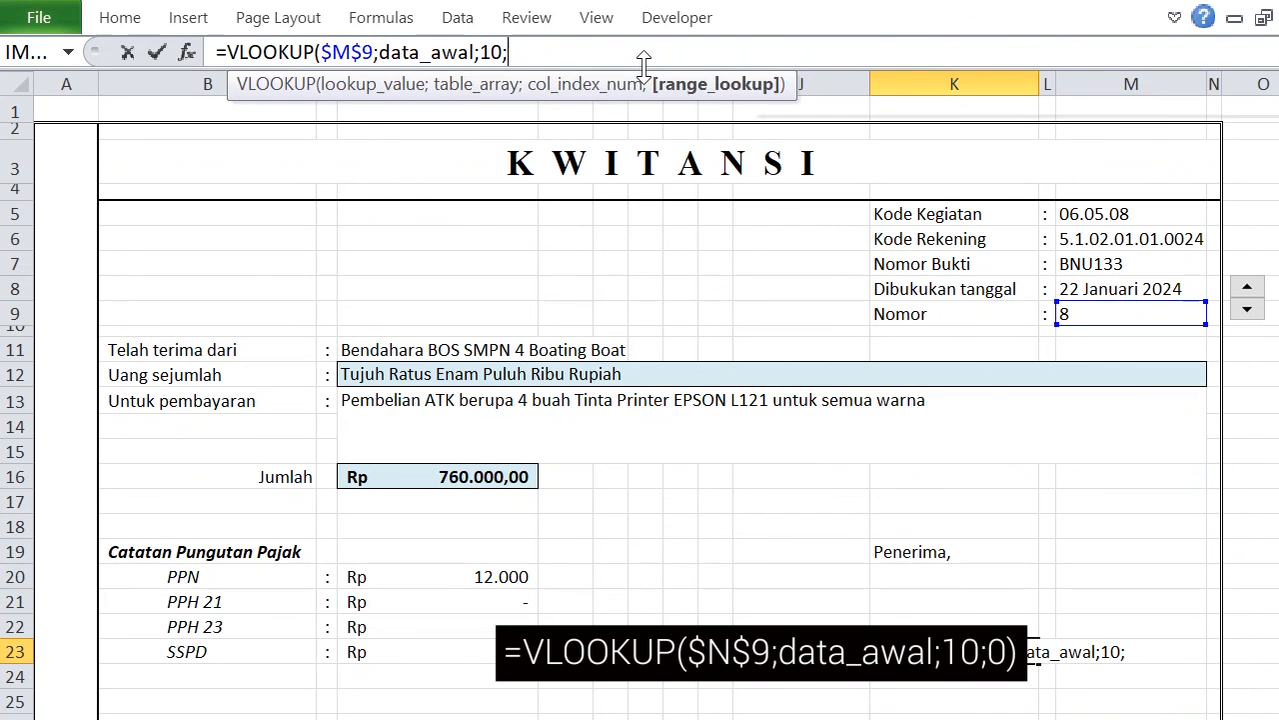
{"action": "type", "text": "0)"}
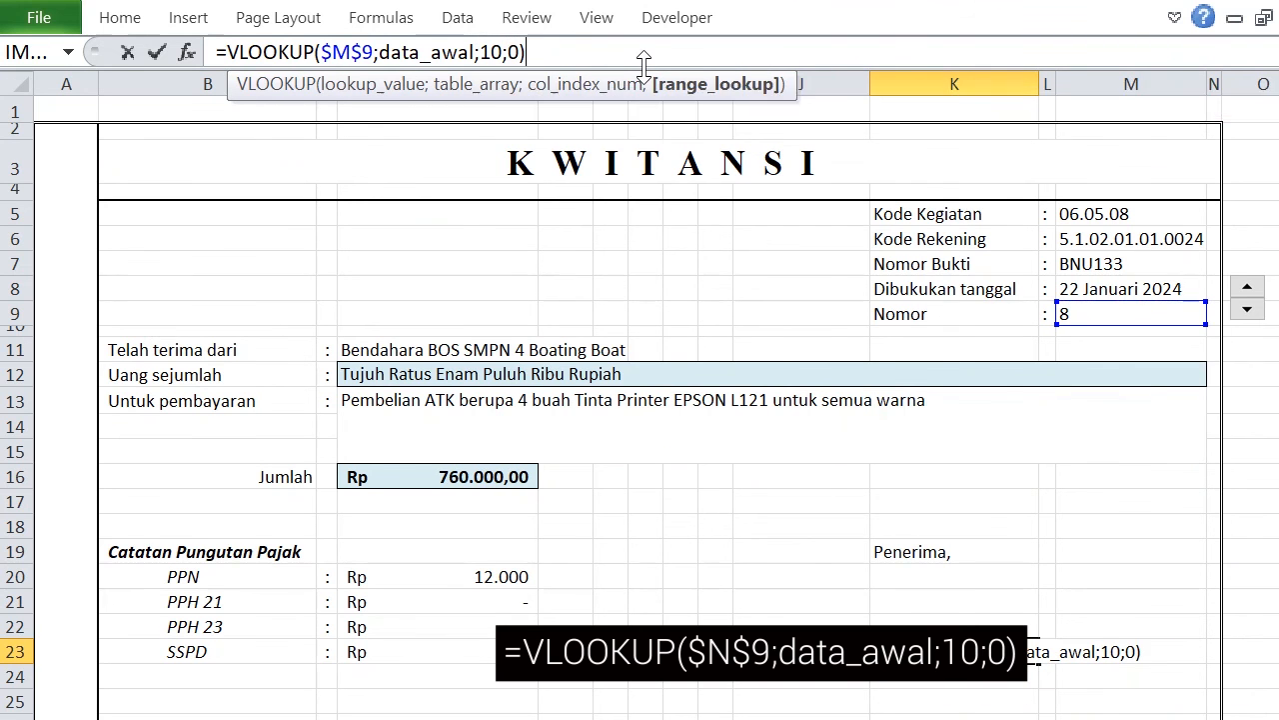
{"action": "key", "text": "Return"}
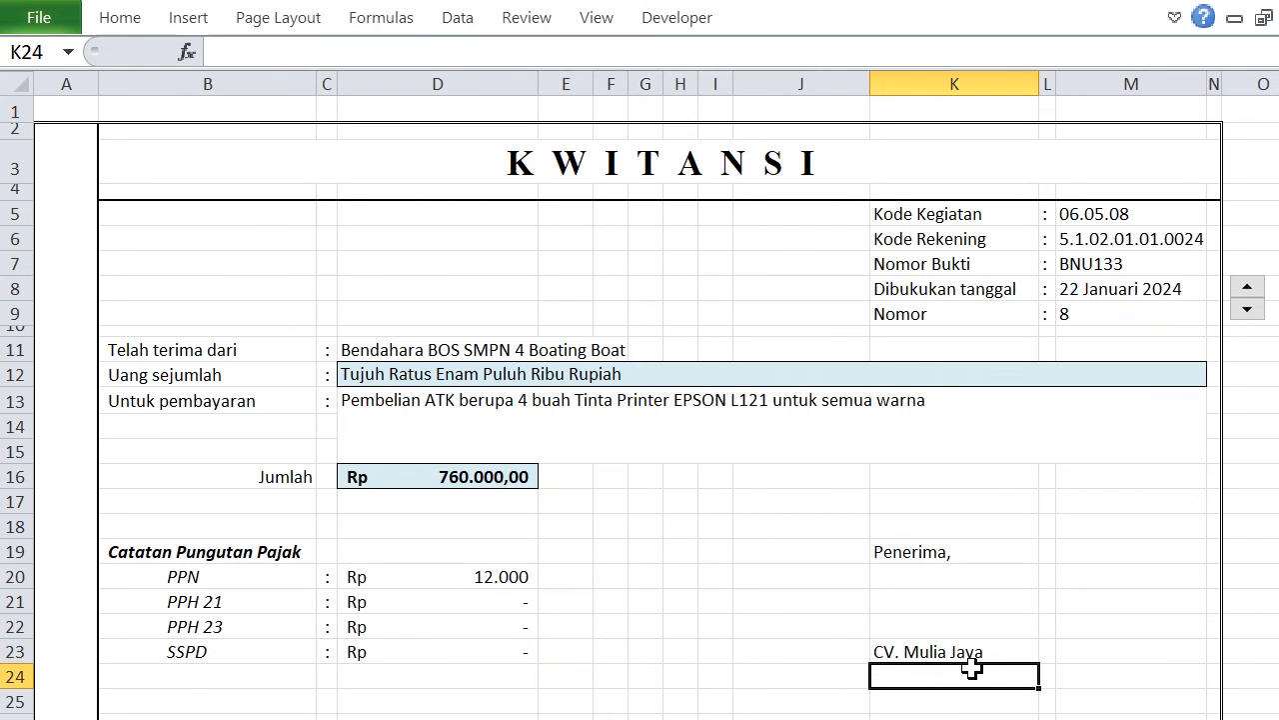
Make the recipient name in K23 bold.
{"action": "left_click", "coordinate": [986, 646]}
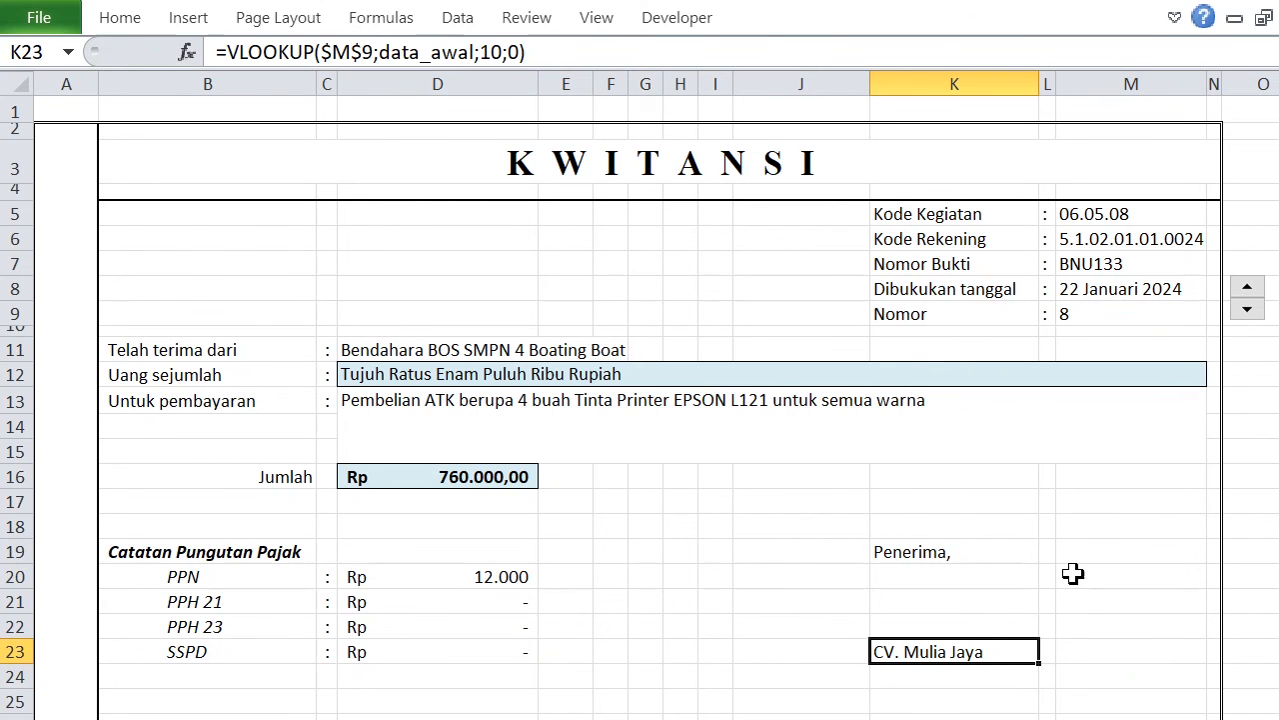
{"action": "key", "text": "ctrl+b"}
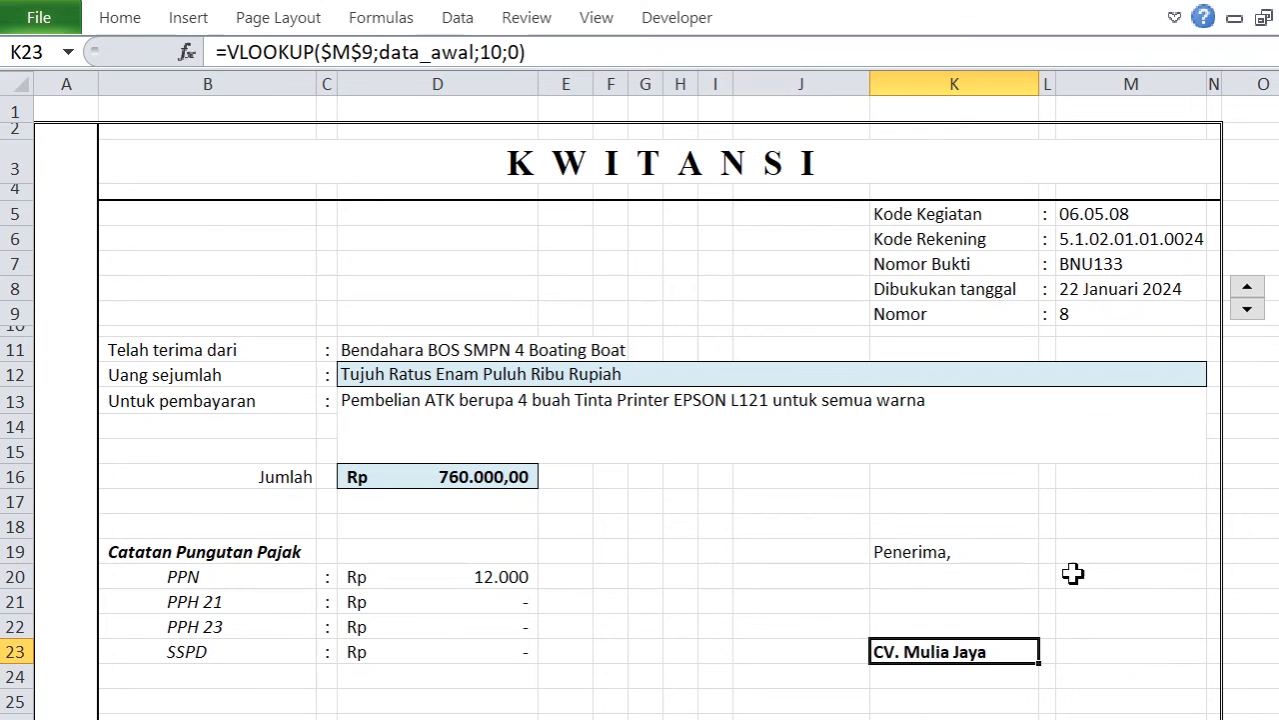
{"action": "left_click", "coordinate": [1146, 527]}
Begin a place-and-date formula in K18 above Penerima with the text "Sumberjaya, " followed by a TEXT function.
{"action": "scroll", "coordinate": [1145, 527], "scroll_direction": "down", "scroll_amount": 3}
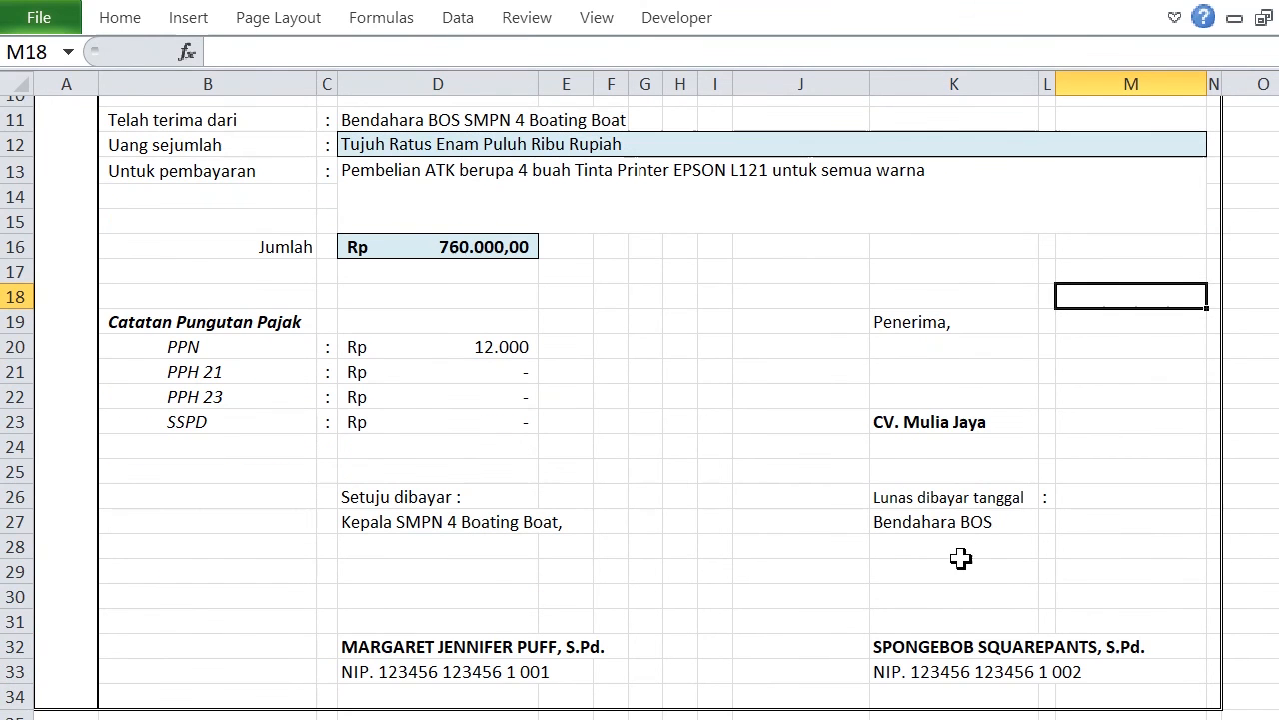
{"action": "left_click", "coordinate": [1120, 501]}
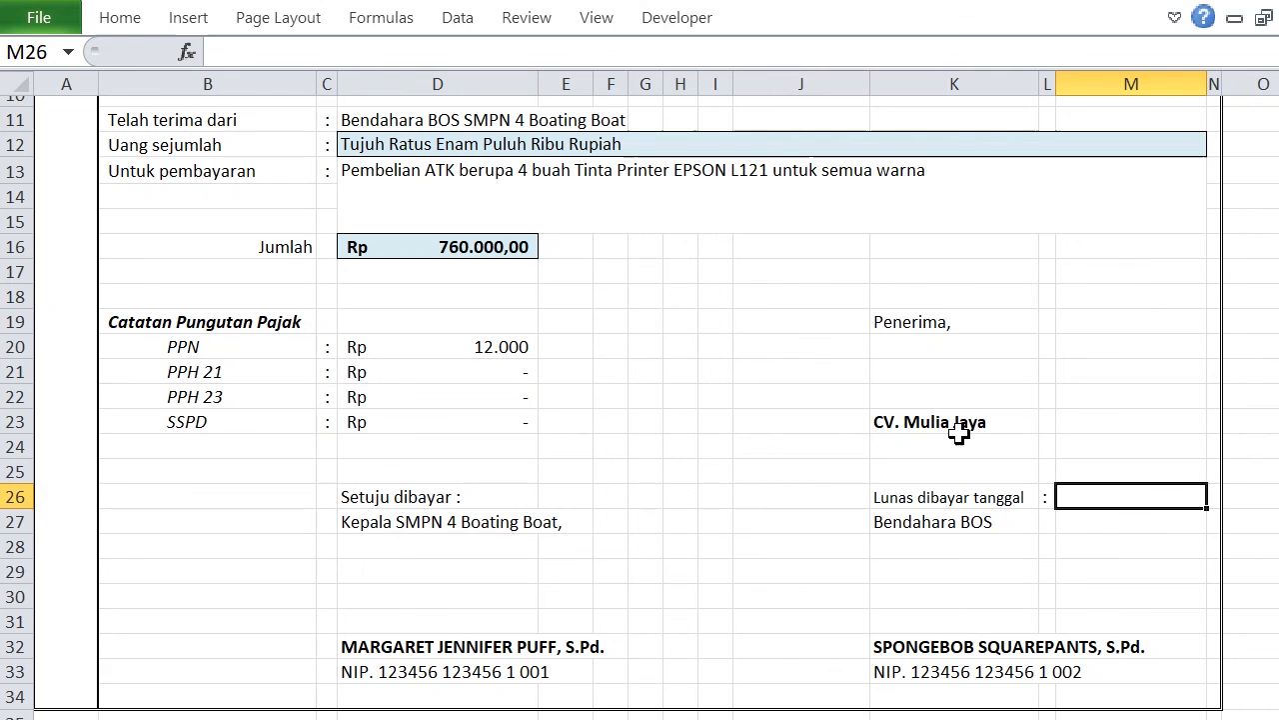
{"action": "left_click", "coordinate": [936, 297]}
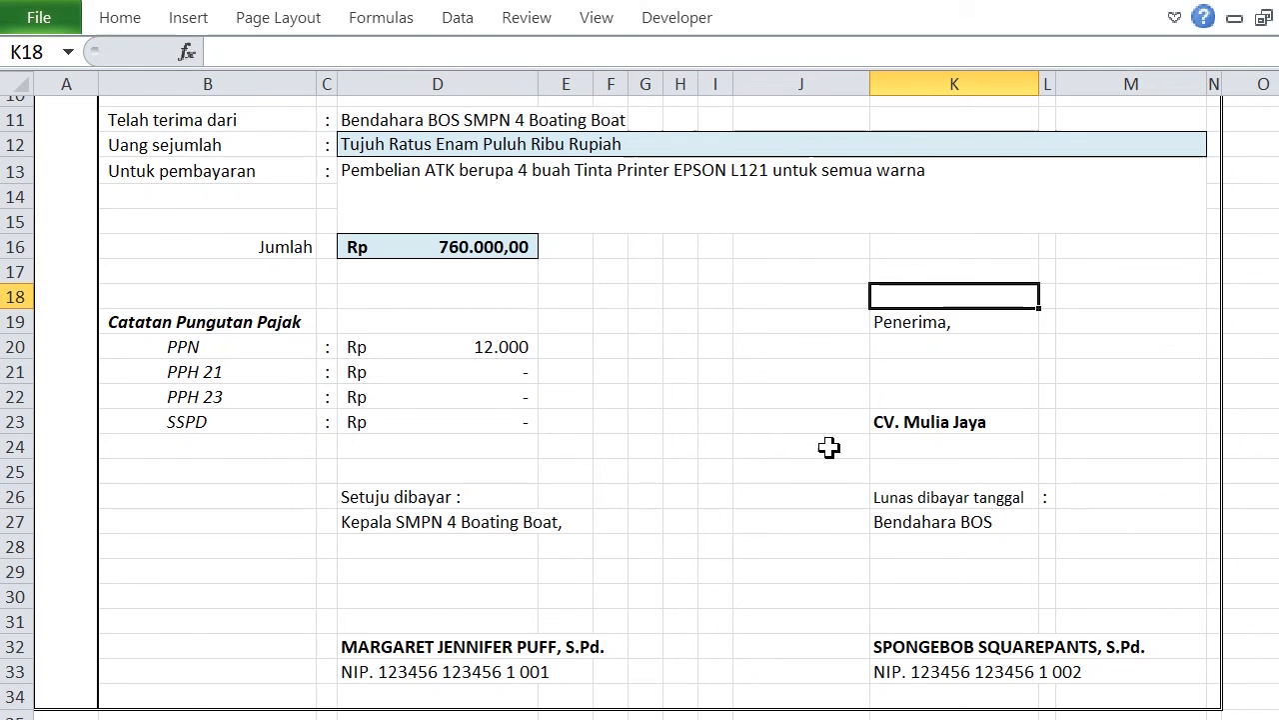
{"action": "type", "text": "="}
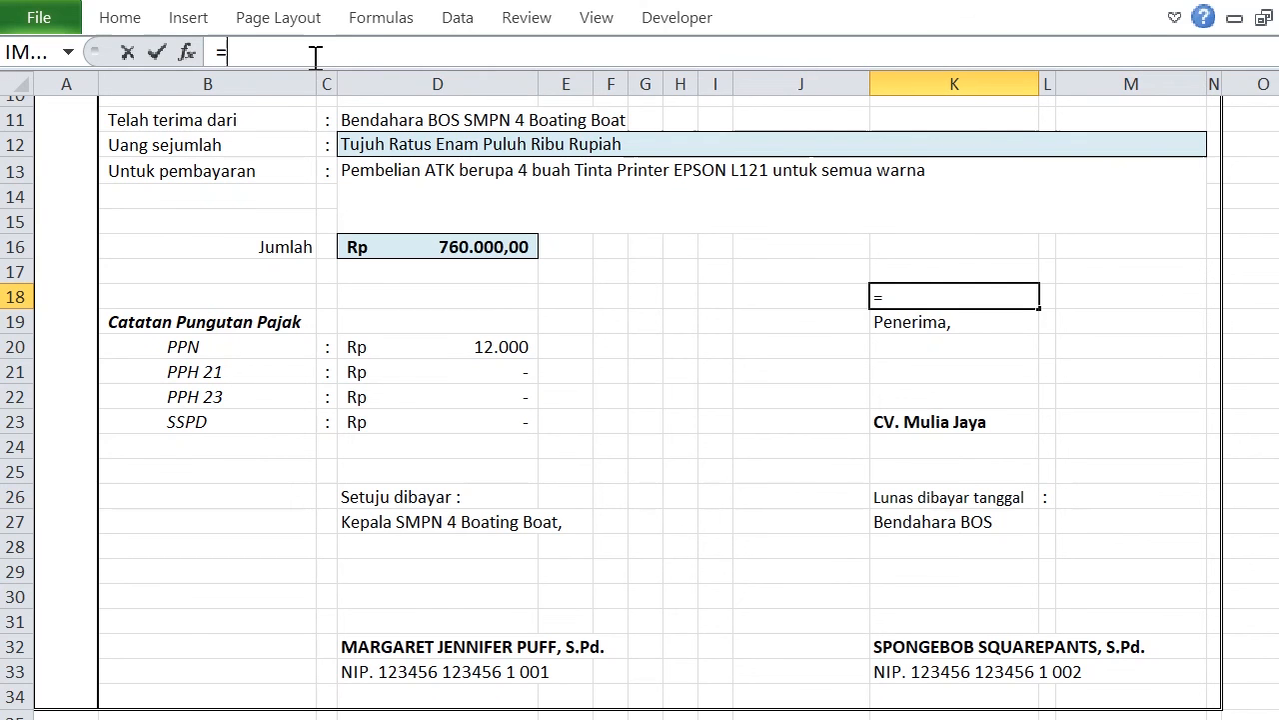
{"action": "type", "text": "\""}
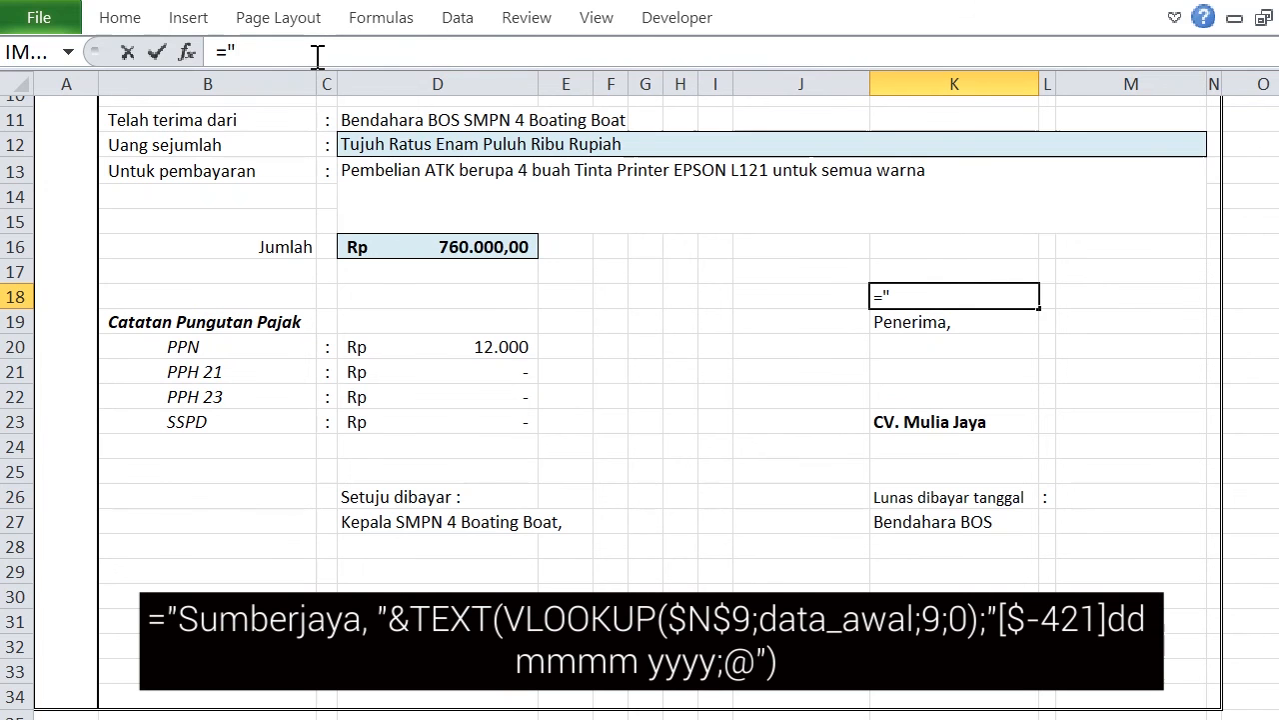
{"action": "type", "text": "Sumberjaya"}
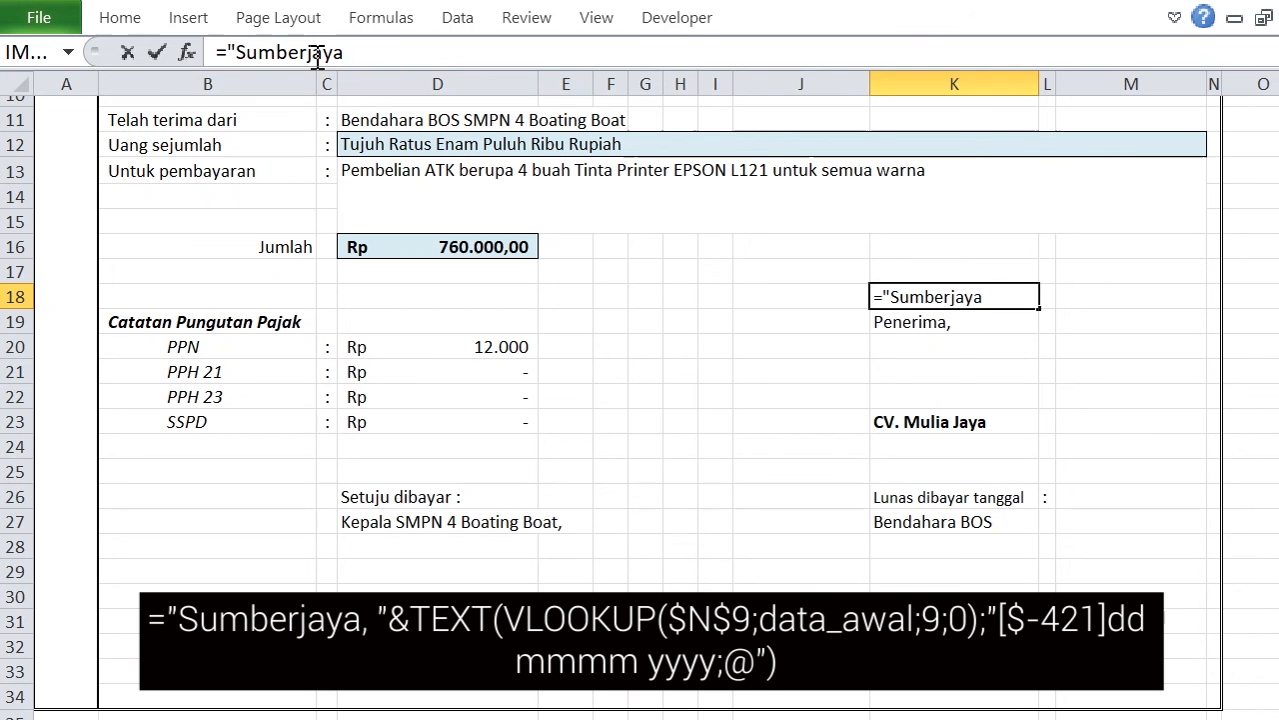
{"action": "type", "text": ", \"TEXT("}
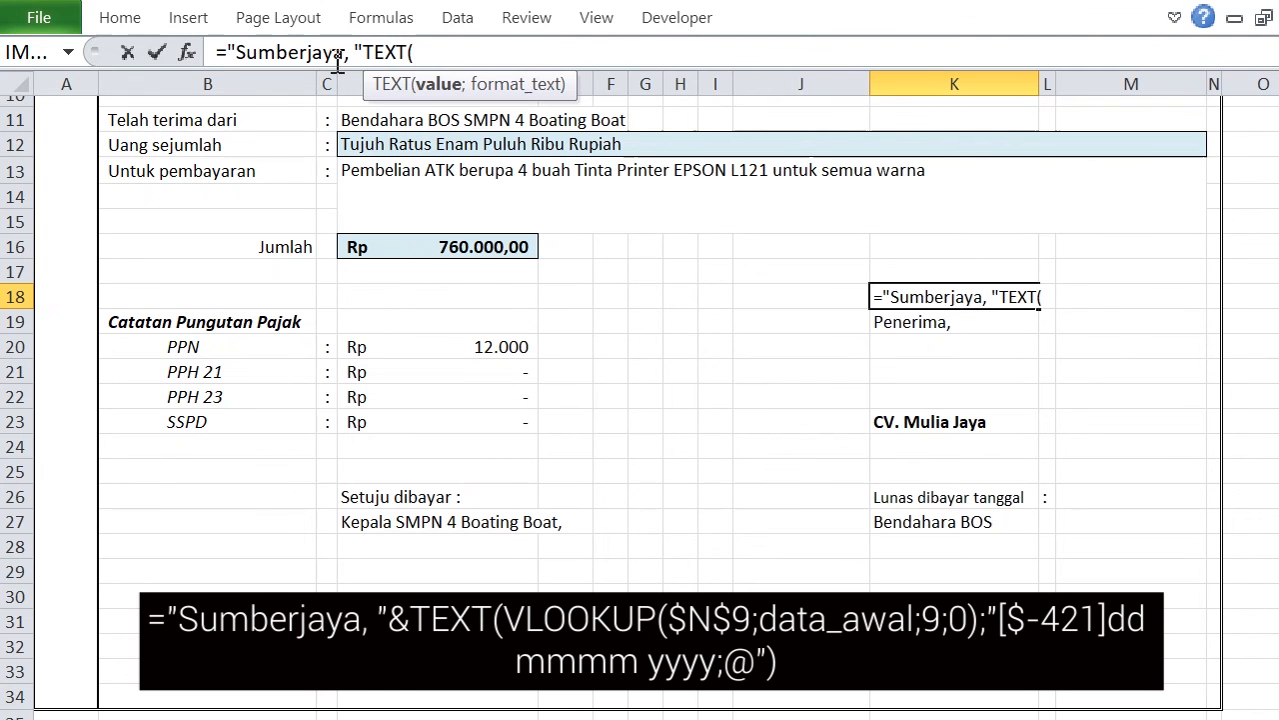
{"action": "type", "text": "VL"}
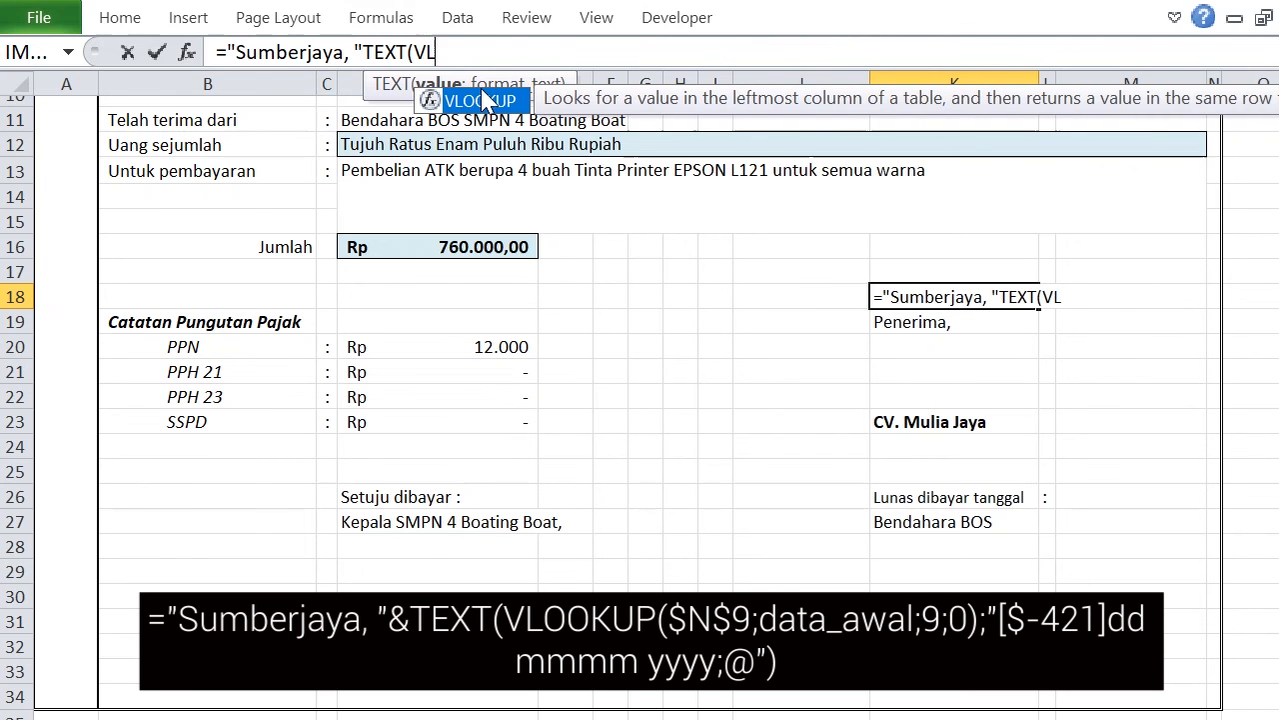
Nest a VLOOKUP inside the K18 TEXT function, using $M$9 as the lookup value and data_awal as the table.
{"action": "double_click", "coordinate": [482, 100]}
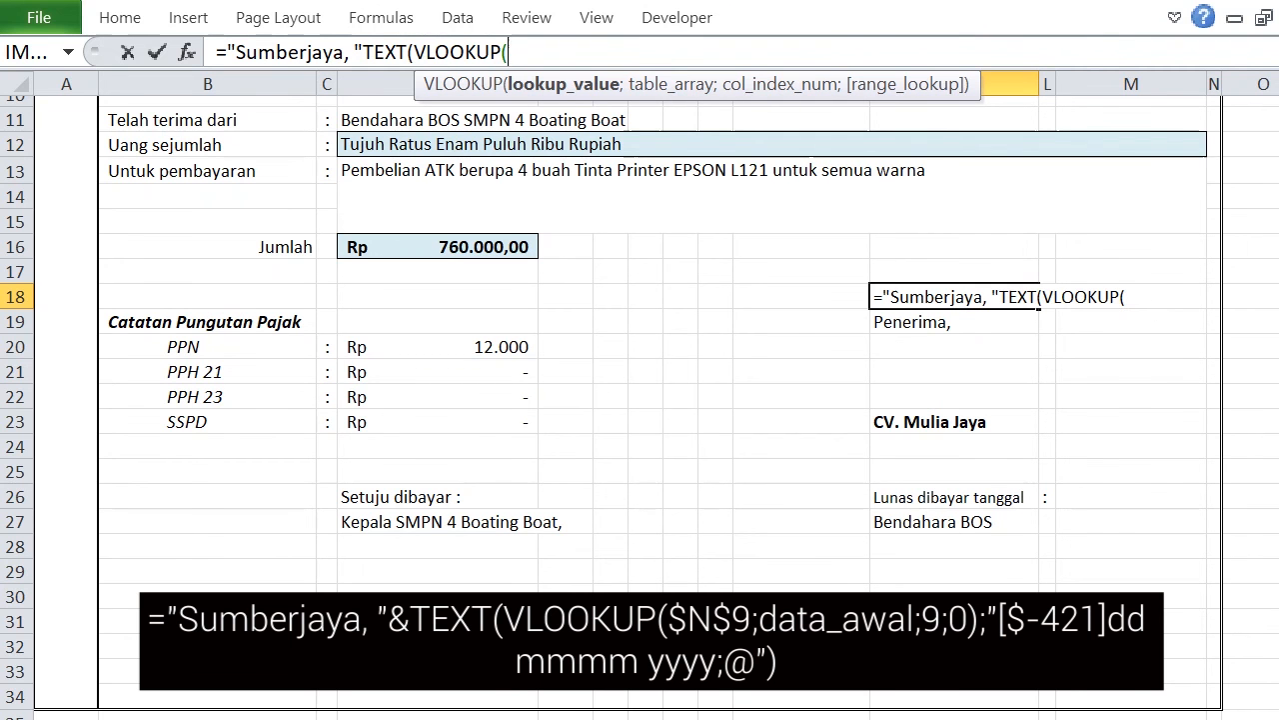
{"action": "scroll", "coordinate": [660, 399], "scroll_direction": "up", "scroll_amount": 2}
{"action": "left_click", "coordinate": [1080, 206]}
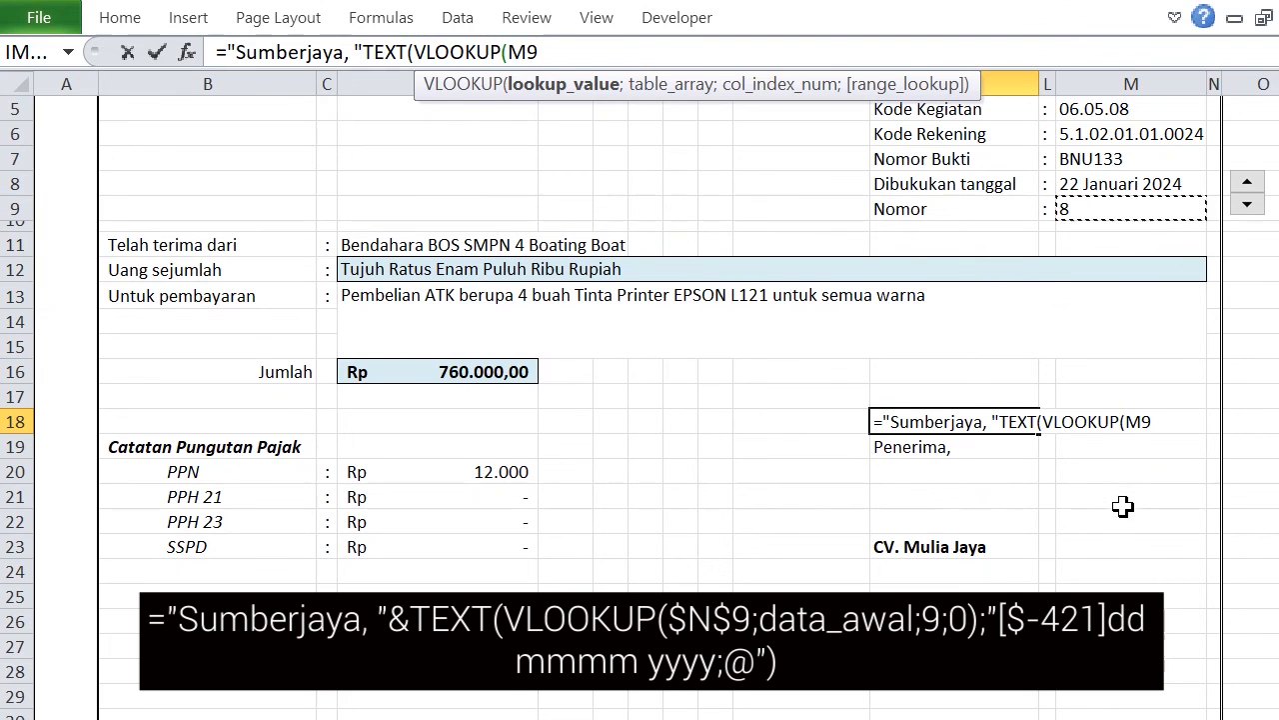
{"action": "key", "text": "F4"}
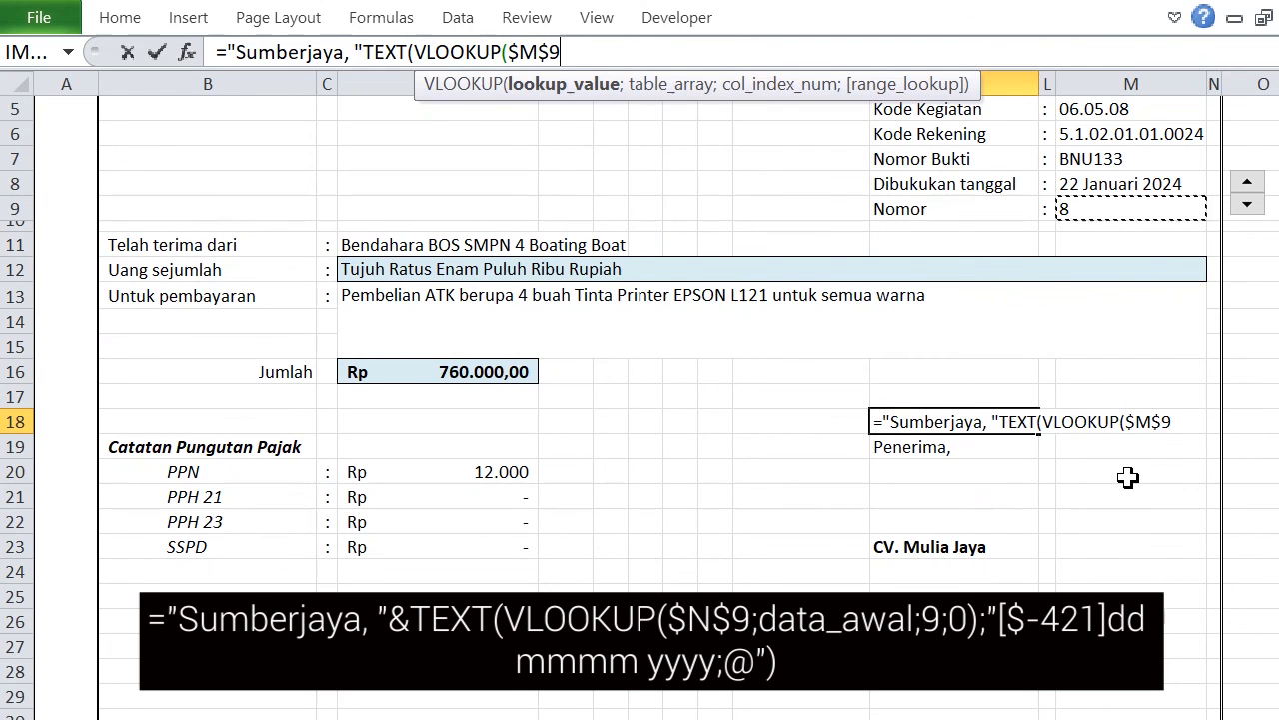
{"action": "type", "text": ";"}
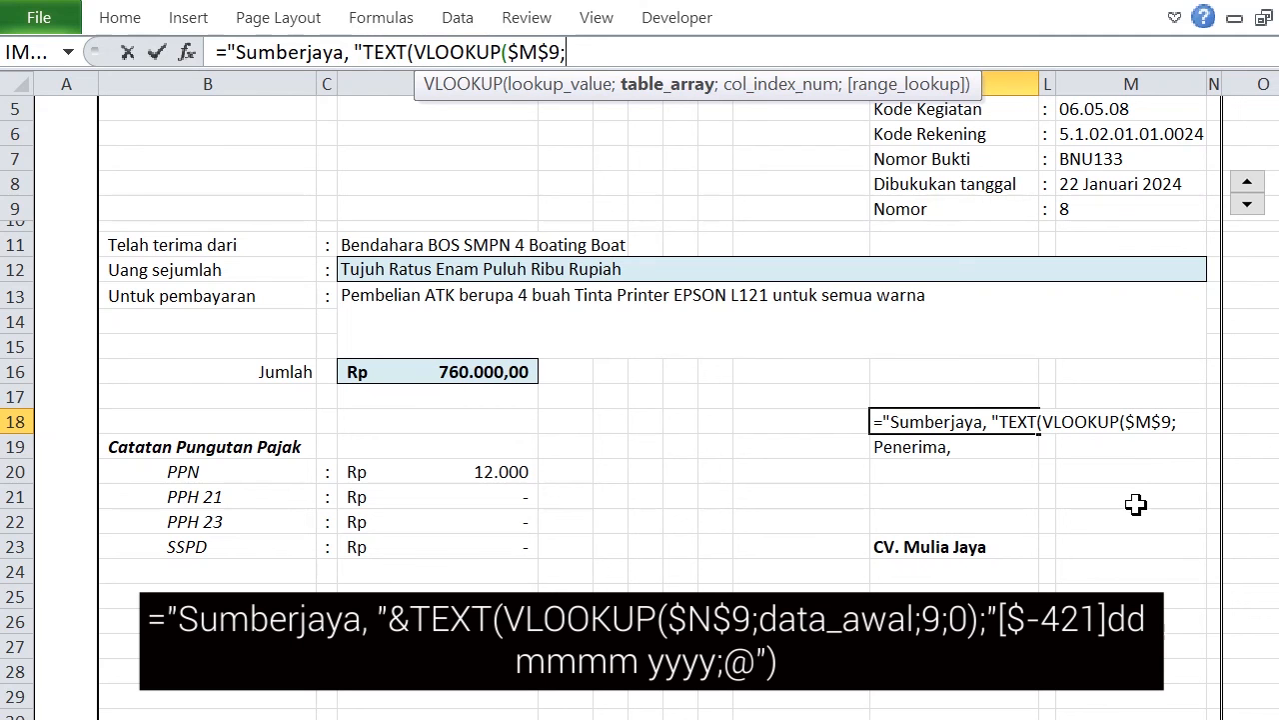
{"action": "type", "text": "data"}
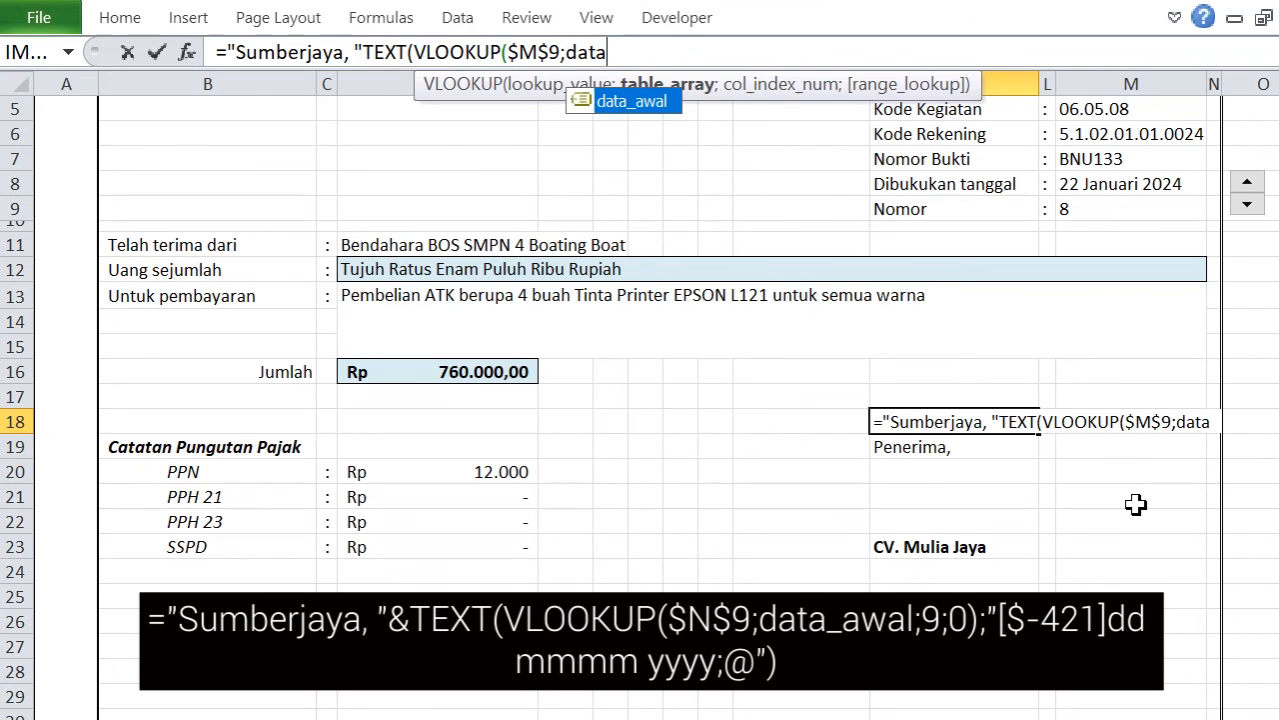
{"action": "double_click", "coordinate": [650, 102]}
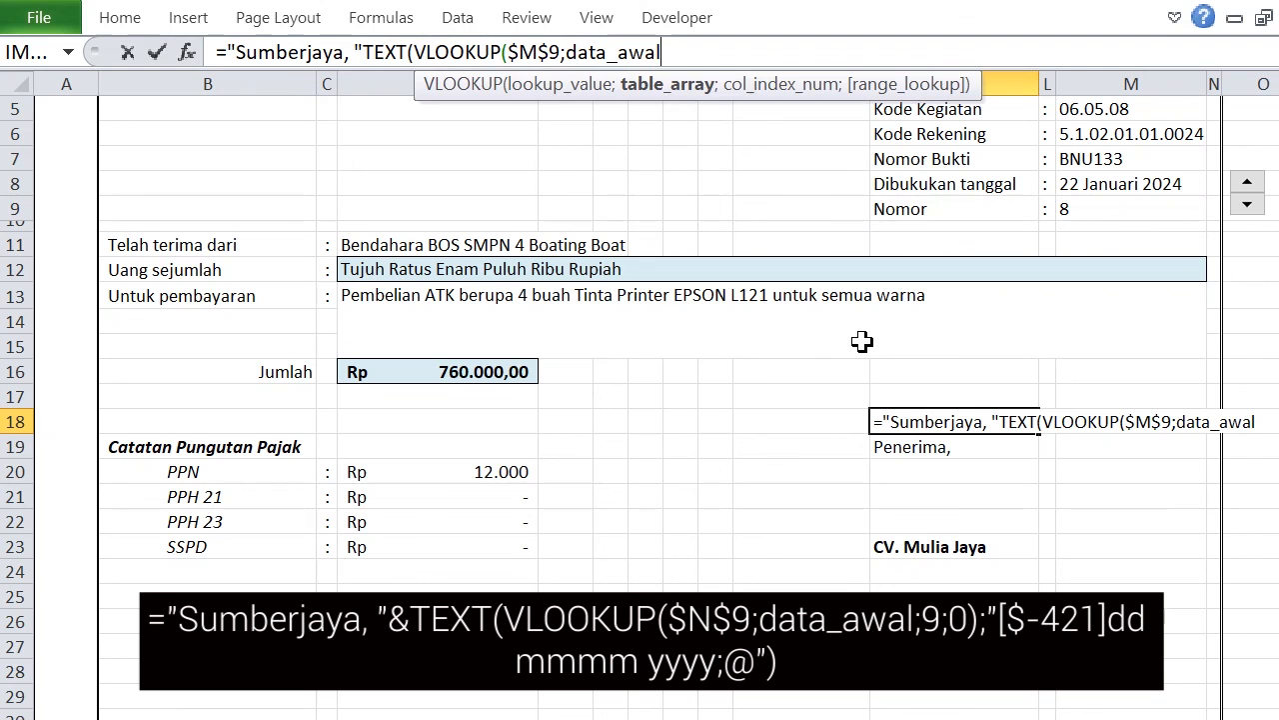
{"action": "type", "text": ";"}
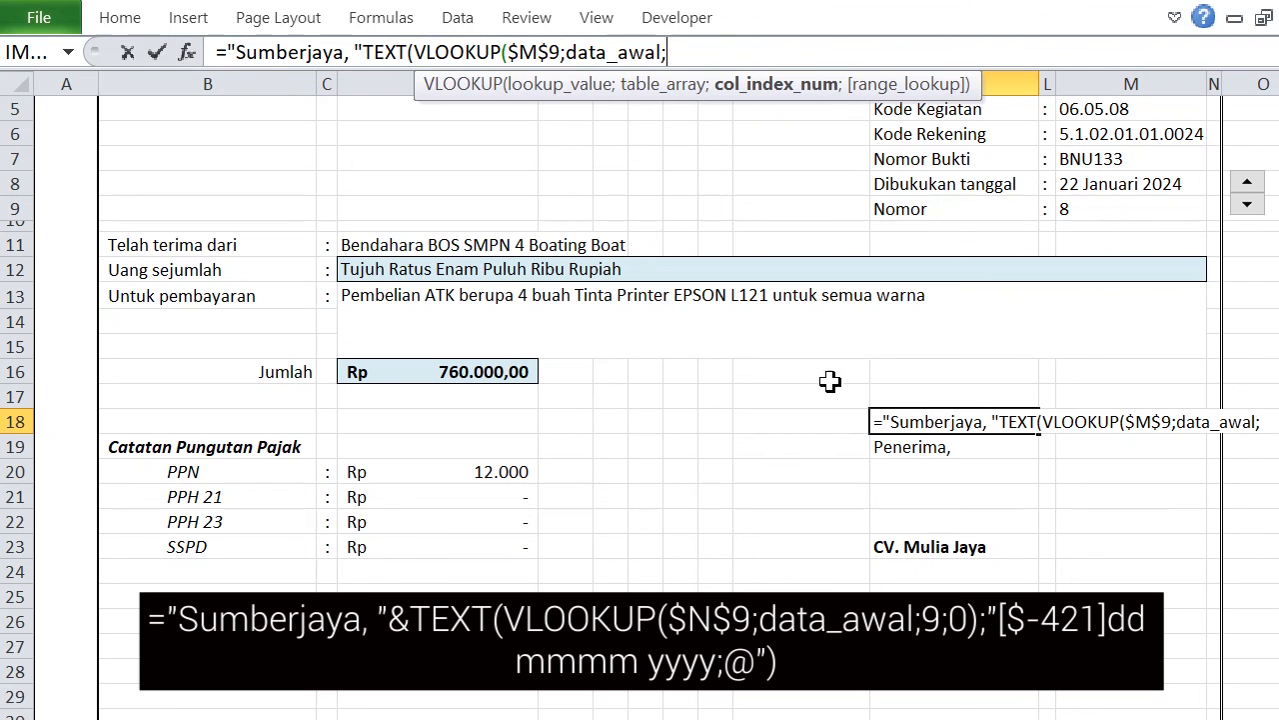
Check the TGL LUNAS DIBAYAR column number in Data Awal and finish the nested VLOOKUP in K18 with column 9 and exact match 0.
{"action": "key", "text": "ctrl+Page_Up"}
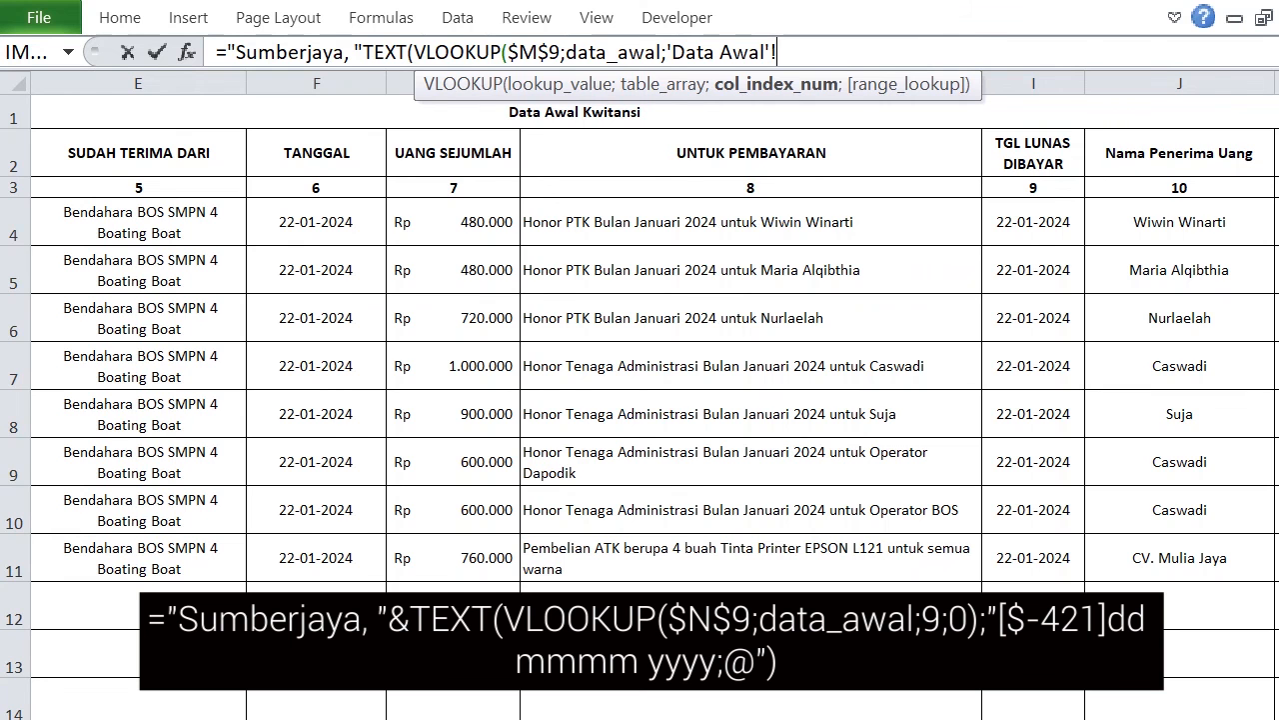
{"action": "scroll", "coordinate": [640, 400], "scroll_direction": "right", "scroll_amount": 3}
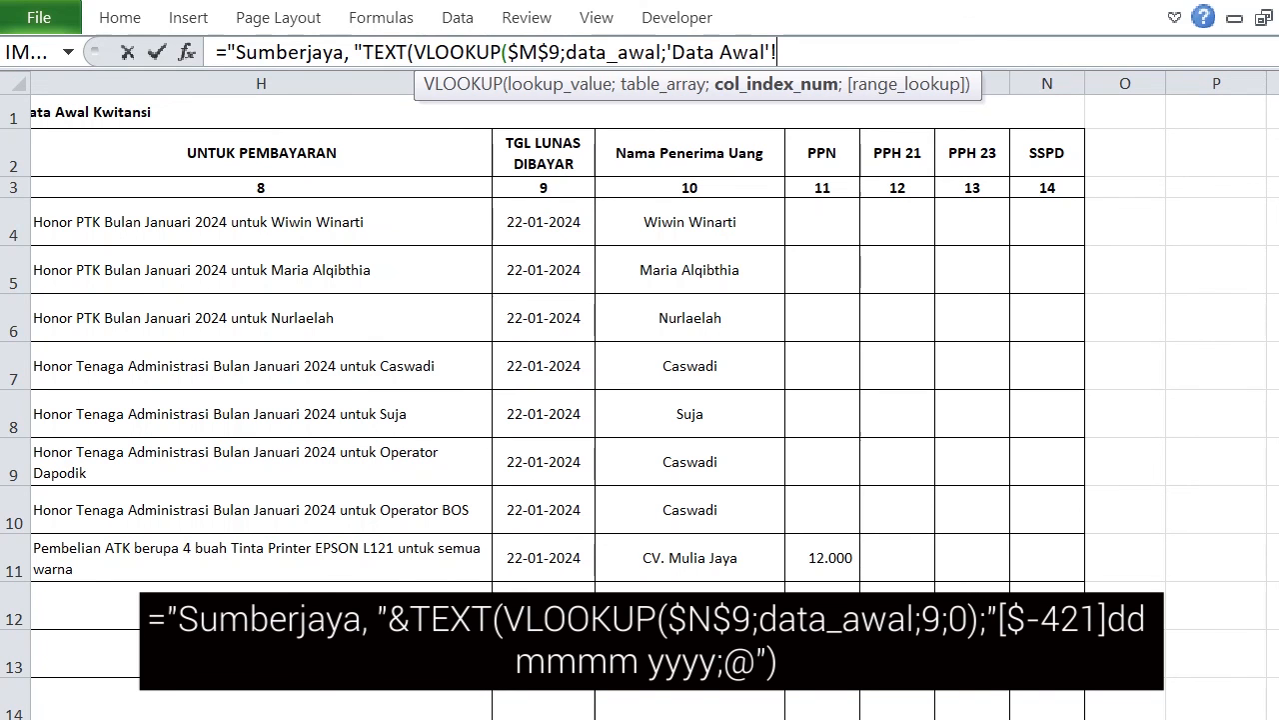
{"action": "left_click", "coordinate": [721, 715]}
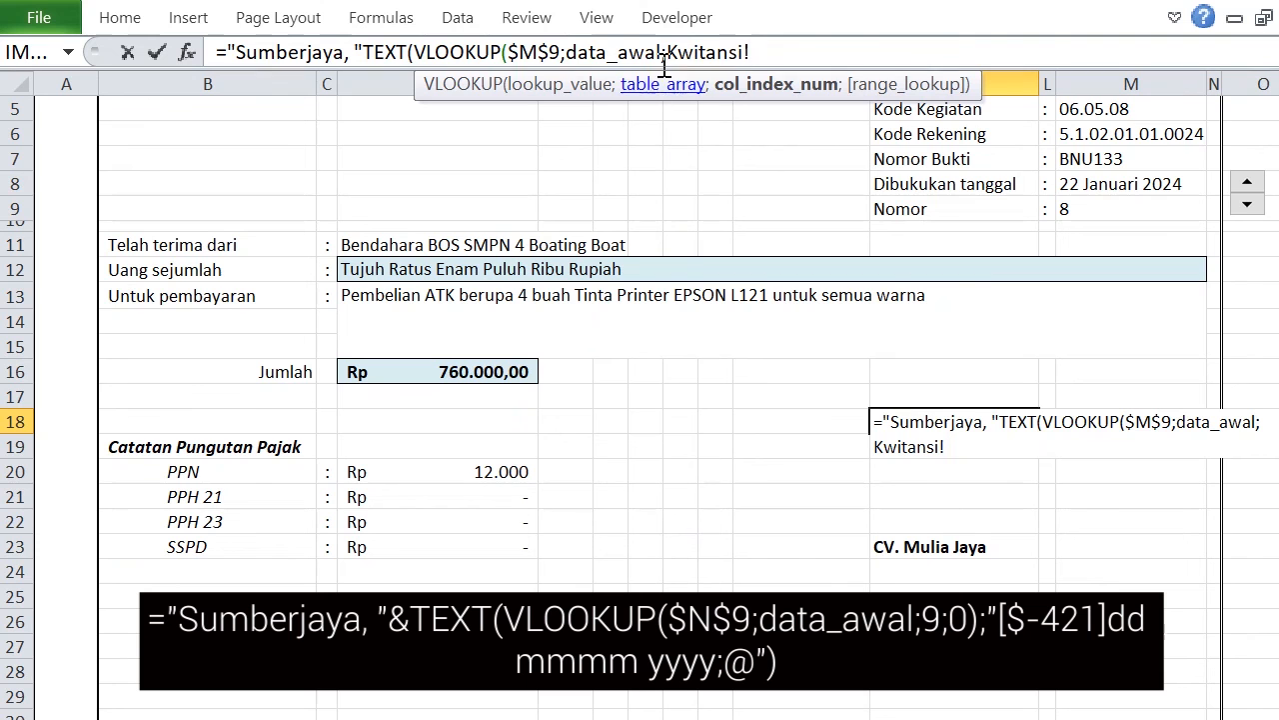
{"action": "left_click_drag", "start_coordinate": [668, 50], "coordinate": [833, 50]}
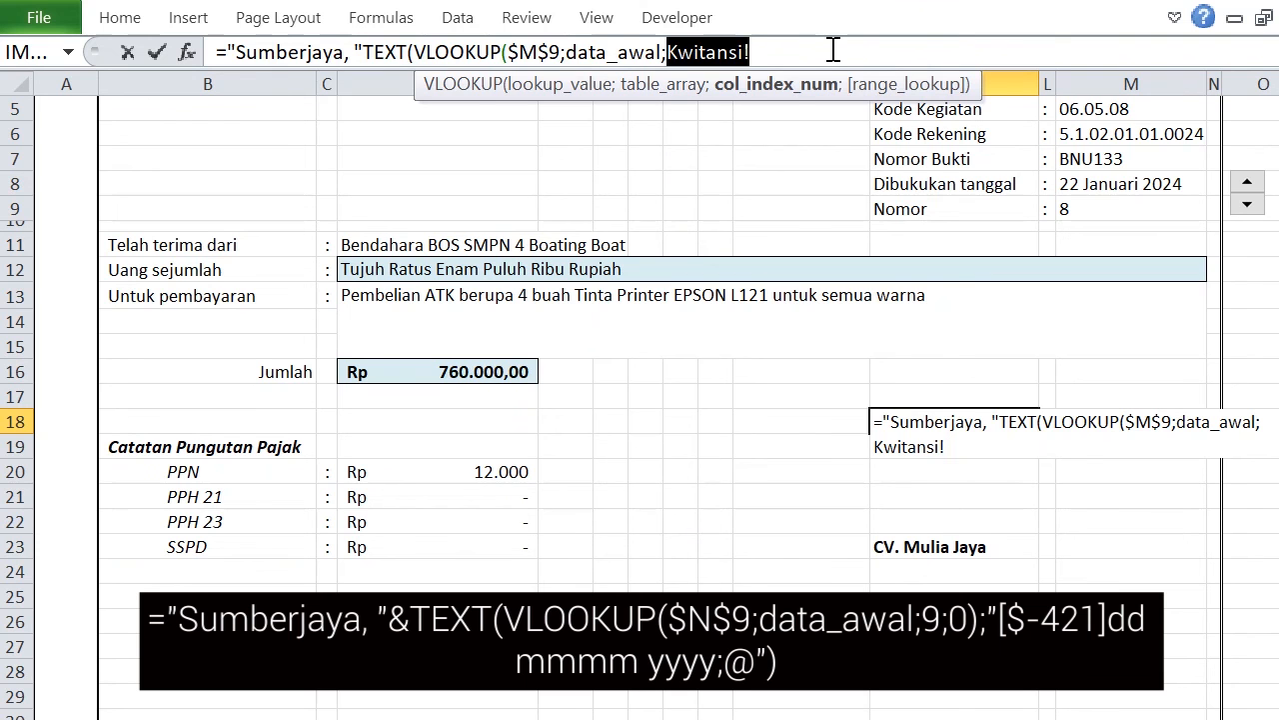
{"action": "left_click", "coordinate": [834, 50]}
{"action": "key", "text": "BackSpace"}
{"action": "key", "text": "BackSpace"}
{"action": "key", "text": "BackSpace"}
{"action": "key", "text": "BackSpace"}
{"action": "key", "text": "BackSpace"}
{"action": "key", "text": "BackSpace"}
{"action": "key", "text": "BackSpace"}
{"action": "key", "text": "BackSpace"}
{"action": "key", "text": "BackSpace"}
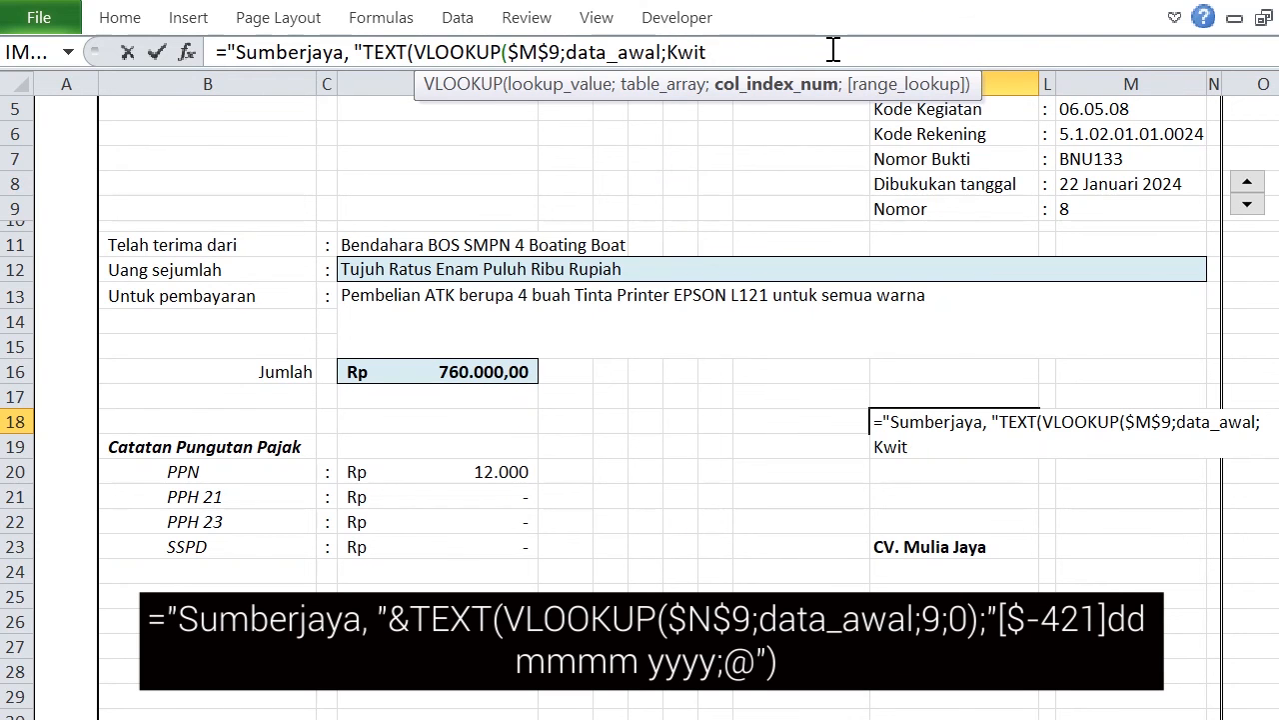
{"action": "type", "text": "9"}
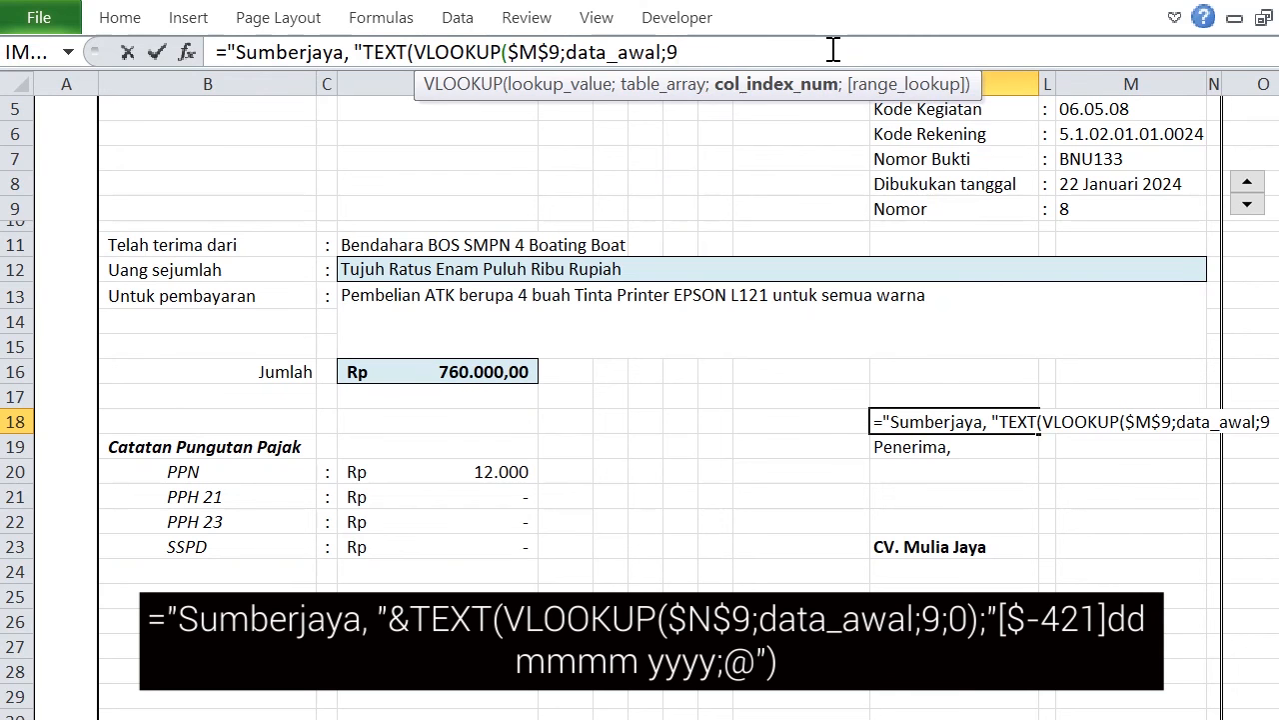
{"action": "type", "text": ";0)"}
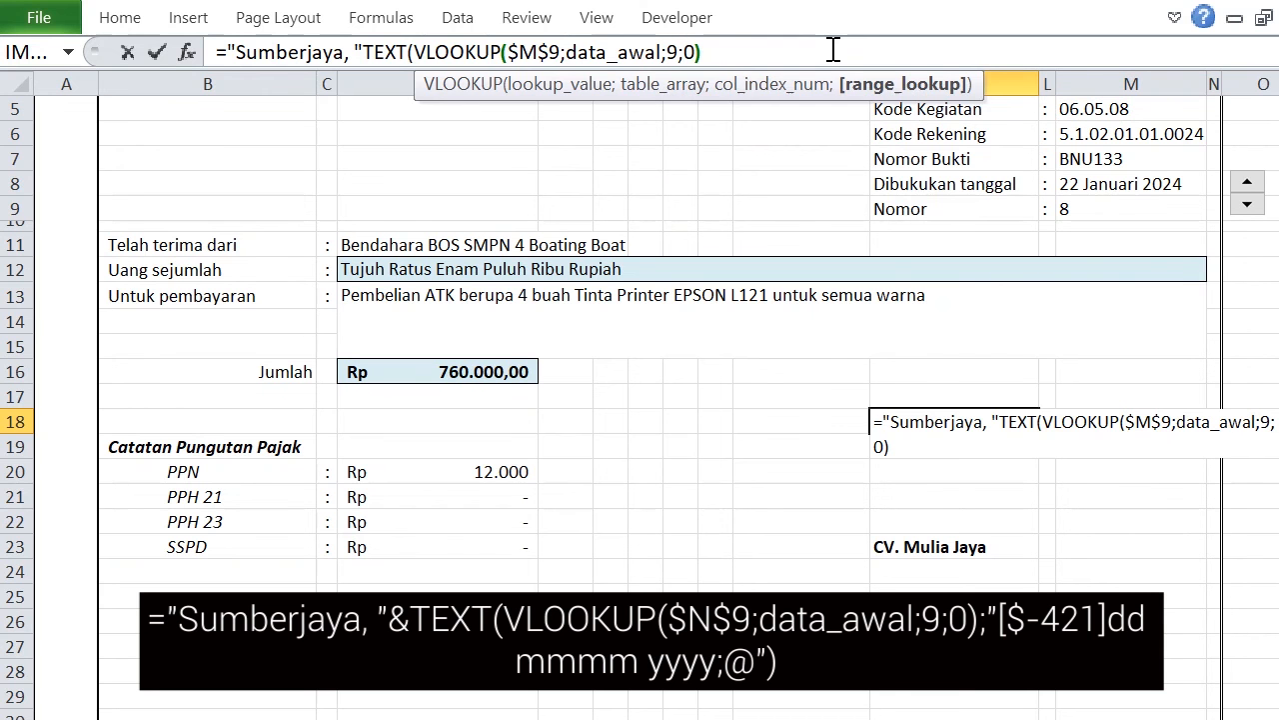
{"action": "key", "text": "Return"}
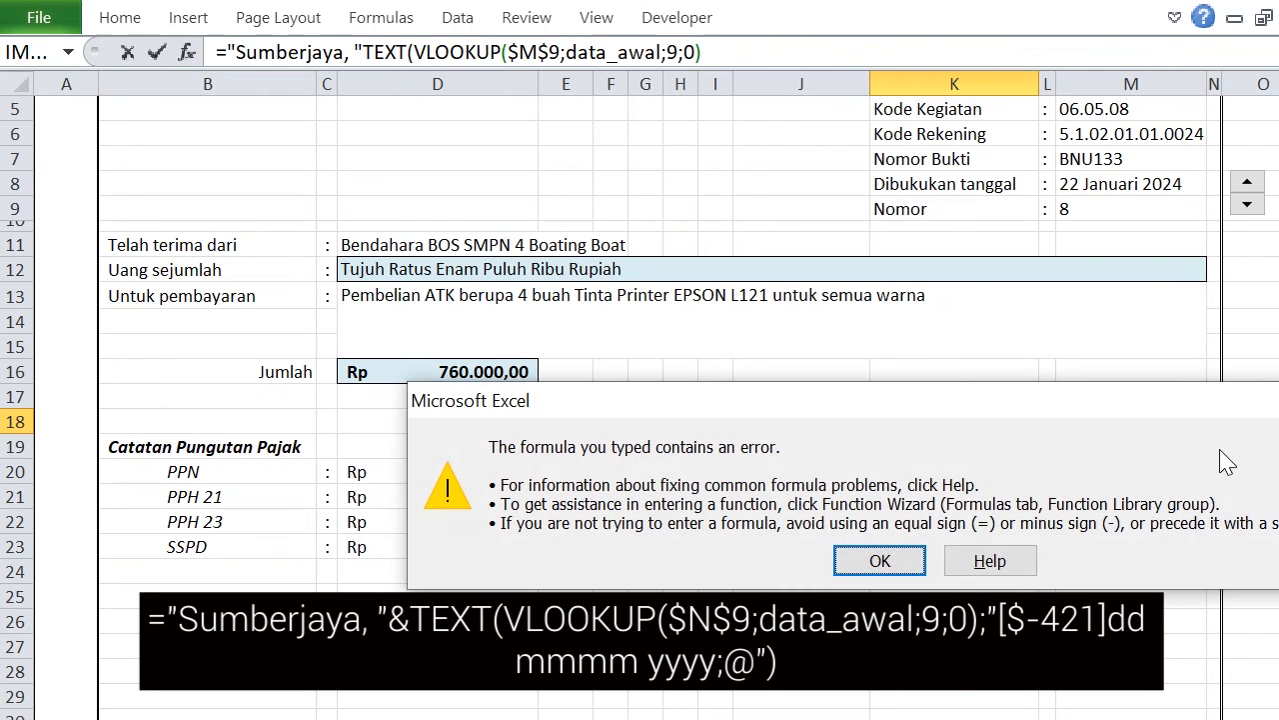
{"action": "left_click", "coordinate": [878, 559]}
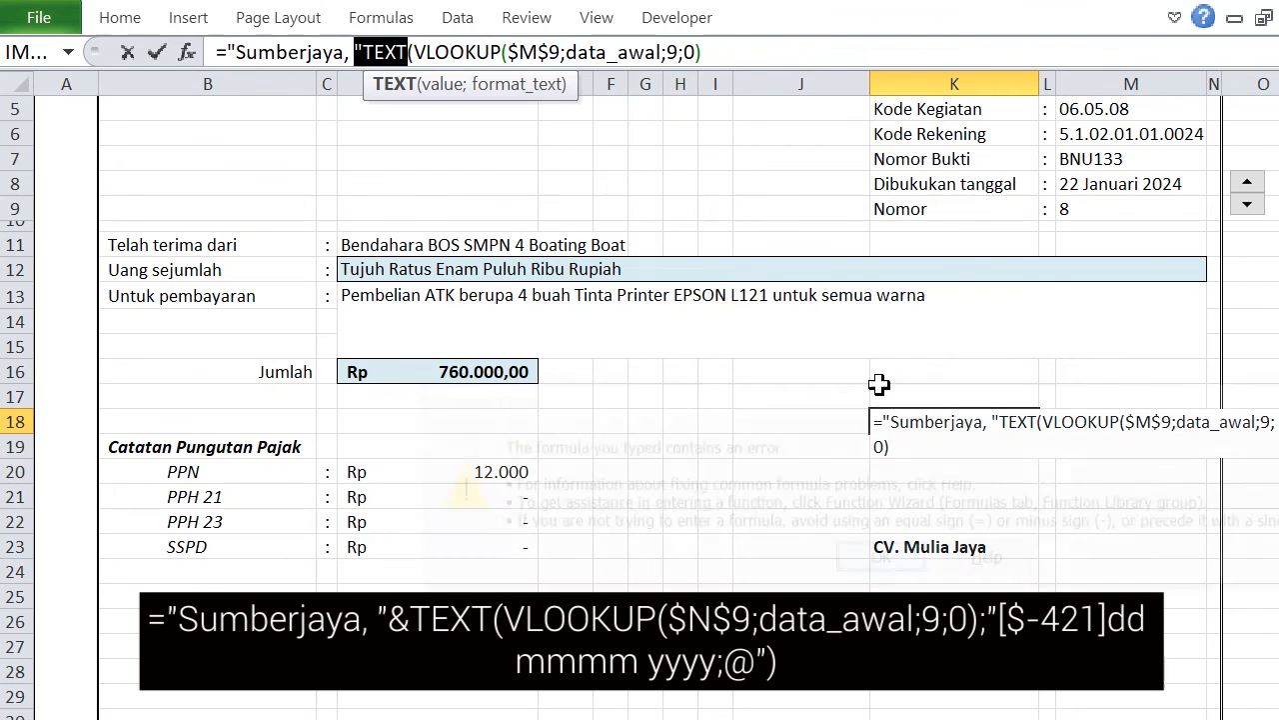
Add the Indonesian date format "[$-421]dd mmm yyyy;@" as the format text and close the TEXT function in K18.
{"action": "left_click", "coordinate": [714, 52]}
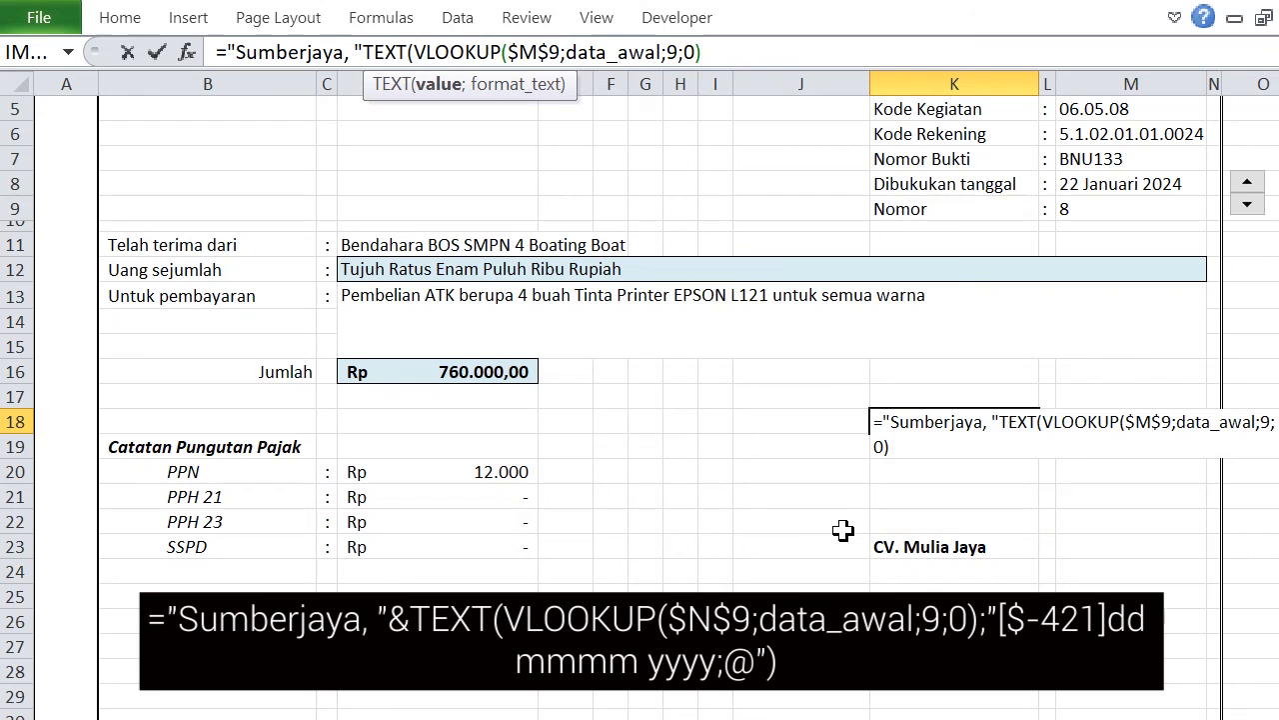
{"action": "type", "text": ";"}
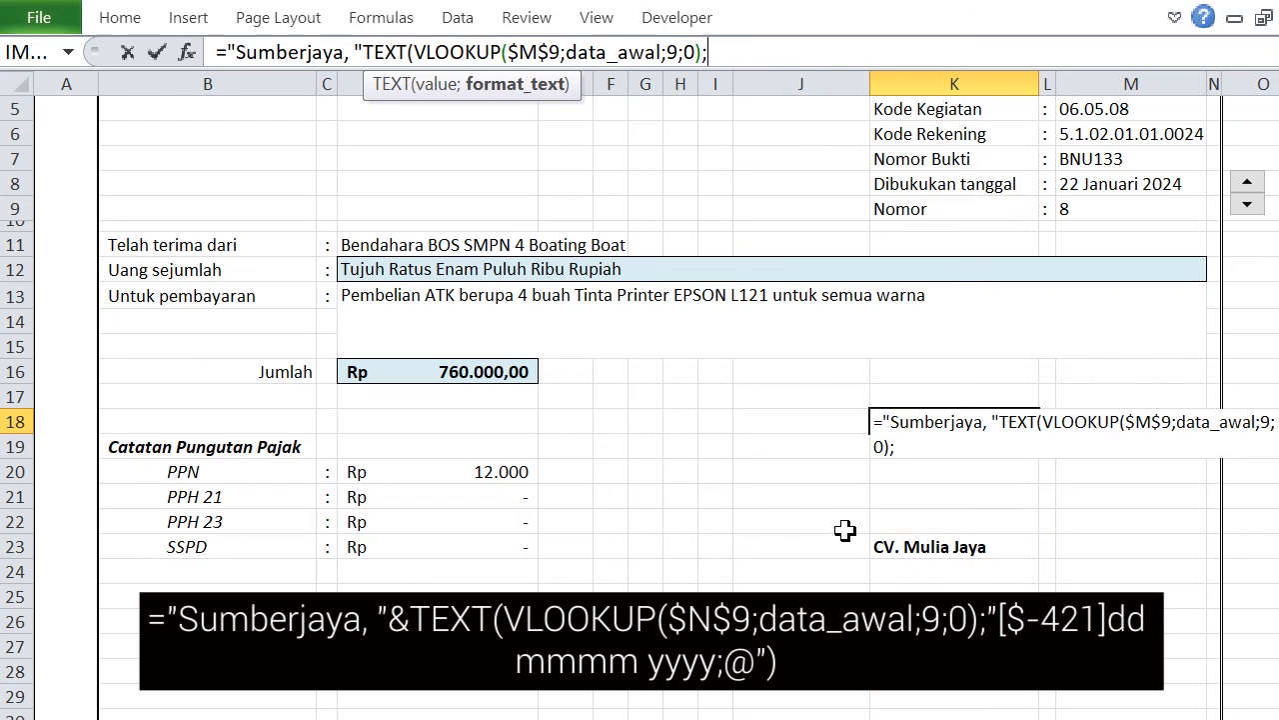
{"action": "type", "text": "\""}
{"action": "type", "text": "[$-421"}
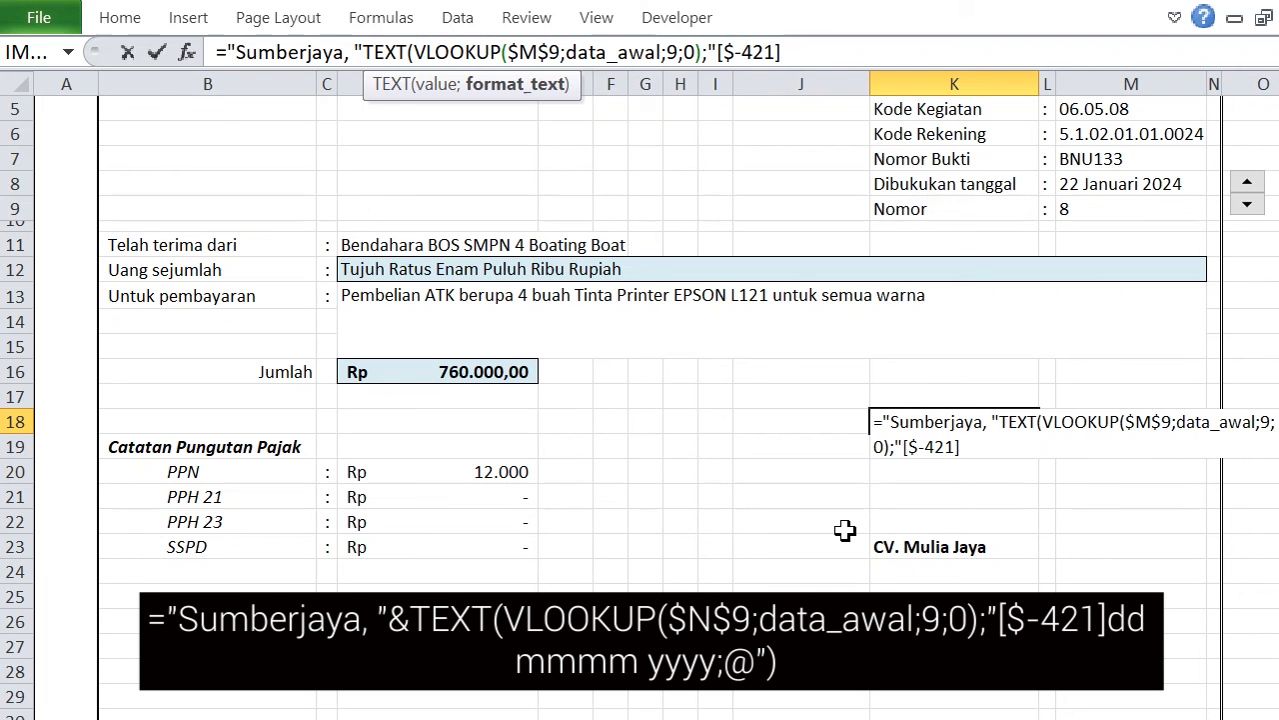
{"action": "type", "text": "]dd mmm yyyy"}
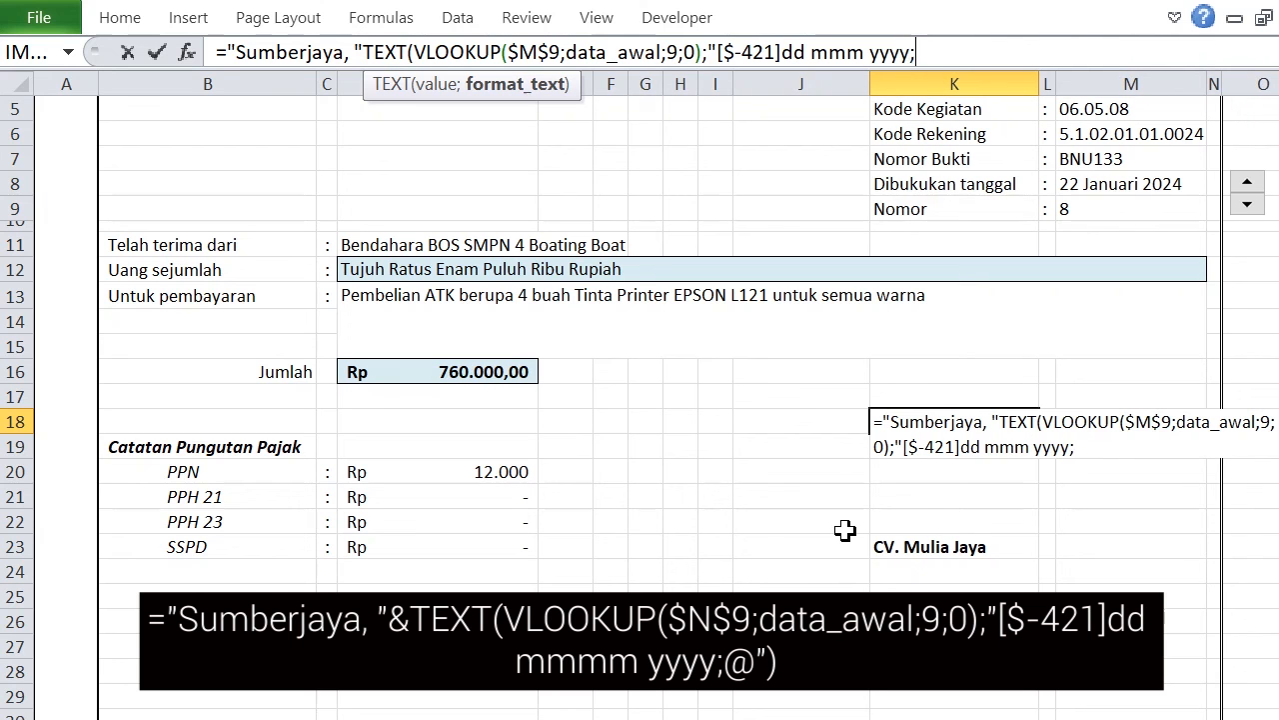
{"action": "type", "text": ";@\")"}
{"action": "key", "text": "Return"}
{"action": "left_click", "coordinate": [848, 545]}
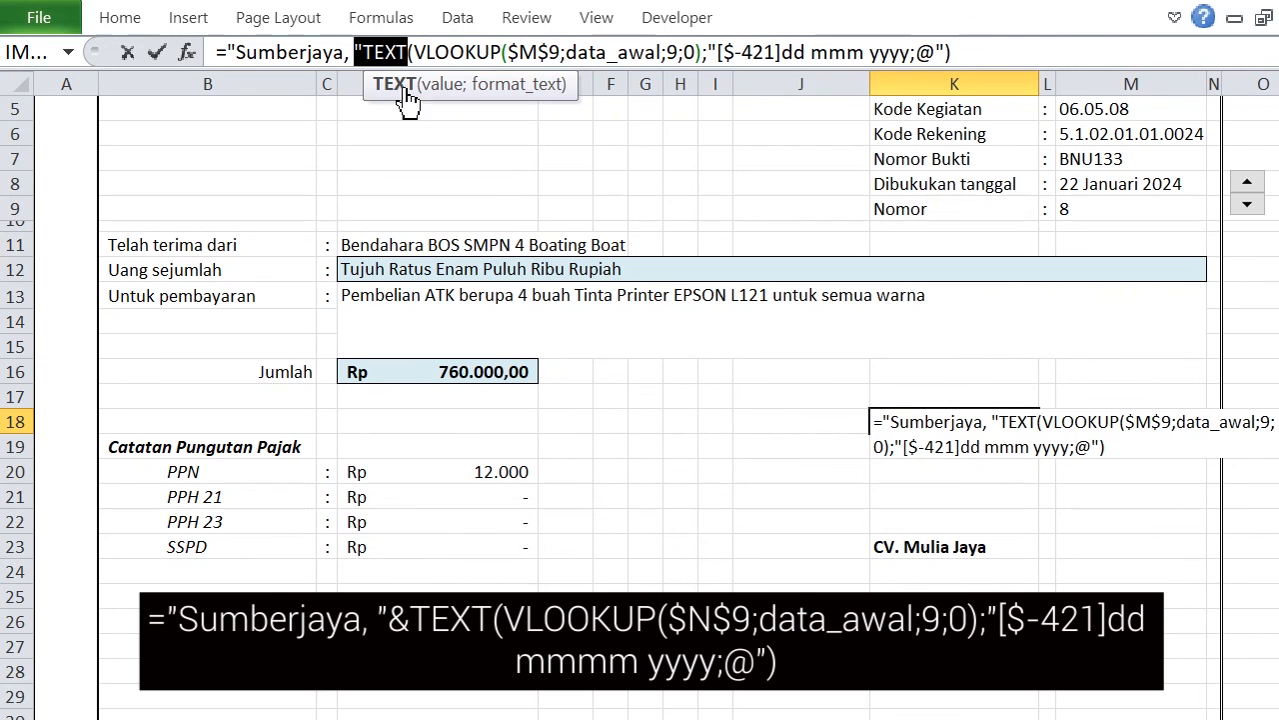
Insert the missing & between "Sumberjaya, " and TEXT in the K18 formula and enter it.
{"action": "left_click", "coordinate": [378, 52]}
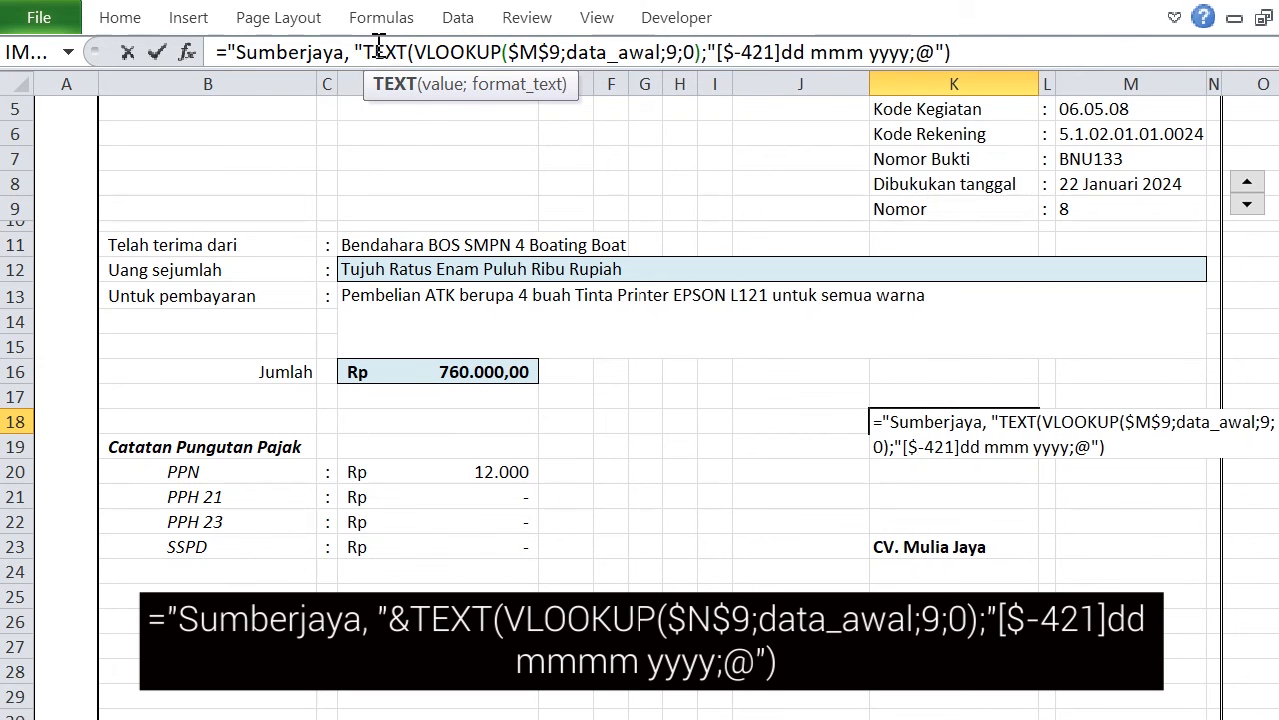
{"action": "left_click", "coordinate": [366, 48]}
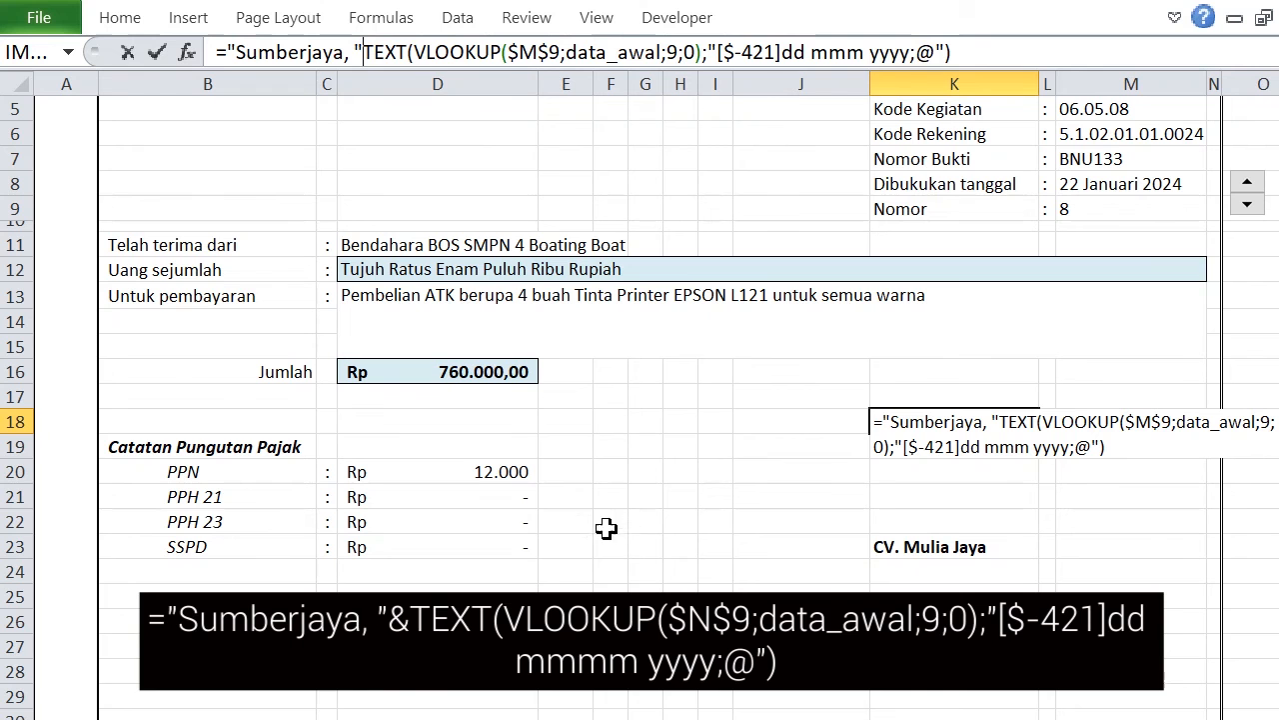
{"action": "type", "text": "&"}
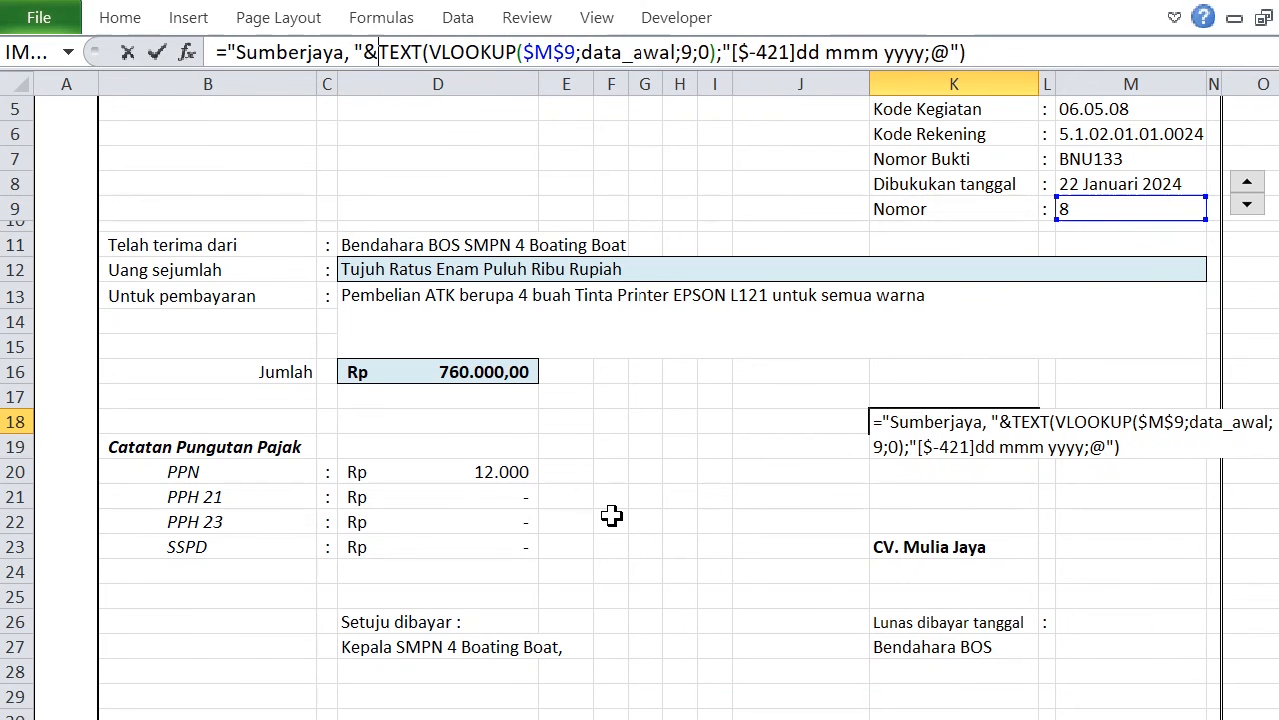
{"action": "key", "text": "Return"}
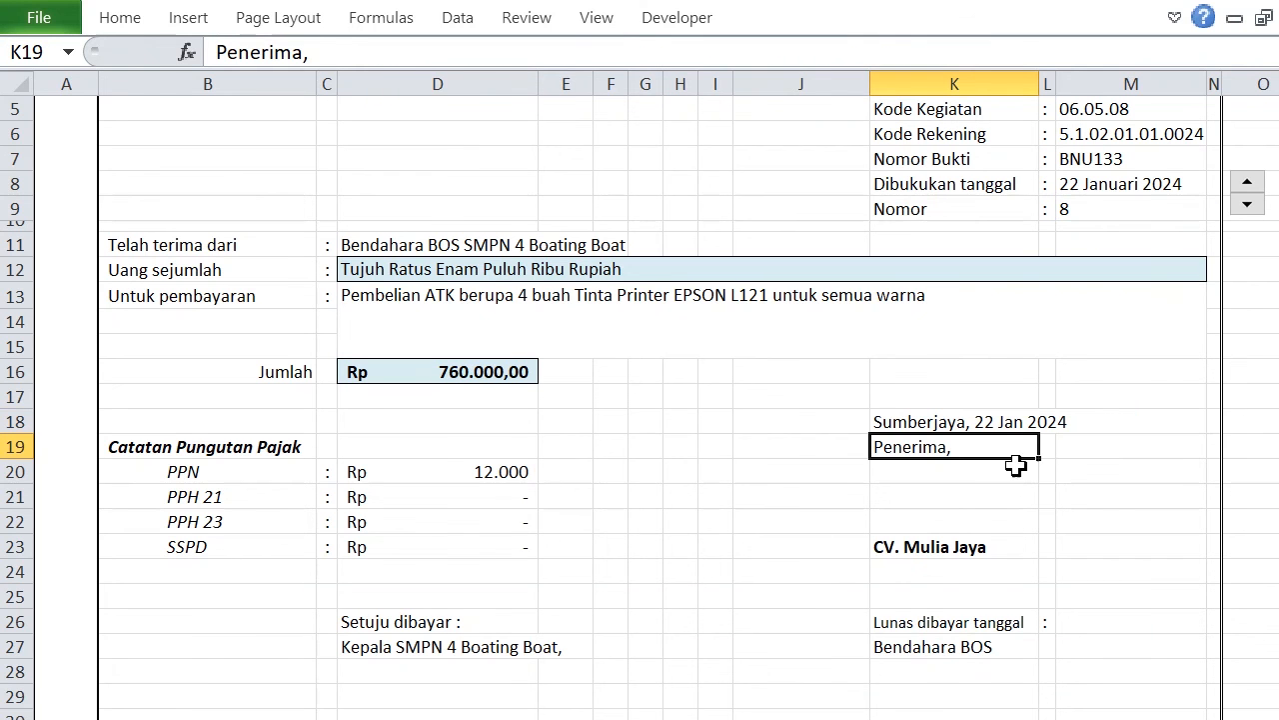
Change the month code in the K18 date format to mmmm for the full month name.
{"action": "left_click", "coordinate": [940, 424]}
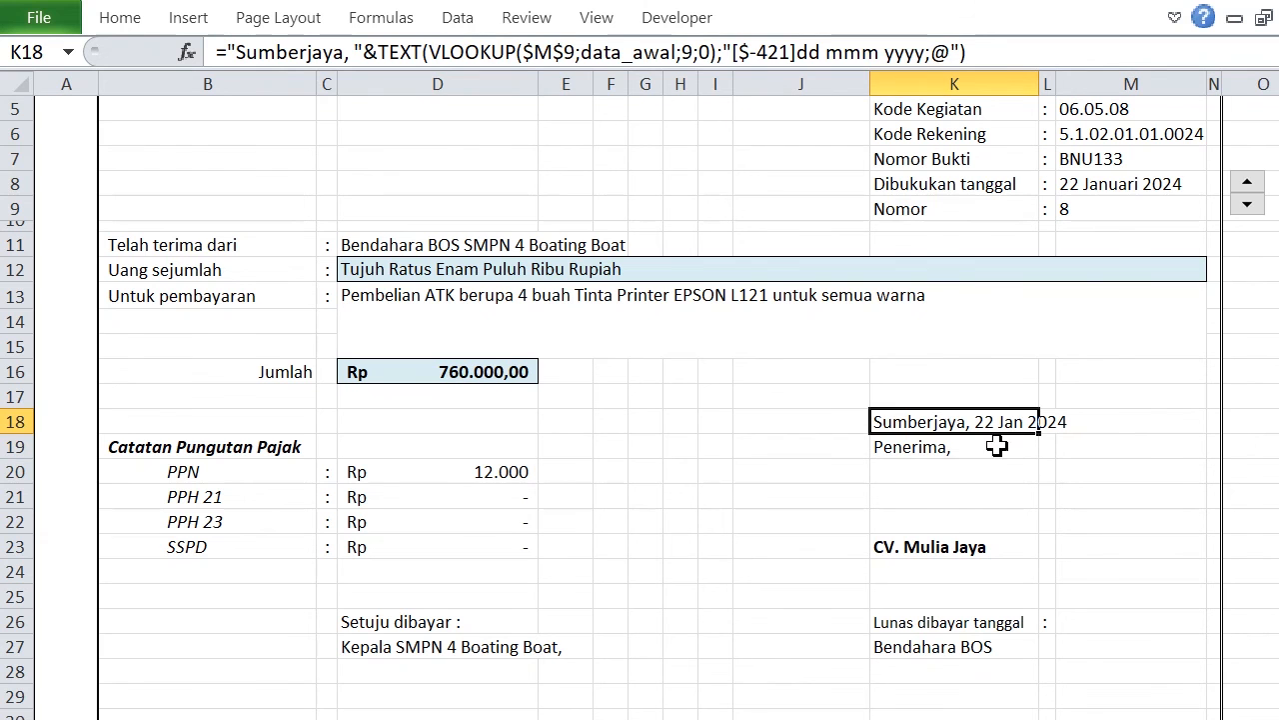
{"action": "left_click", "coordinate": [880, 52]}
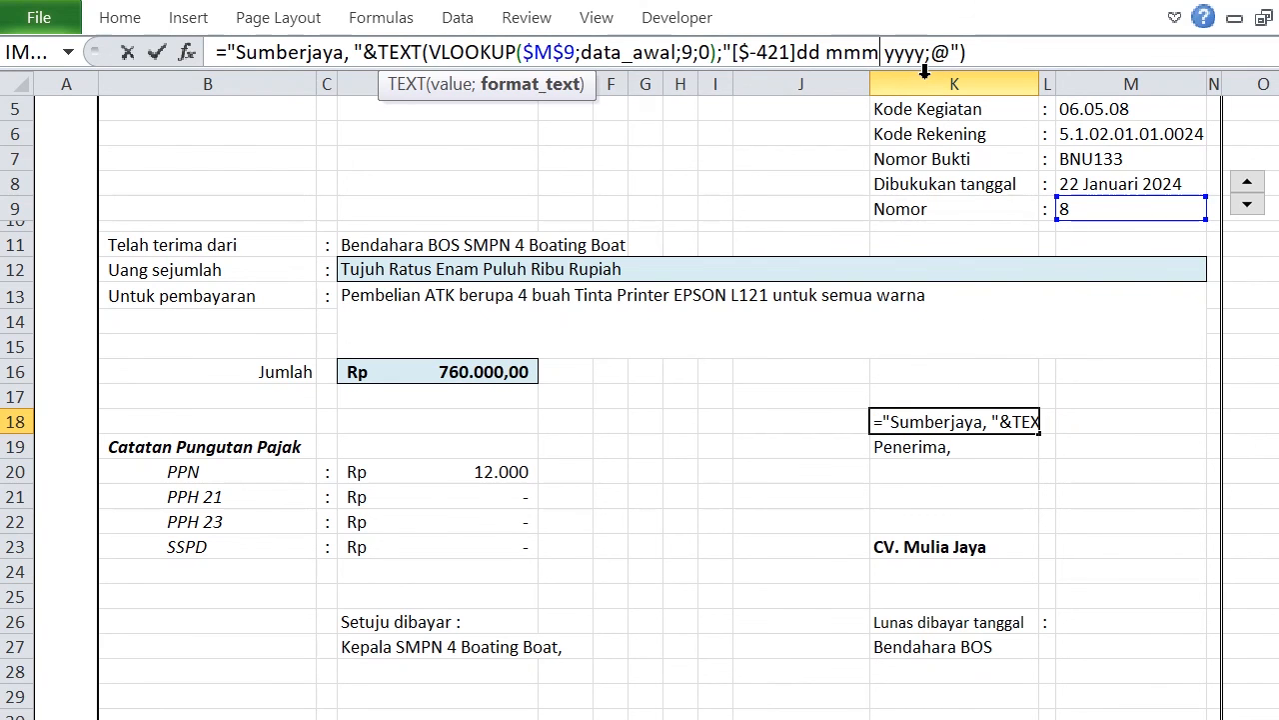
{"action": "type", "text": "m"}
{"action": "key", "text": "Return"}
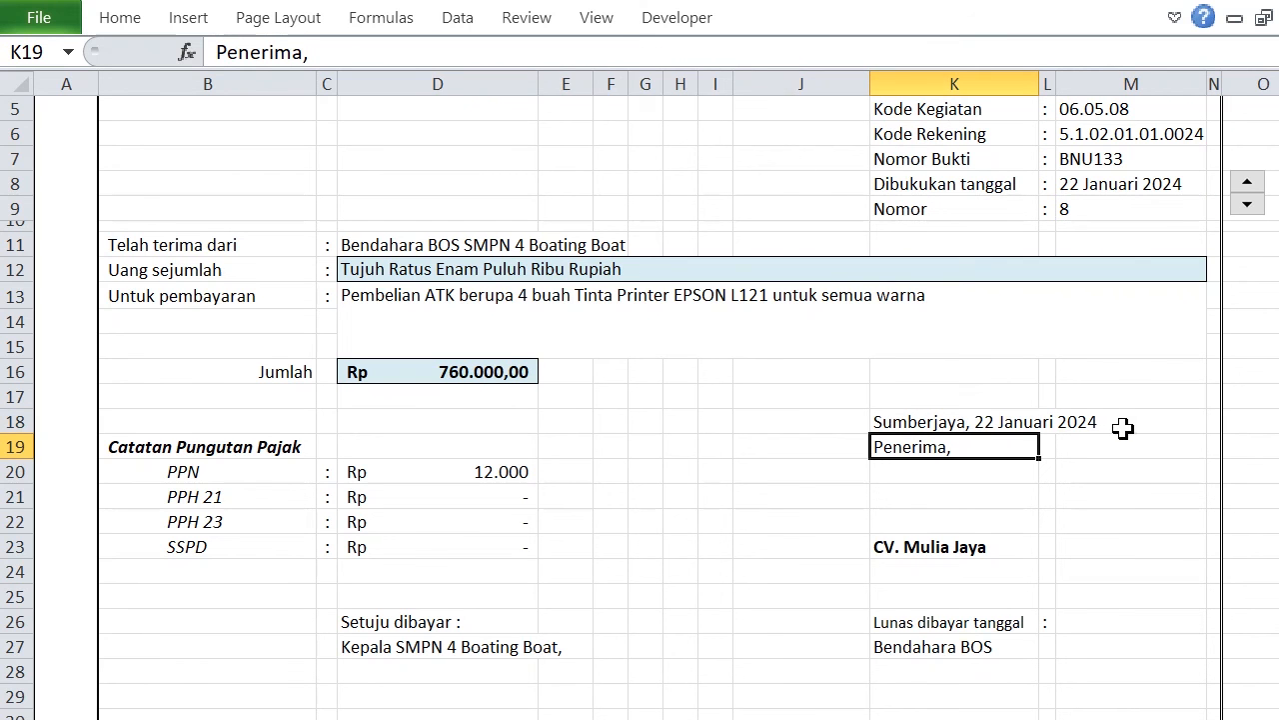
{"action": "left_click", "coordinate": [1093, 617]}
{"action": "left_click", "coordinate": [892, 419]}
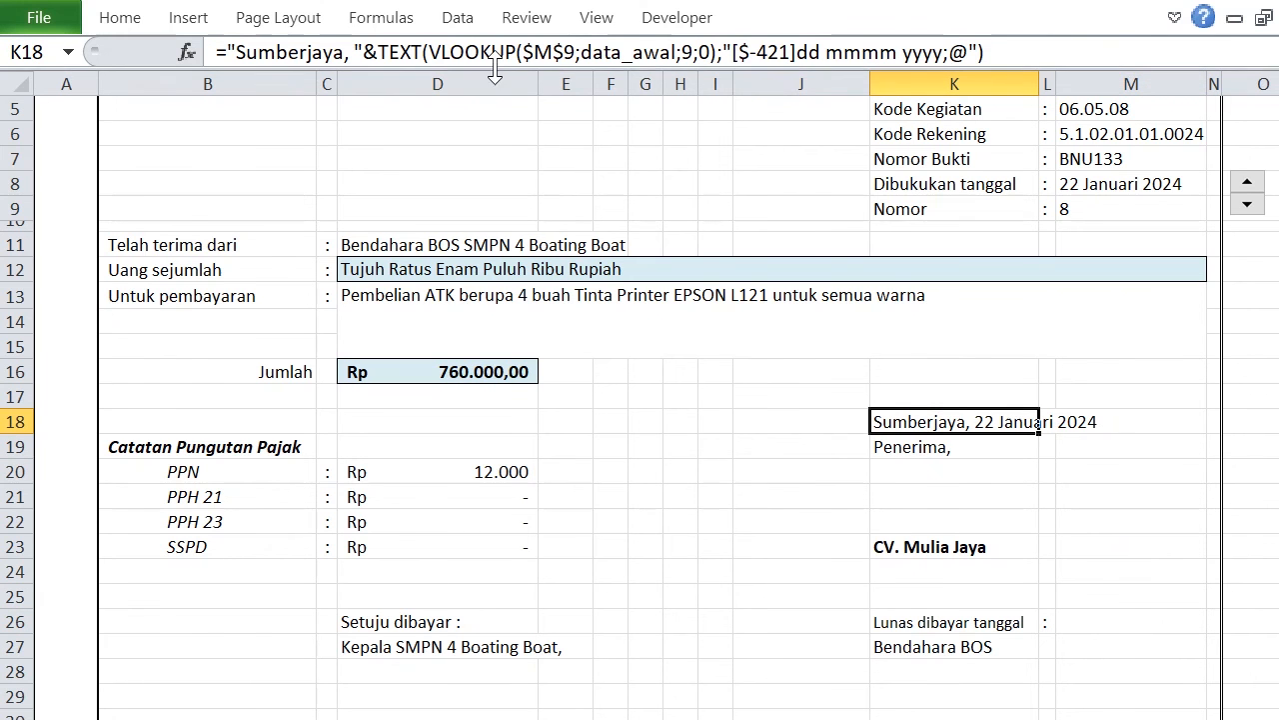
{"action": "left_click_drag", "start_coordinate": [429, 50], "coordinate": [694, 52]}
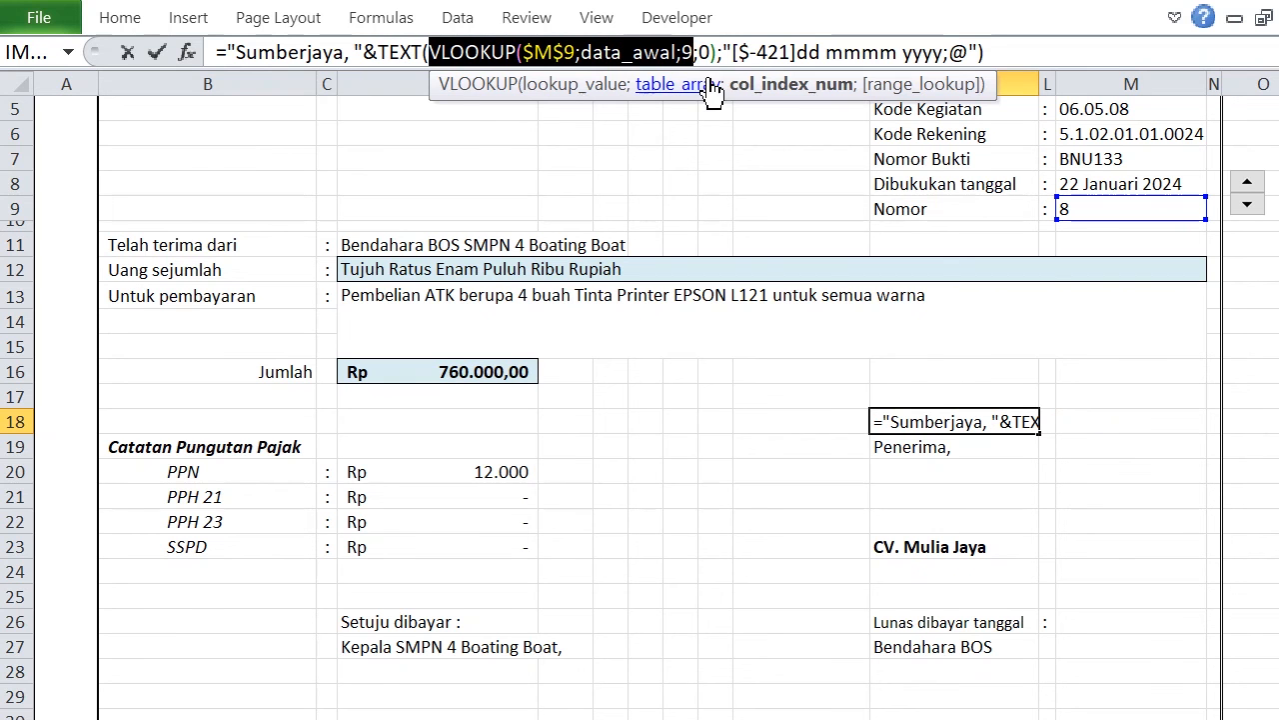
{"action": "left_click", "coordinate": [128, 52]}
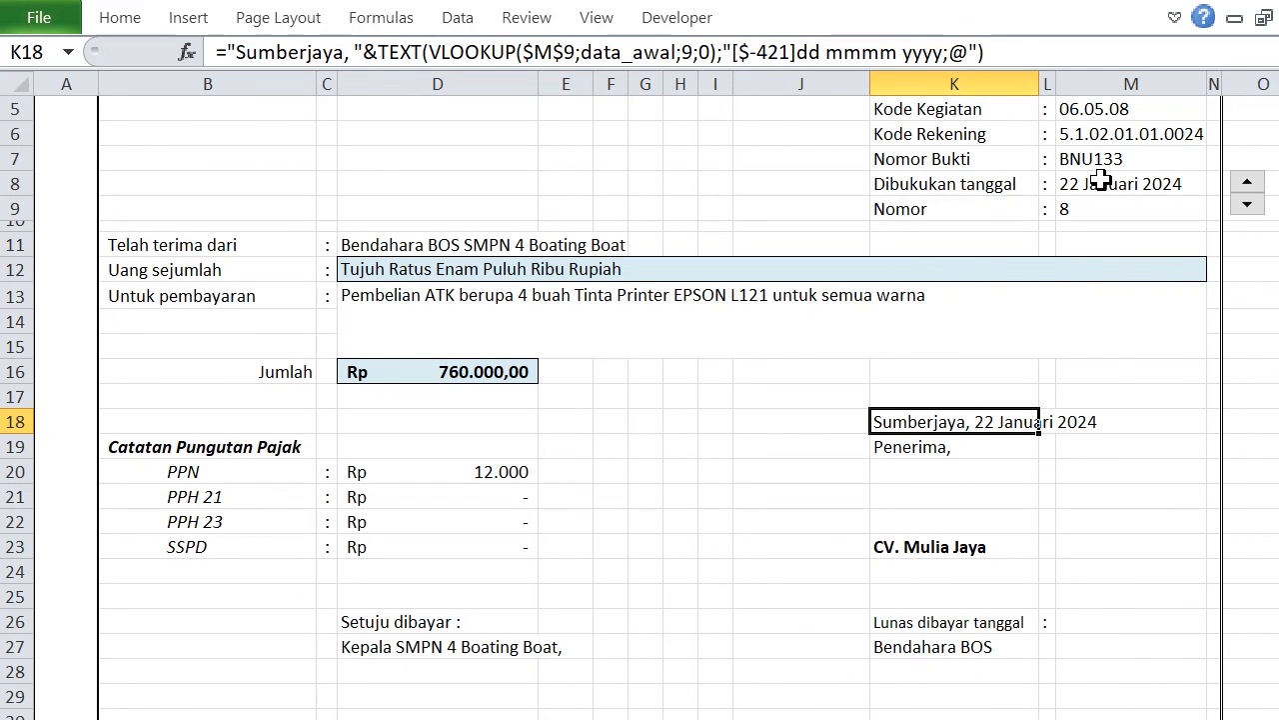
Link the Lunas dibayar tanggal cell M26 to the Dibukukan tanggal date in M8.
{"action": "left_click", "coordinate": [1099, 622]}
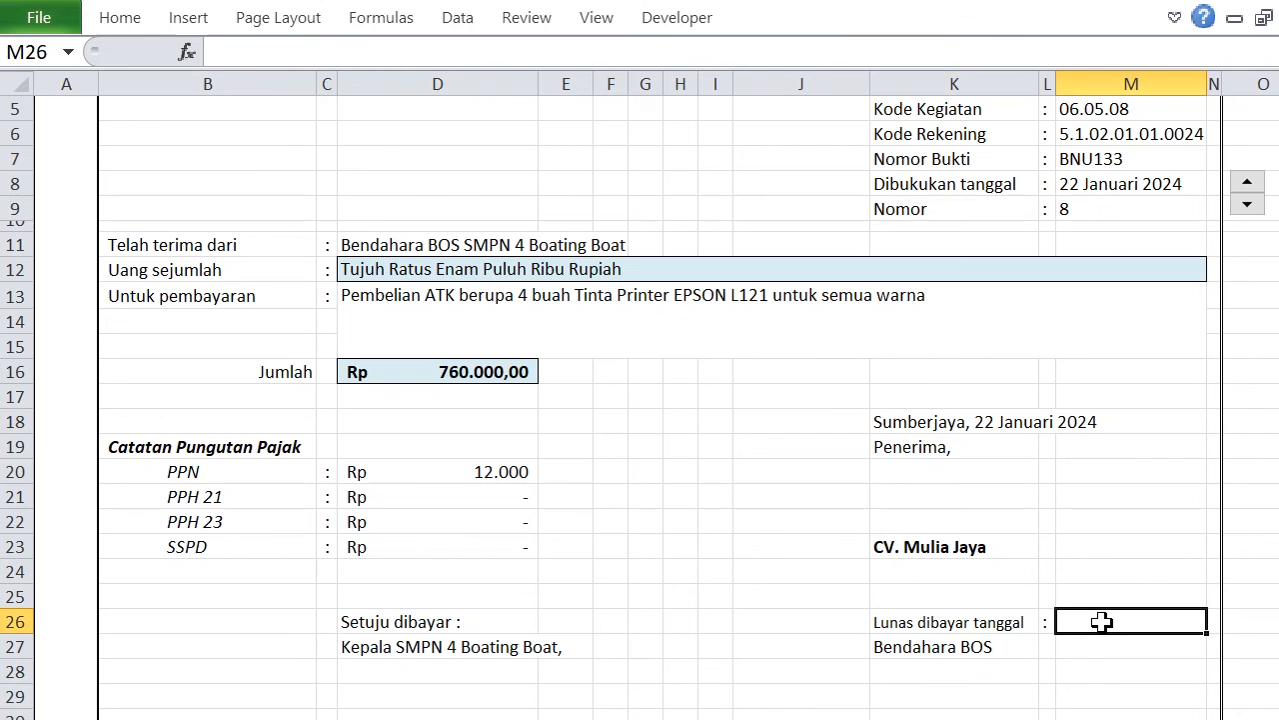
{"action": "double_click", "coordinate": [1109, 621]}
{"action": "type", "text": "="}
{"action": "left_click", "coordinate": [1129, 184]}
{"action": "key", "text": "Return"}
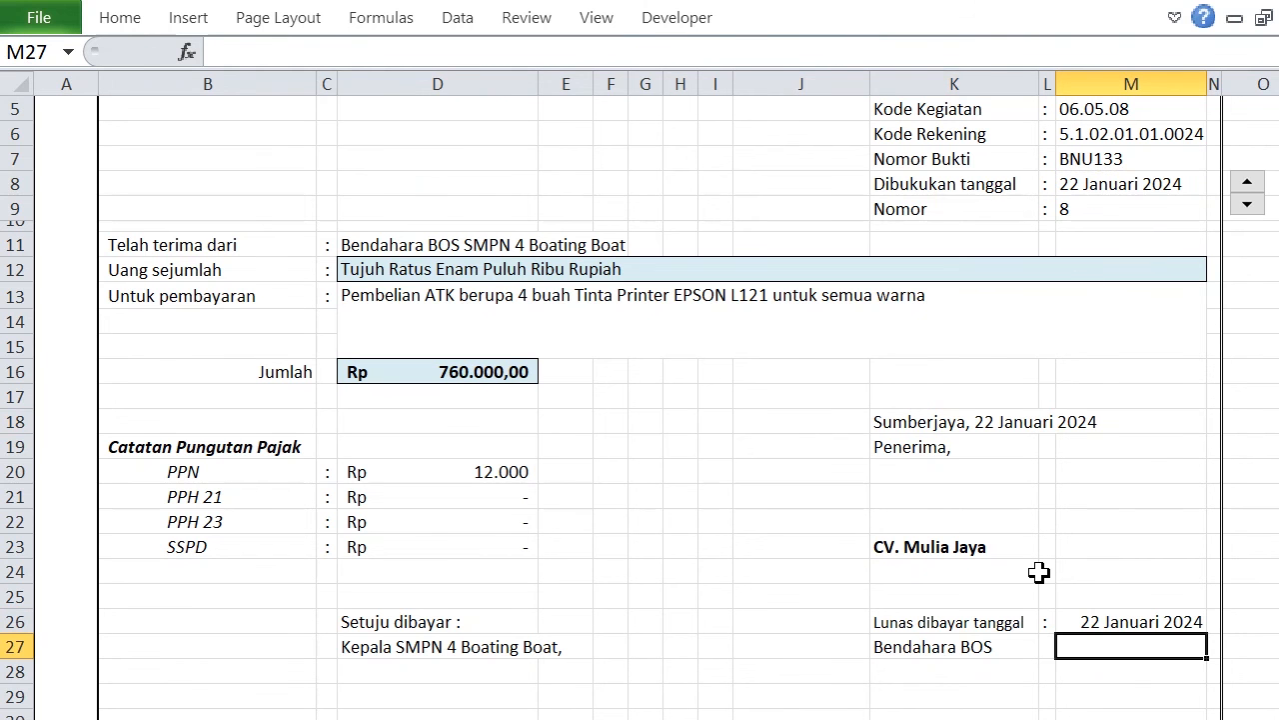
Review the completed receipt and step its Nomor down to 7 to test the lookups on another record.
{"action": "scroll", "coordinate": [1045, 648], "scroll_direction": "down", "scroll_amount": 2}
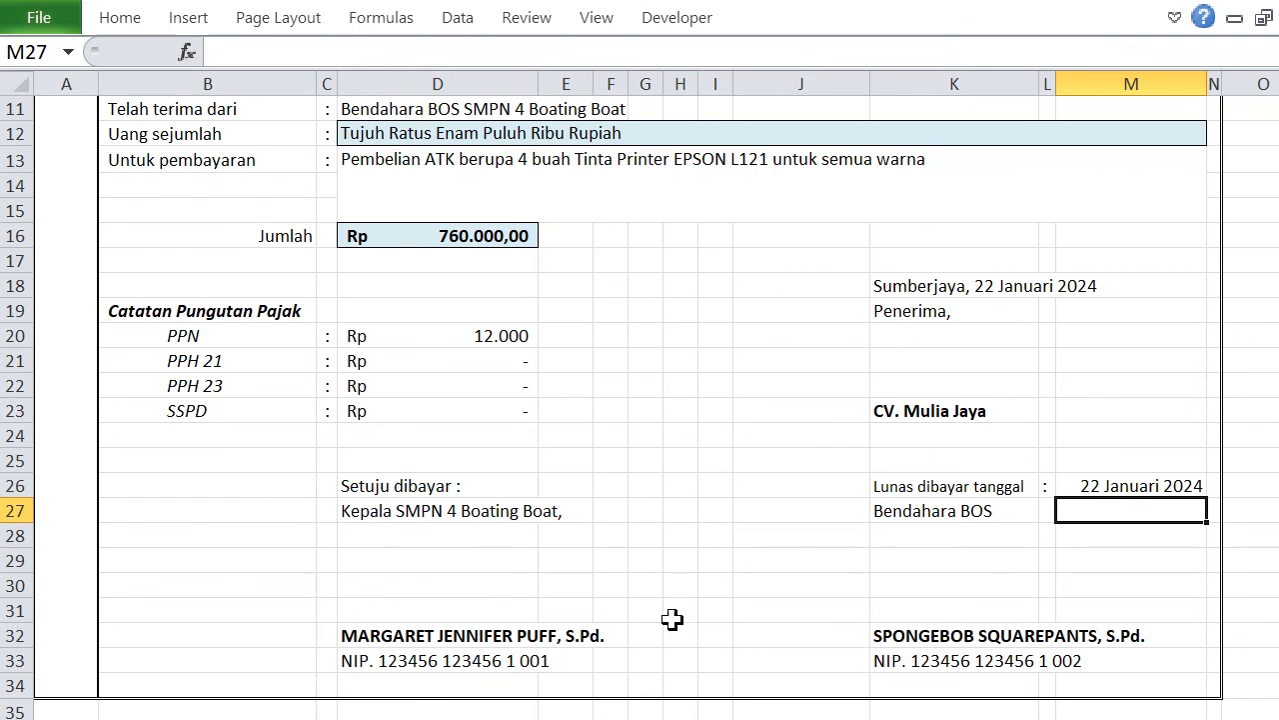
{"action": "scroll", "coordinate": [829, 557], "scroll_direction": "up", "scroll_amount": 4}
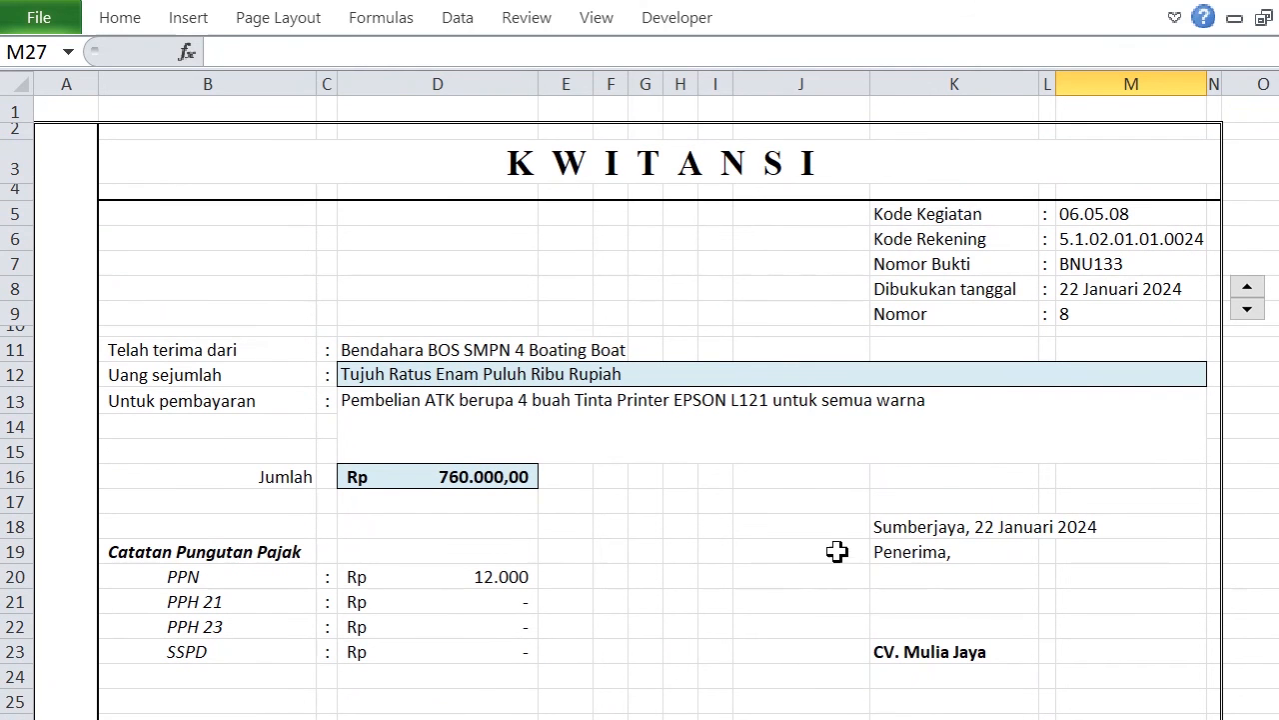
{"action": "left_click", "coordinate": [835, 551]}
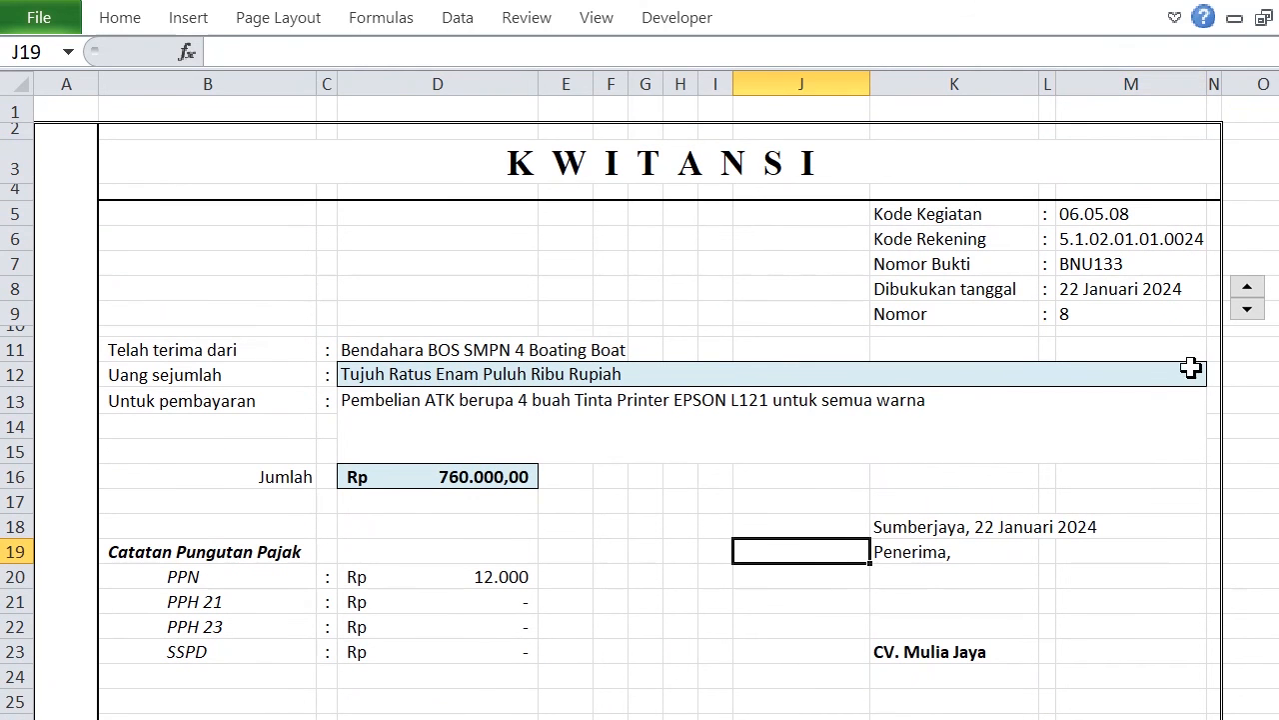
{"action": "left_click", "coordinate": [1257, 312]}
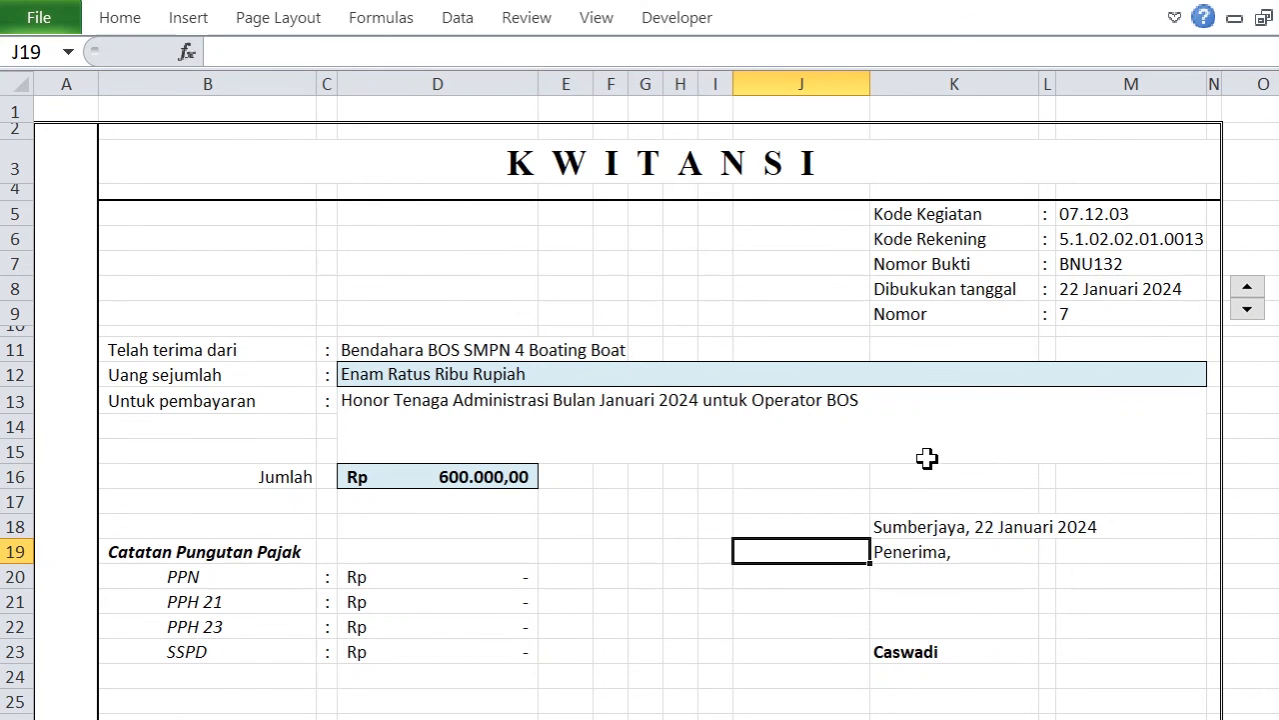
{"action": "left_click", "coordinate": [1015, 583]}
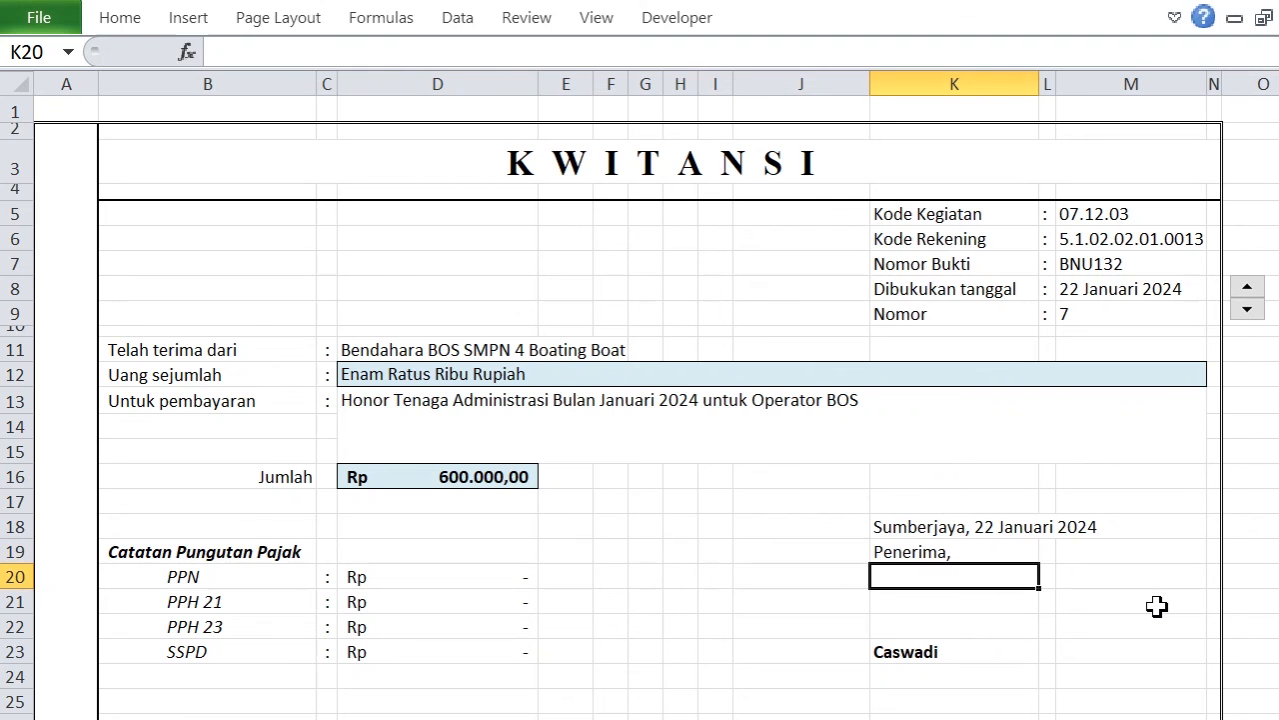